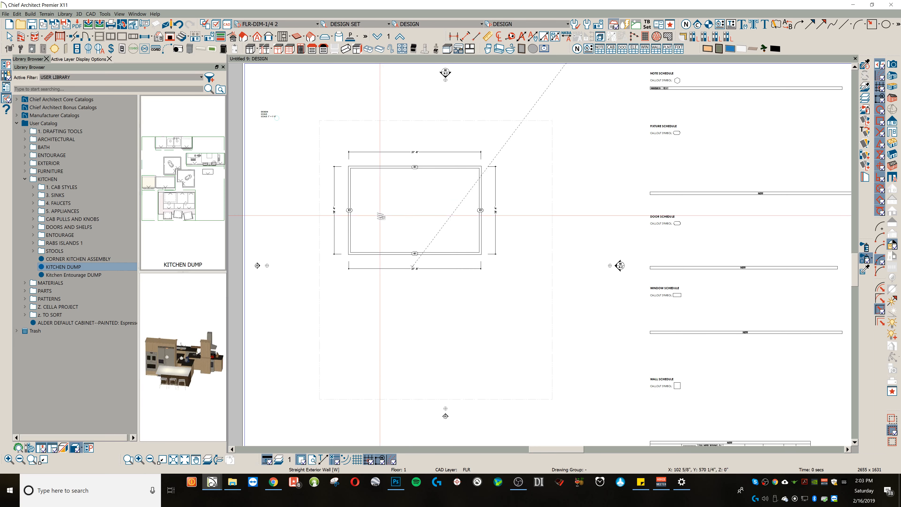
Step: Place the KITCHEN DUMP library block in the middle of the room and explode it into its separate components
click(417, 209)
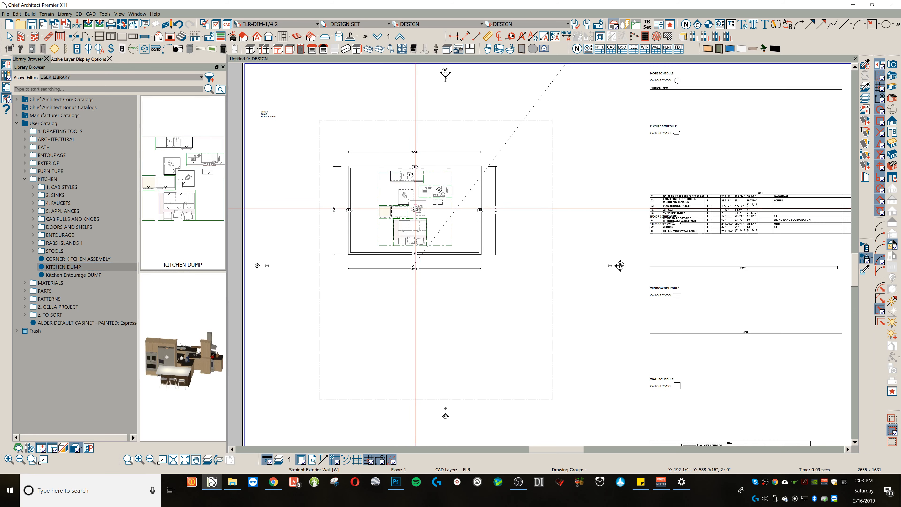
scroll(415, 208, up, 1)
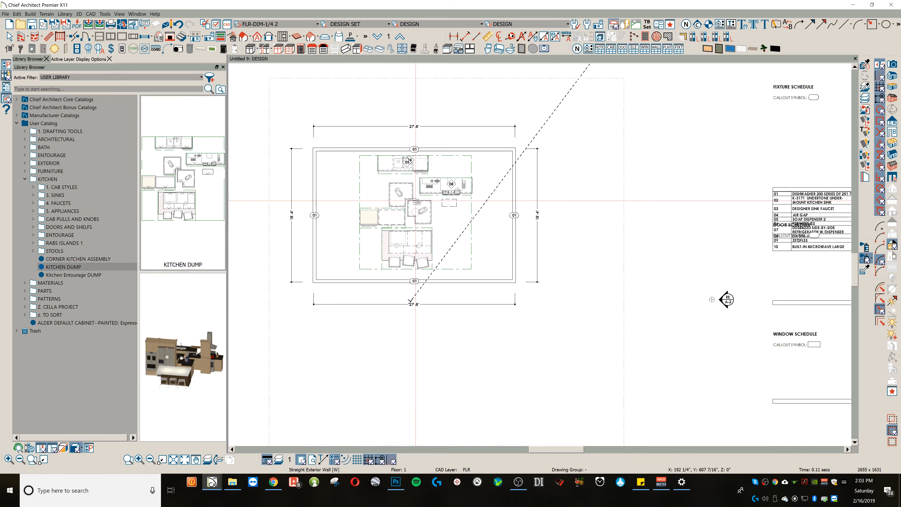
scroll(401, 191, up, 1)
middle_drag(456, 234, 477, 252)
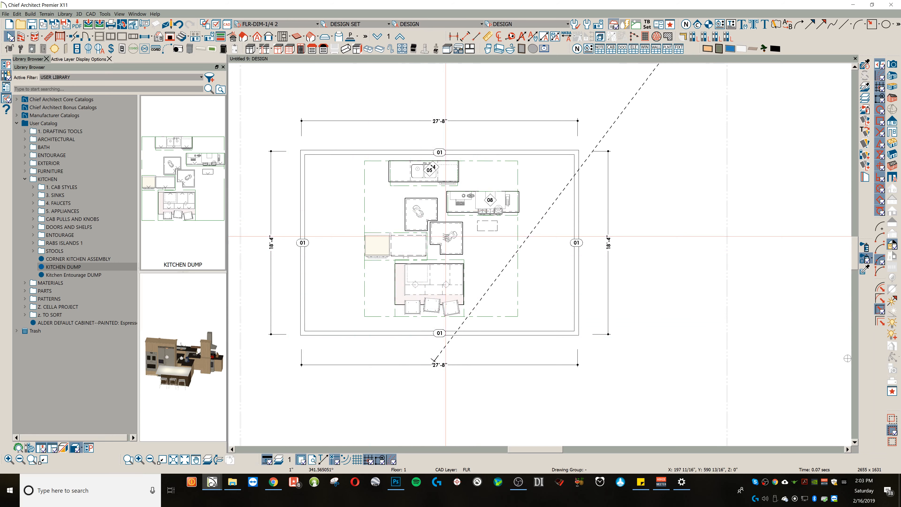
click(445, 236)
click(330, 117)
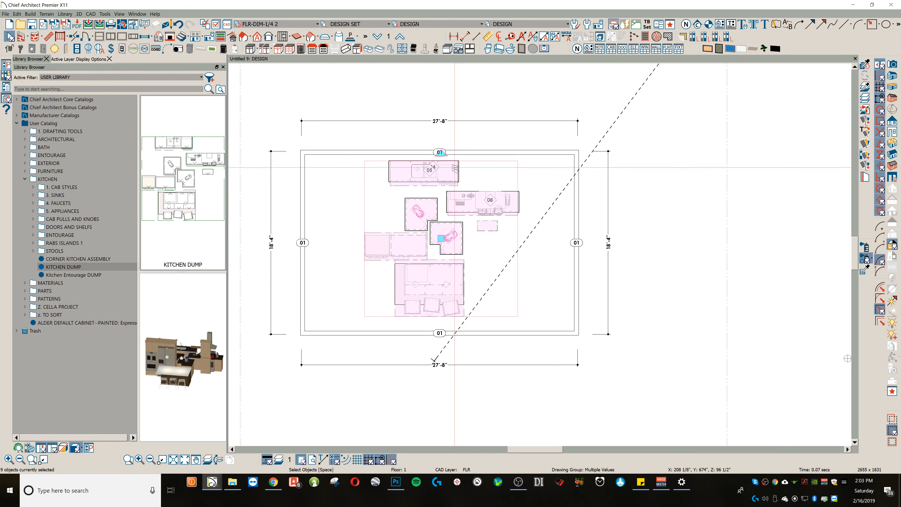
Step: Move the sink cabinet run to the room's right wall, explode its block, and set it tight against the wall
click(457, 170)
drag(424, 223, 550, 233)
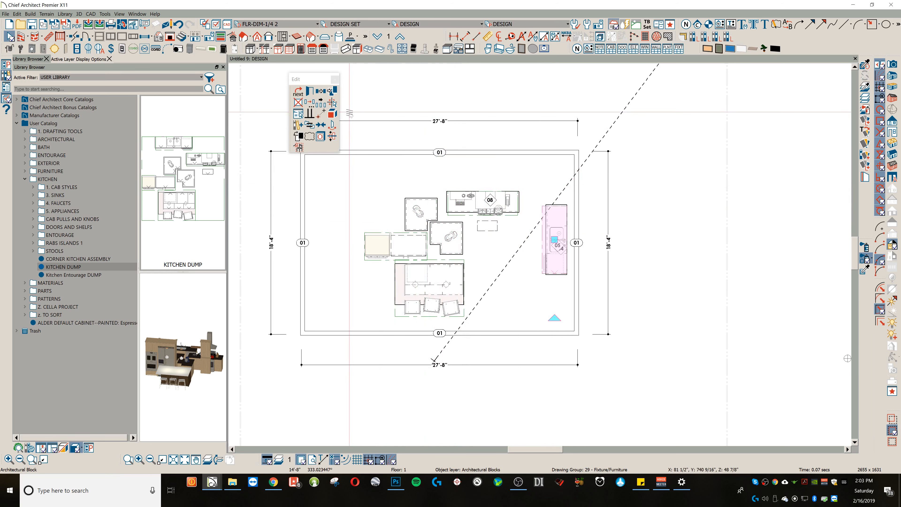
click(299, 147)
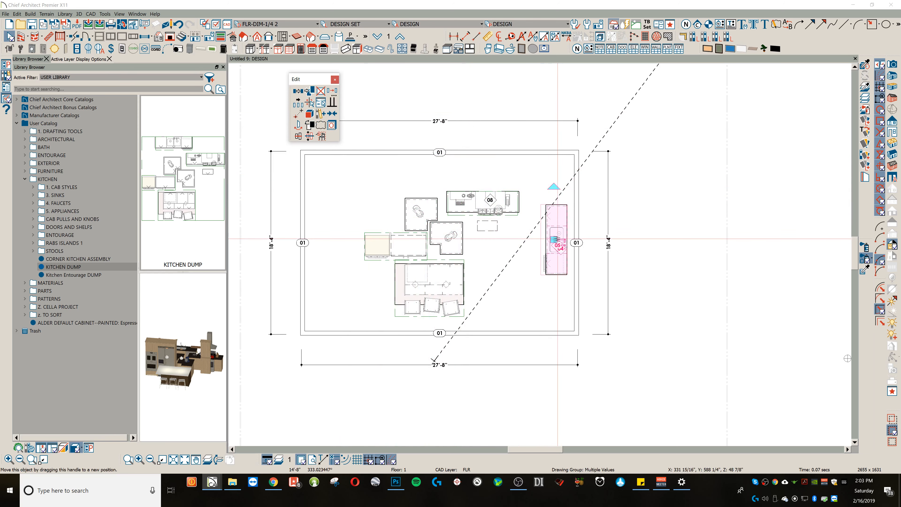
drag(553, 239, 552, 215)
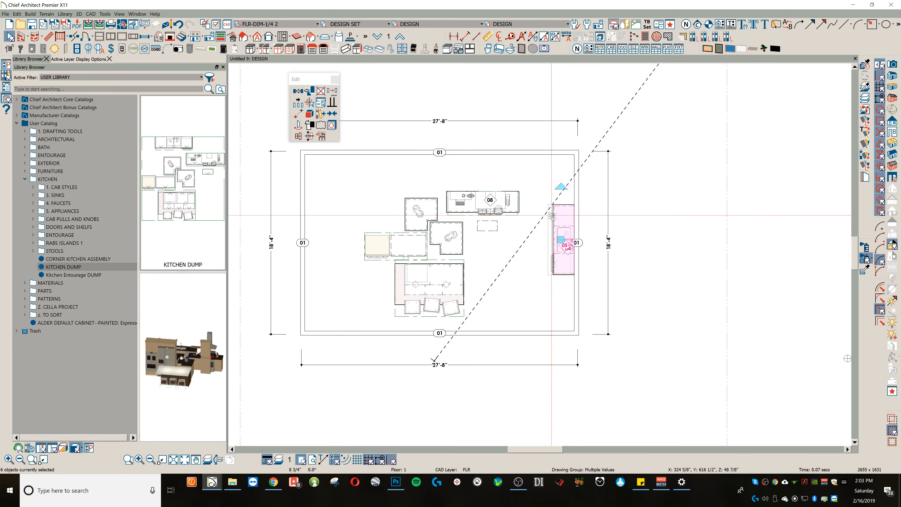
key(Escape)
Step: Explode the range cabinet run and move all its parts up against the room's upper wall
click(489, 208)
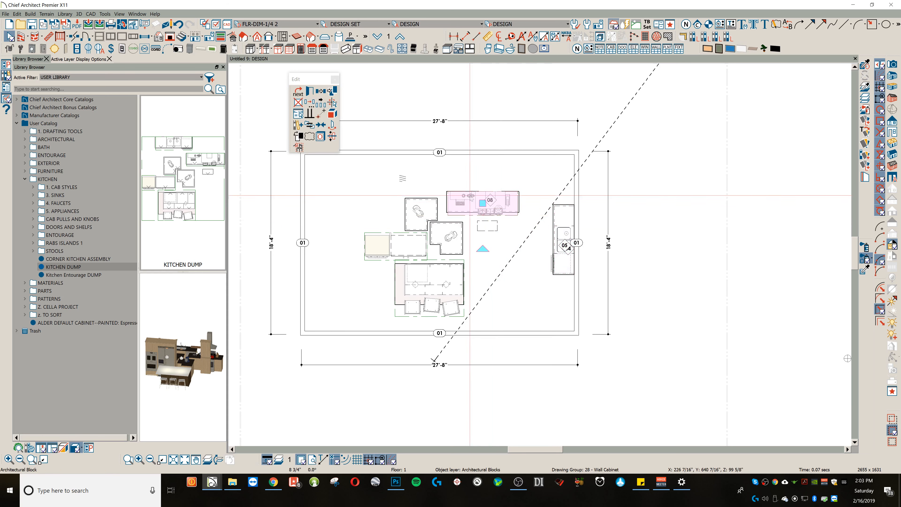
click(335, 114)
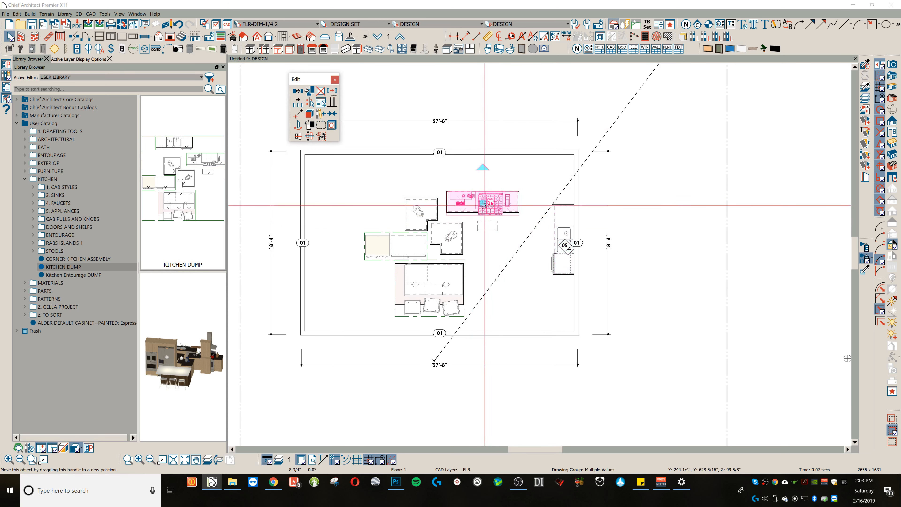
drag(483, 203, 483, 168)
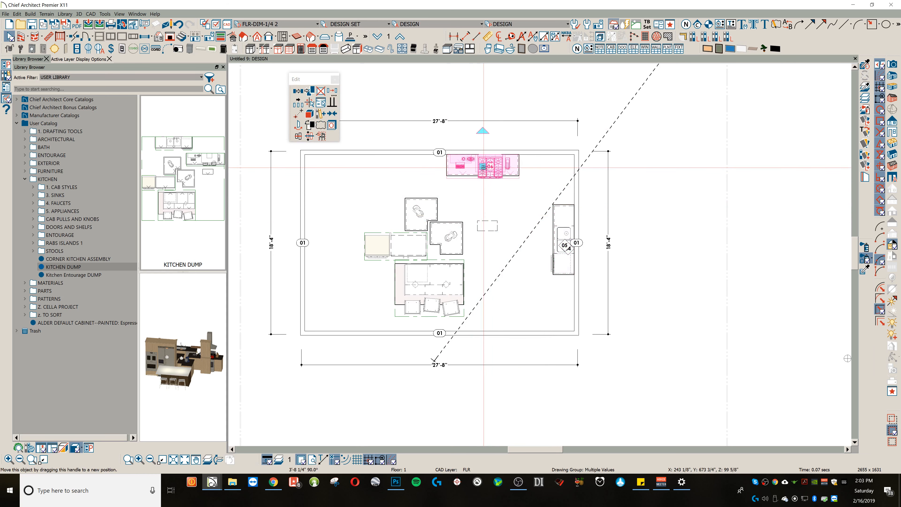
Step: Move the corner cabinet nearest the island, together with its countertop decor, into the room's upper-right corner
click(448, 235)
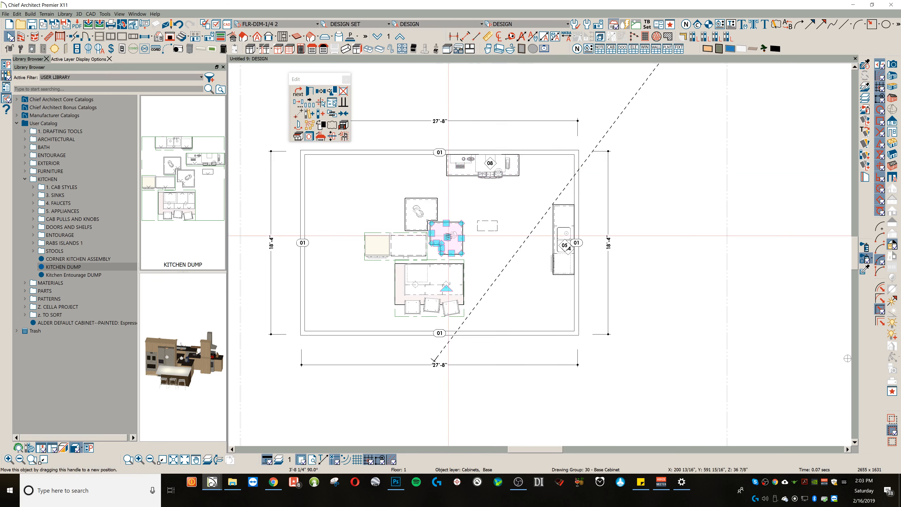
shift+click(450, 237)
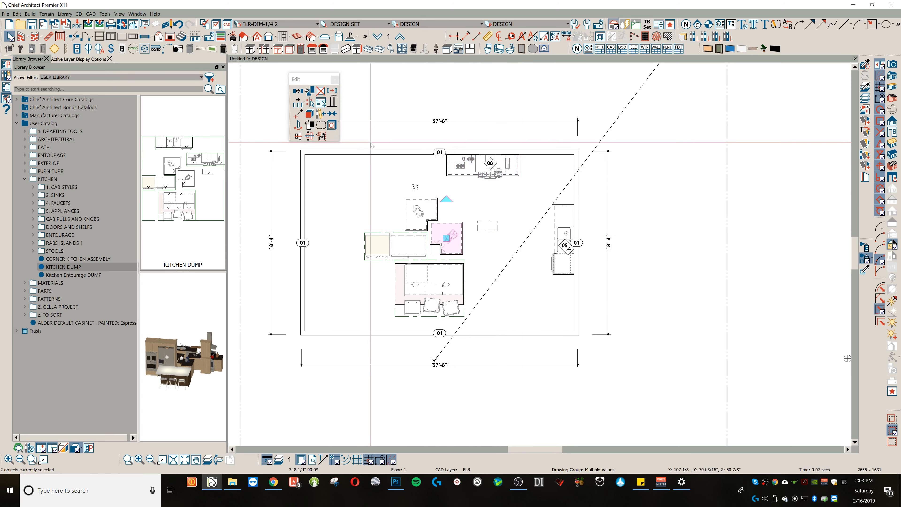
drag(451, 235, 561, 155)
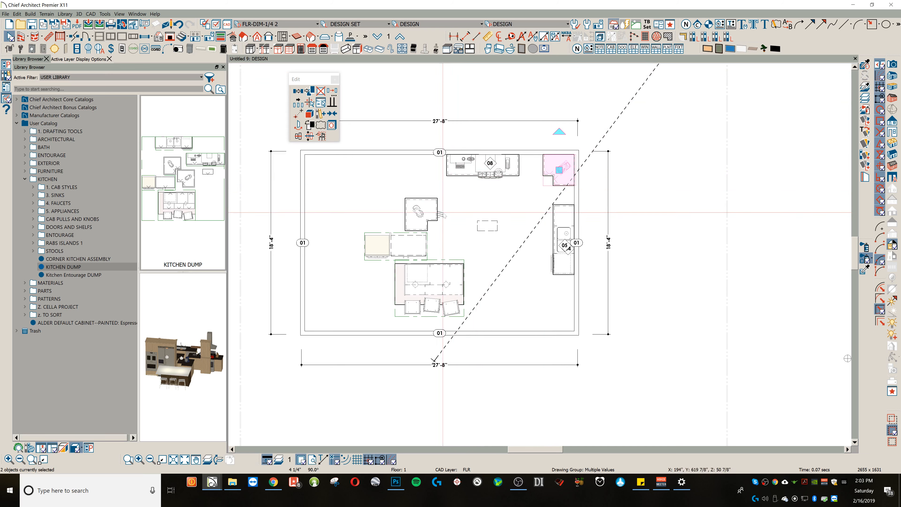
Step: Remove the decor item from the remaining corner cabinet and move the cabinet into the room's lower-right corner
click(421, 211)
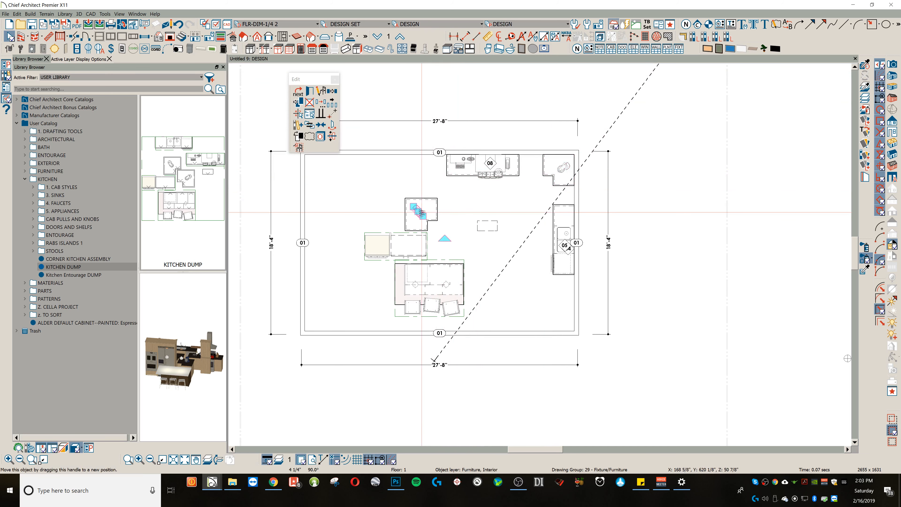
click(421, 212)
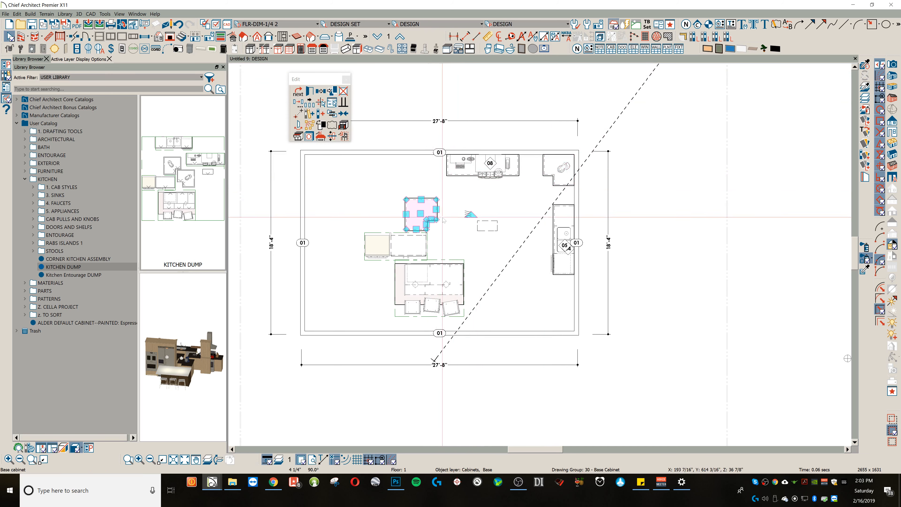
drag(472, 215, 565, 327)
Step: Move the refrigerator cabinet block against the upper wall, left of the range run, and explode it
click(395, 247)
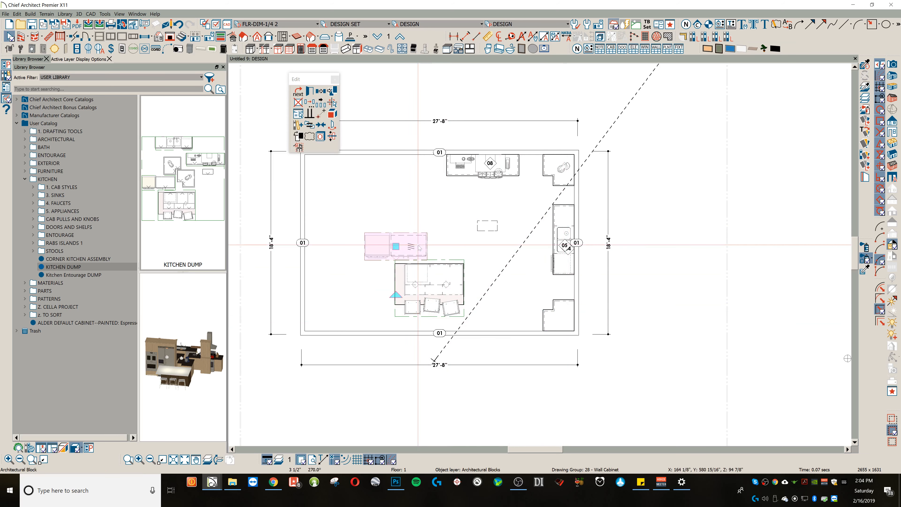
drag(394, 250, 395, 168)
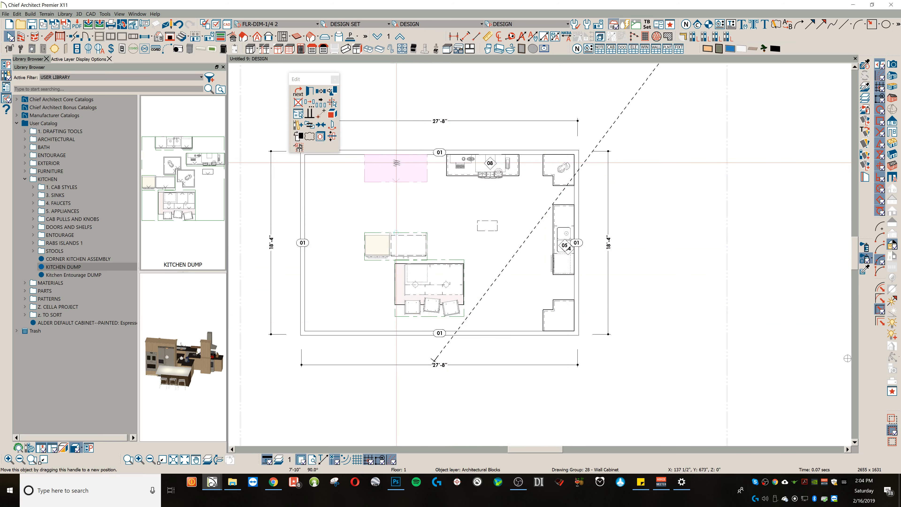
click(298, 147)
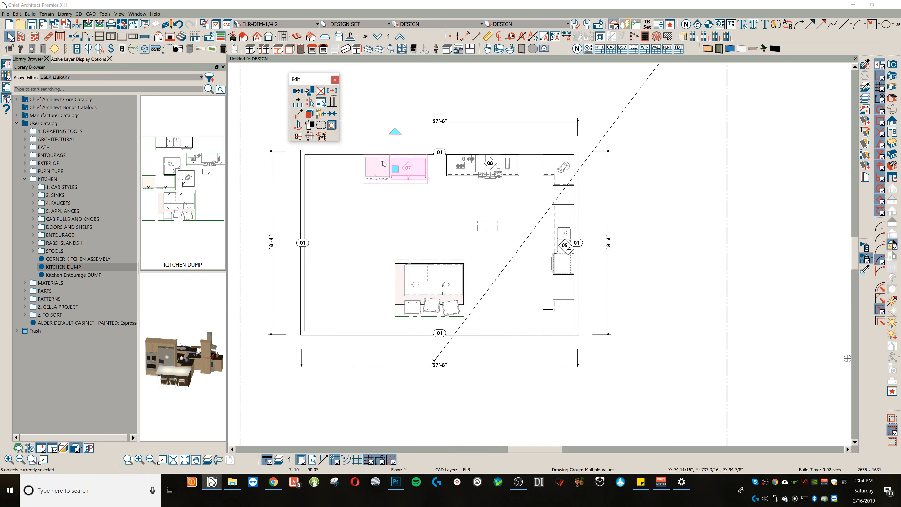
click(426, 166)
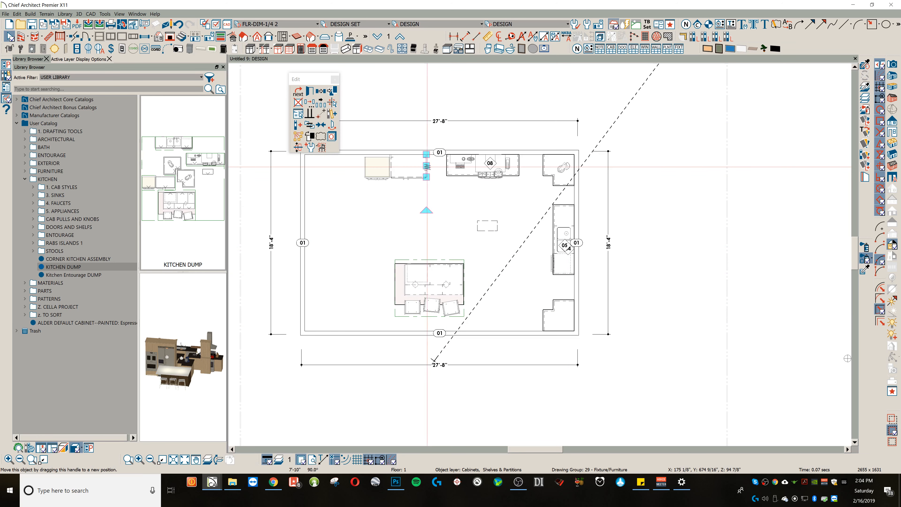
click(391, 157)
click(322, 115)
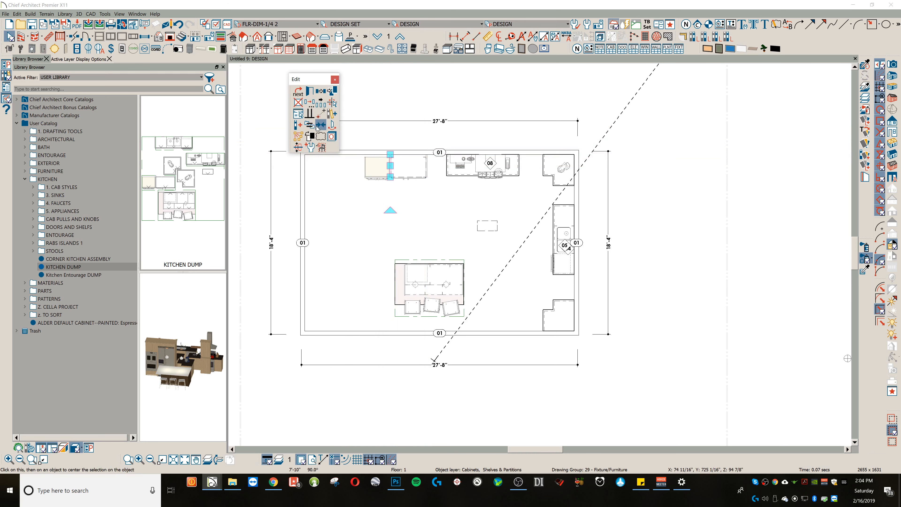
click(330, 130)
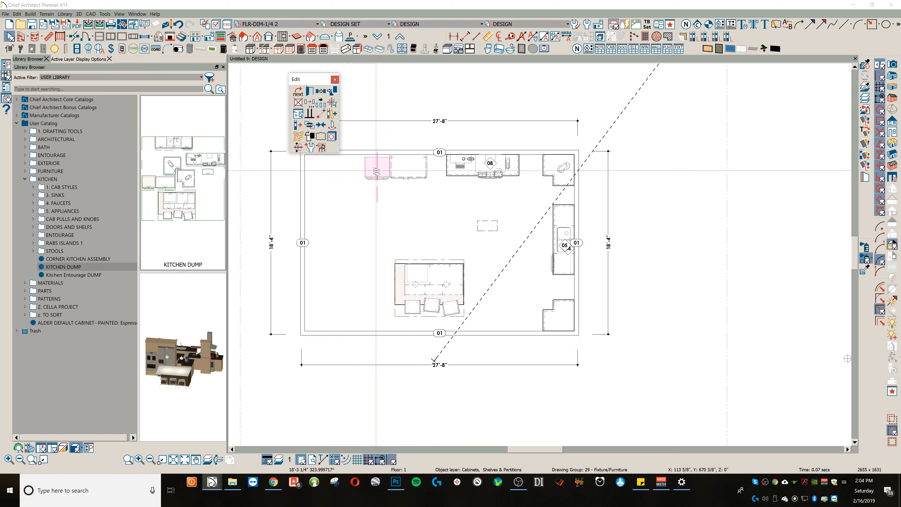
click(455, 199)
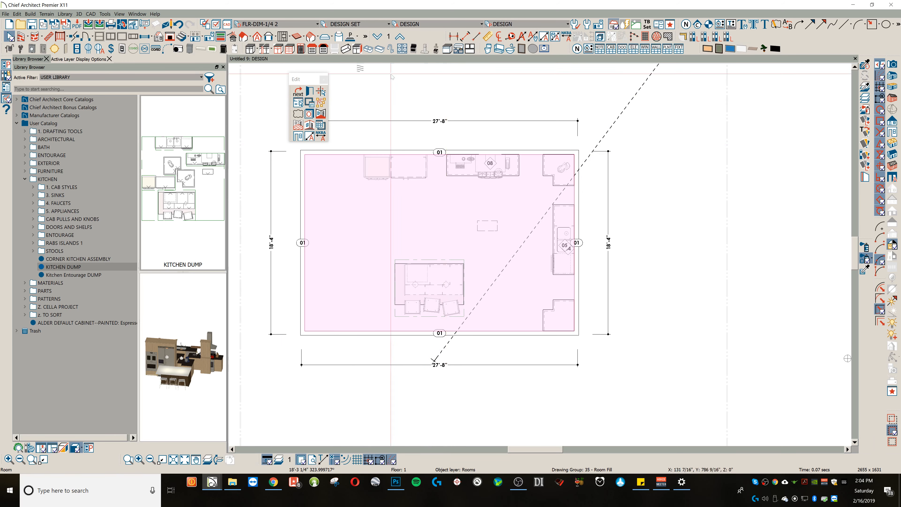
Step: Fill the gaps along the upper and right walls with base cabinets so the runs join the corner cabinets
click(247, 50)
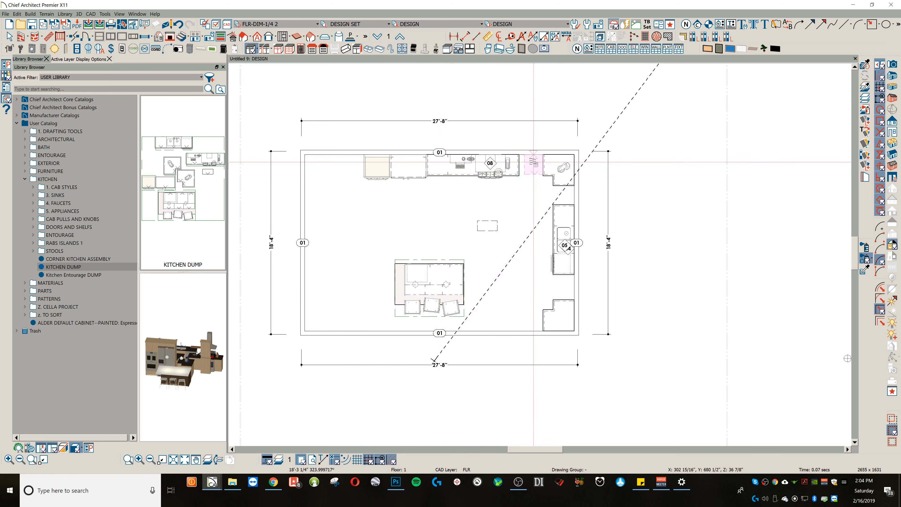
click(533, 162)
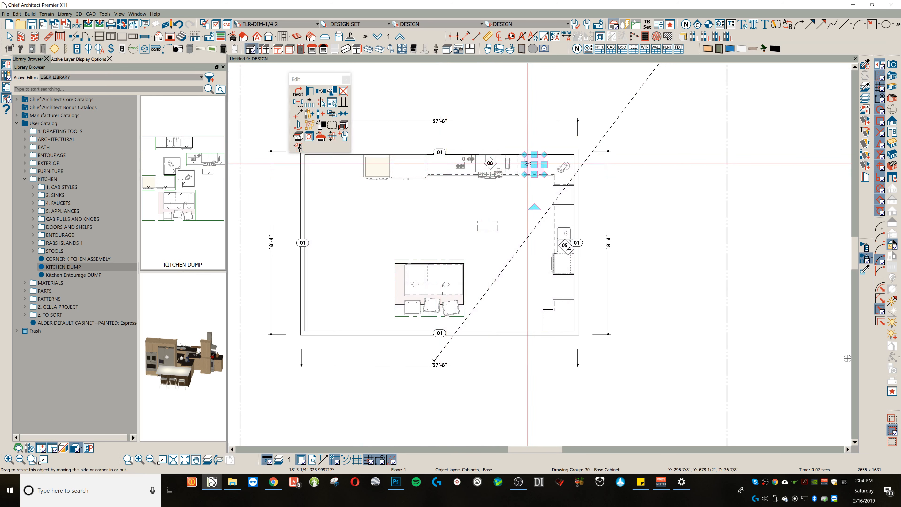
key(ctrl+z)
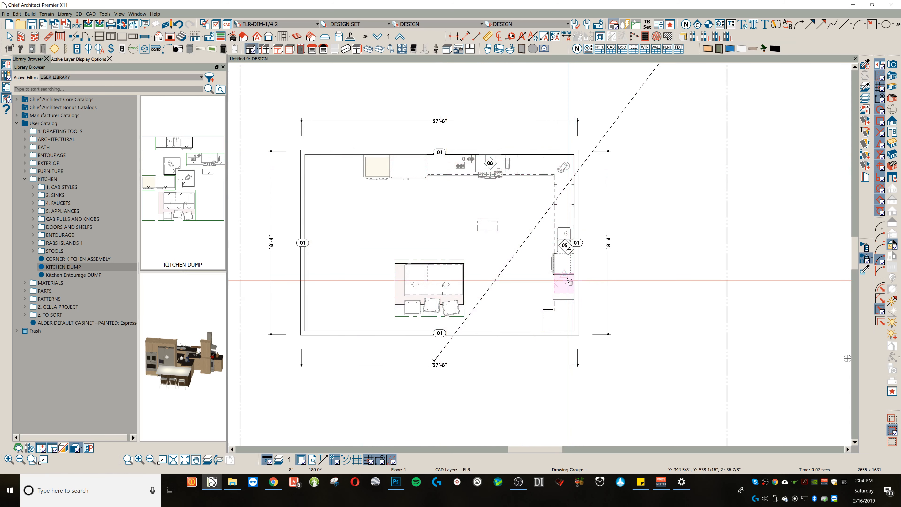
click(566, 286)
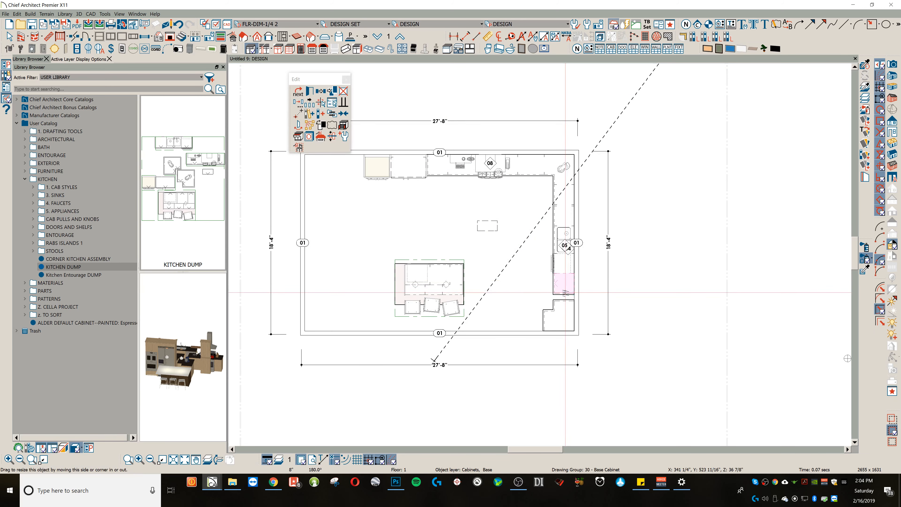
key(ctrl+z)
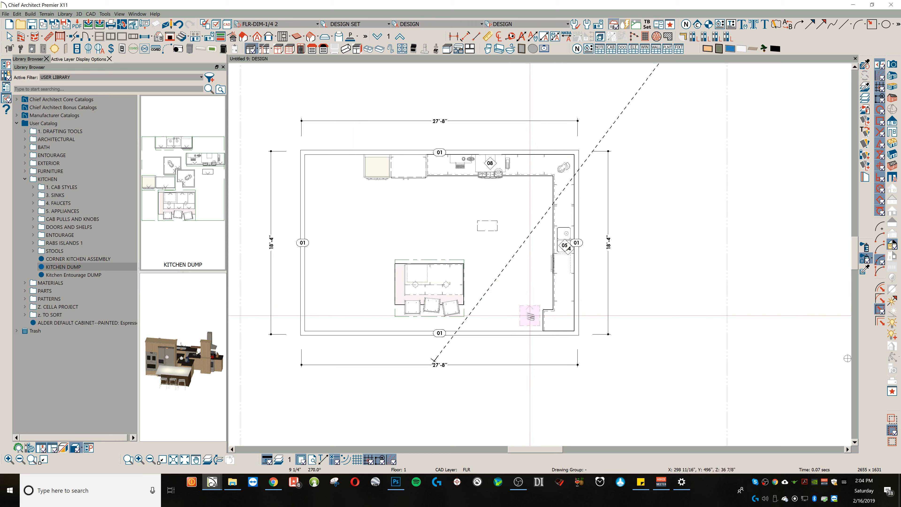
Step: Extend the cabinetry along the lower wall with two base cabinets beside the lower-right corner cabinet
click(516, 323)
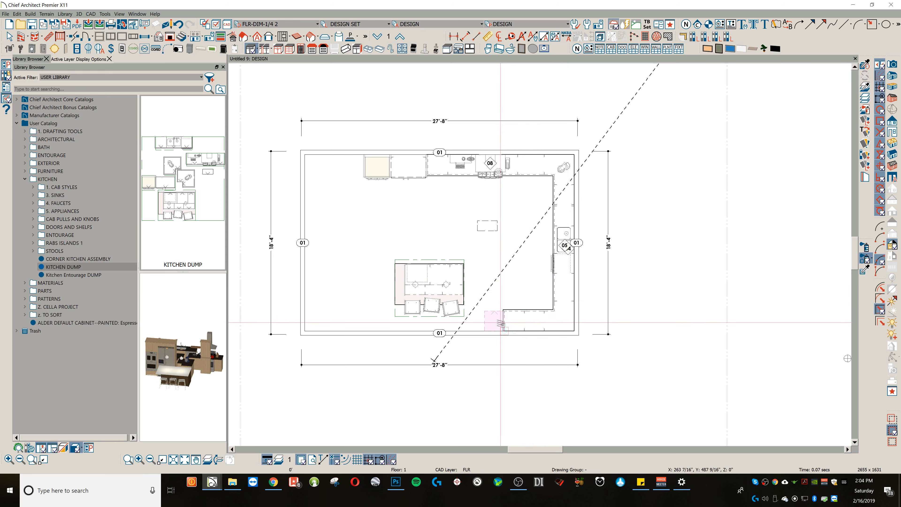
click(500, 323)
key(space)
Step: Delete the stray dashed rectangular object and move the island with its stools to the middle of the kitchen
click(460, 291)
click(480, 227)
key(Delete)
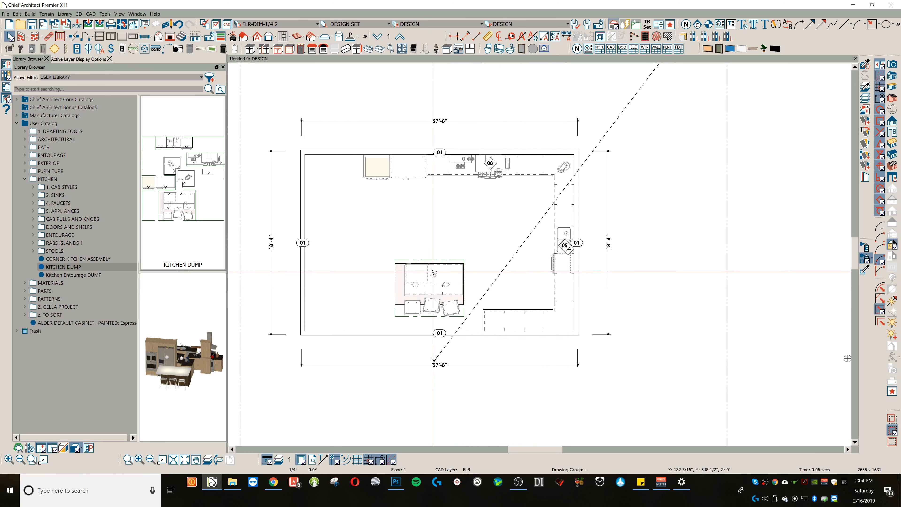
click(429, 286)
drag(429, 286, 465, 240)
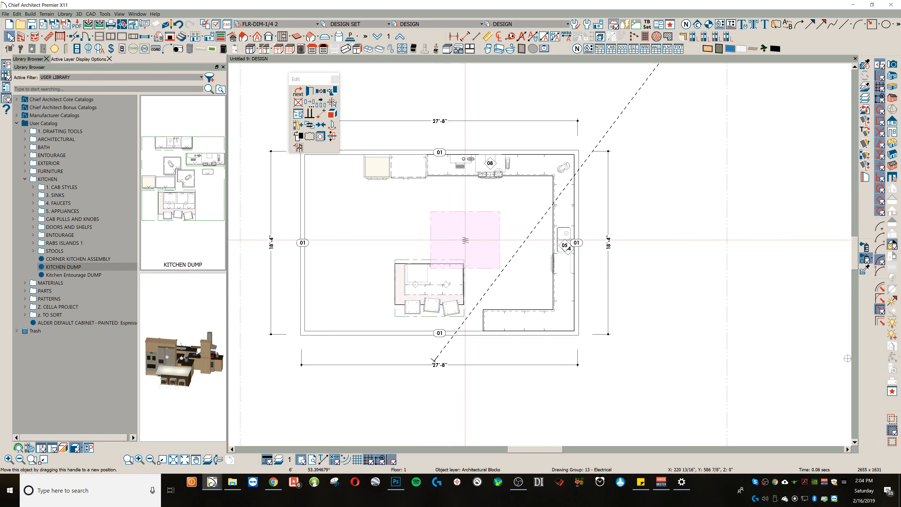
Step: Place ten recessed ceiling lights in front of the upper, right and lower cabinet runs and around the island
click(55, 49)
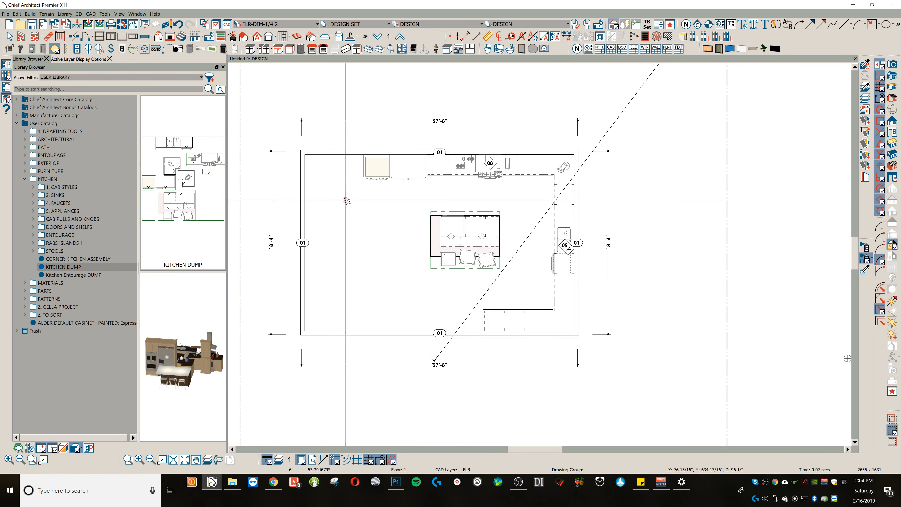
click(376, 192)
click(417, 193)
click(459, 188)
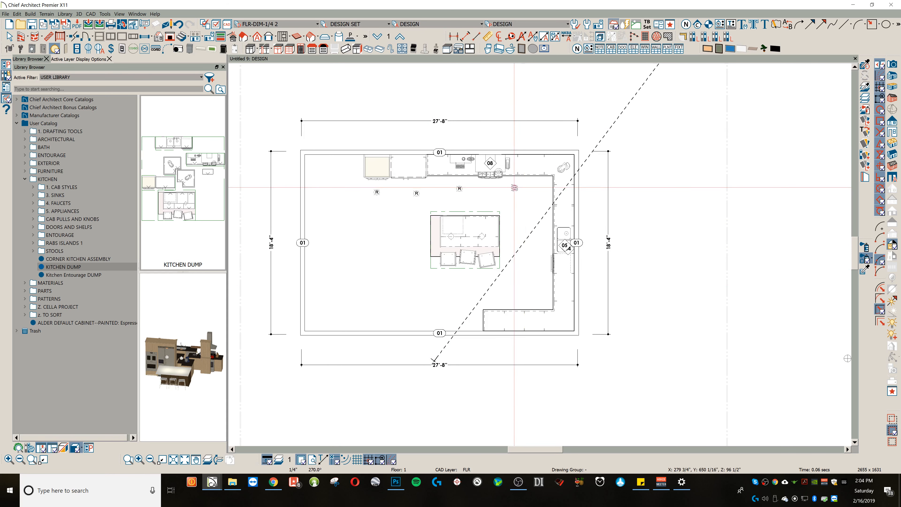
click(512, 188)
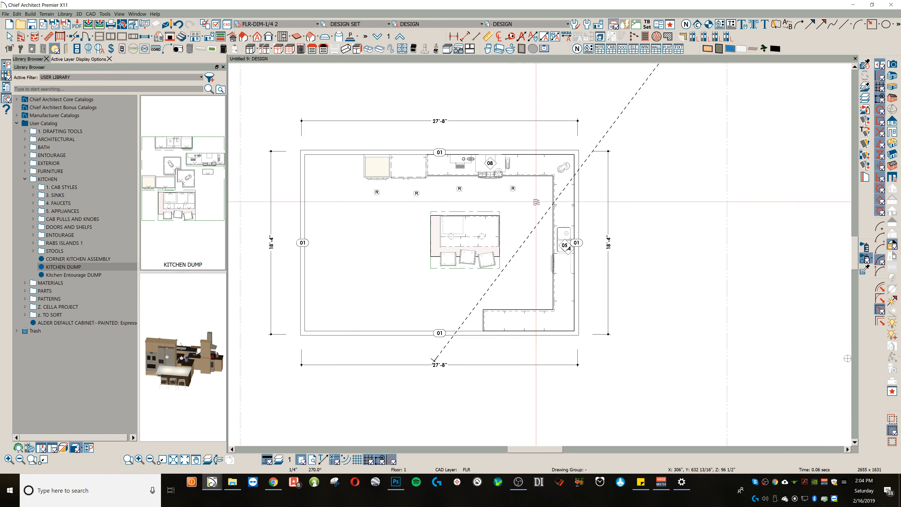
click(542, 204)
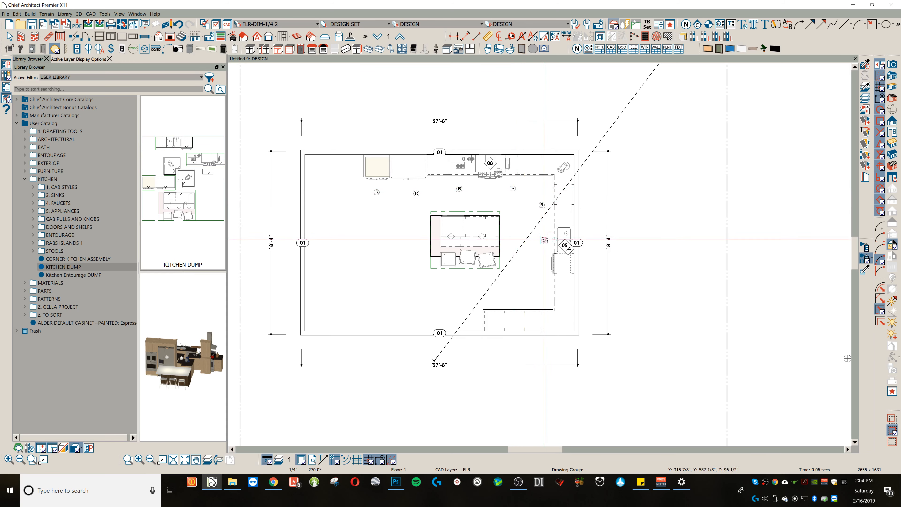
click(537, 236)
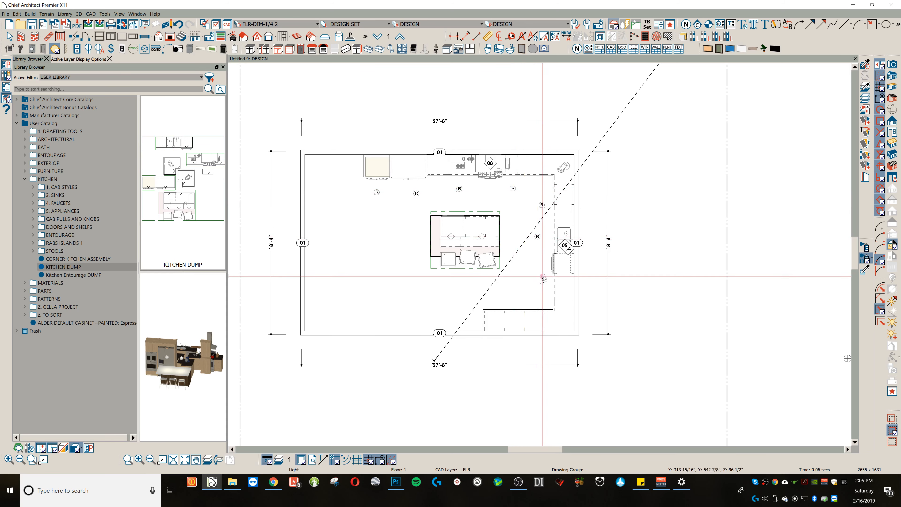
click(508, 296)
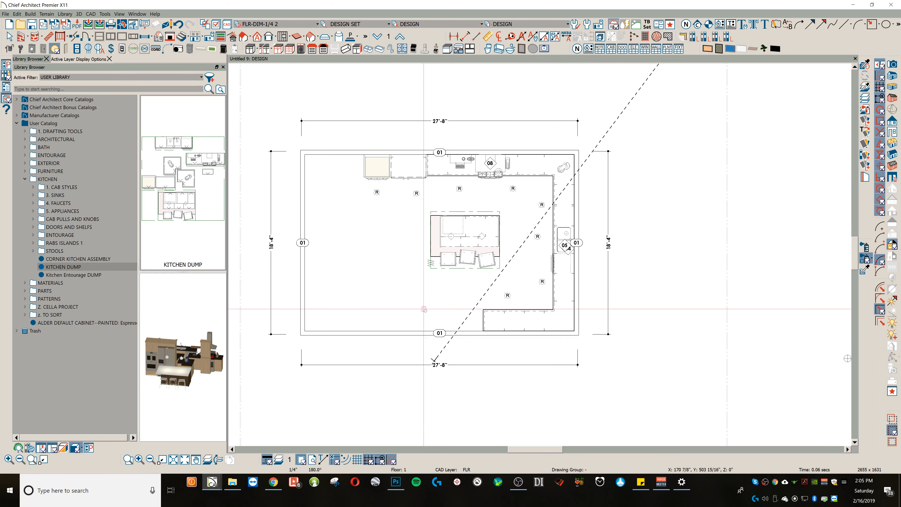
click(424, 309)
click(402, 246)
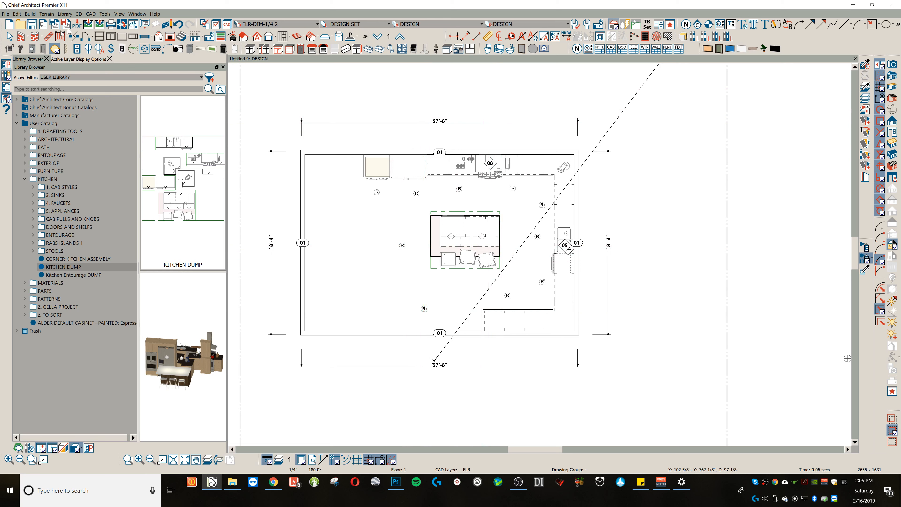
Step: Add two 6' sliding doors side by side in the lower wall, left of the base cabinets
click(92, 36)
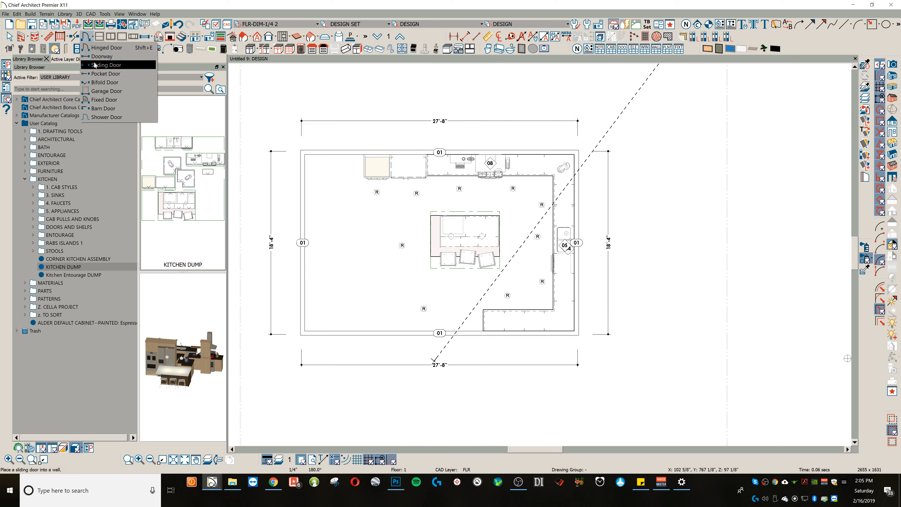
click(113, 73)
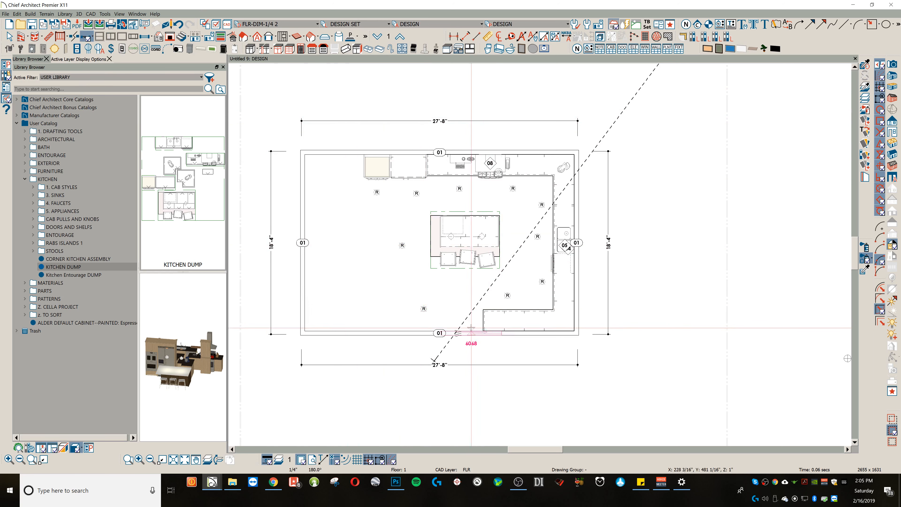
click(452, 333)
click(406, 332)
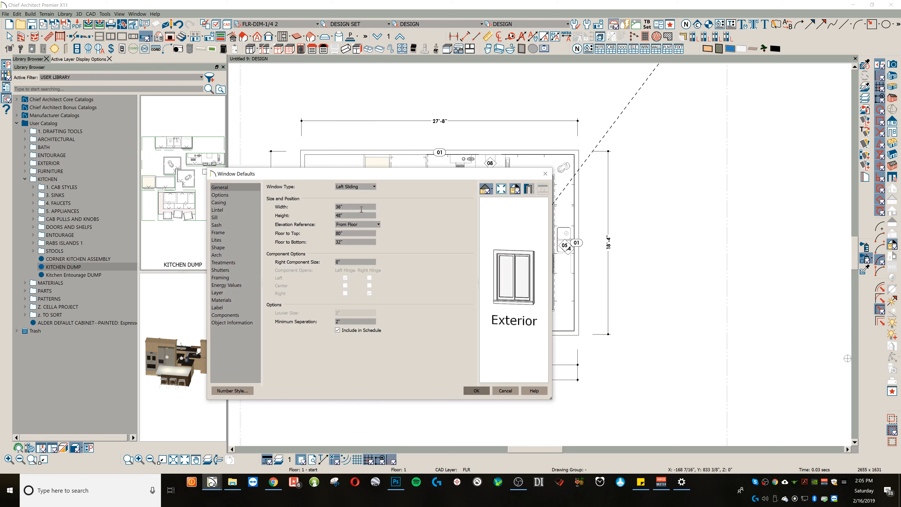
Step: Set the window defaults to Double Casement, 48" wide and 36" high
text(36)
key(shift+Tab)
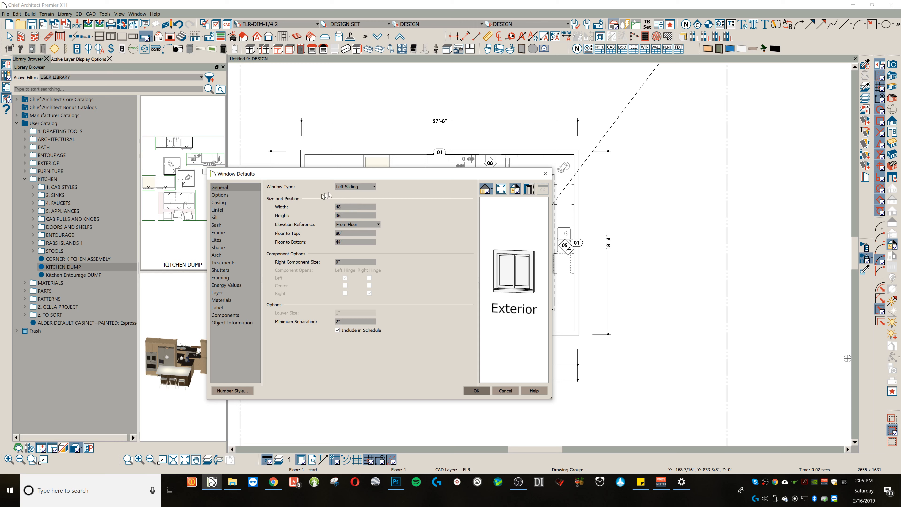
click(351, 187)
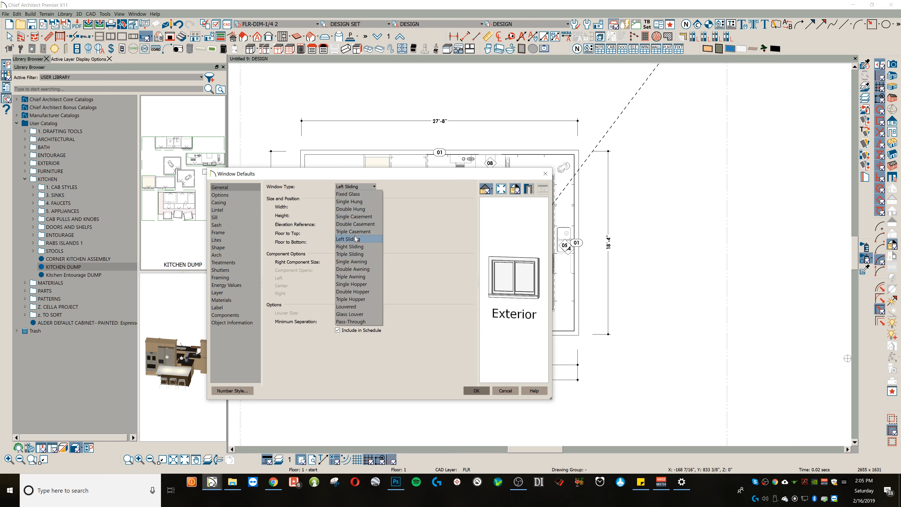
click(349, 222)
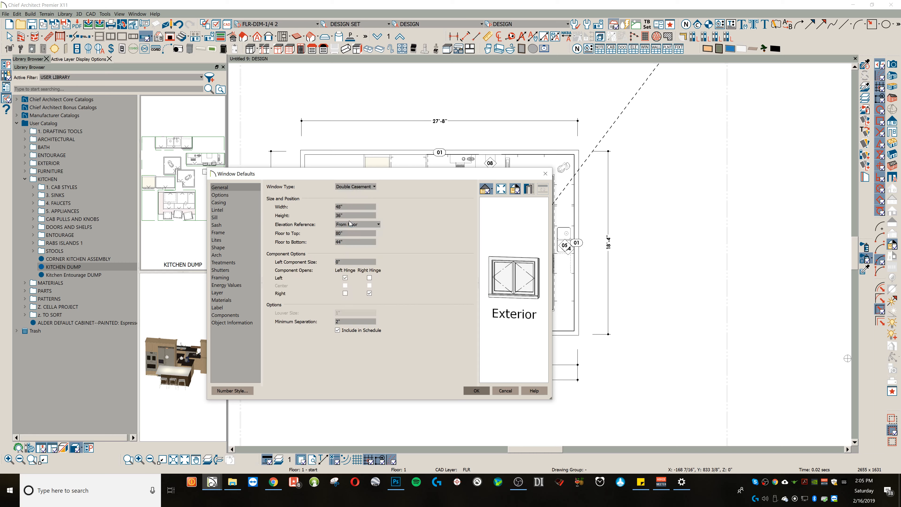
key(Return)
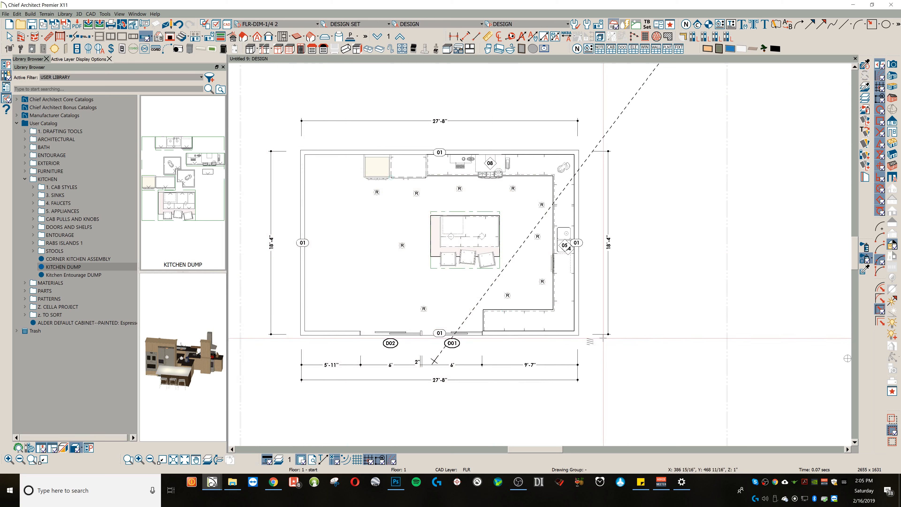
Step: Place casement windows around both right-hand corners, behind the sink, and near the left end of the upper wall
click(562, 334)
click(576, 311)
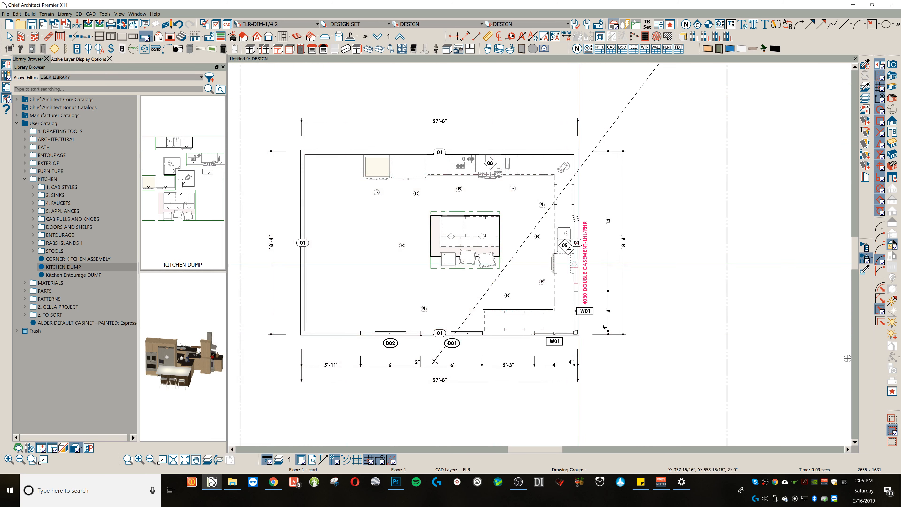
click(579, 167)
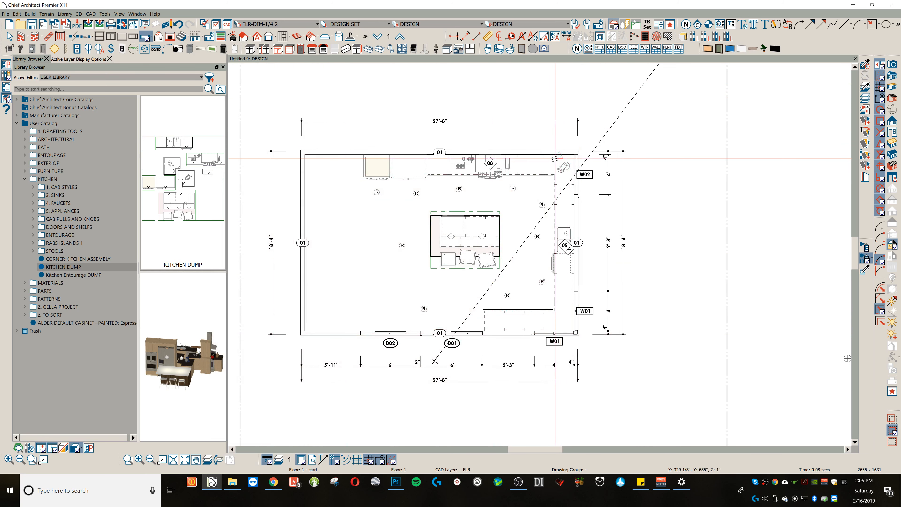
click(579, 240)
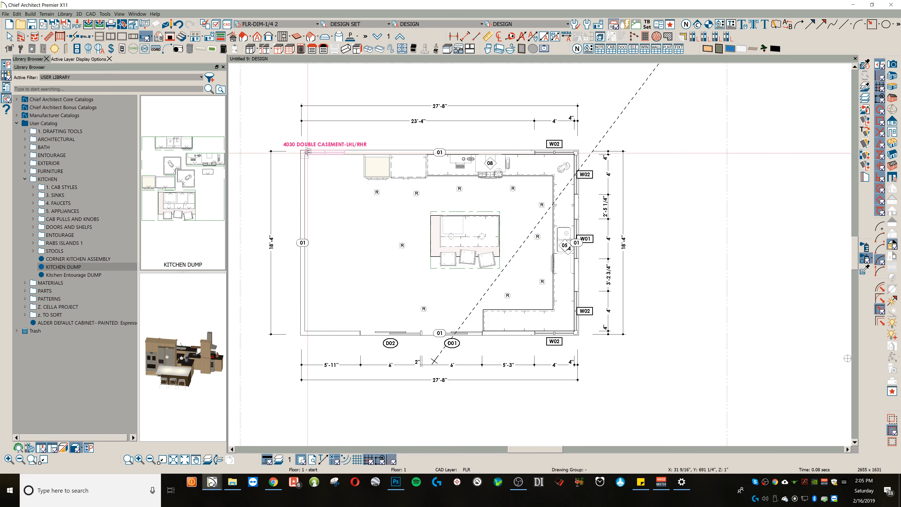
click(332, 155)
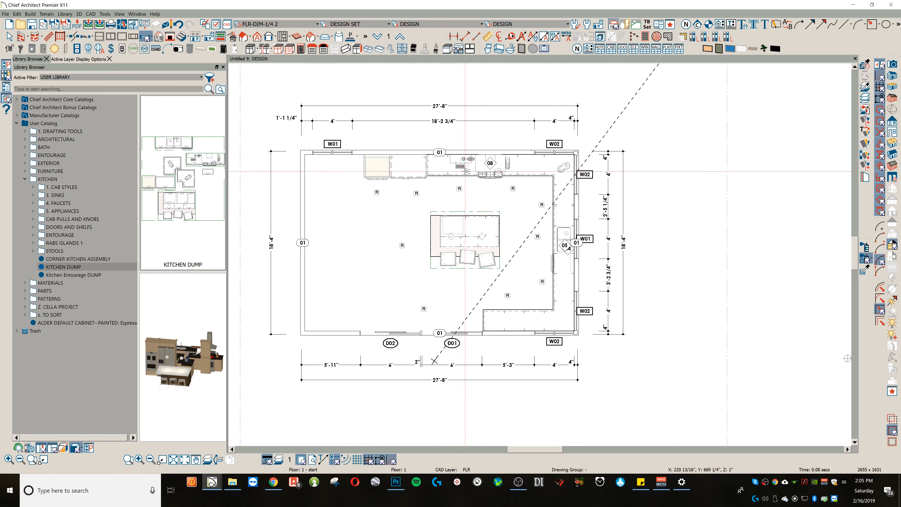
Step: Create a full camera view from the room's left side looking across the island toward the sink wall
scroll(637, 148, down, 1)
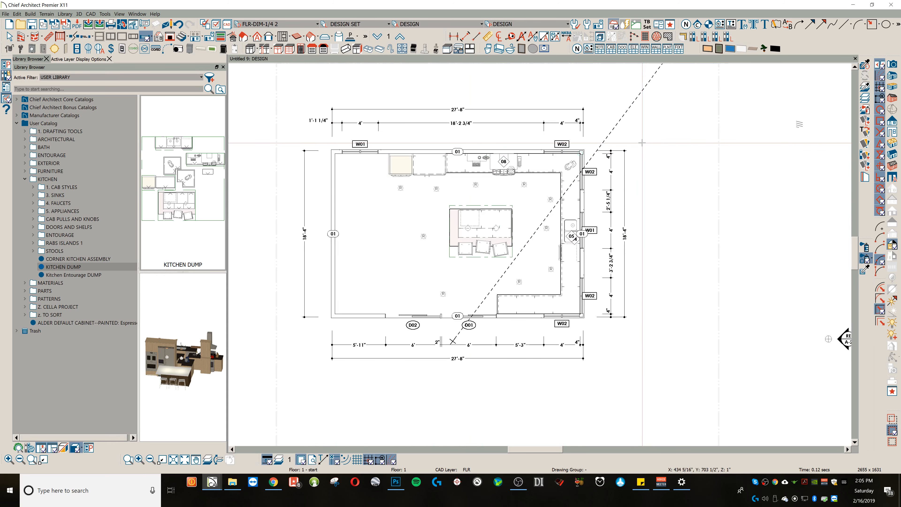
click(896, 67)
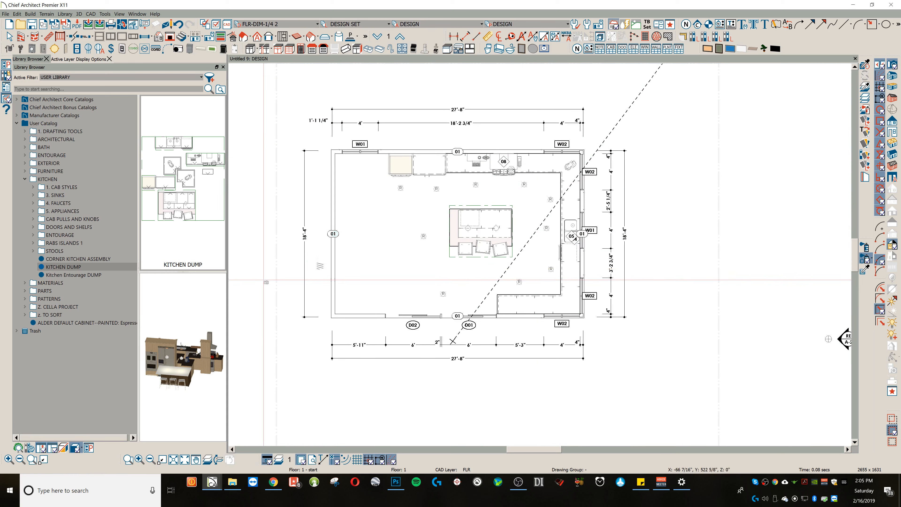
drag(357, 256, 438, 235)
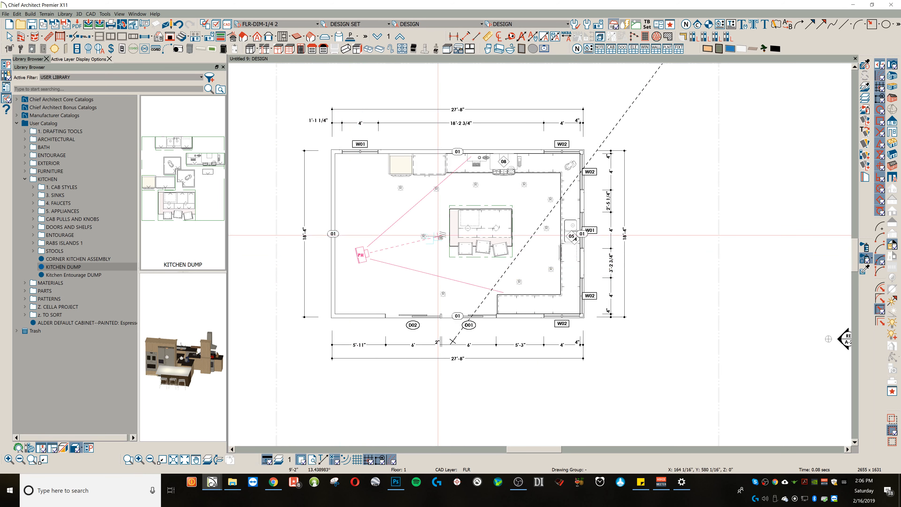
drag(442, 235, 442, 234)
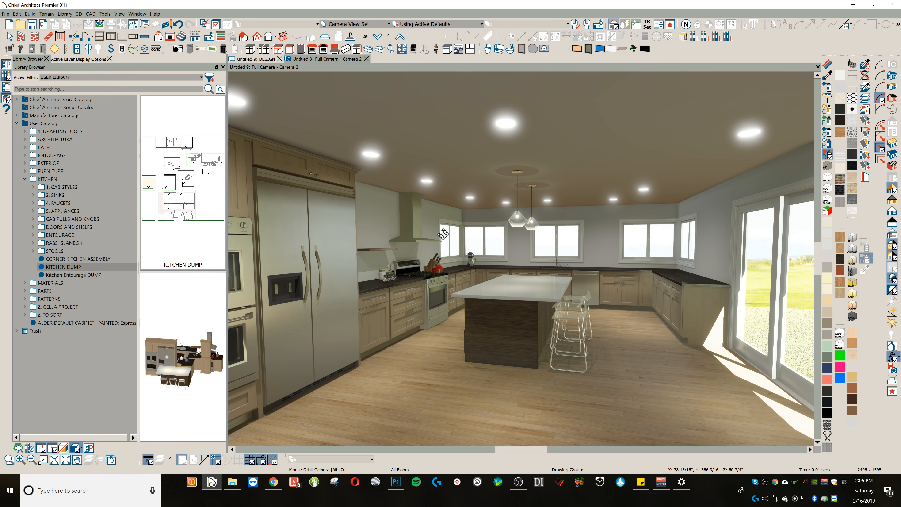
Step: Examine the rendered kitchen, from the overall layout and island to the countertop end beside the sliding doors
drag(463, 244, 493, 270)
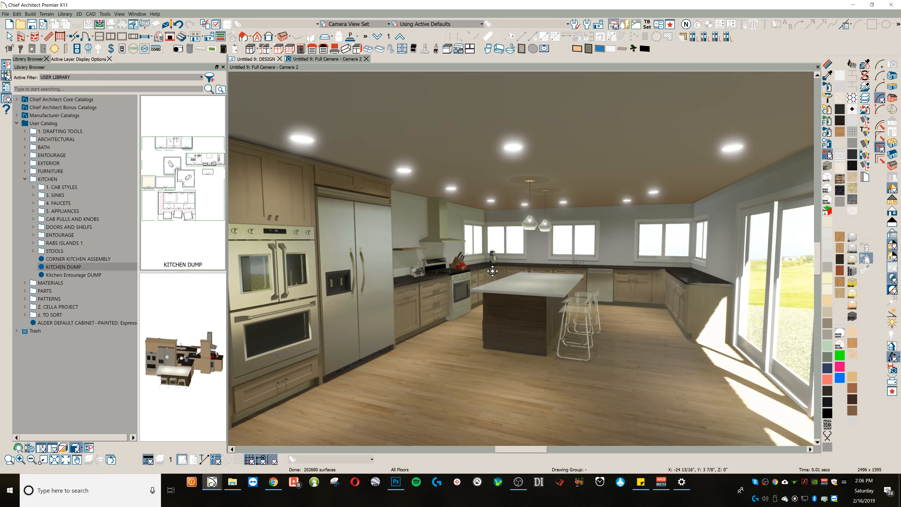
drag(565, 265, 545, 260)
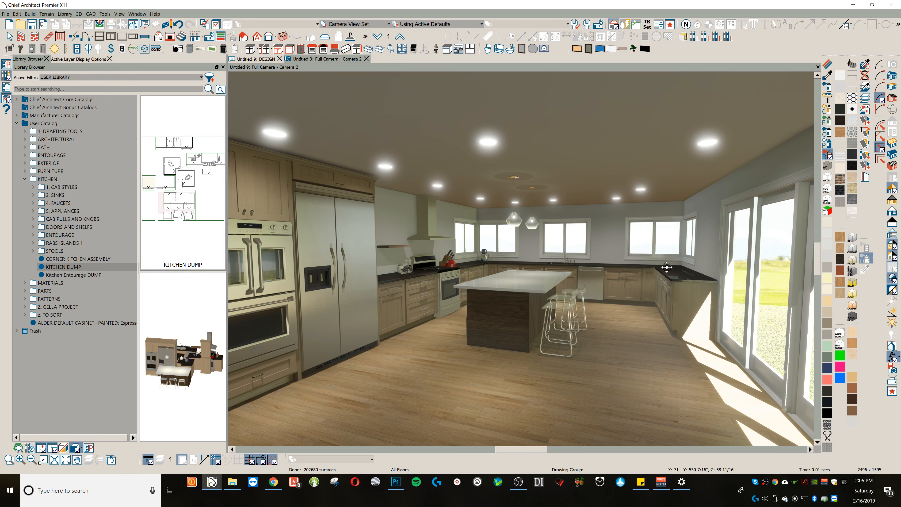
drag(667, 267, 652, 281)
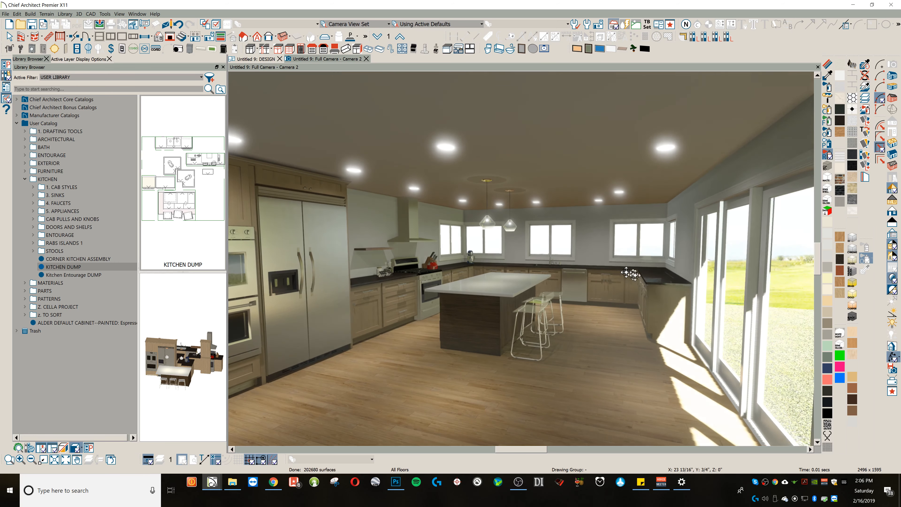
drag(396, 292, 419, 290)
drag(448, 344, 448, 303)
drag(484, 362, 547, 294)
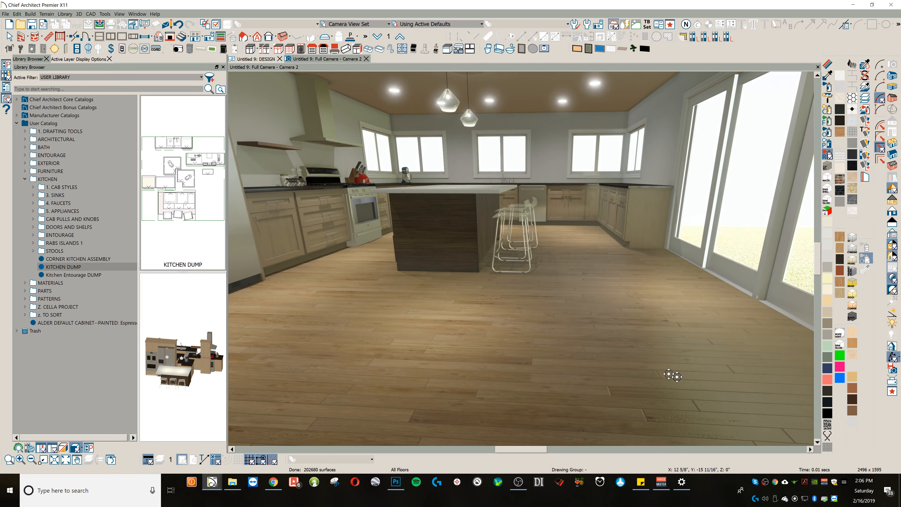
drag(553, 302, 623, 253)
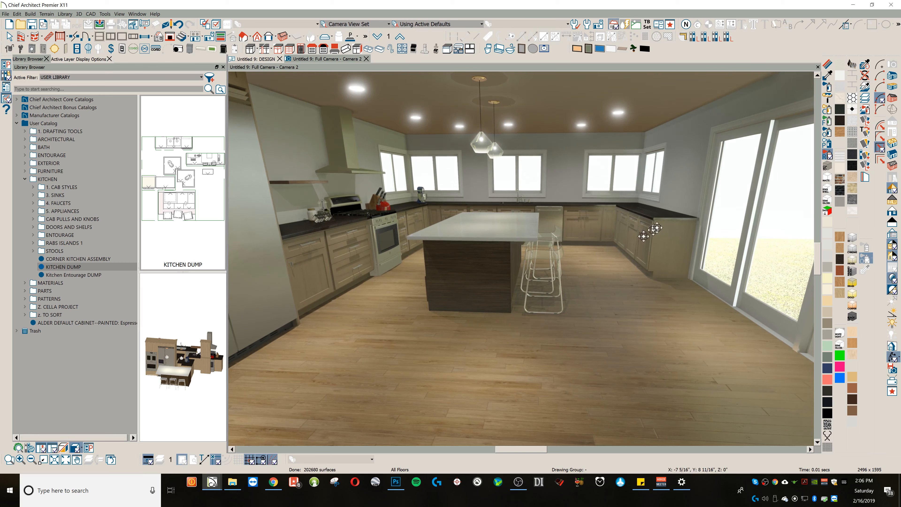
drag(688, 185, 559, 244)
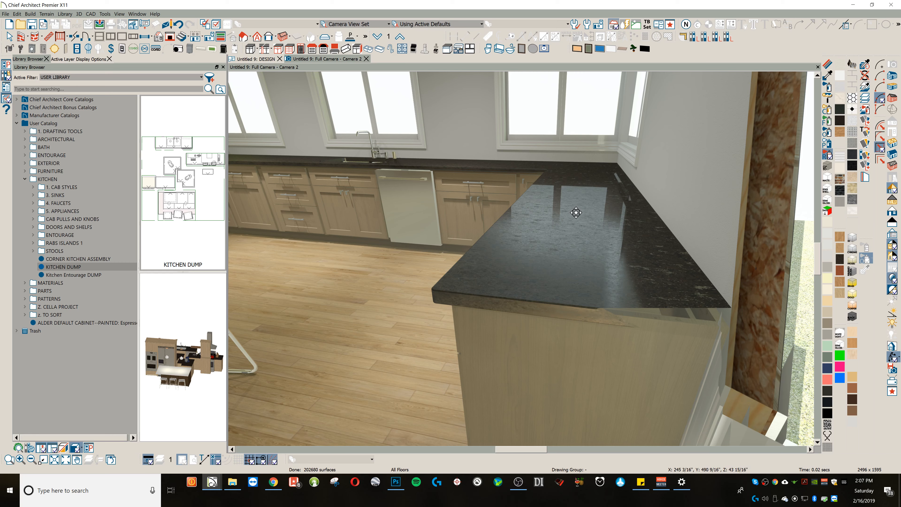
drag(556, 242, 588, 235)
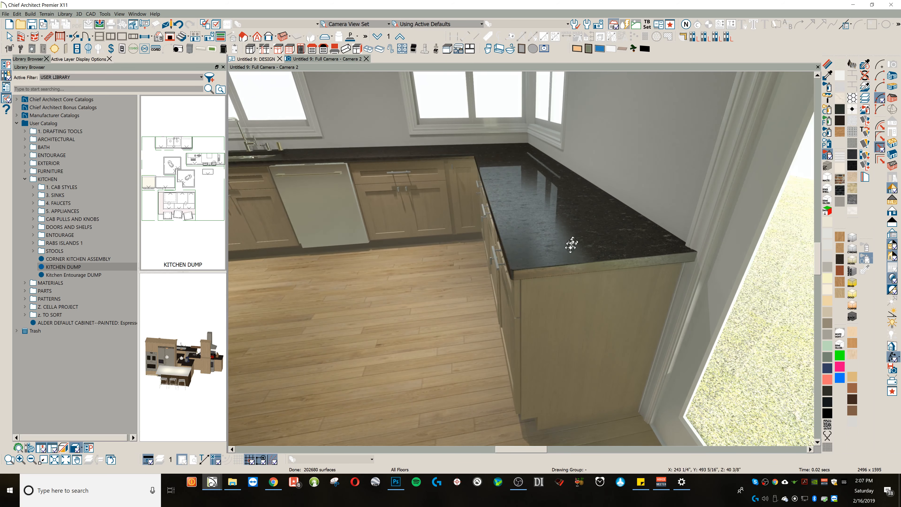
drag(553, 266, 564, 219)
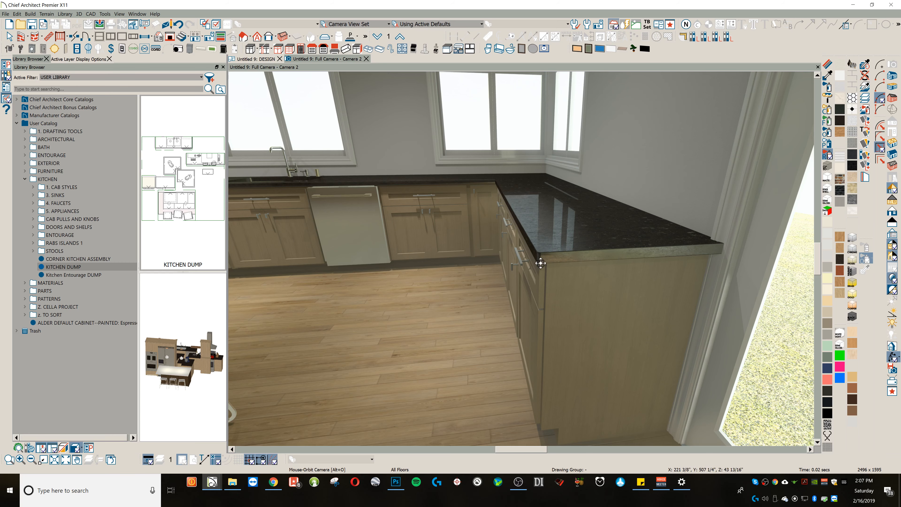
drag(512, 248, 484, 223)
Step: Pick up the brushed nickel material from a drawer pull and try turning the matching hardware and appliances black
click(828, 76)
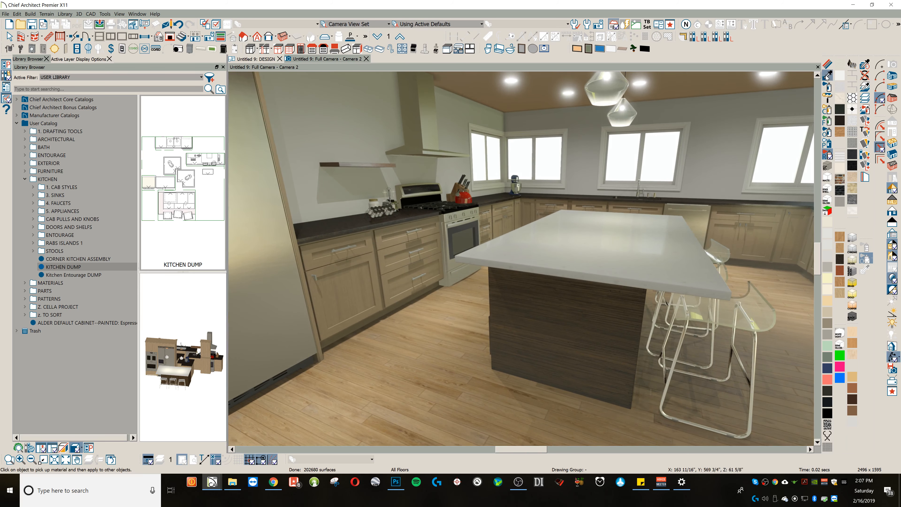
click(334, 249)
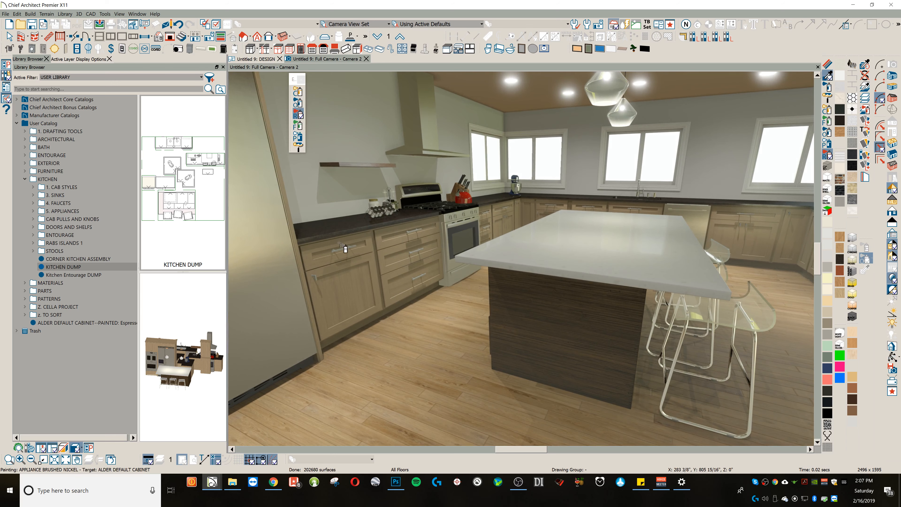
scroll(340, 250, up, 3)
scroll(346, 254, up, 2)
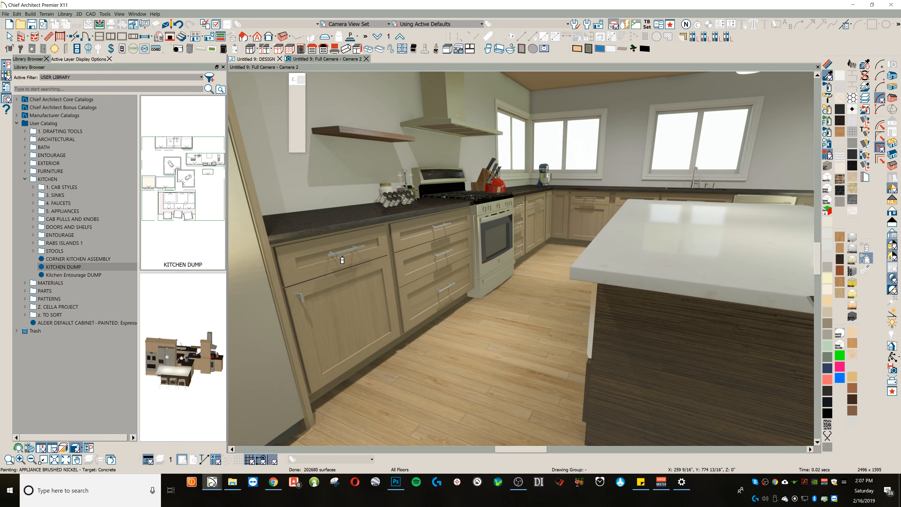
click(339, 256)
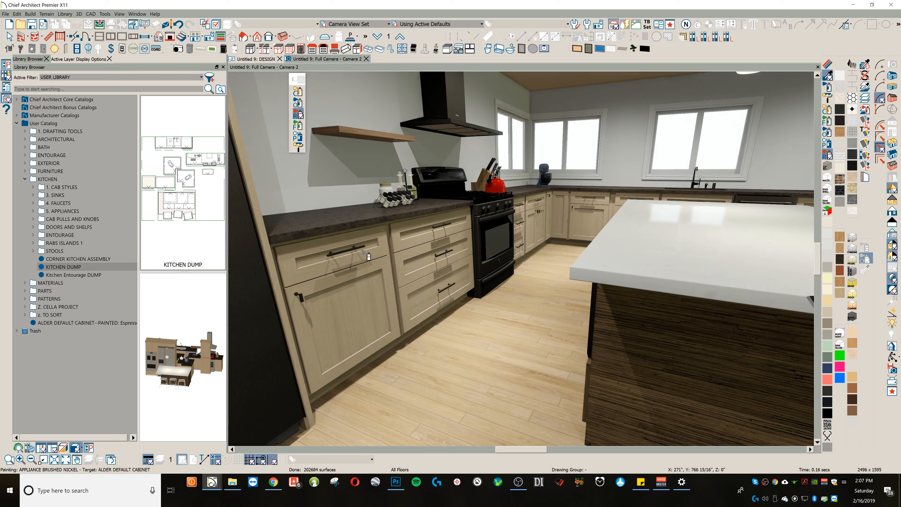
scroll(414, 236, down, 3)
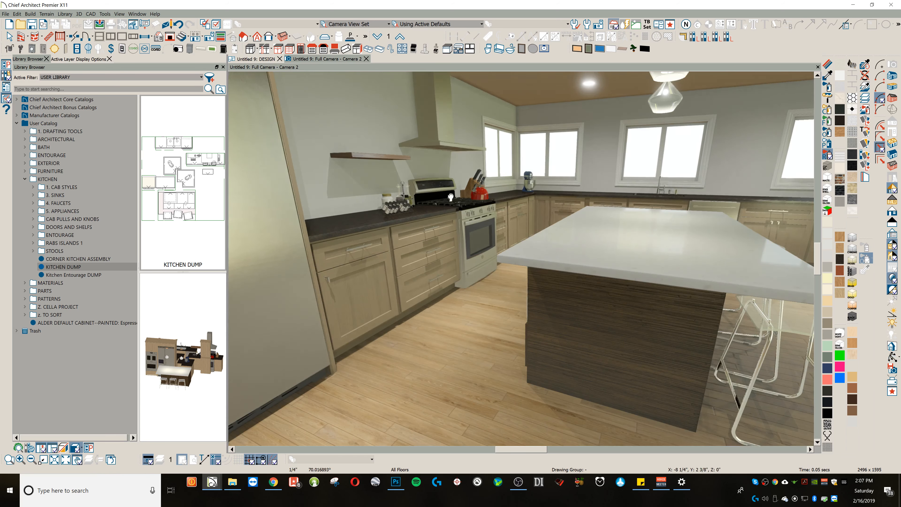
Step: Examine the rendered kitchen from farther back, moving along the wall ovens toward the refrigerator's doors and dispenser
middle_drag(451, 195, 459, 187)
scroll(463, 189, down, 1)
scroll(464, 188, down, 2)
scroll(474, 185, down, 3)
scroll(482, 196, down, 2)
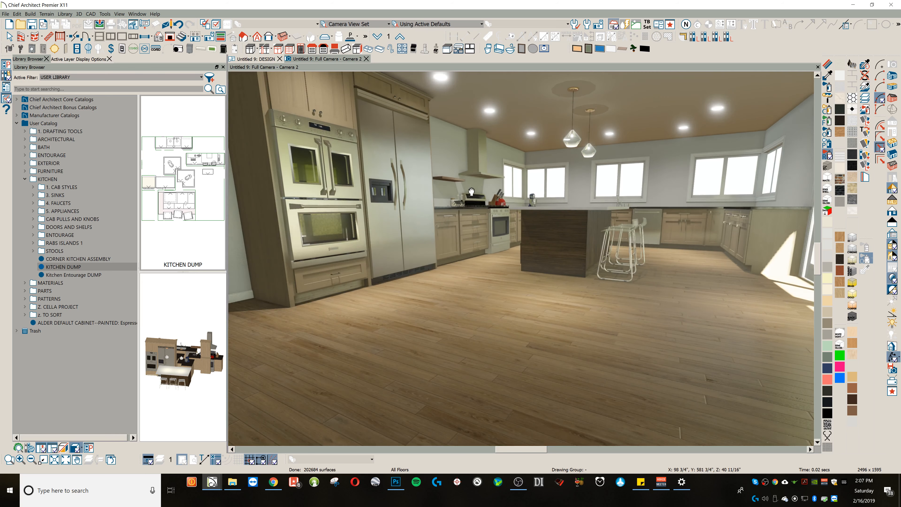
scroll(472, 187, up, 2)
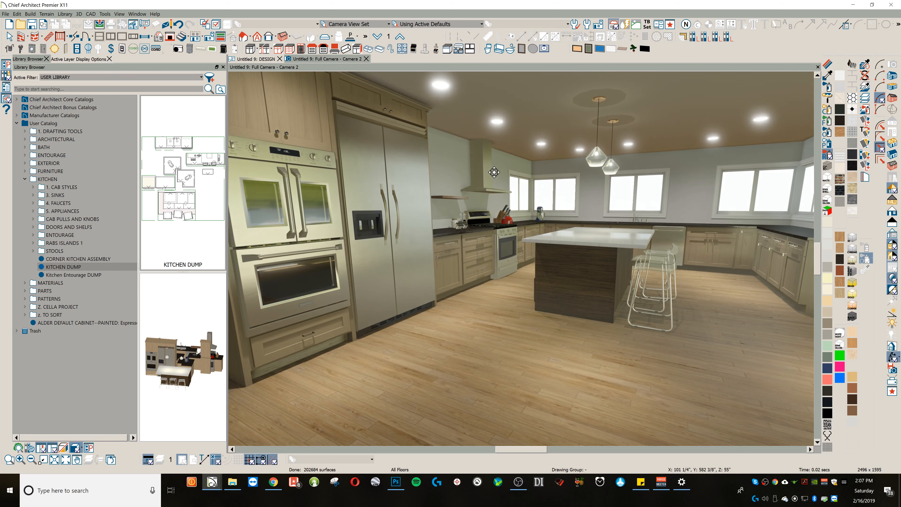
scroll(400, 173, up, 2)
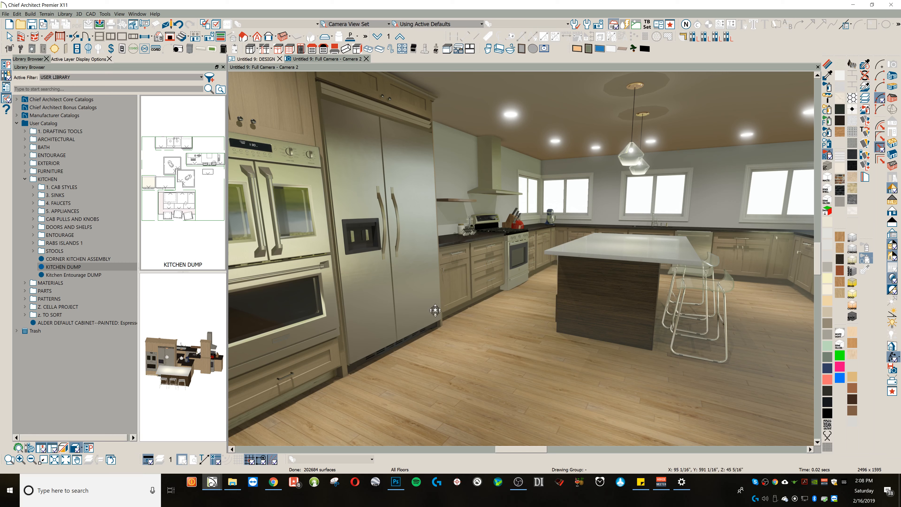
scroll(387, 229, up, 1)
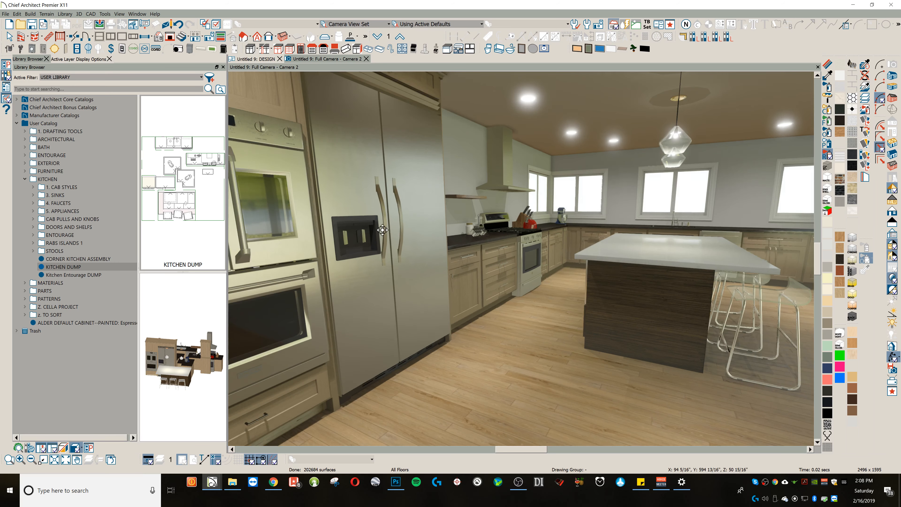
scroll(451, 206, up, 1)
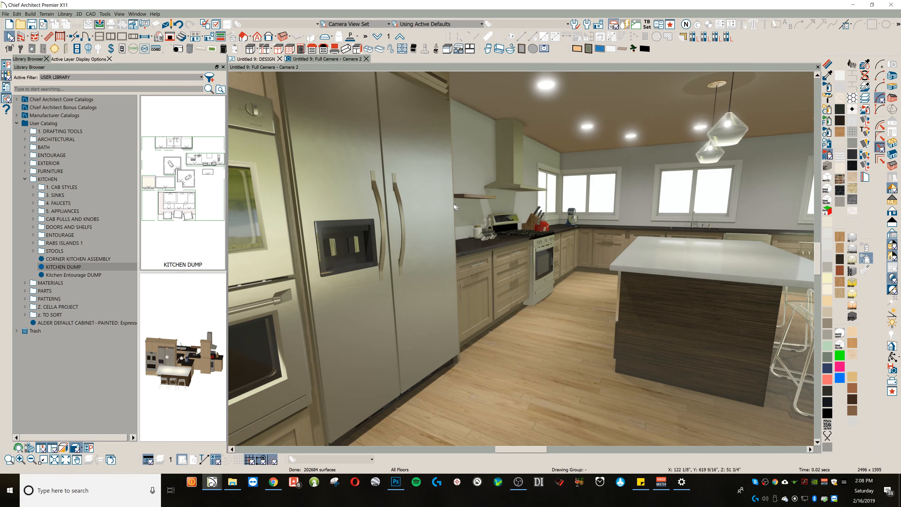
Step: Open the symbol specification of the side-by-side refrigerator and try a smoothing angle of 180 degrees, checking its handles in the preview
click(374, 164)
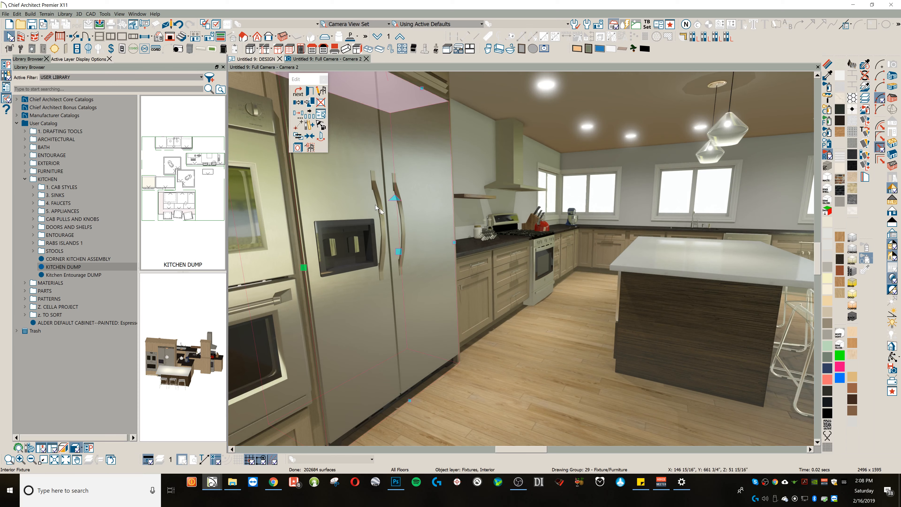
scroll(368, 218, up, 1)
middle_drag(361, 216, 398, 214)
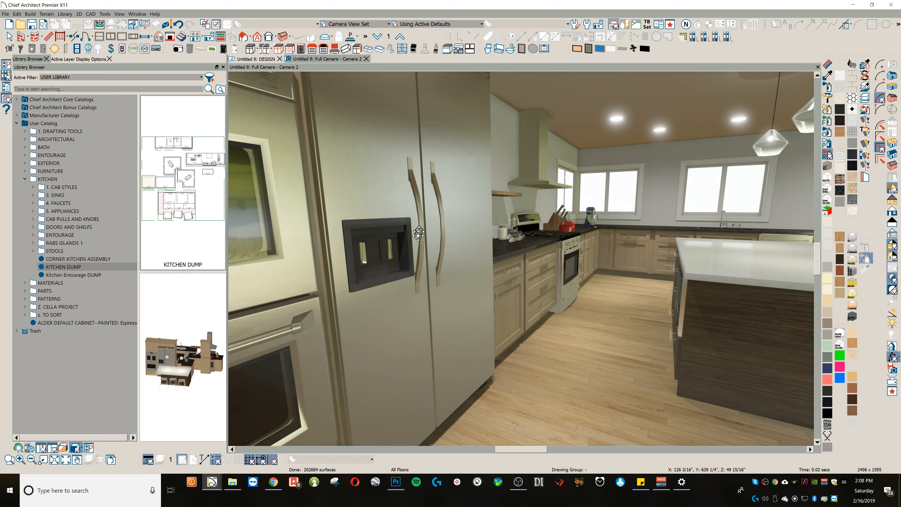
click(393, 206)
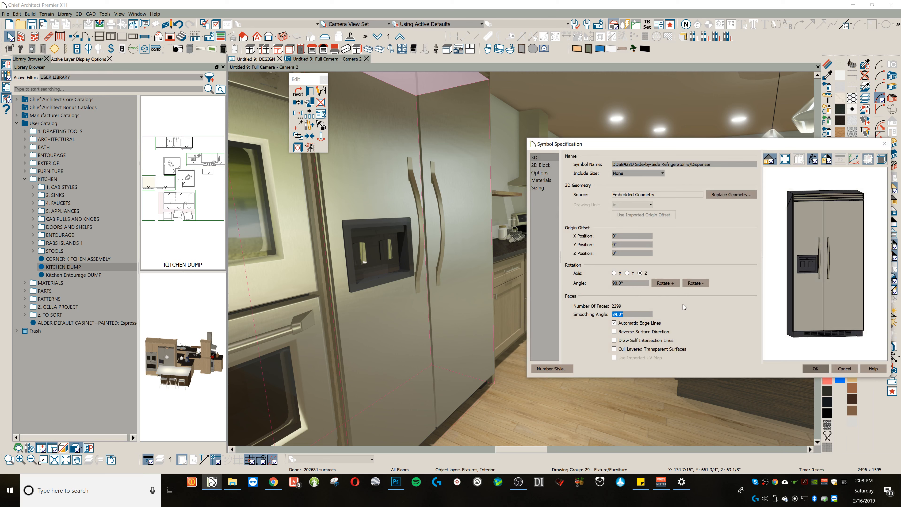
text(180)
click(781, 243)
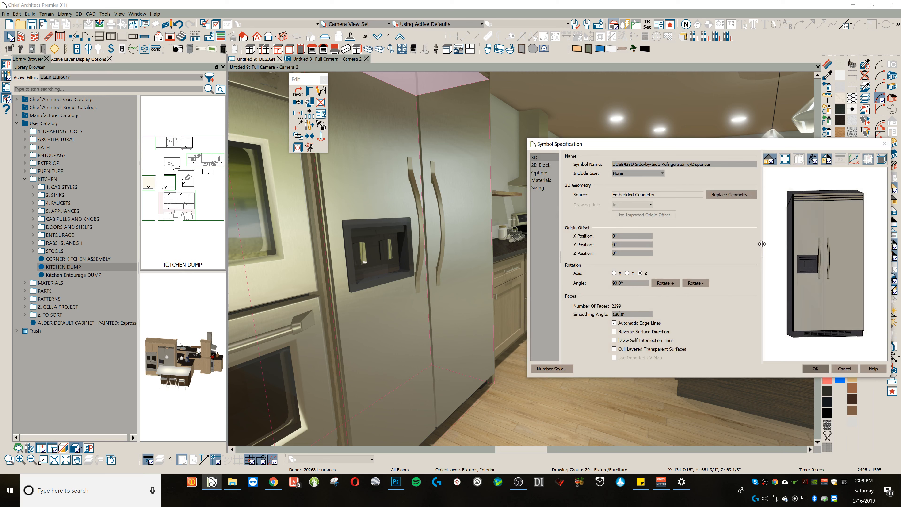
scroll(819, 226, up, 5)
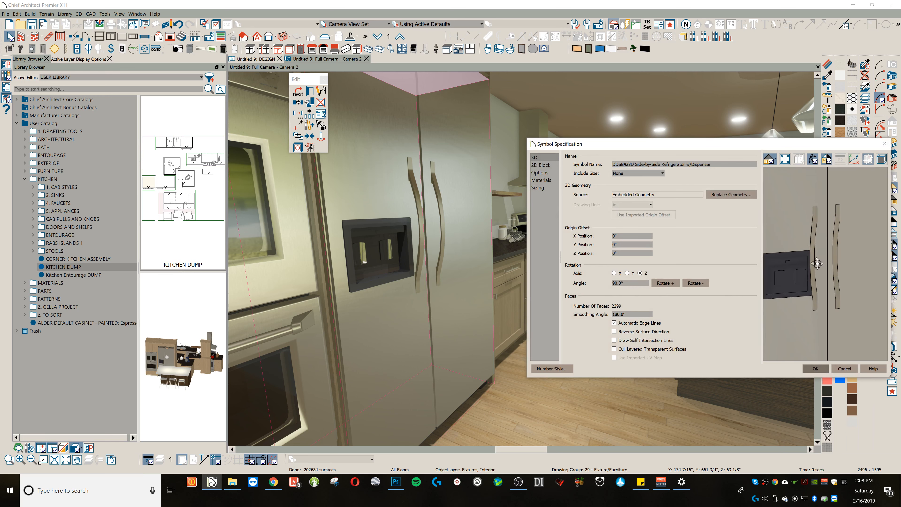
drag(840, 263, 767, 171)
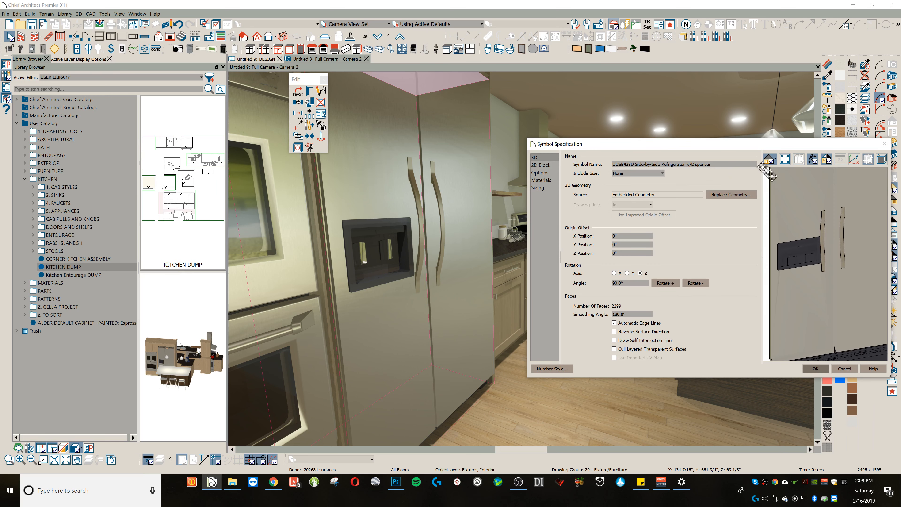
Step: Switch the symbol preview from vector view to a shaded rendering and inspect the refrigerator's dispenser and door handles
click(776, 160)
click(783, 170)
drag(805, 293, 845, 289)
scroll(844, 239, up, 6)
drag(829, 243, 828, 266)
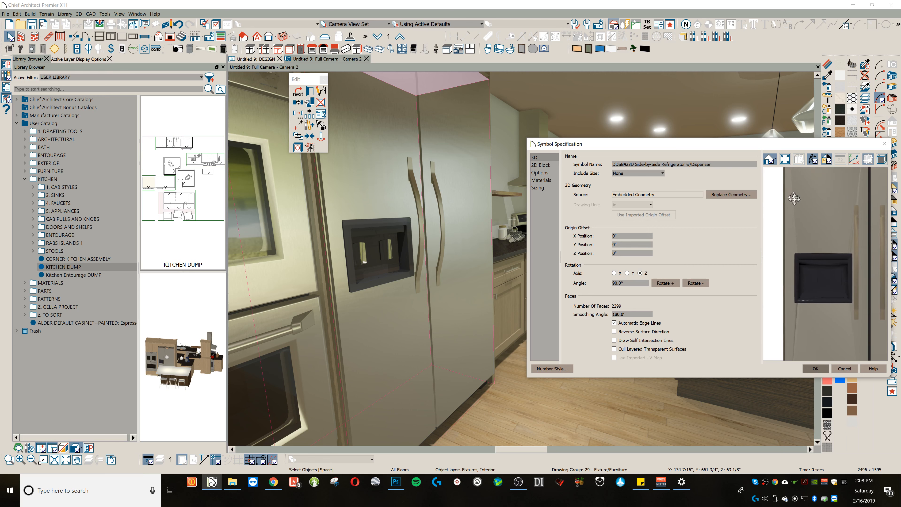
drag(836, 249, 853, 213)
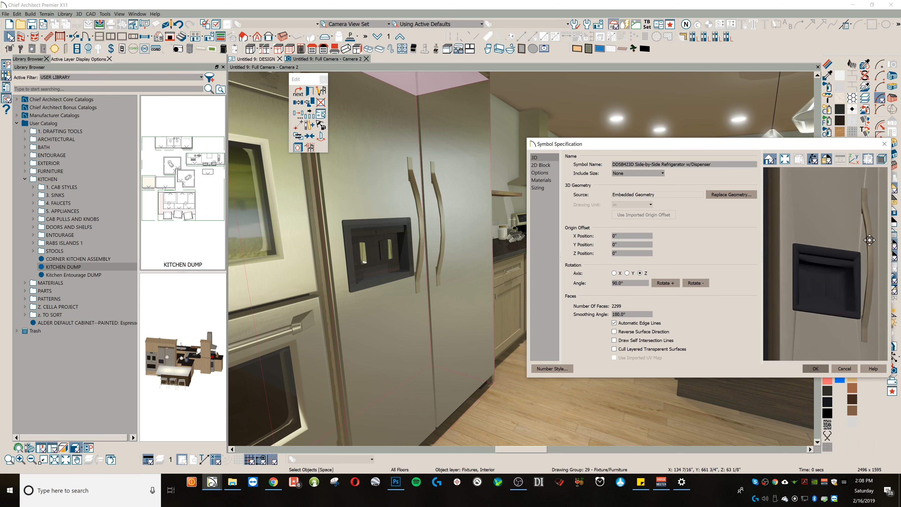
Step: Set the refrigerator symbol's smoothing angle to 90 degrees and apply the specification
drag(827, 268, 849, 232)
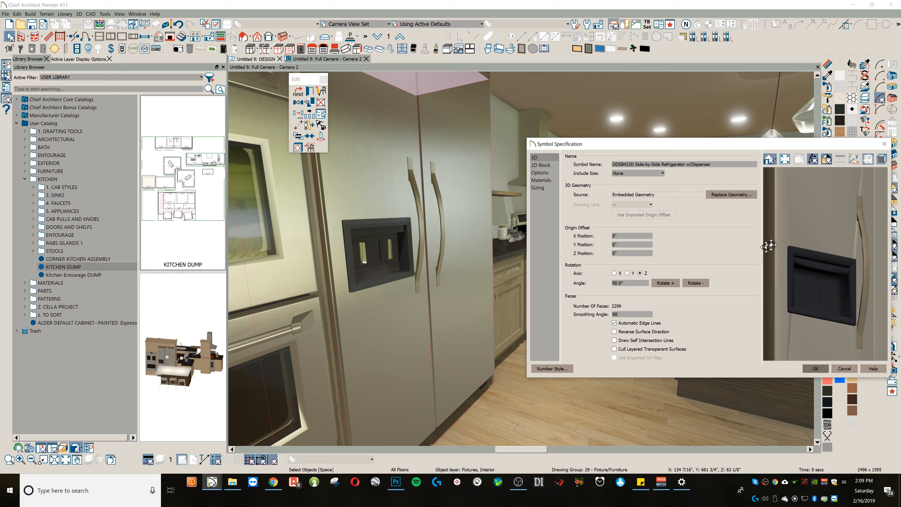
drag(819, 214, 818, 303)
click(822, 367)
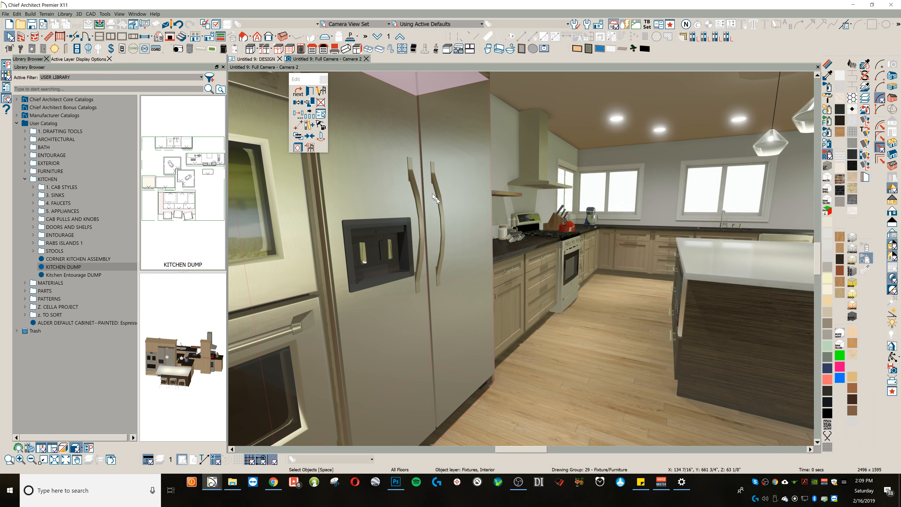
Step: Examine the refrigerator's handles and front in the camera view, followed by the range hood above the stove
click(428, 205)
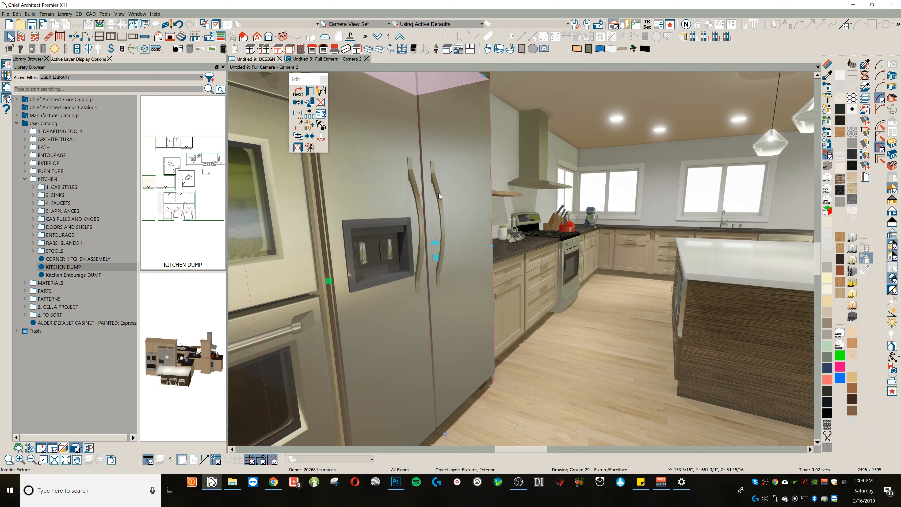
scroll(432, 265, down, 1)
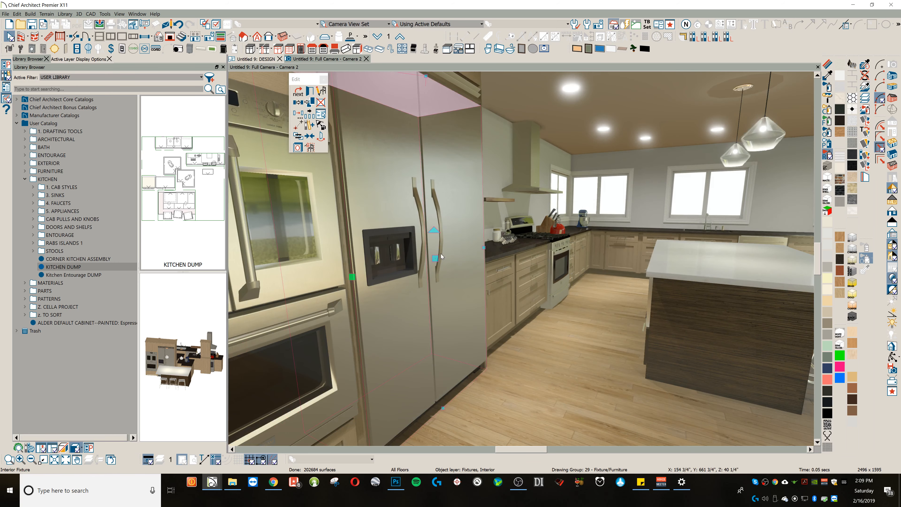
key(o)
middle_drag(481, 250, 492, 243)
scroll(493, 242, down, 1)
drag(478, 246, 442, 245)
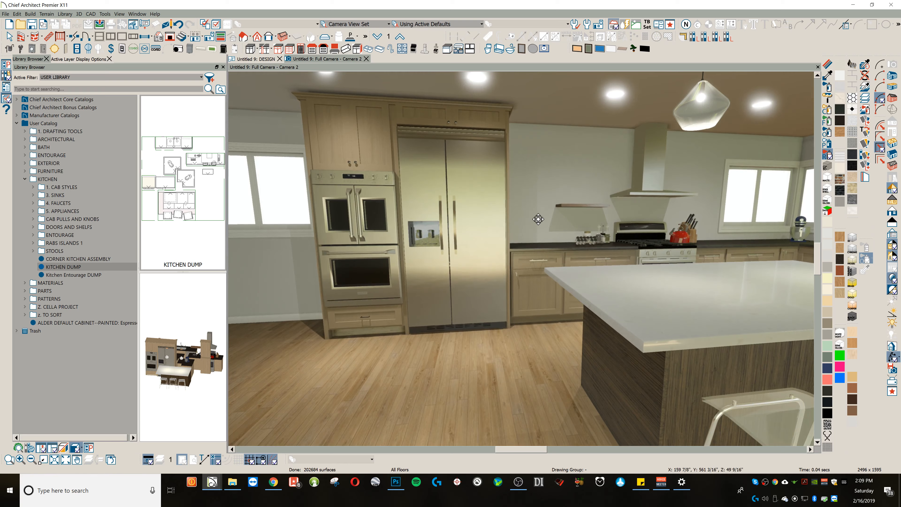
scroll(581, 203, up, 2)
scroll(680, 186, up, 4)
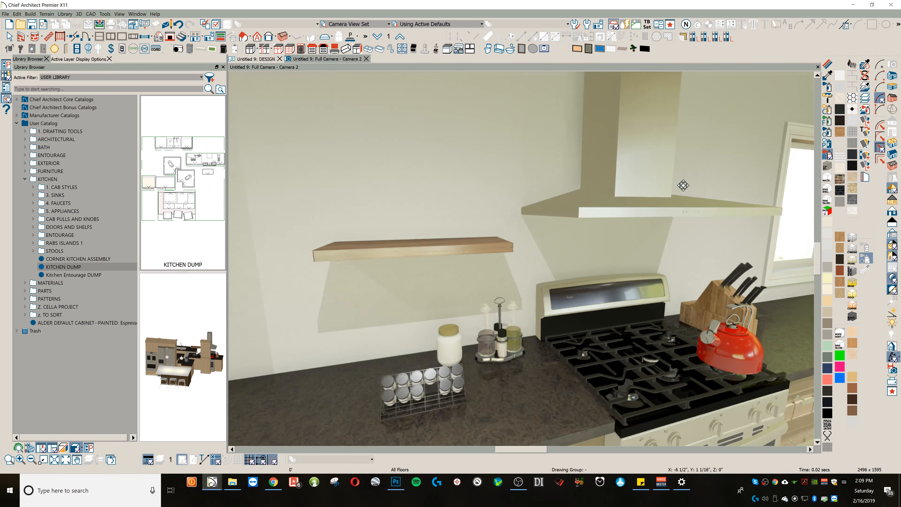
middle_drag(683, 185, 643, 223)
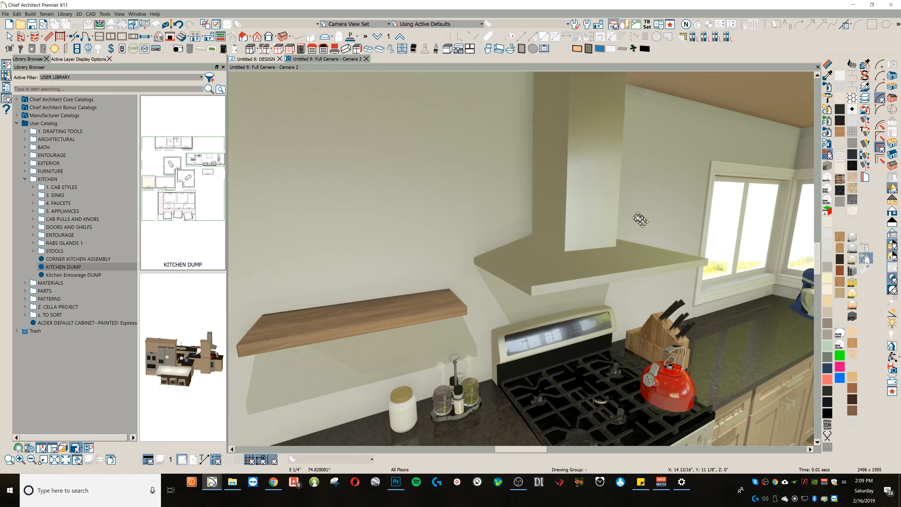
click(594, 189)
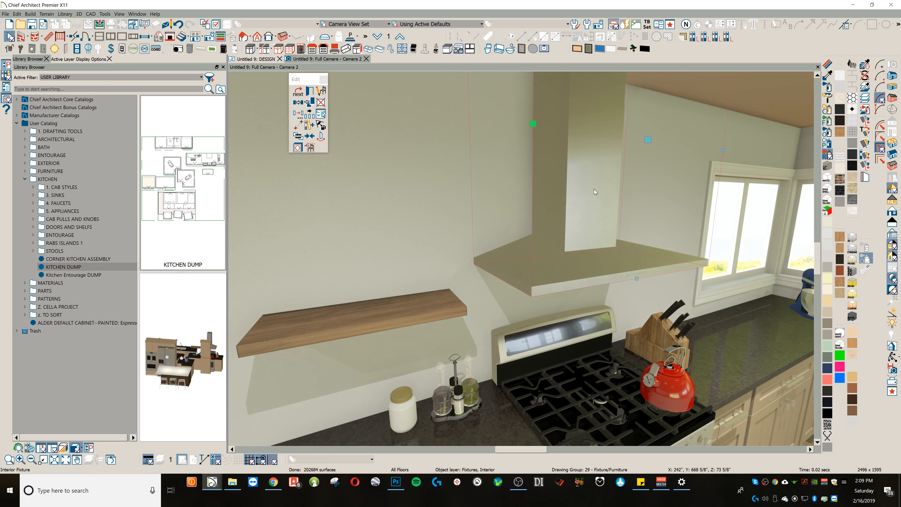
double_click(518, 338)
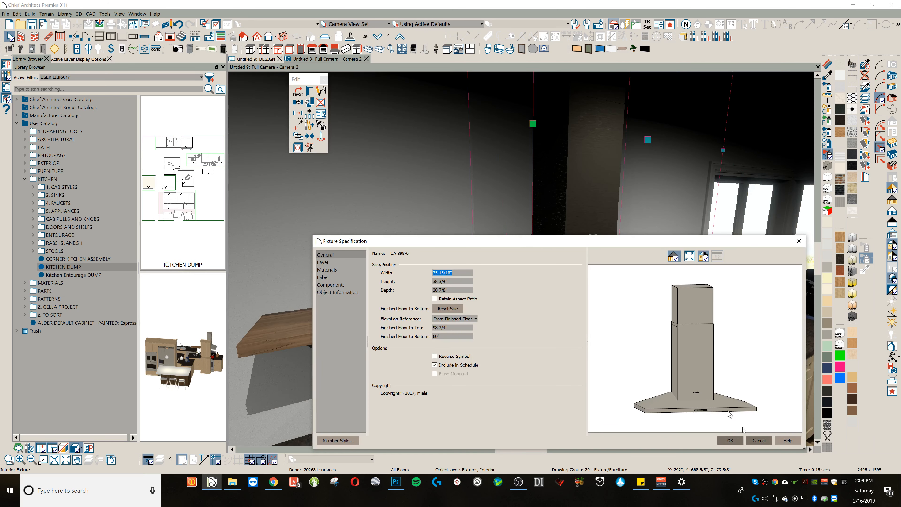
click(758, 440)
key(Escape)
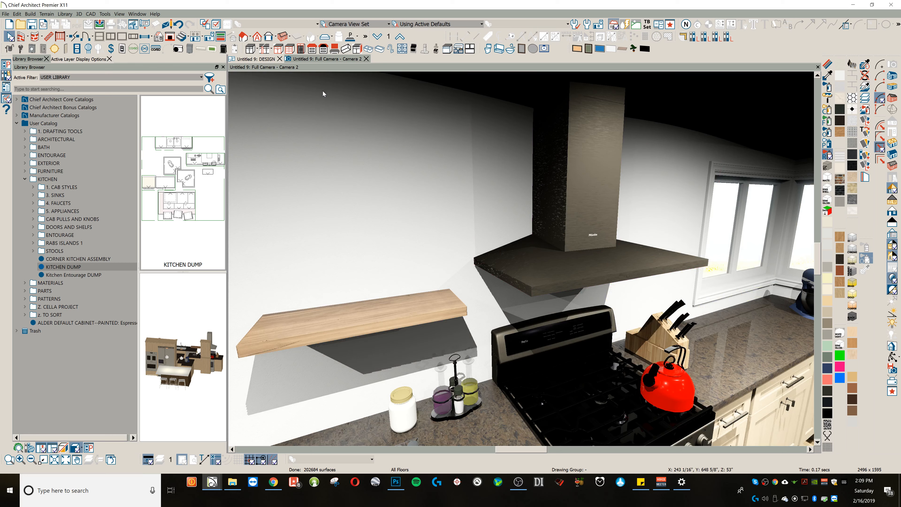
Step: Set the smoothing angle of the range hood's symbol to 80 degrees and apply the specification
click(589, 206)
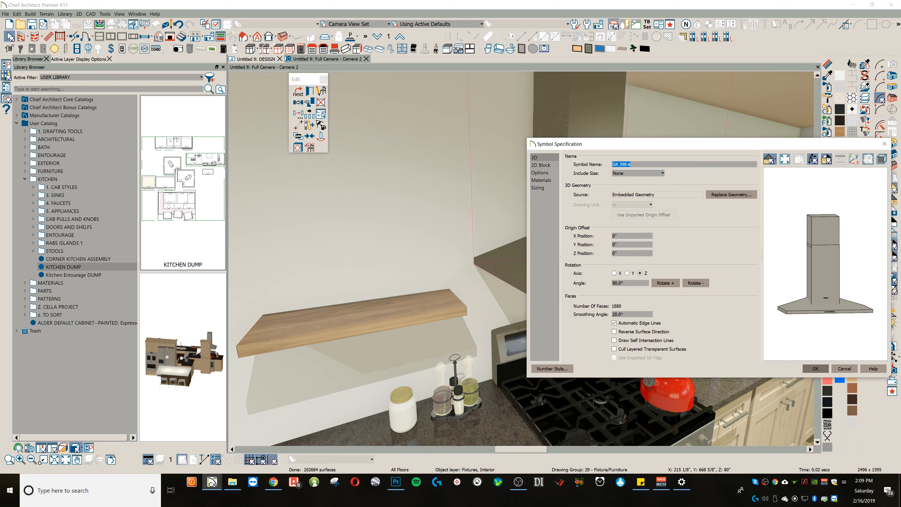
drag(623, 314, 592, 317)
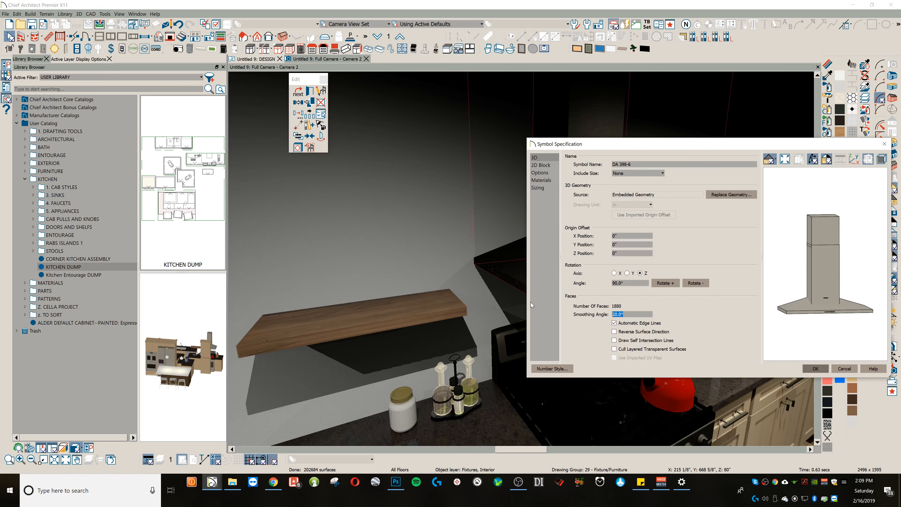
text(80)
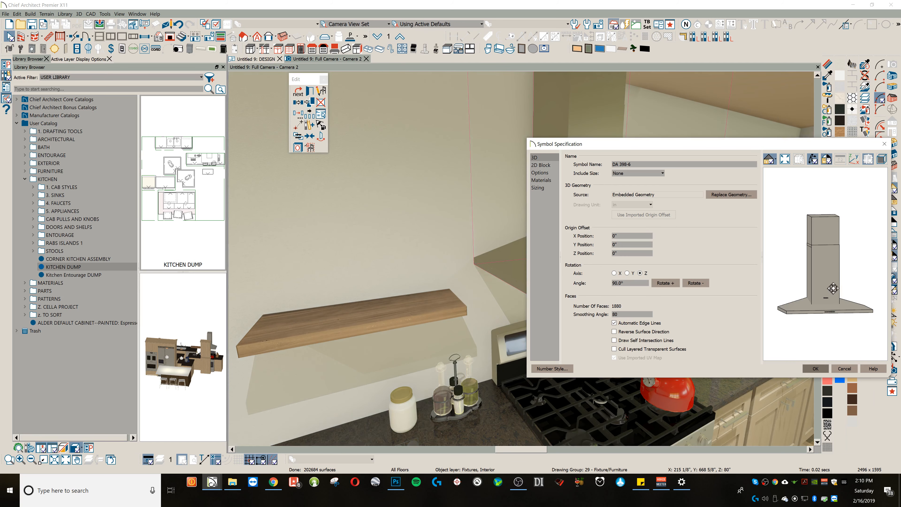
drag(830, 290, 806, 316)
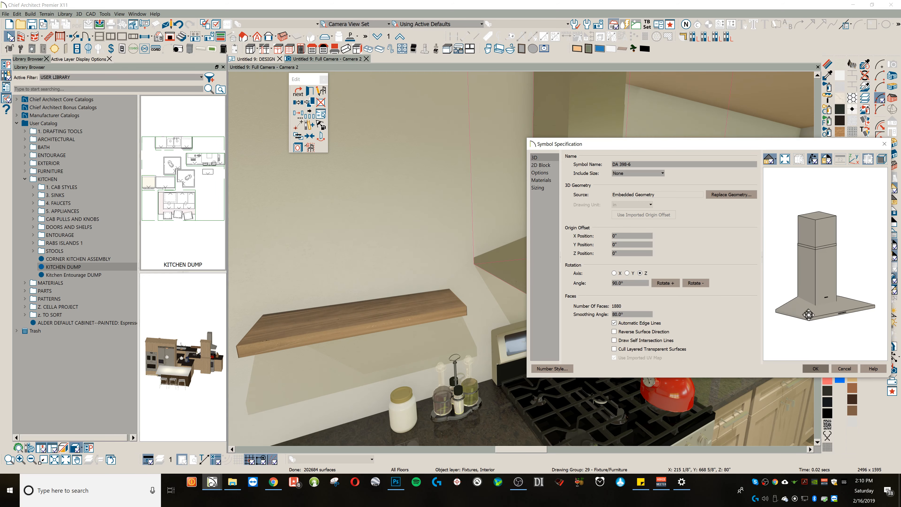
click(815, 368)
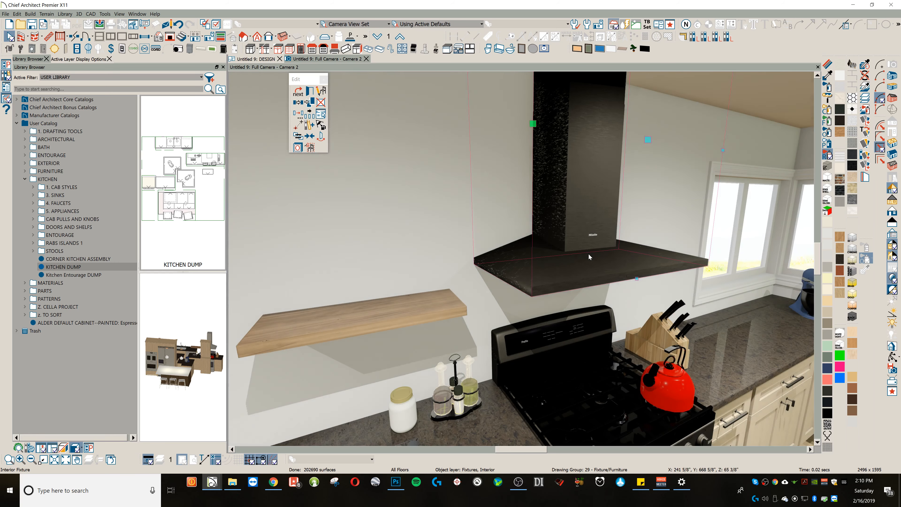
Step: Examine the range hood's chimney and canopy surfaces in the camera view from several distances and angles
middle_drag(590, 259, 601, 267)
drag(602, 268, 609, 258)
scroll(610, 257, down, 3)
middle_drag(618, 247, 668, 238)
drag(587, 267, 585, 268)
scroll(666, 230, up, 2)
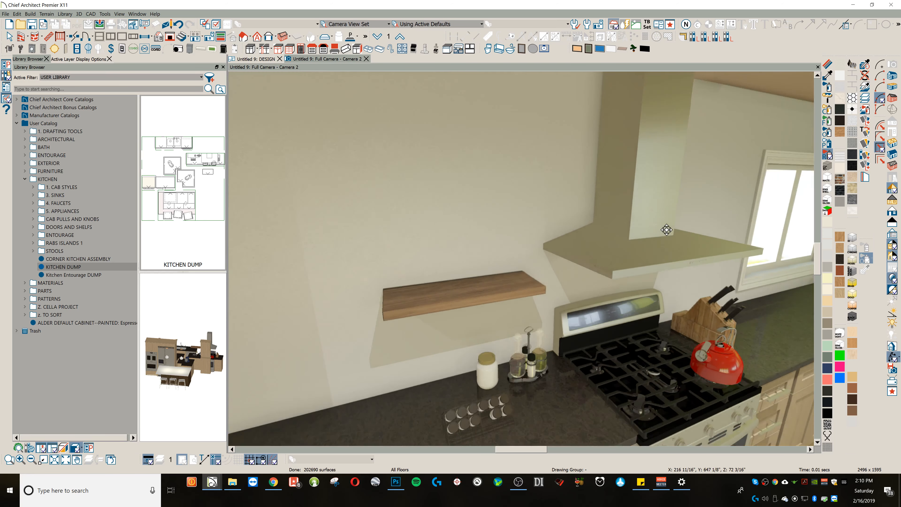
scroll(667, 230, up, 3)
scroll(653, 235, down, 2)
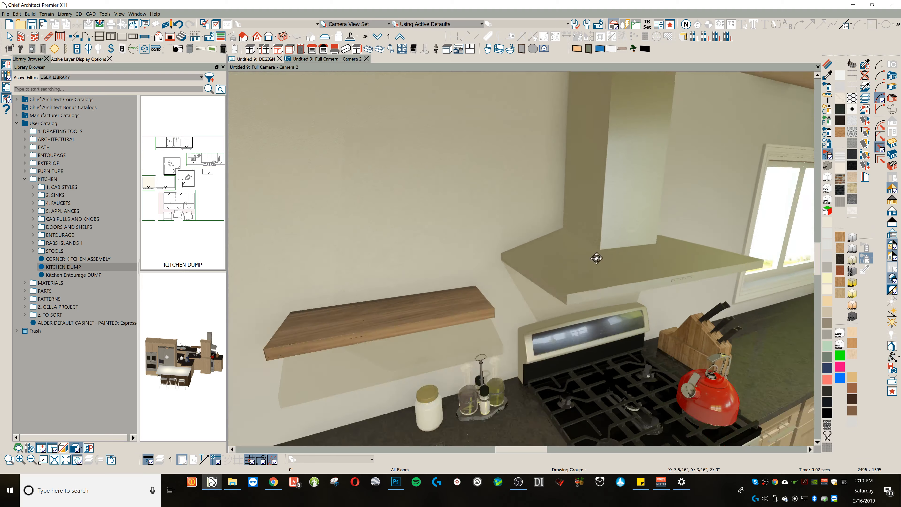
scroll(596, 258, down, 2)
drag(585, 260, 614, 238)
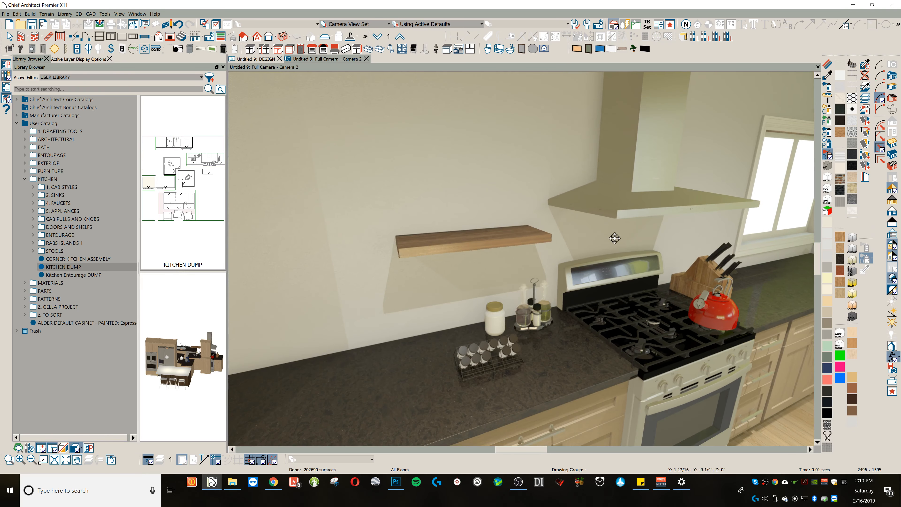
Step: Examine the countertop beside the range up close, including the spice rack, jars and floating shelf
drag(599, 276, 598, 237)
scroll(612, 279, up, 1)
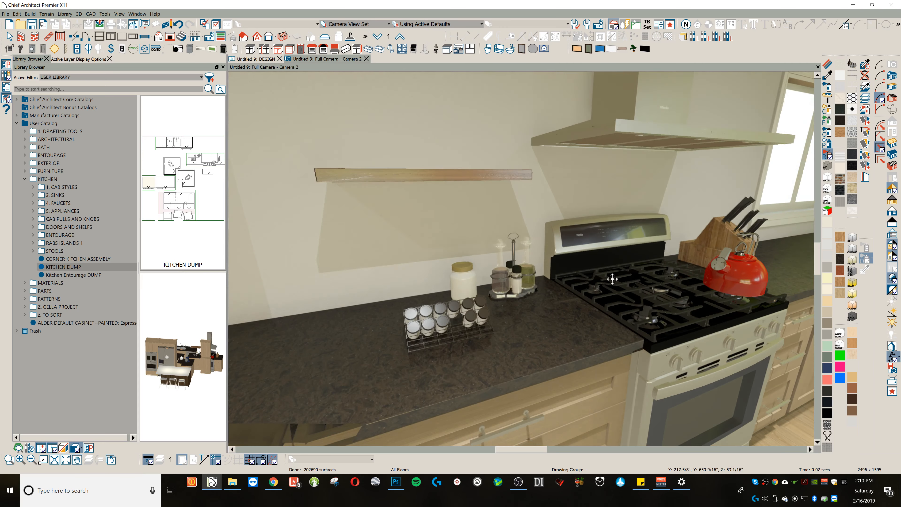
scroll(612, 279, down, 3)
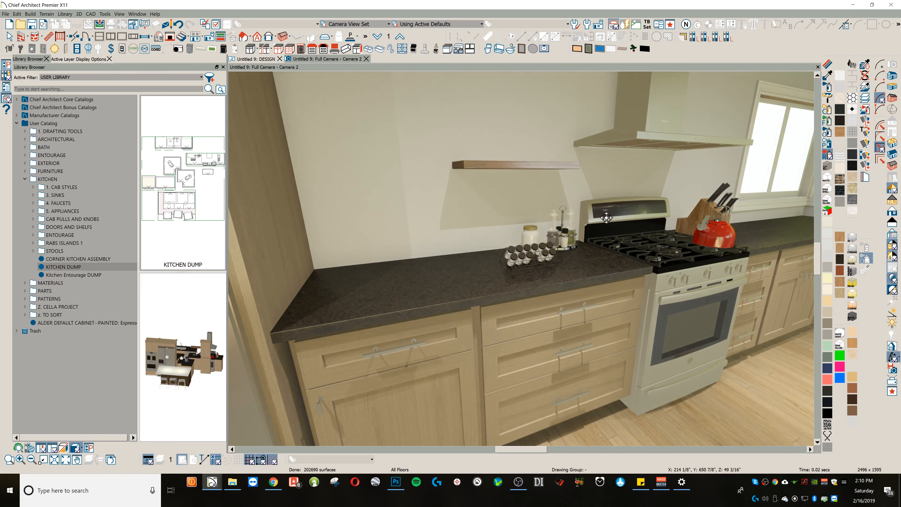
scroll(607, 218, up, 3)
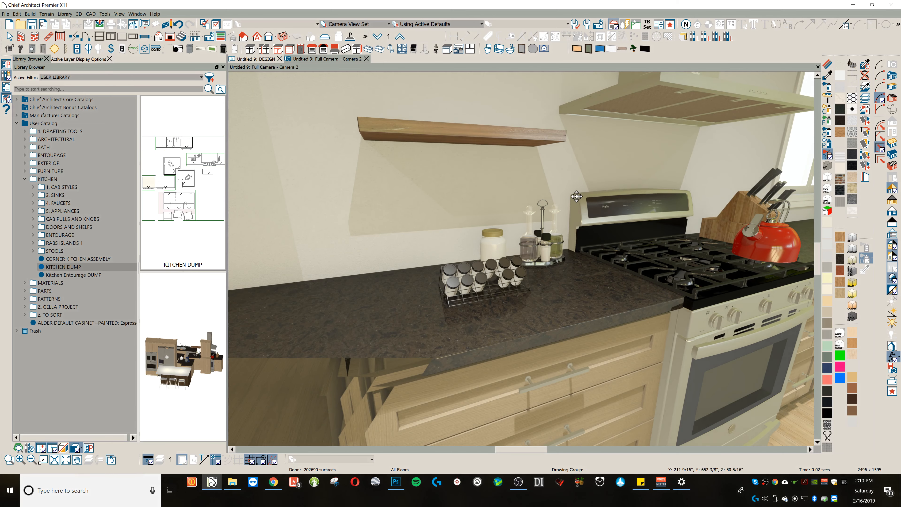
drag(577, 196, 581, 198)
scroll(577, 195, up, 2)
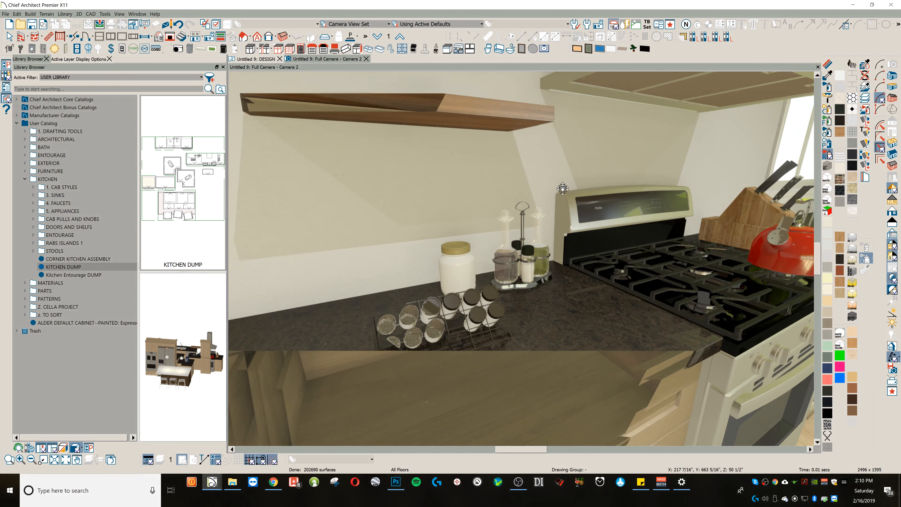
scroll(551, 216, up, 2)
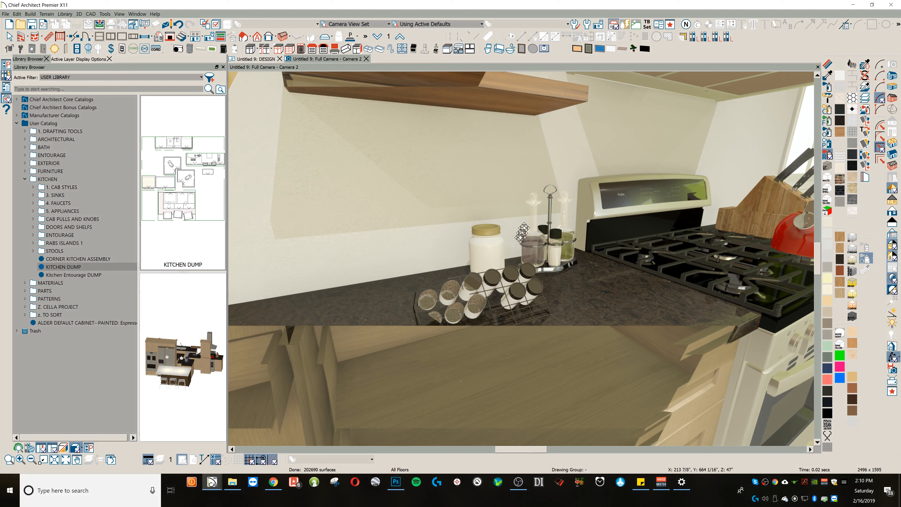
Step: Open the Glass Standard material of the bottles beside the range for adjustment and use 11.png as its normal map
click(830, 67)
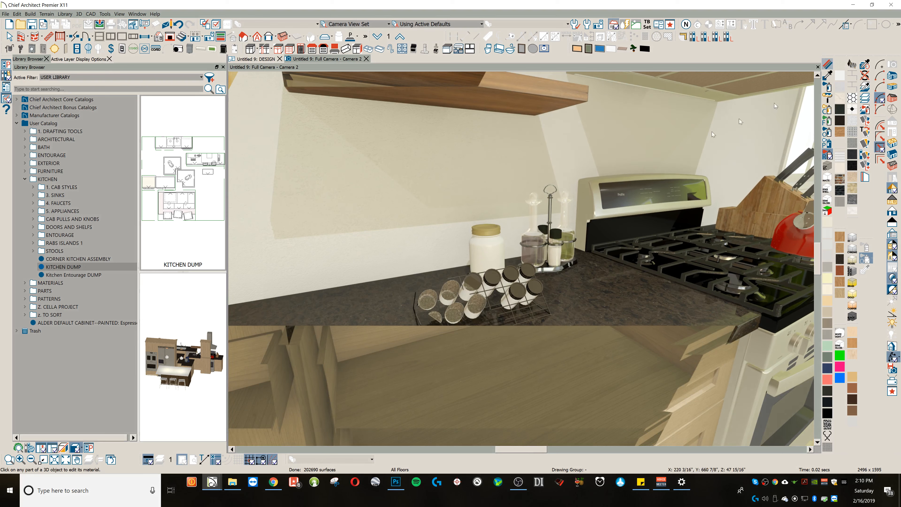
double_click(566, 215)
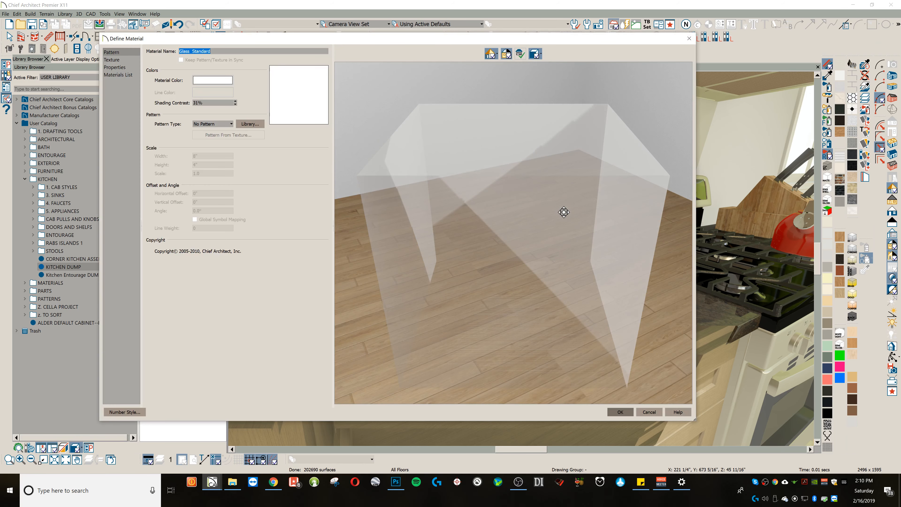
click(128, 63)
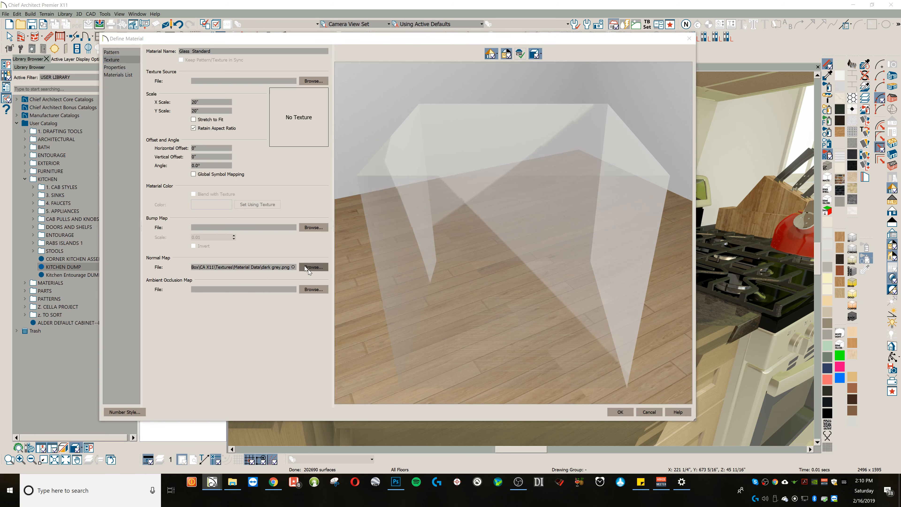
click(308, 268)
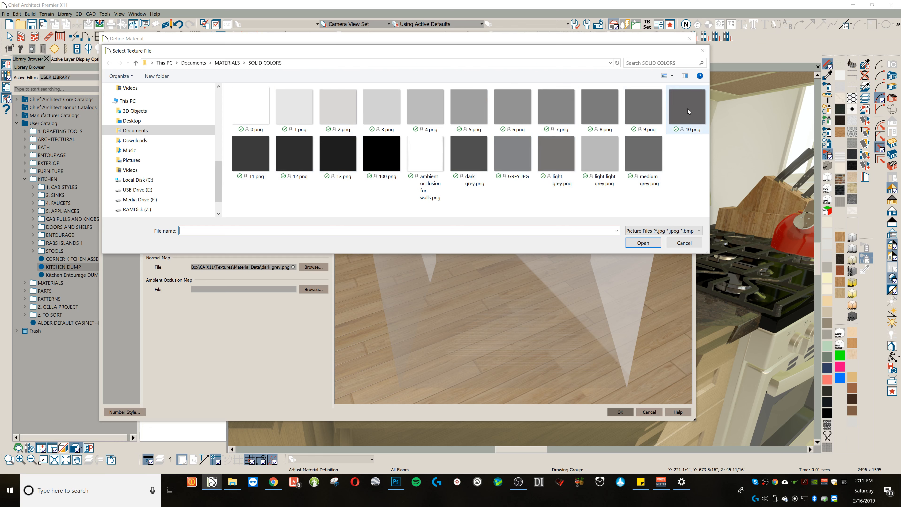
double_click(236, 165)
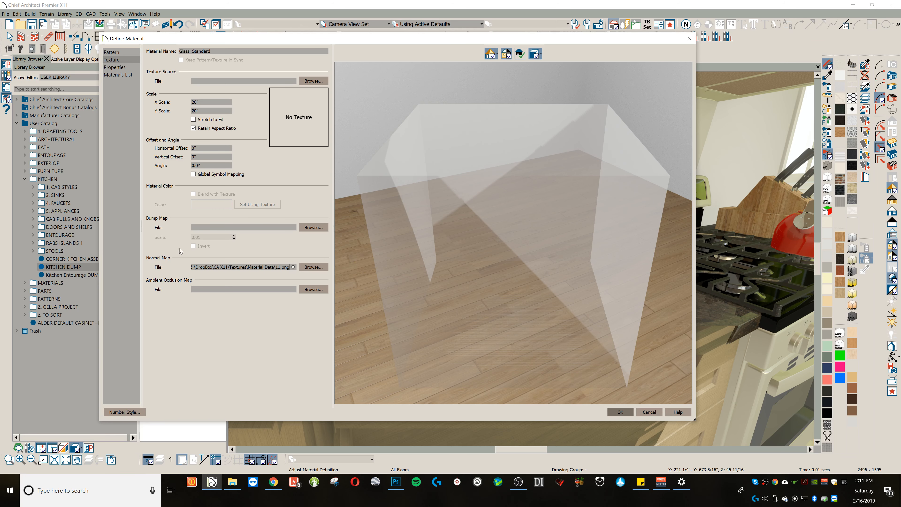
Step: Set the Glass Standard material's transparency to 70% and apply the definition
drag(404, 213, 456, 210)
click(107, 67)
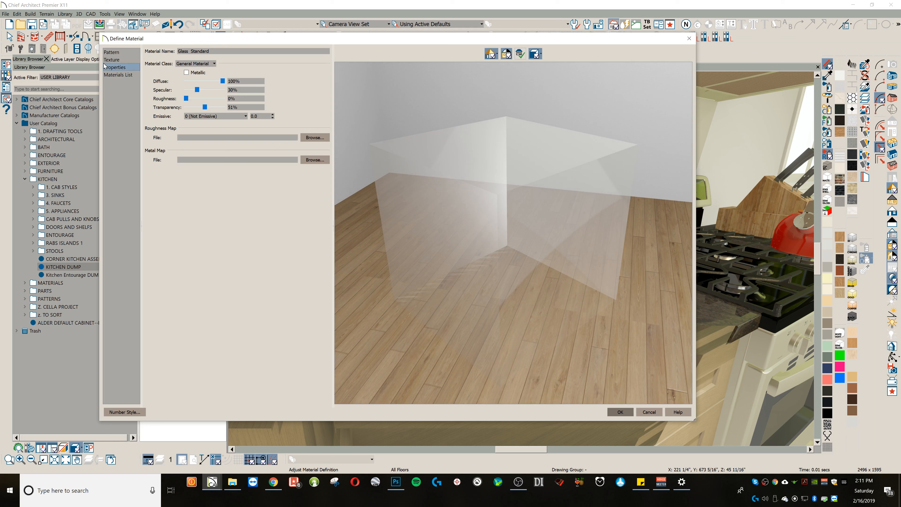
click(205, 107)
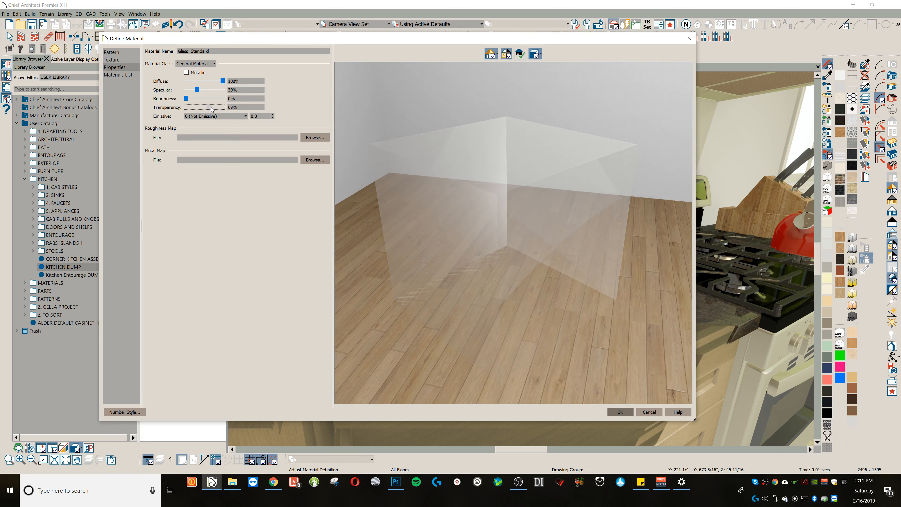
drag(211, 107, 213, 107)
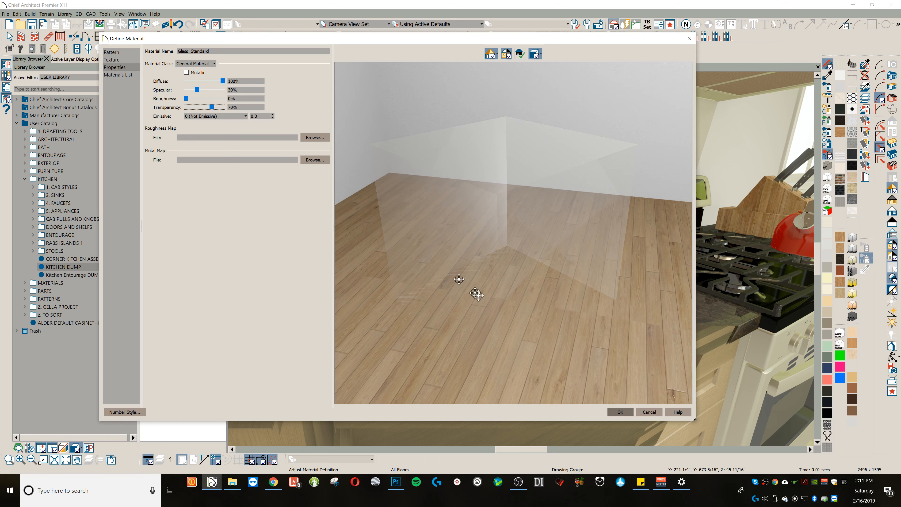
click(621, 412)
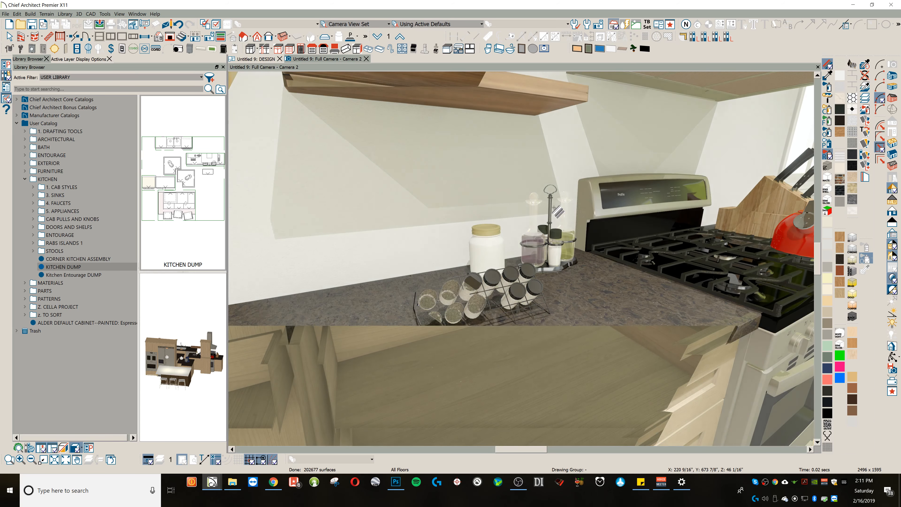
Step: Remove the normal map from the bottles' Glass Standard material and apply the definition
key(o)
mouse_move(584, 218)
mouse_down()
mouse_move(579, 205)
mouse_move(585, 214)
mouse_up()
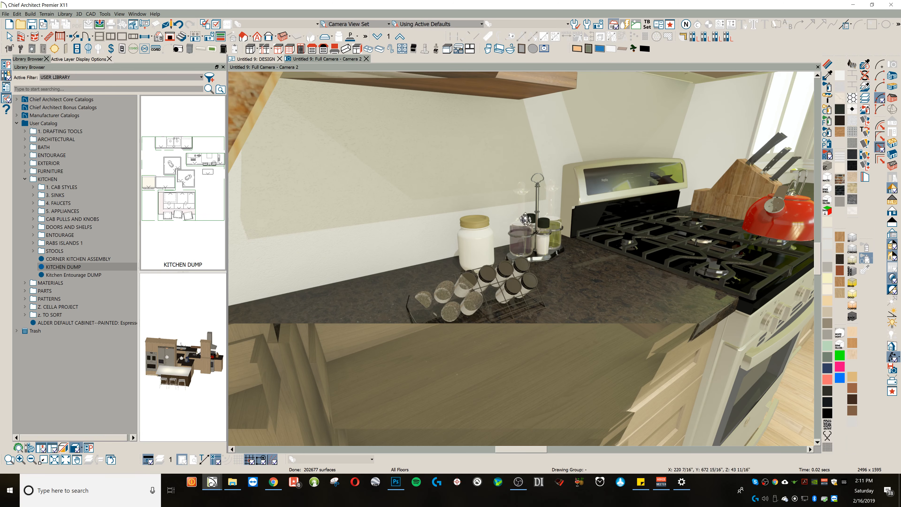
click(827, 65)
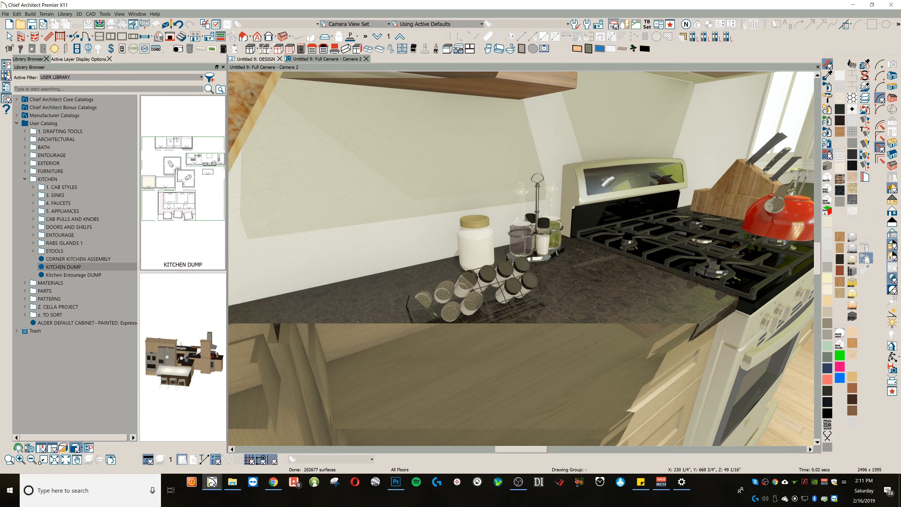
click(528, 149)
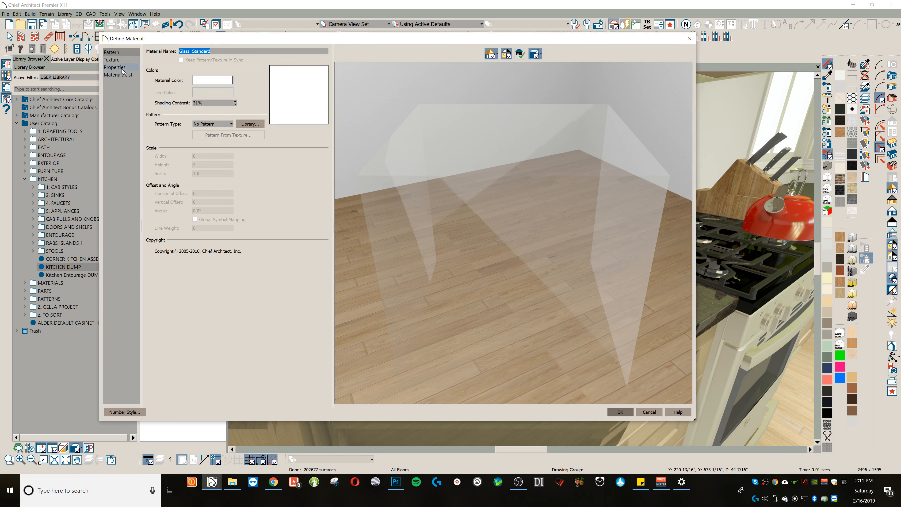
click(115, 67)
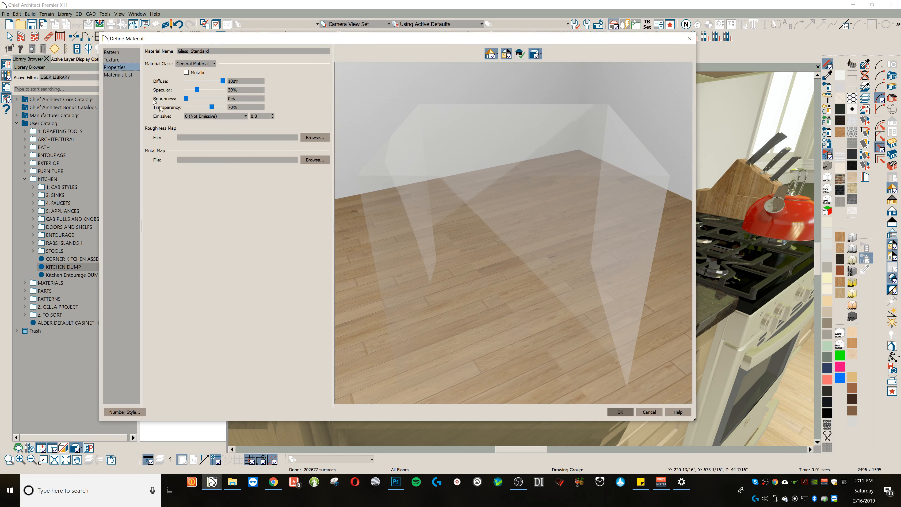
click(110, 59)
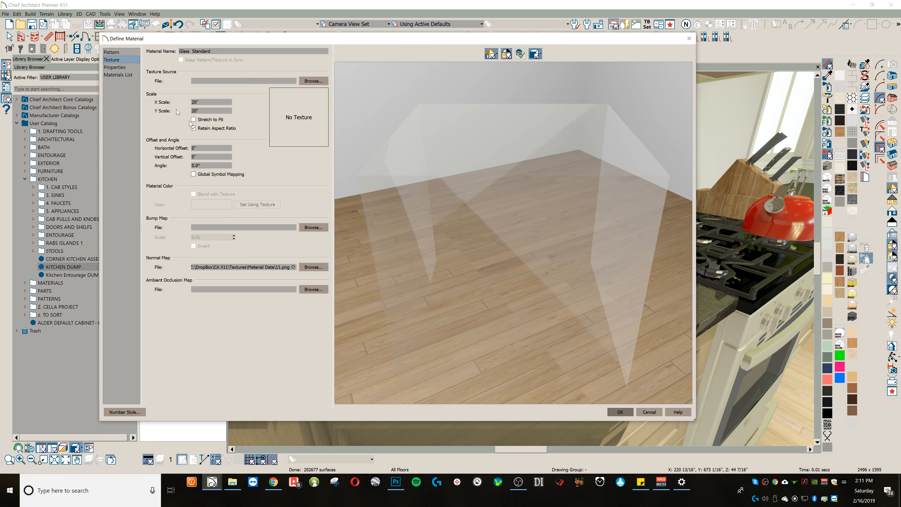
click(293, 267)
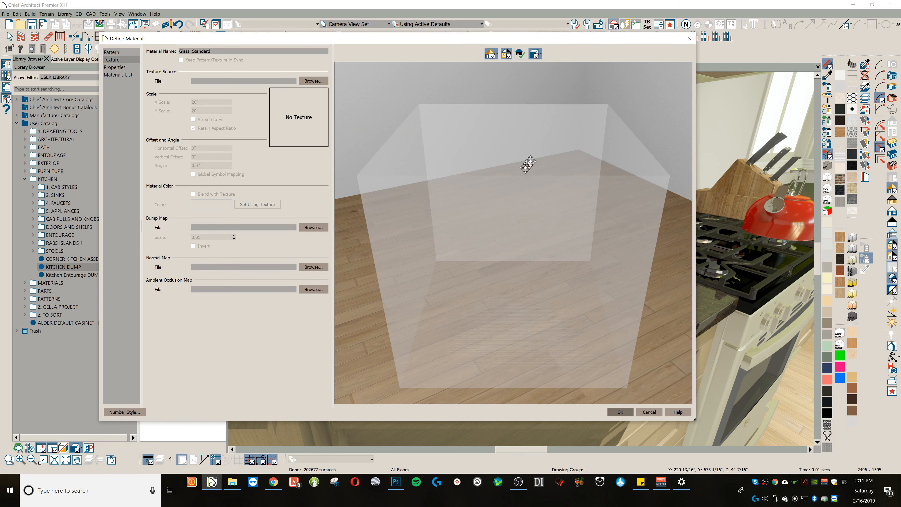
click(620, 412)
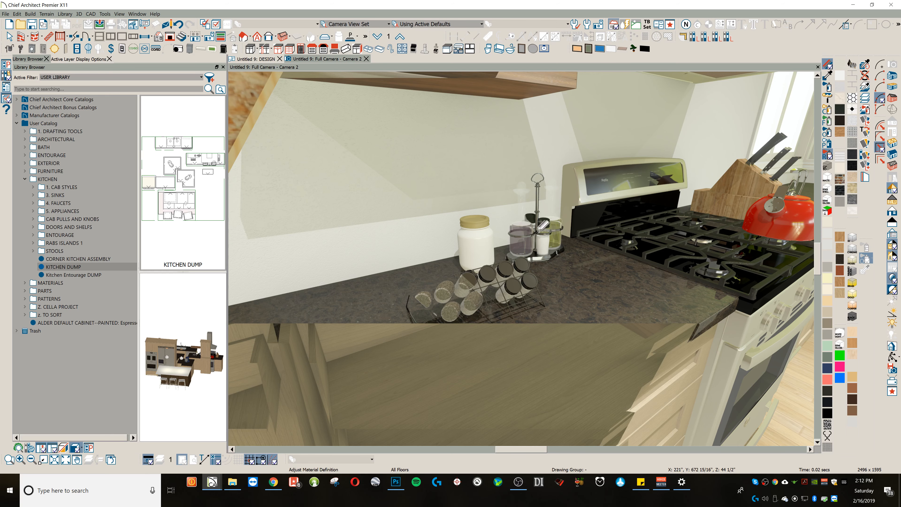
Step: Assign 11.png from the SOLID COLORS folder as the bottles' glass normal map again and apply the definition
click(529, 253)
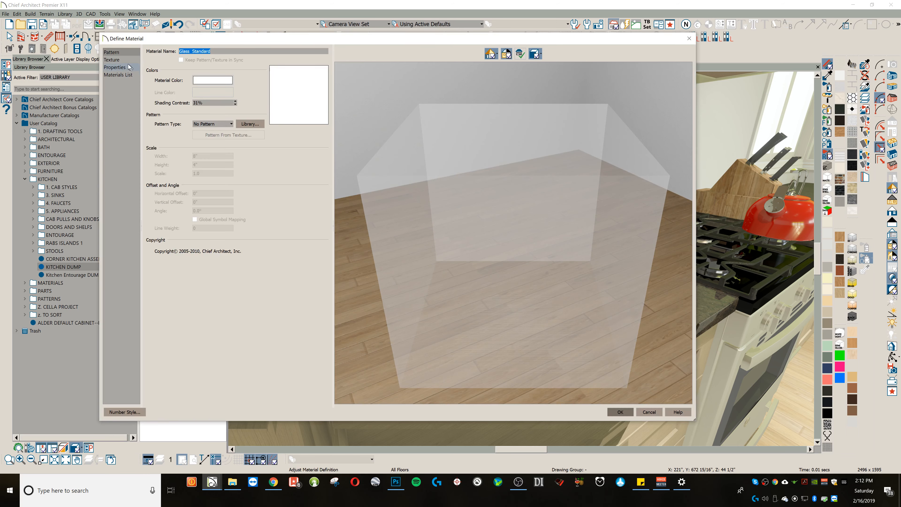
click(127, 60)
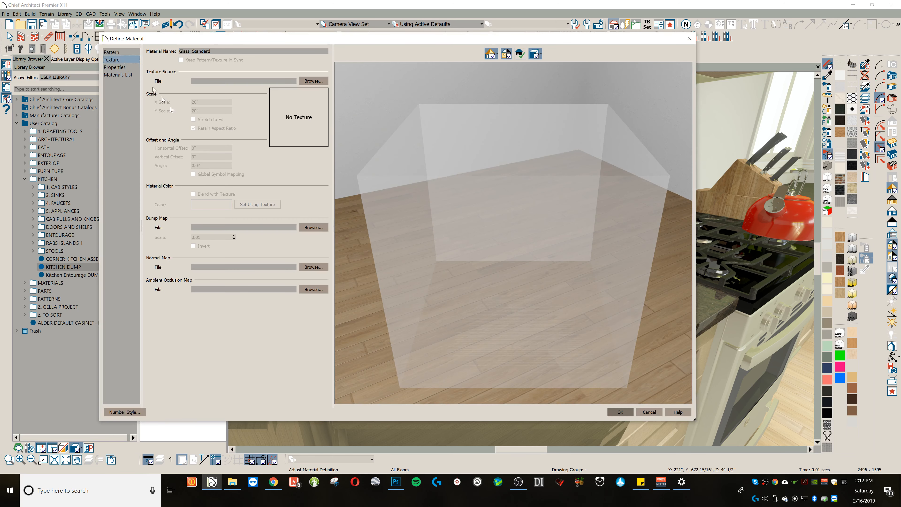
click(314, 266)
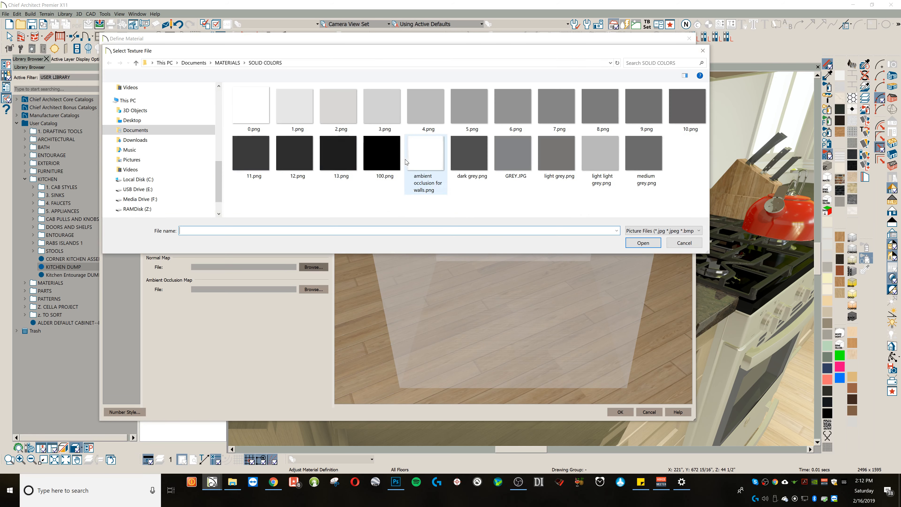
double_click(257, 147)
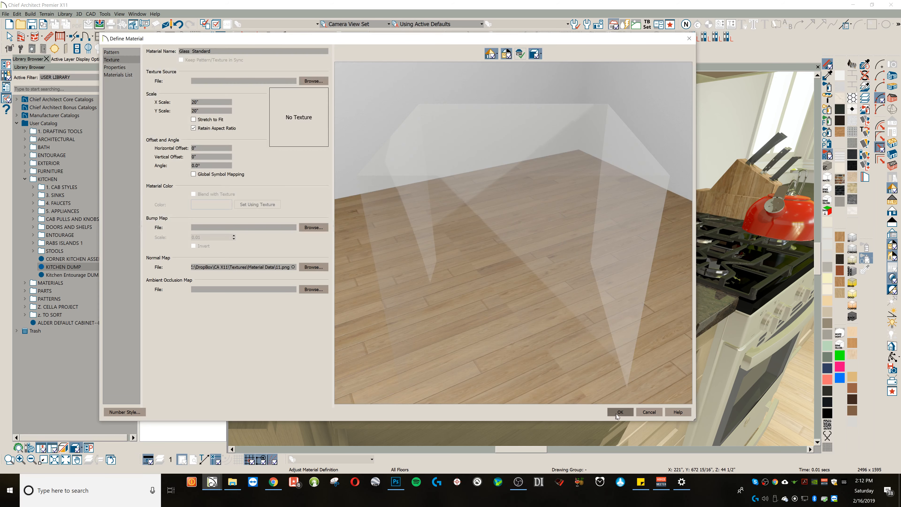
click(618, 413)
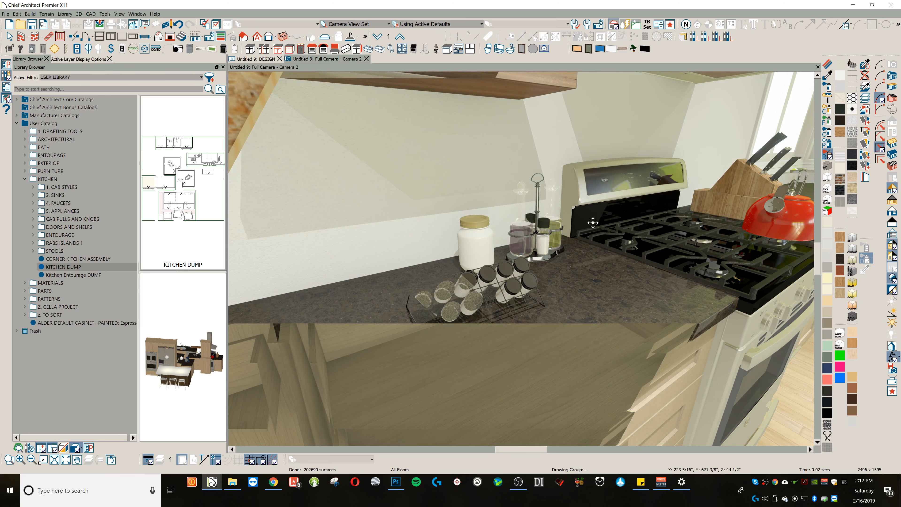
Step: Examine the whole kitchen in the camera view, from the range counter back to the appliance wall, island and ceiling lights
scroll(550, 200, down, 5)
scroll(550, 200, down, 4)
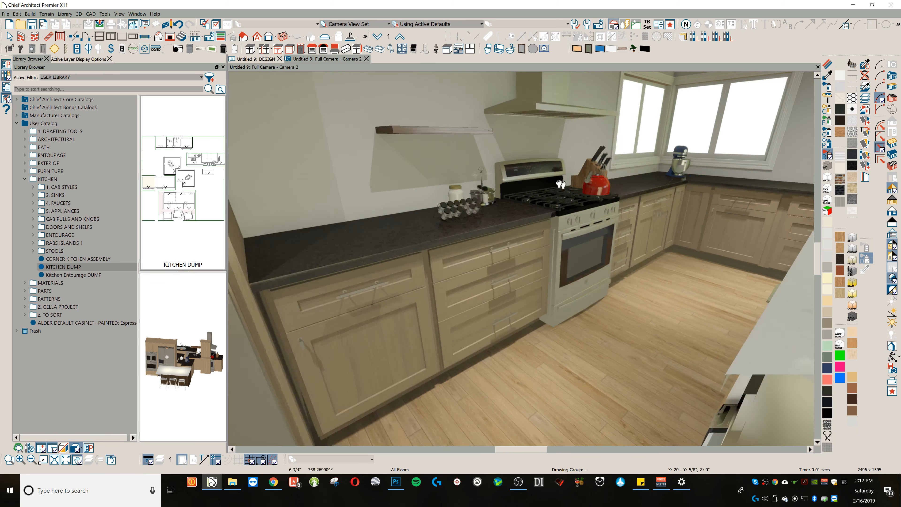
middle_drag(560, 184, 591, 187)
scroll(591, 186, down, 3)
drag(605, 186, 619, 196)
scroll(619, 196, down, 1)
scroll(648, 209, down, 1)
middle_drag(638, 205, 612, 202)
scroll(611, 203, down, 1)
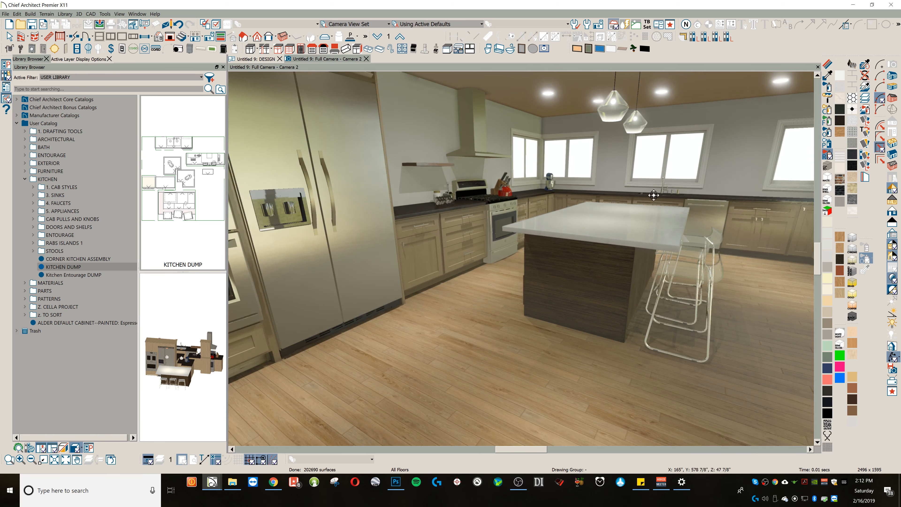
scroll(654, 193, down, 1)
scroll(599, 133, down, 1)
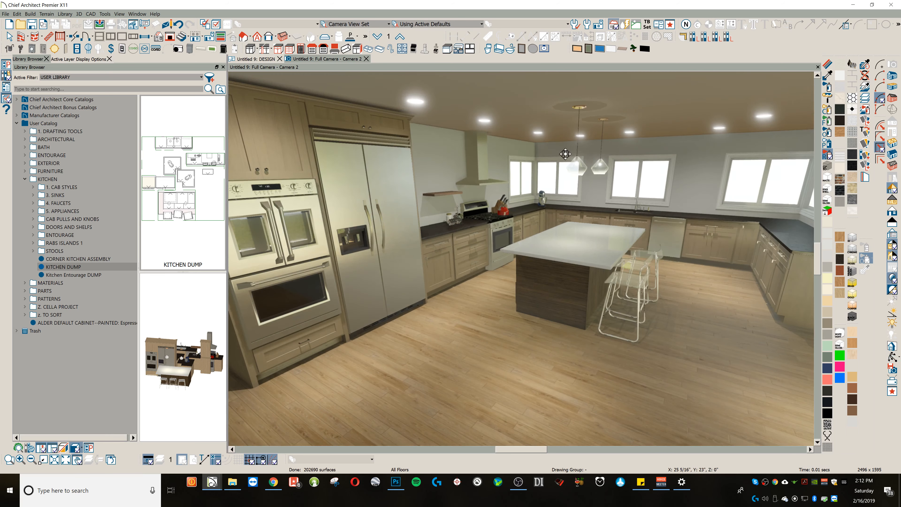
scroll(627, 139, down, 1)
drag(628, 139, 663, 147)
middle_drag(695, 151, 567, 133)
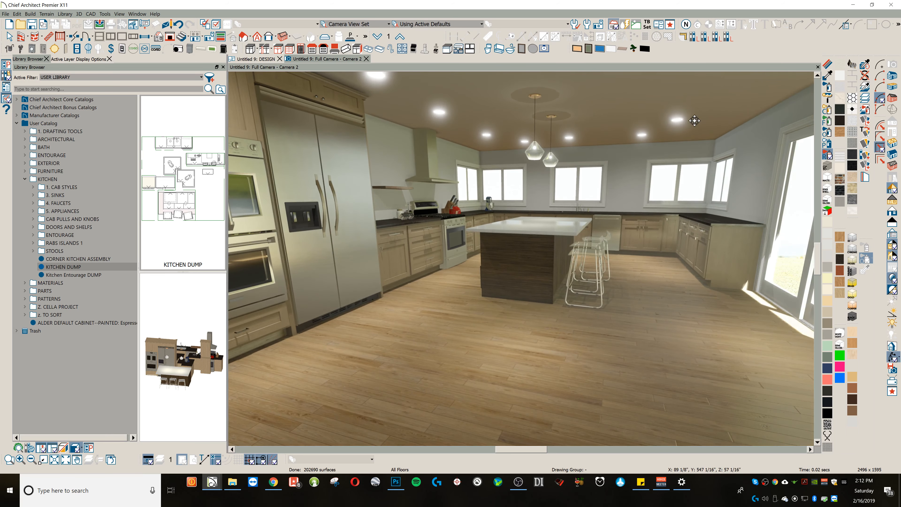
Step: Show the recessed ceiling light's source position in its preview and compare the Point Light and Spot Light source types
key(space)
click(678, 120)
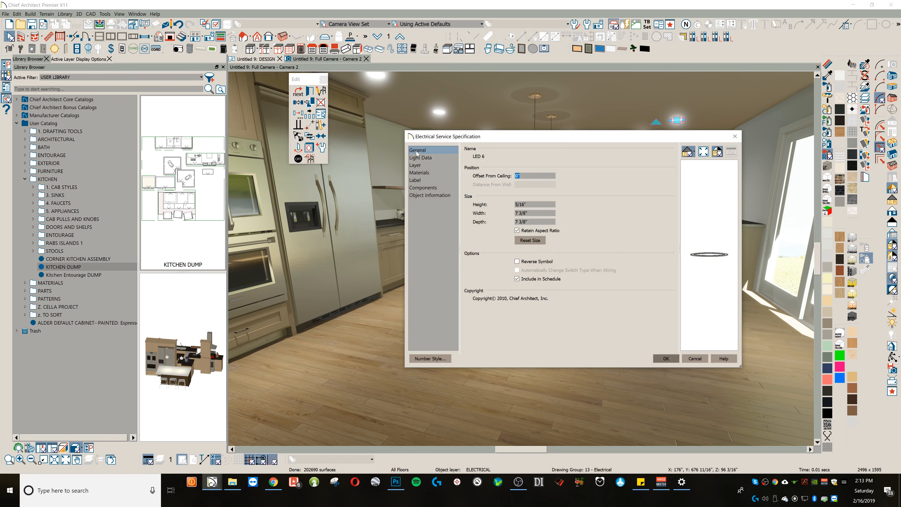
click(429, 158)
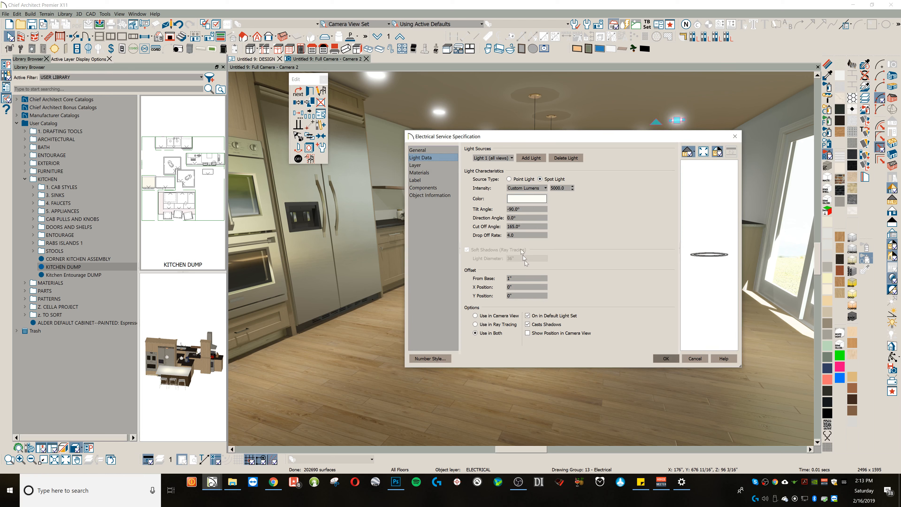
click(547, 334)
drag(703, 285, 725, 271)
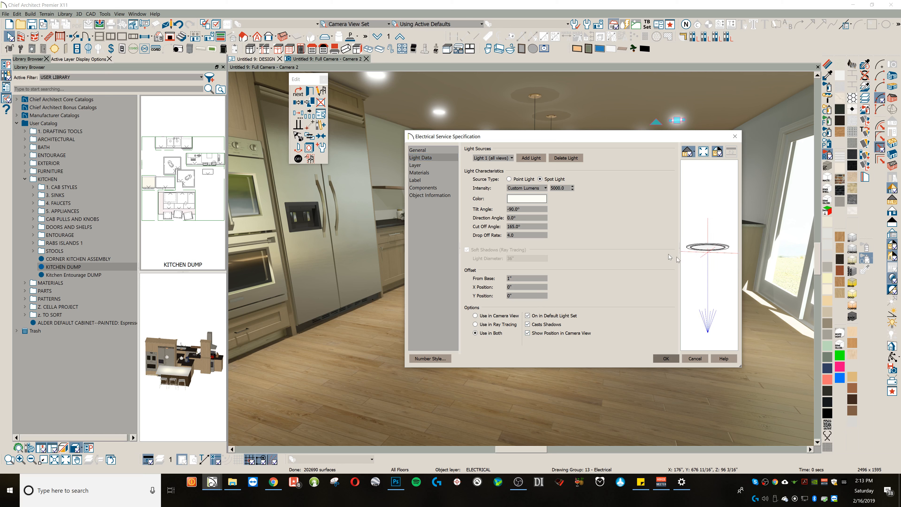
click(518, 179)
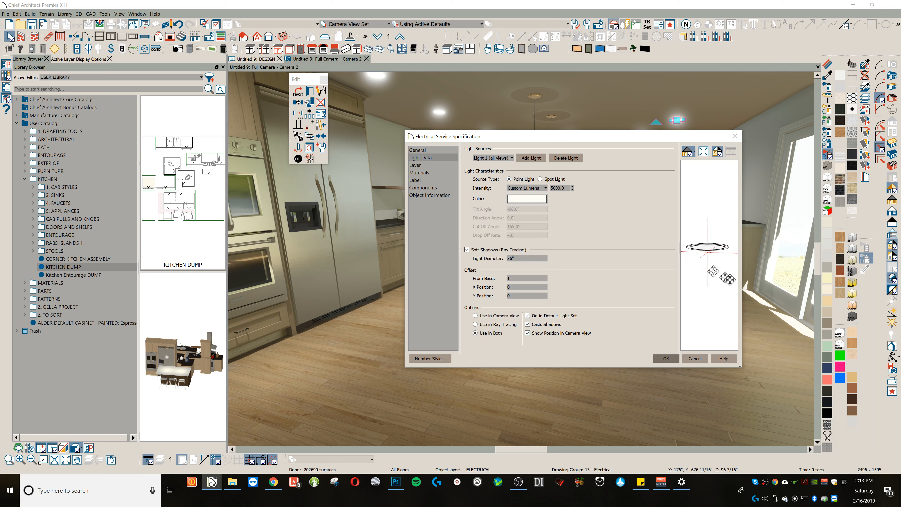
click(549, 180)
drag(716, 259, 672, 269)
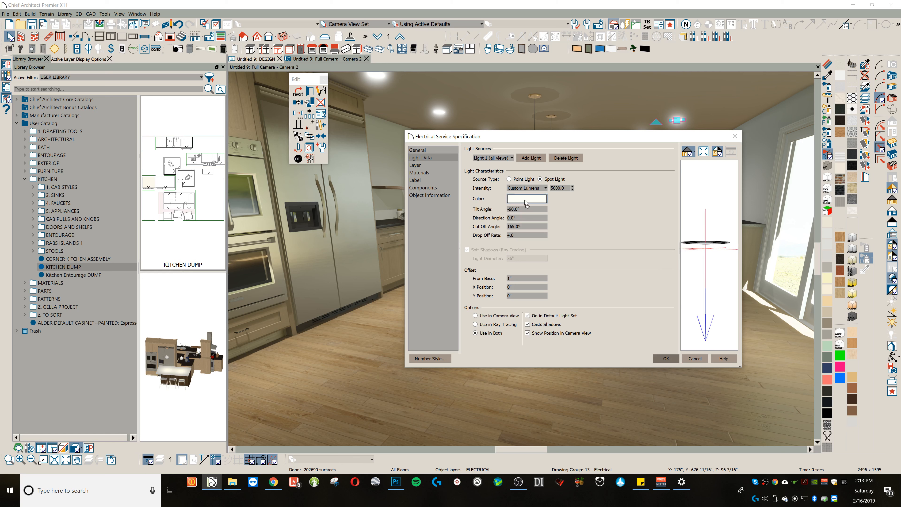
Step: Compare the light sources of the recessed fixture, try a drop off rate of 5 on Light 2, and discard the changes
click(502, 159)
click(497, 173)
click(500, 161)
click(498, 165)
click(500, 160)
click(496, 173)
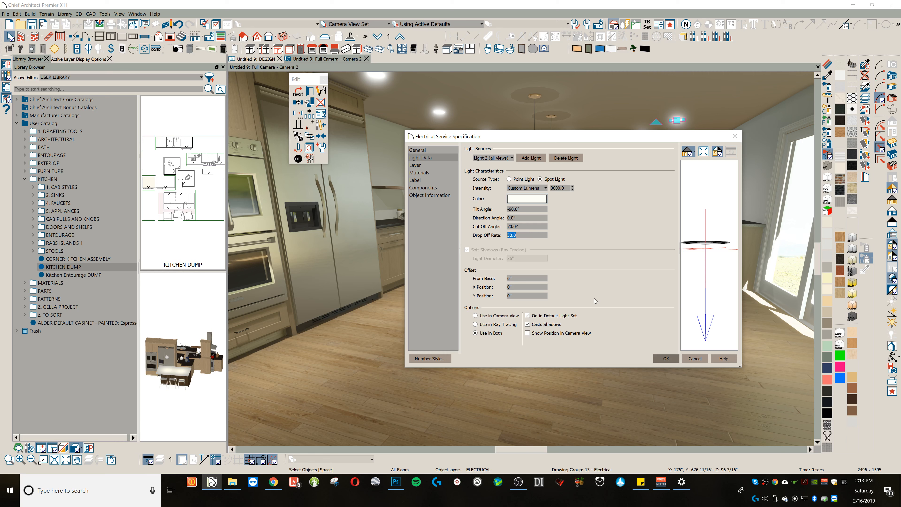
text(5)
click(695, 359)
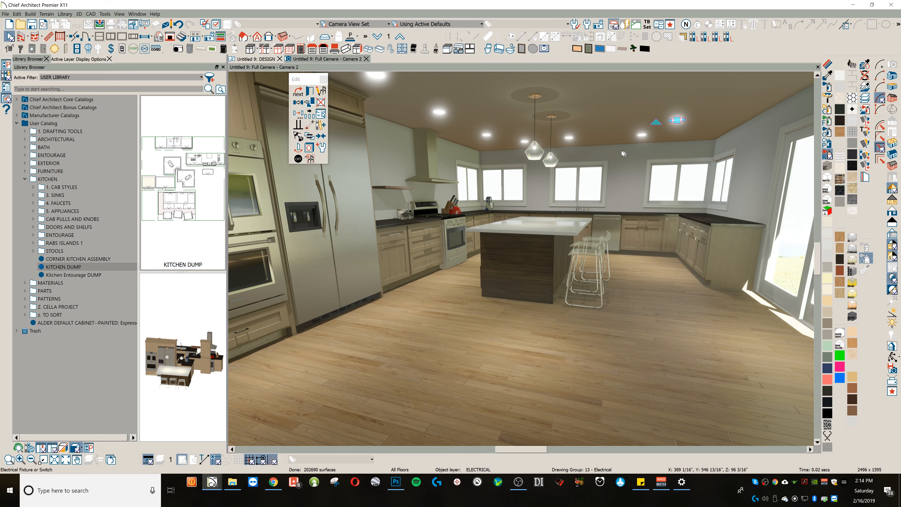
Step: Open the back wall's TEXTURED GYPSUM BOARD material definition and show its texture settings
key(alt+o)
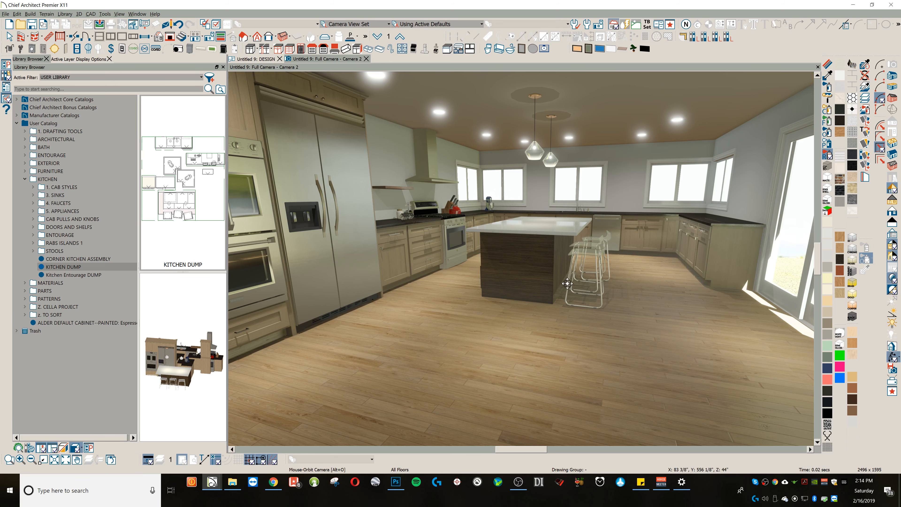
scroll(599, 290, down, 3)
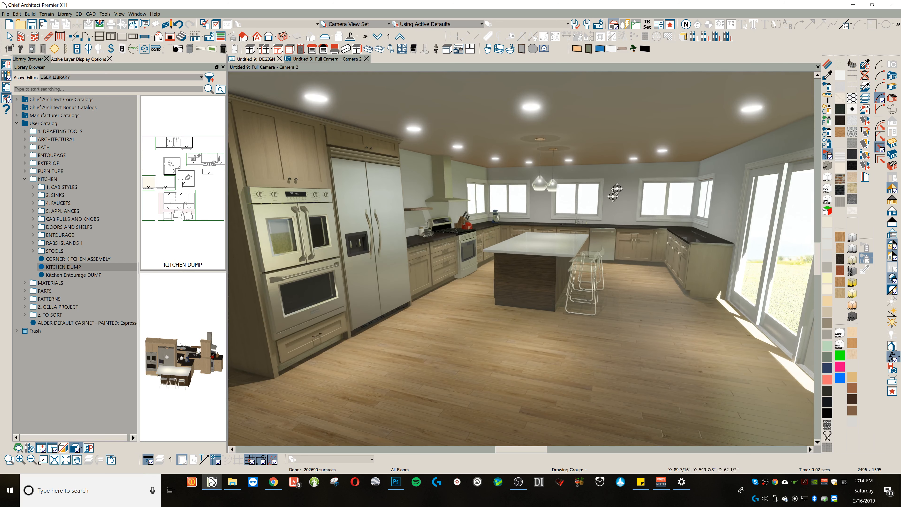
click(828, 66)
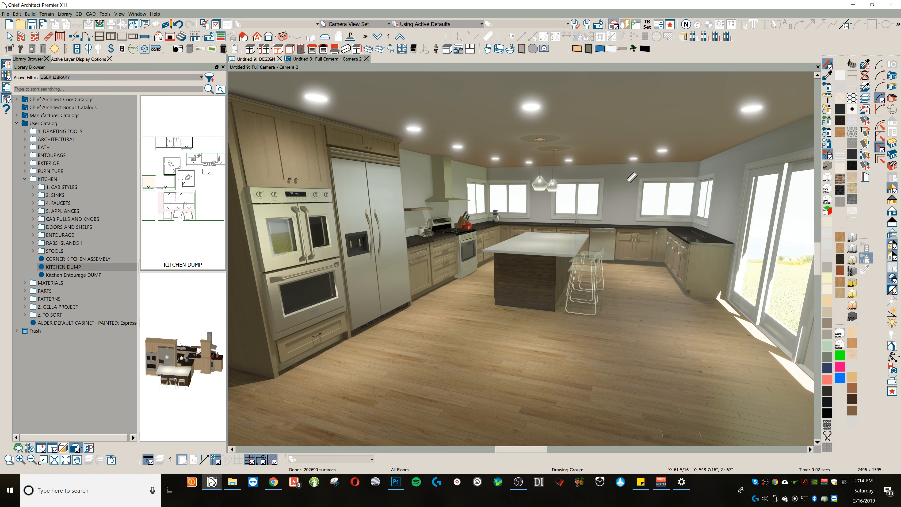
click(629, 181)
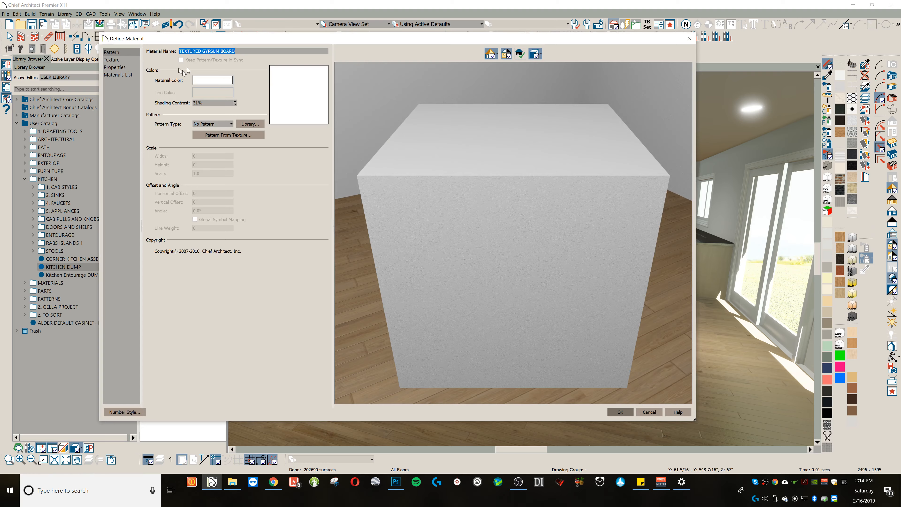
click(115, 67)
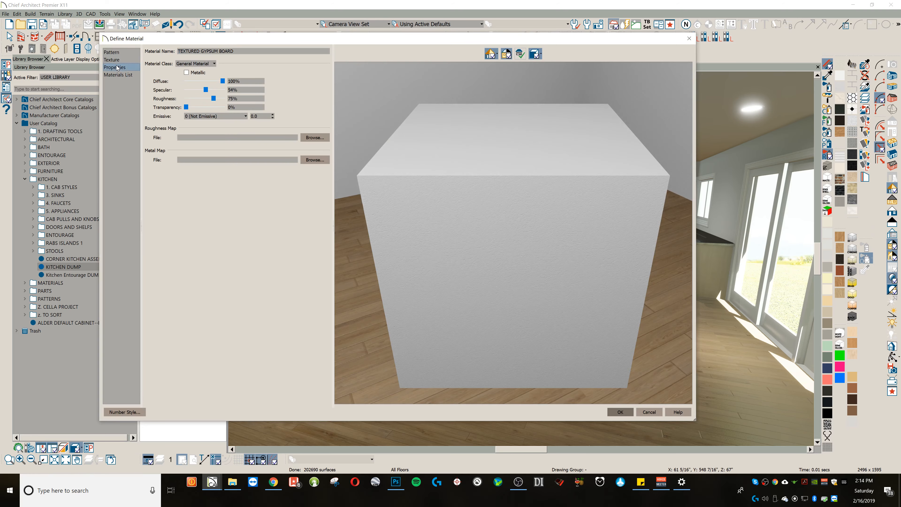
click(115, 60)
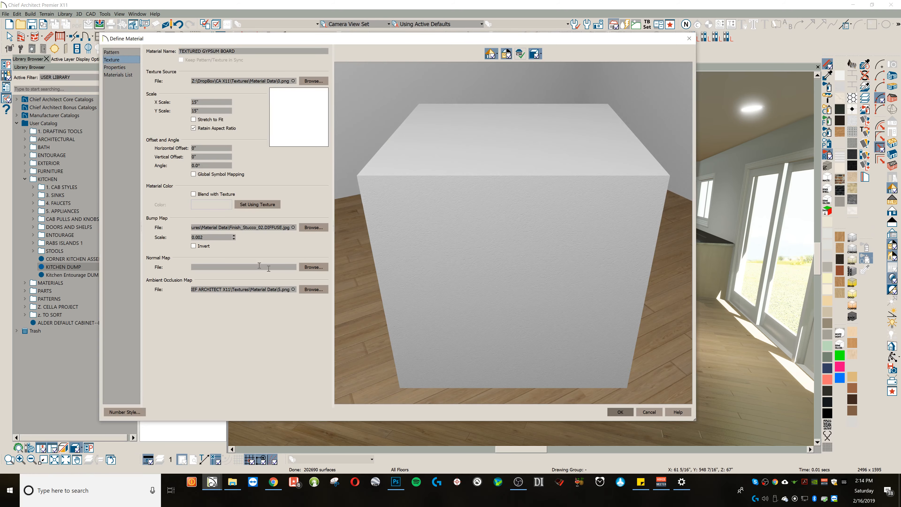
Step: Examine the wall material's stucco bump texture on the preview cube from several angles and close up
drag(380, 251, 491, 245)
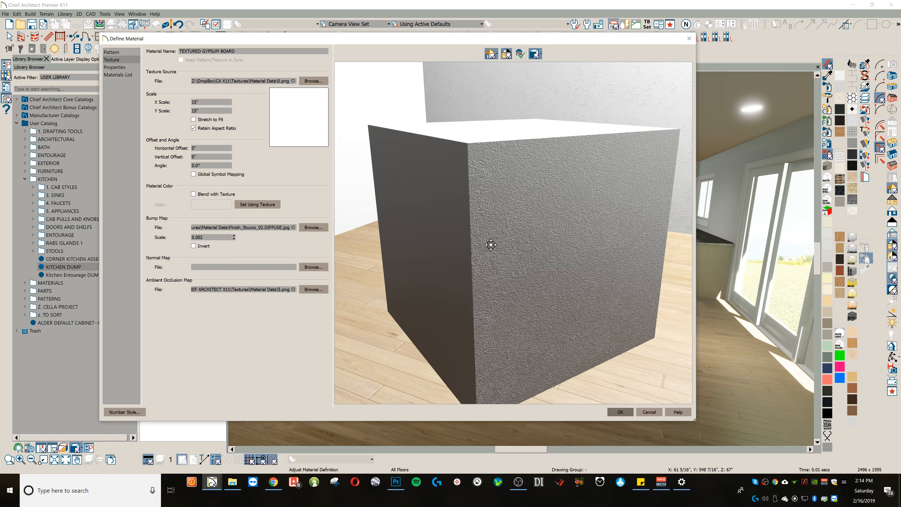
drag(454, 258, 405, 250)
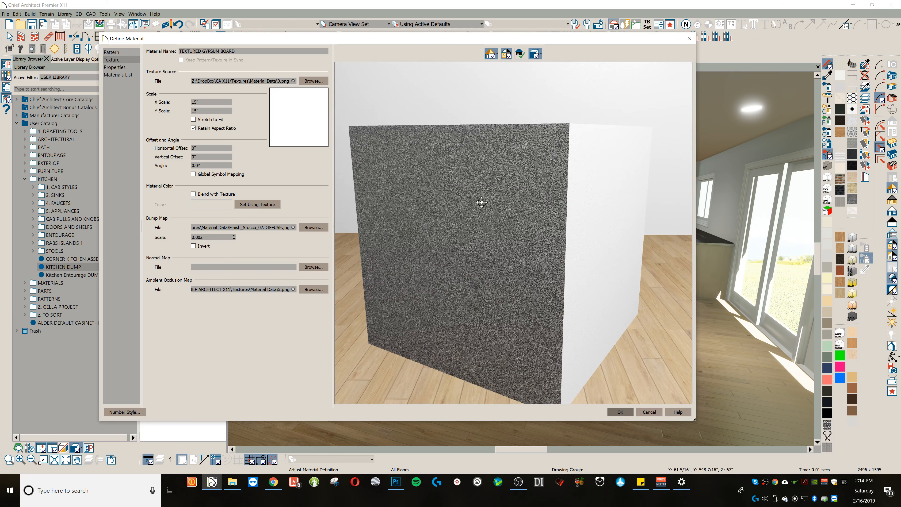
drag(507, 230, 483, 222)
drag(436, 198, 474, 191)
scroll(476, 187, up, 3)
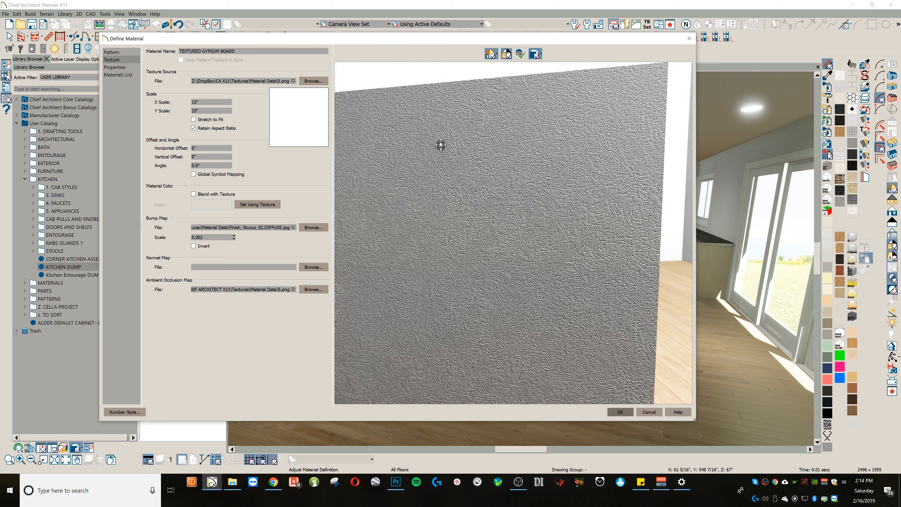
drag(539, 211, 534, 215)
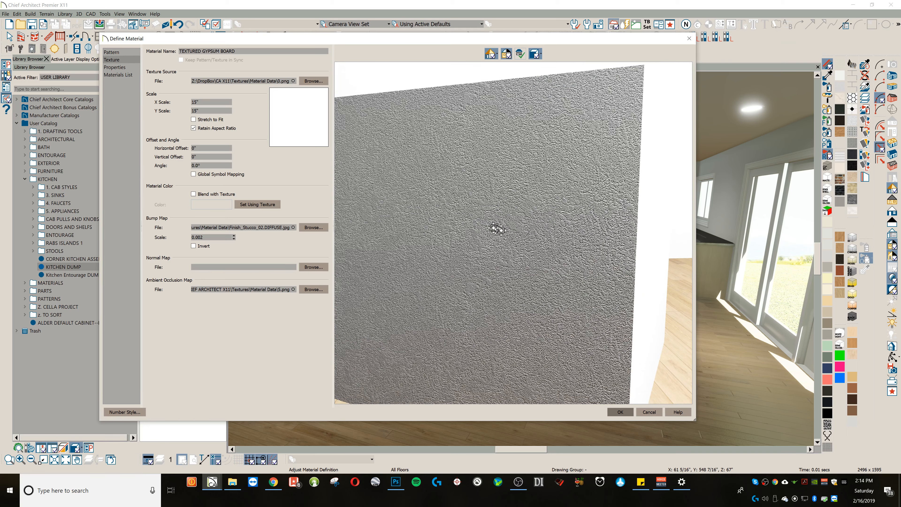
scroll(517, 193, down, 3)
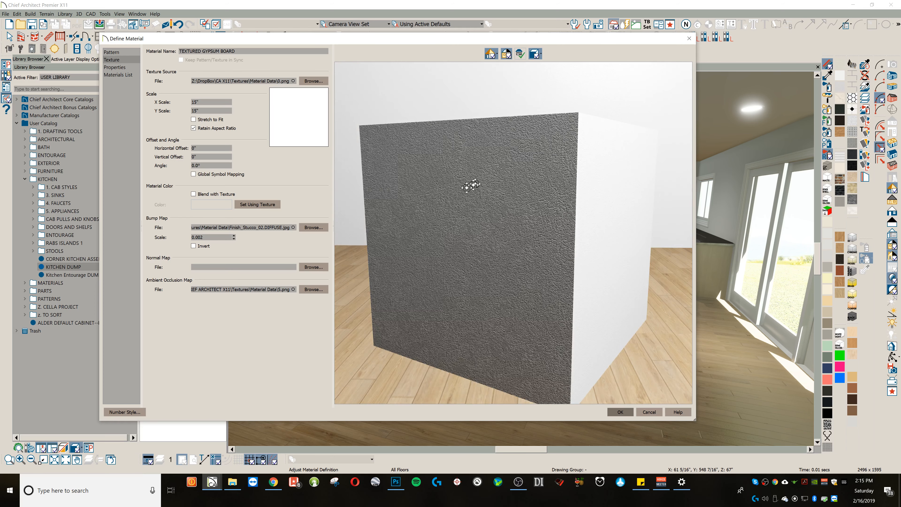
Step: Assign 100.png from the SOLID COLORS folder as the wall material's ambient occlusion map and apply the definition
click(314, 289)
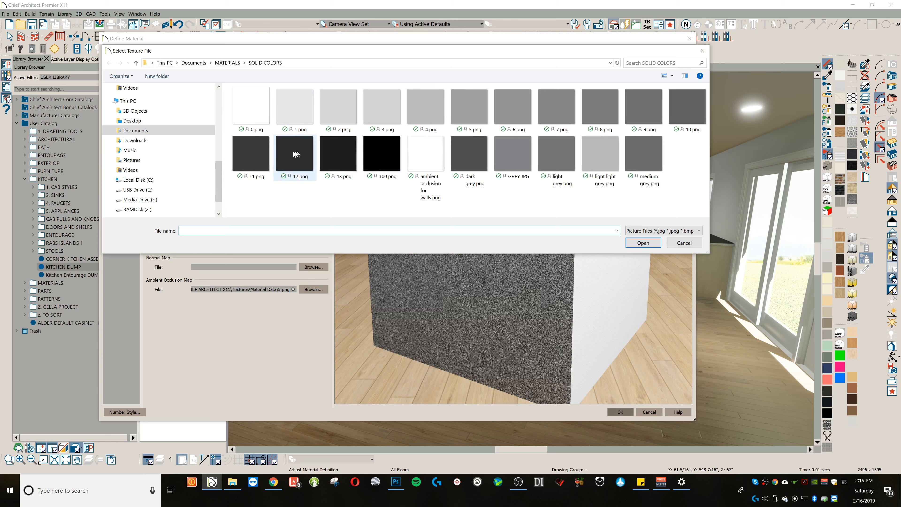
click(242, 155)
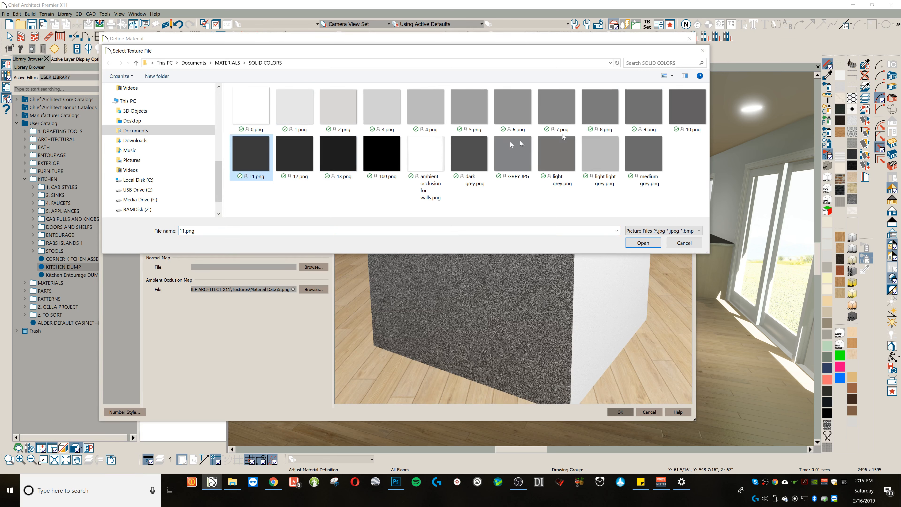
click(388, 170)
click(655, 245)
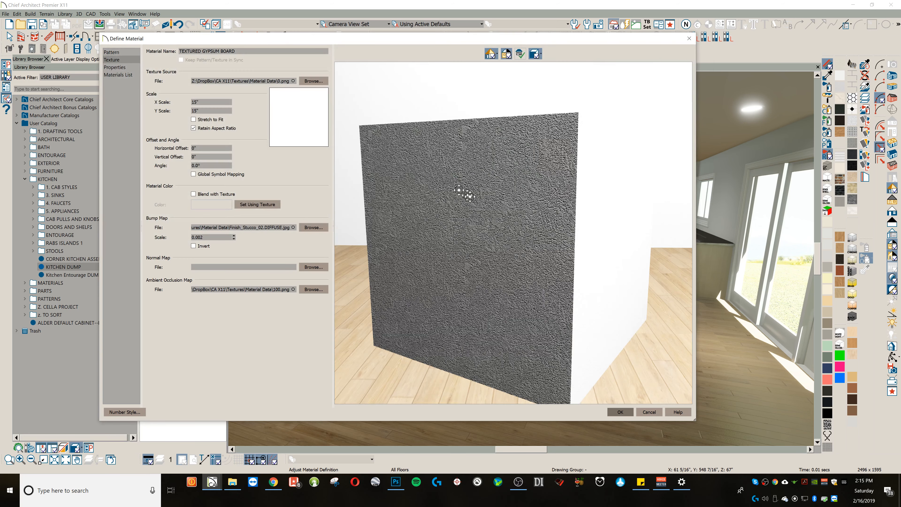
click(625, 410)
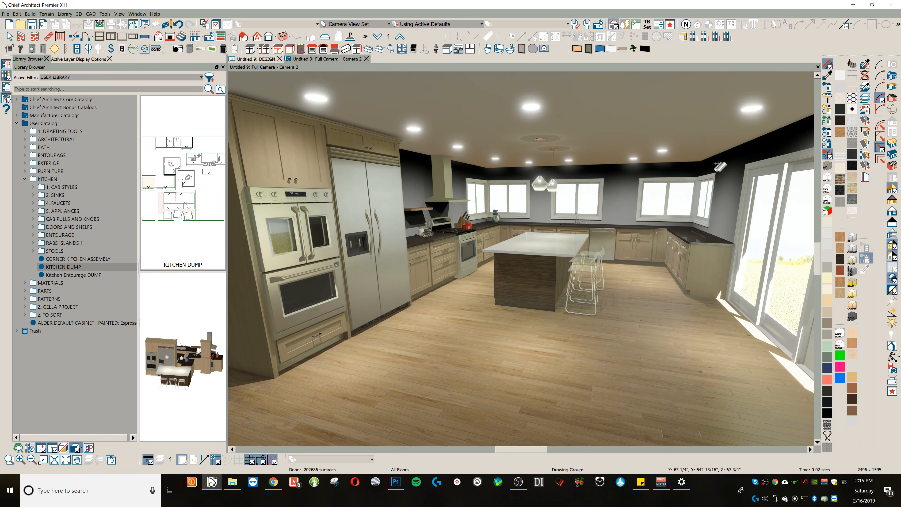
Step: Set the textured gypsum board walls' ambient occlusion map to 8.png from the SOLID COLORS folder and apply the definition
click(416, 167)
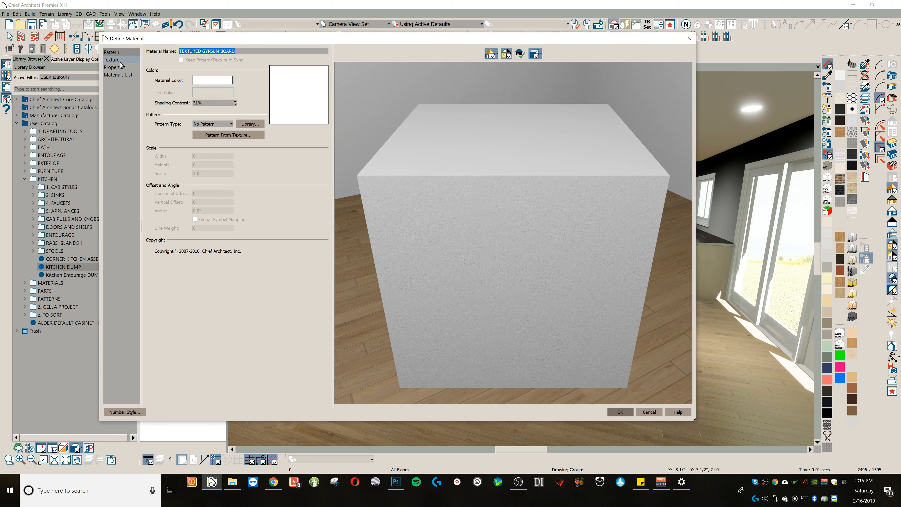
click(119, 60)
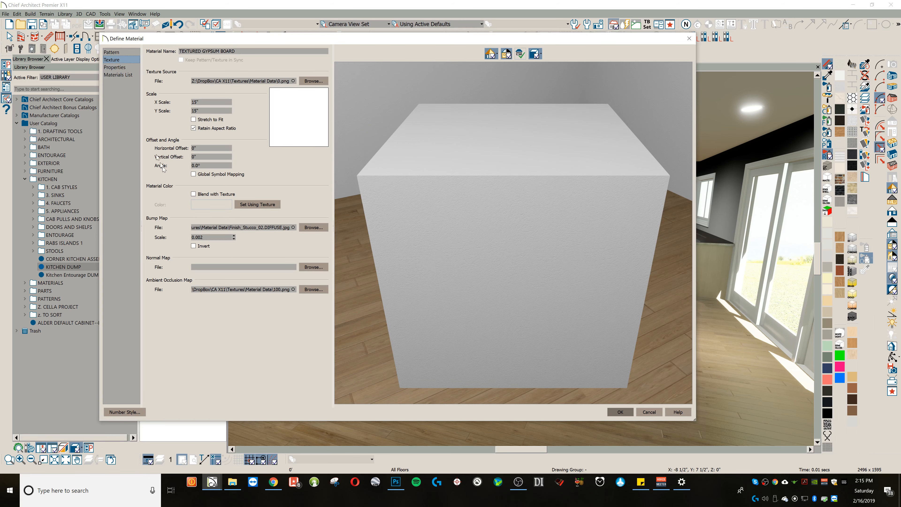
click(312, 290)
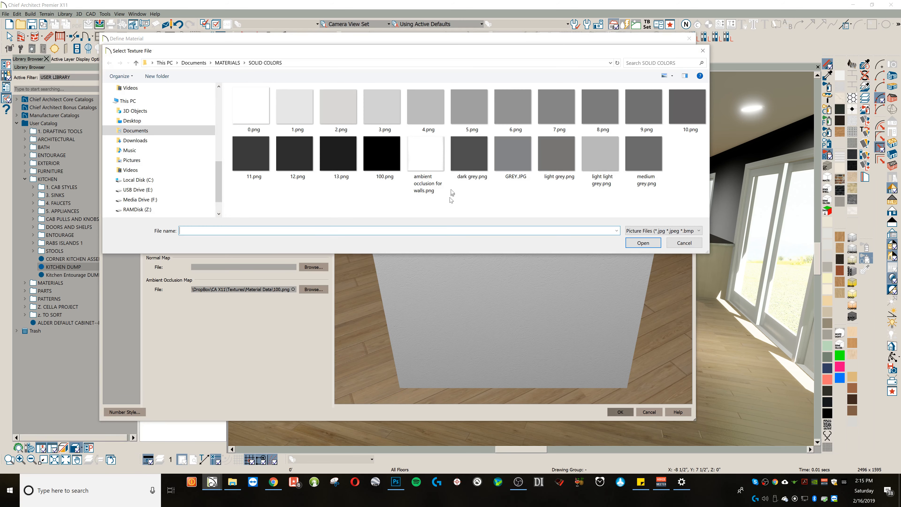
double_click(606, 113)
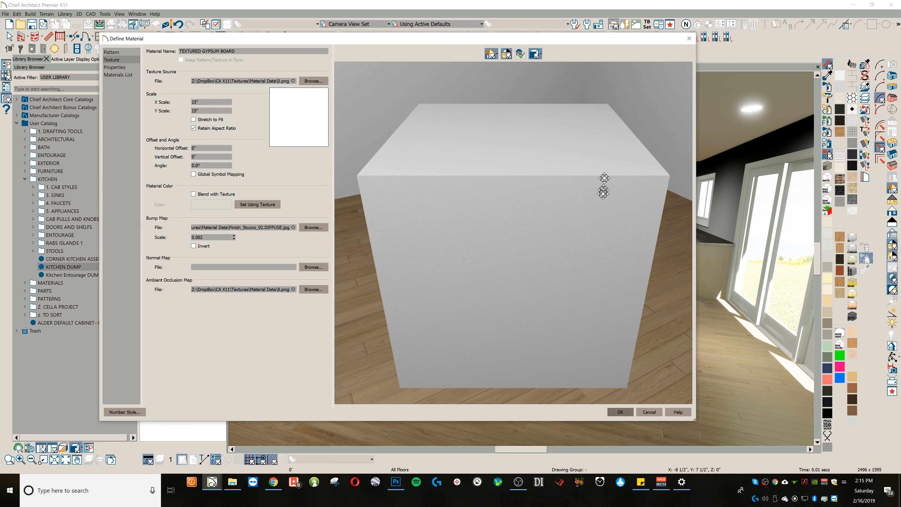
click(620, 412)
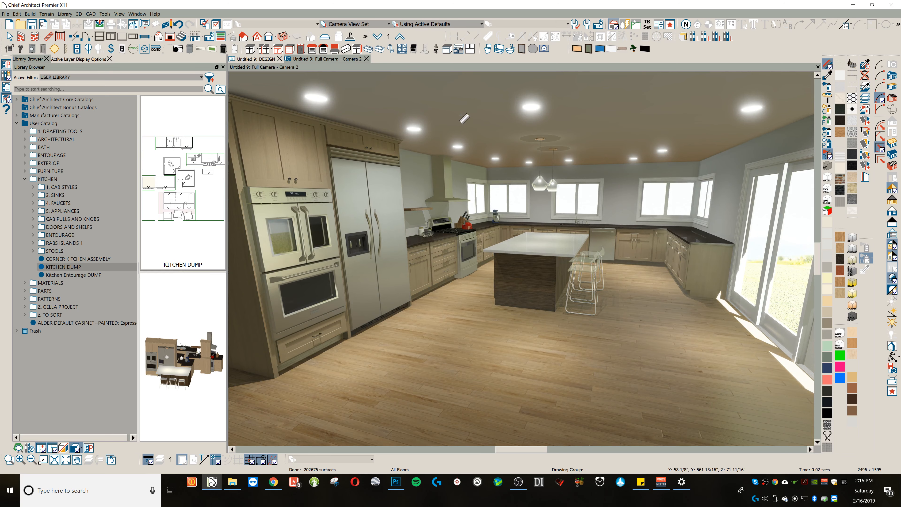
Step: Assign 11.png from the SOLID COLORS folder as the WHITE MATTE ceiling's ambient occlusion map and apply the definition
double_click(464, 119)
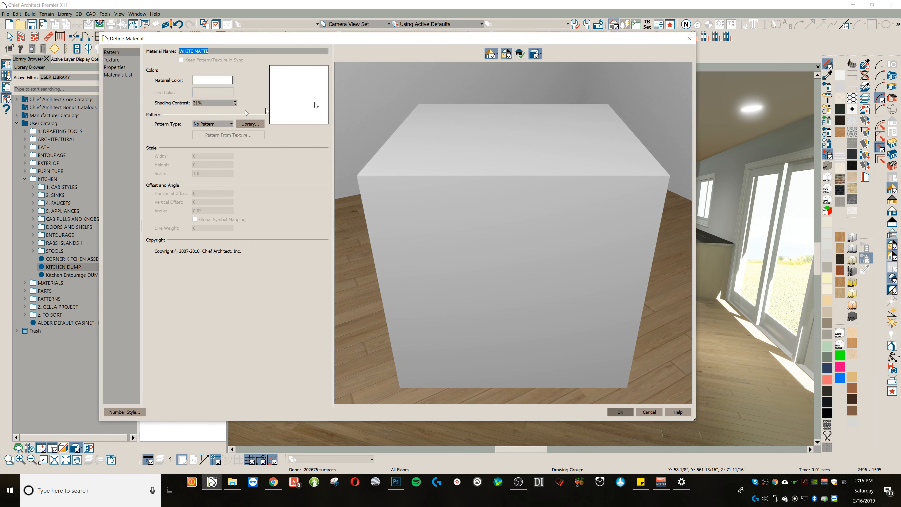
click(130, 61)
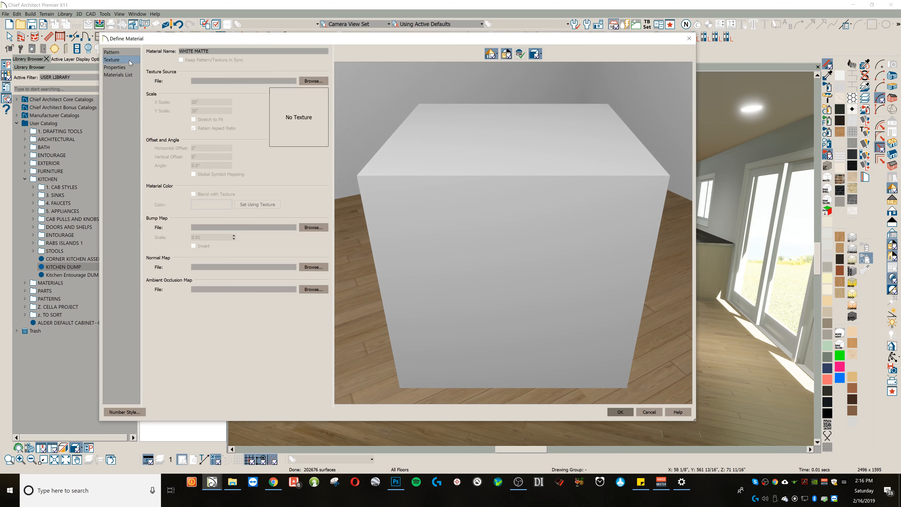
click(313, 267)
click(684, 243)
click(313, 289)
click(675, 112)
double_click(264, 151)
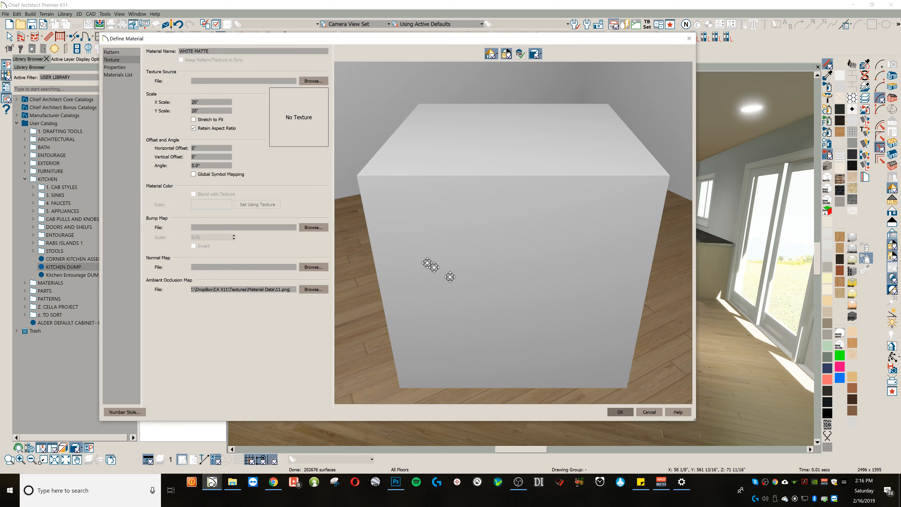
click(620, 412)
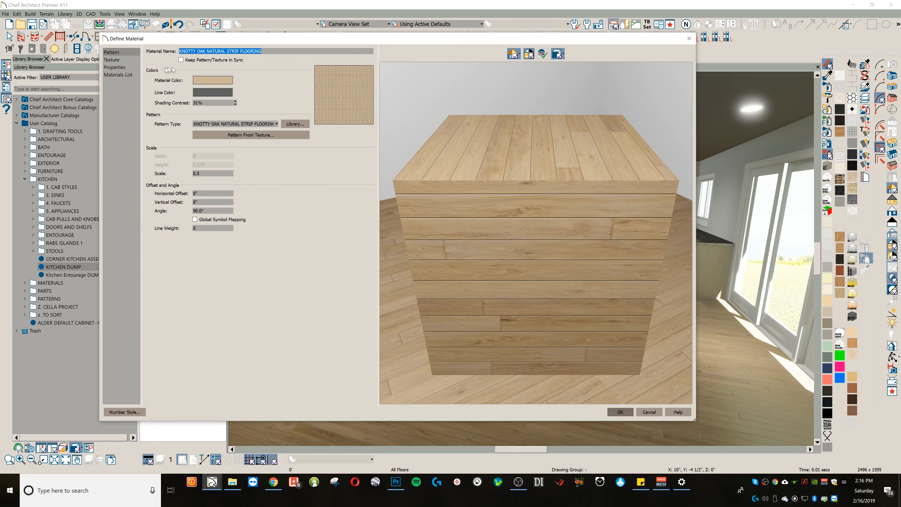
Step: Try 10.png as the ambient occlusion map of the KNOTTY OAK NATURAL STRIP FLOORING and close its definition
click(117, 61)
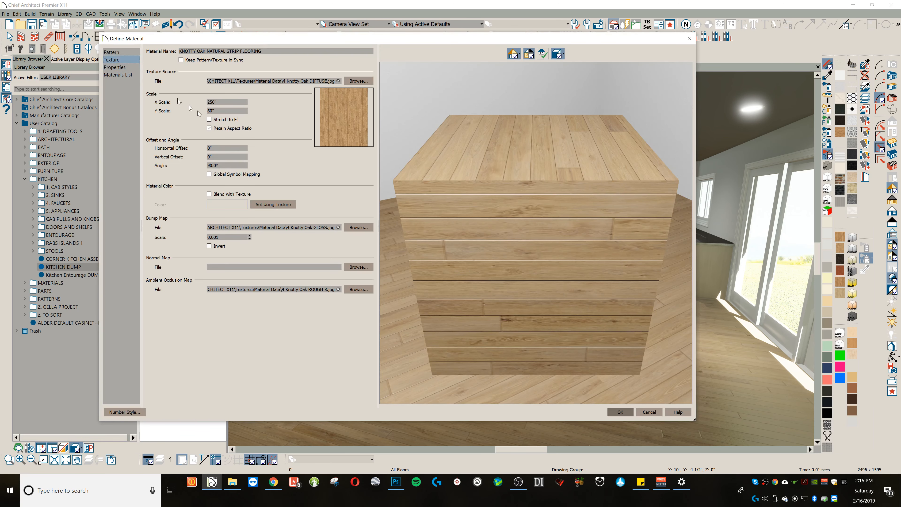
click(366, 290)
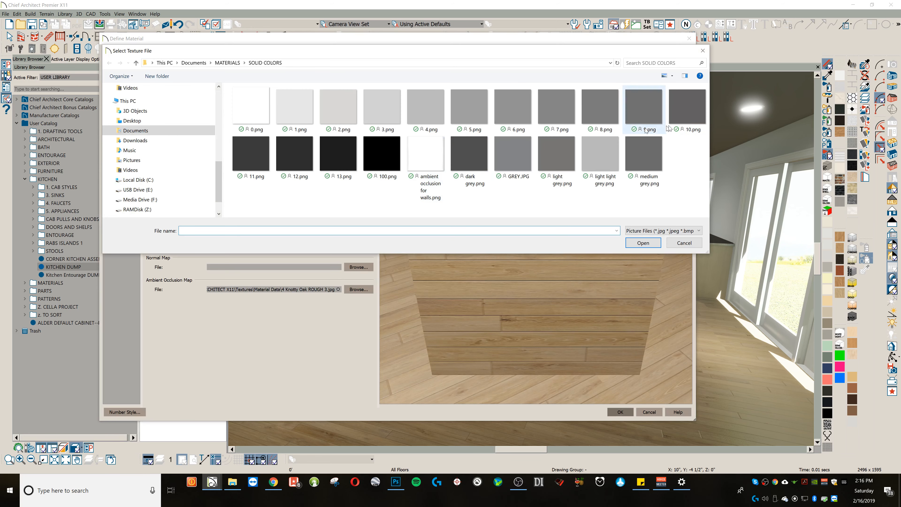
double_click(691, 111)
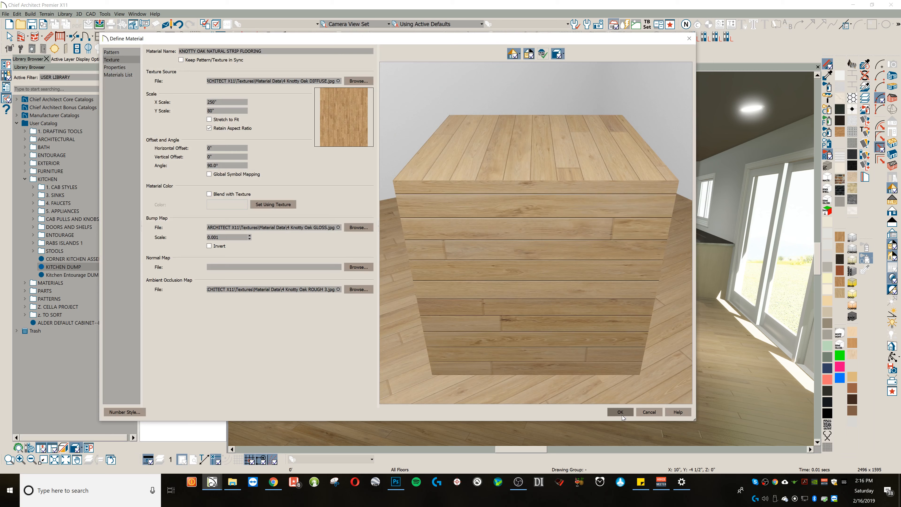
click(623, 414)
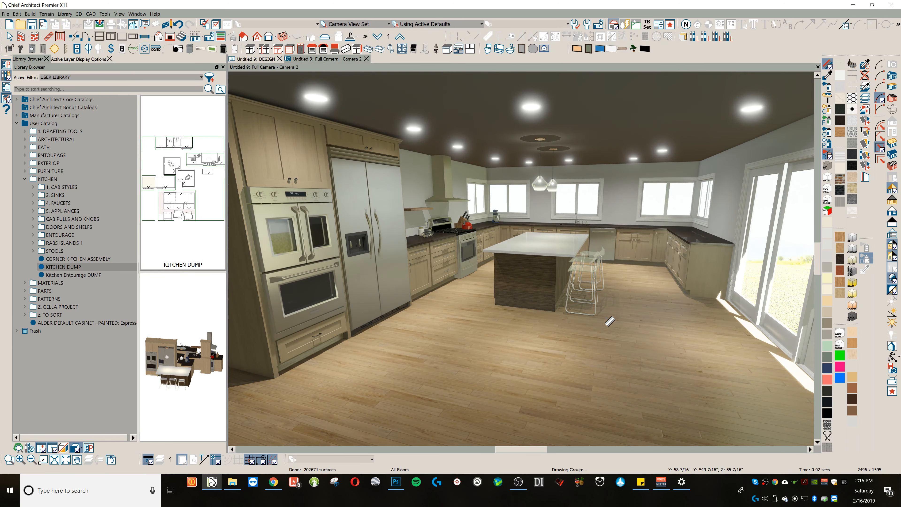
Step: Set the ALDER DEFAULT CABINET material's ambient occlusion map to 10.png from the SOLID COLORS folder and apply the definition
key(o)
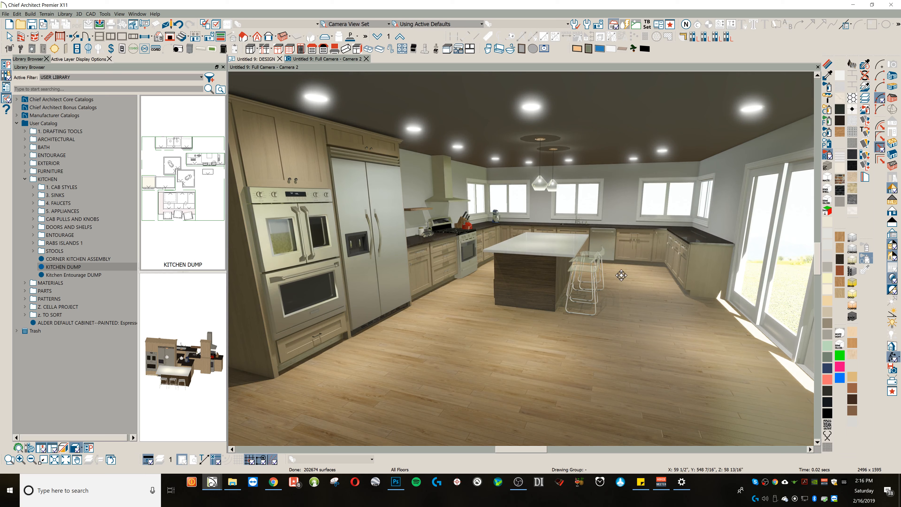
scroll(650, 287, up, 3)
drag(649, 298, 539, 274)
scroll(615, 301, up, 3)
scroll(629, 295, down, 3)
middle_drag(539, 274, 568, 283)
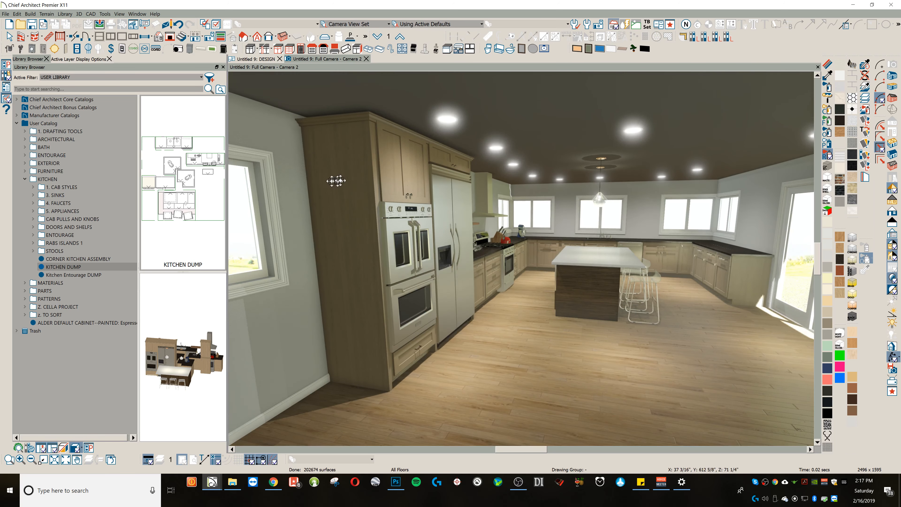
click(828, 65)
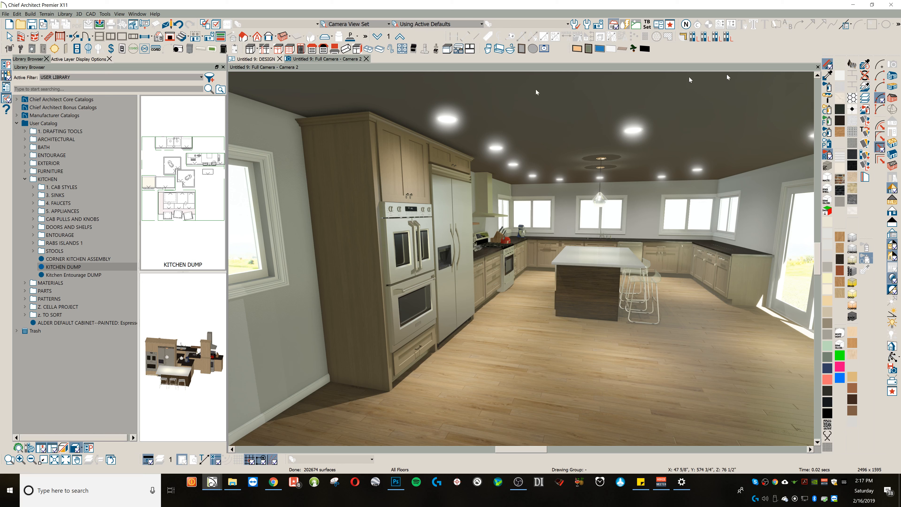
click(355, 132)
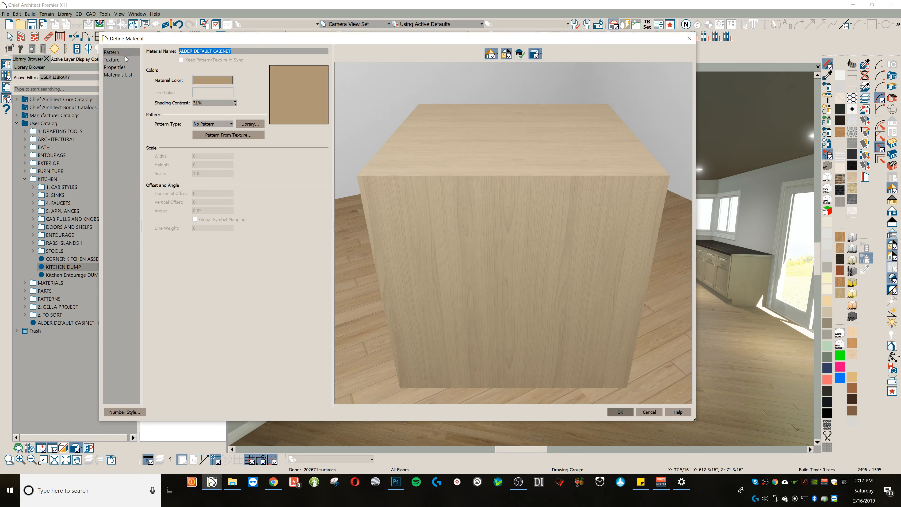
click(124, 59)
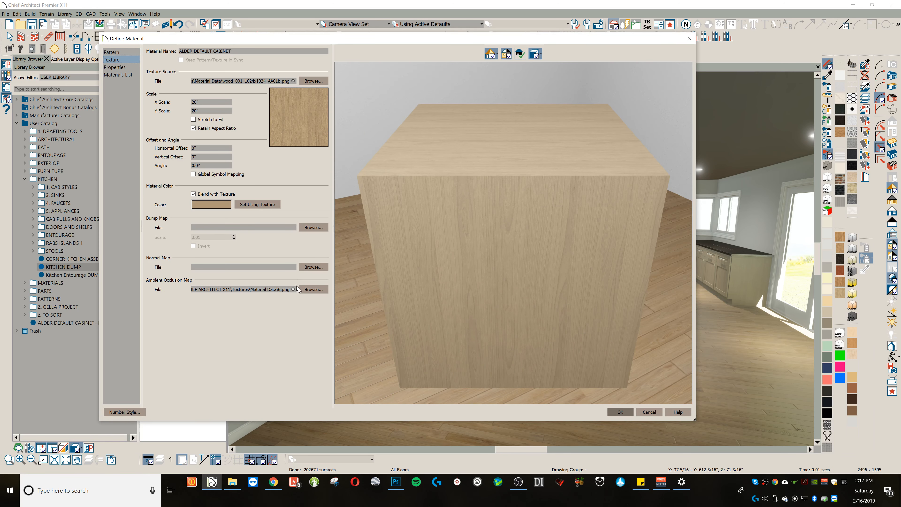
click(311, 289)
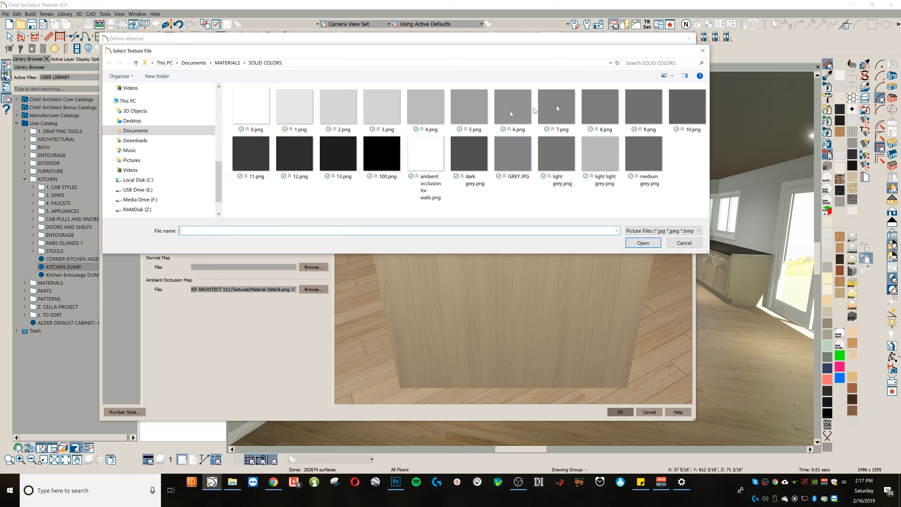
double_click(669, 103)
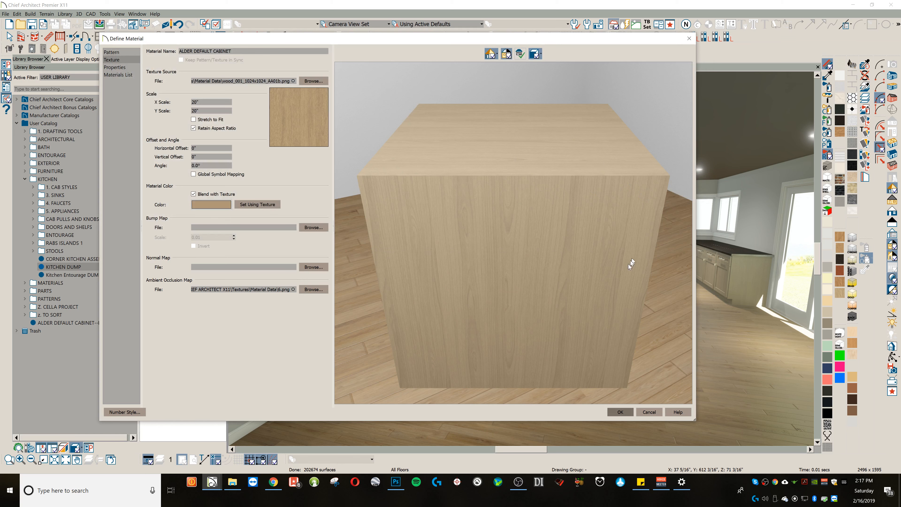
click(624, 413)
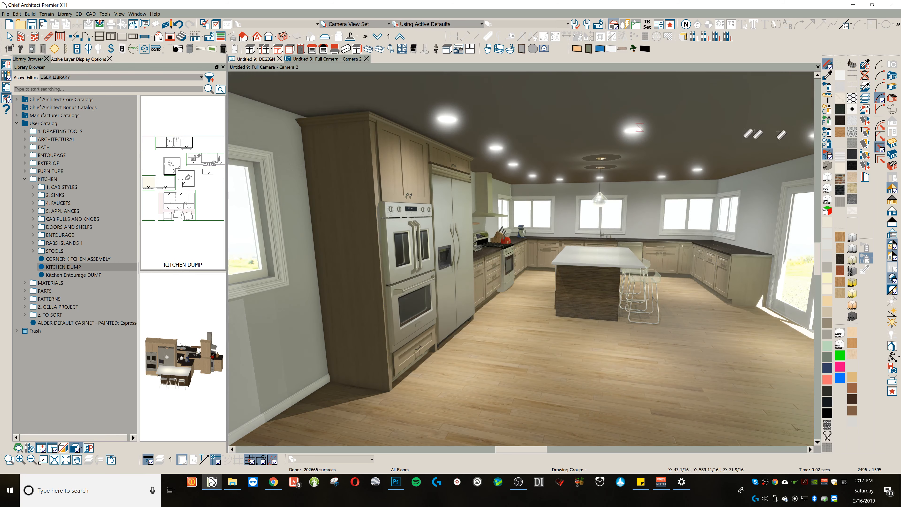
Step: Offset the CA-001 molding on the tall oven cabinet's end partition by -5/8" horizontally and -2" vertically and apply the specification
click(827, 75)
key(space)
click(338, 169)
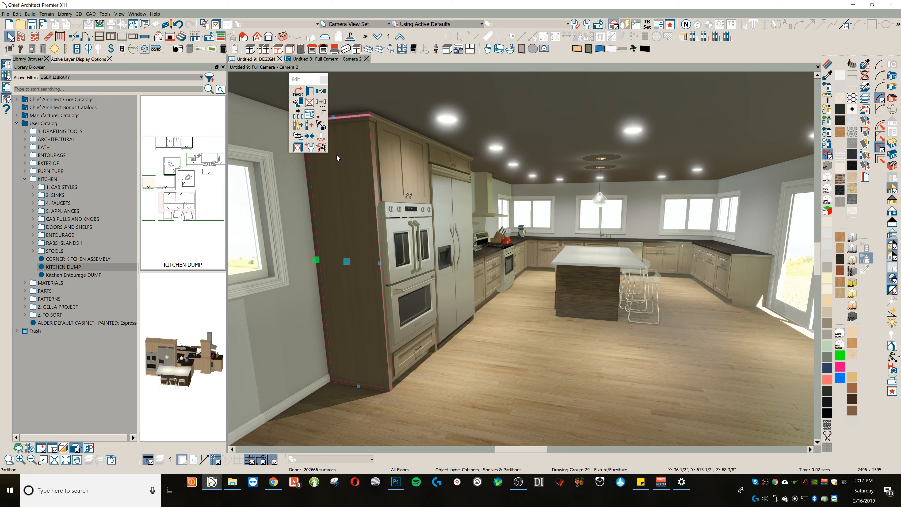
double_click(337, 155)
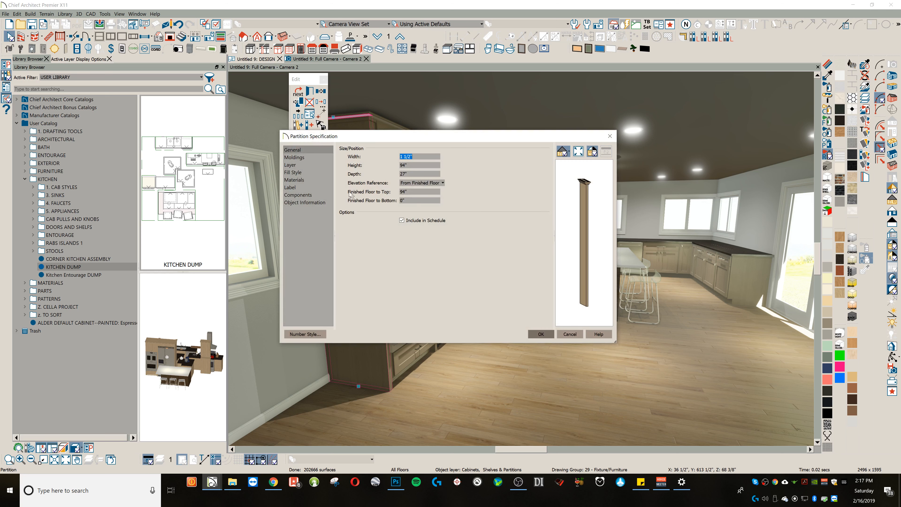
click(316, 158)
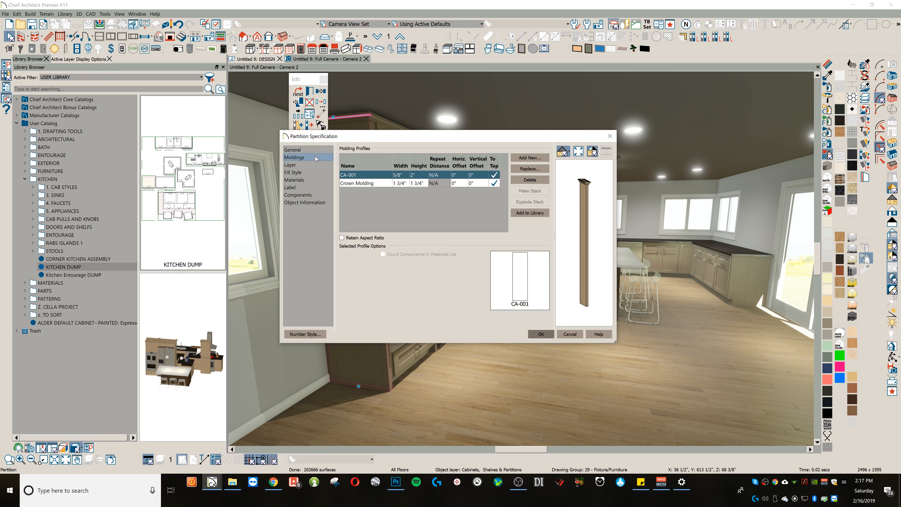
click(461, 174)
text(-5/8)
key(Tab)
text(-2)
key(Tab)
click(461, 182)
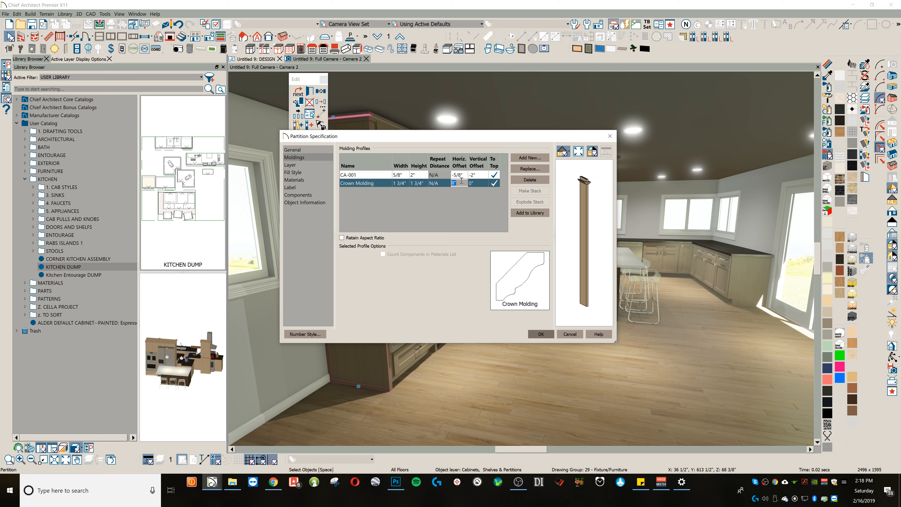
key(Tab)
click(542, 331)
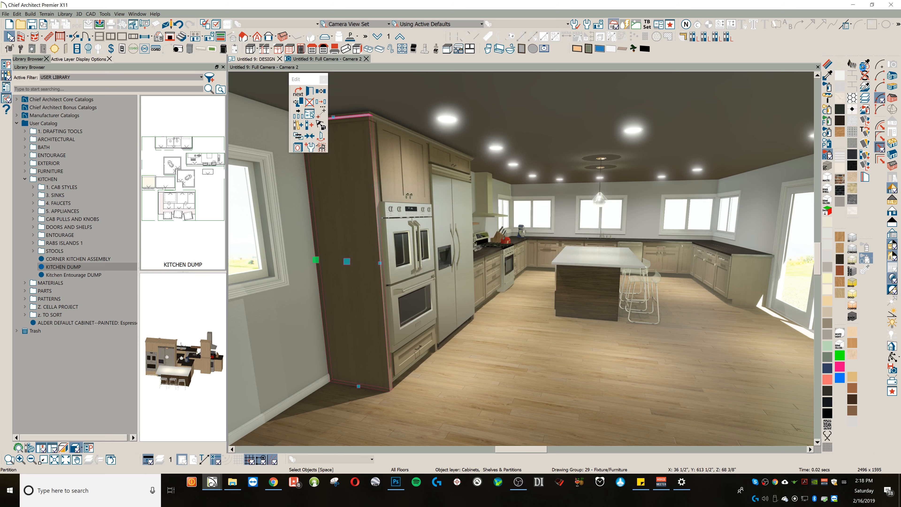
Step: Pick up the end partition's properties with the Object Eyedropper, loading only Moldings
click(865, 64)
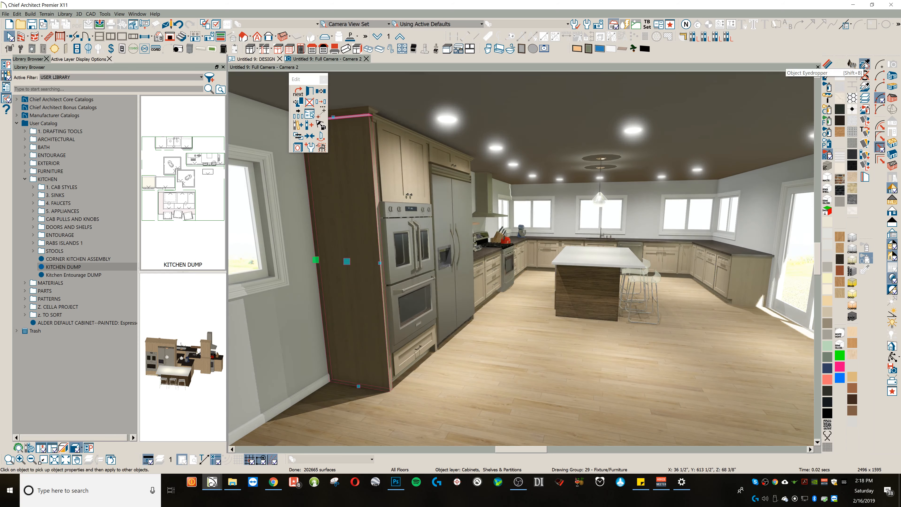
click(418, 104)
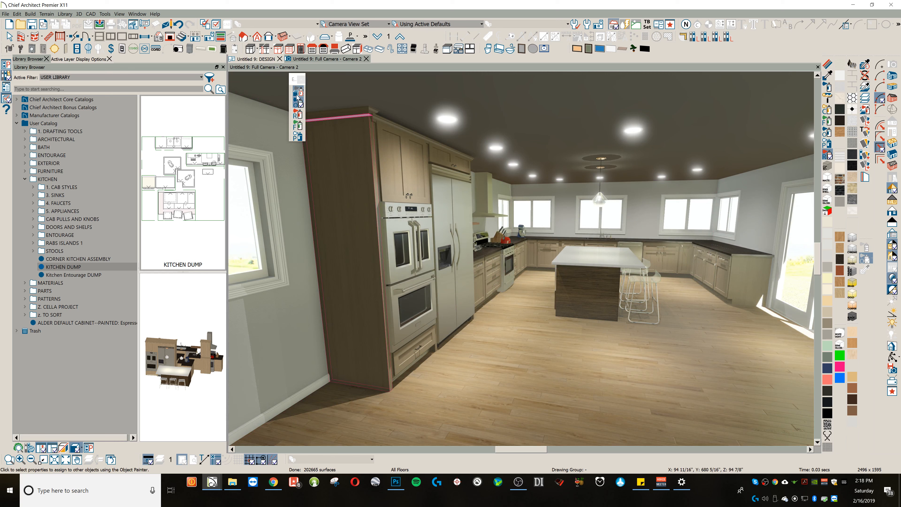
click(298, 92)
click(547, 291)
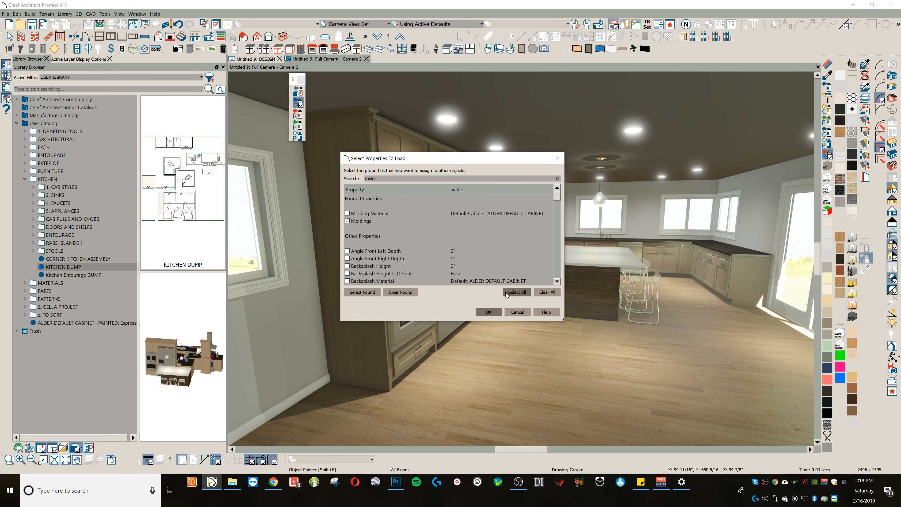
click(492, 313)
Step: Apply the loaded moldings to the wall cabinet above the refrigerator and the partition between the refrigerator and ovens
middle_drag(444, 202, 391, 206)
scroll(327, 219, up, 2)
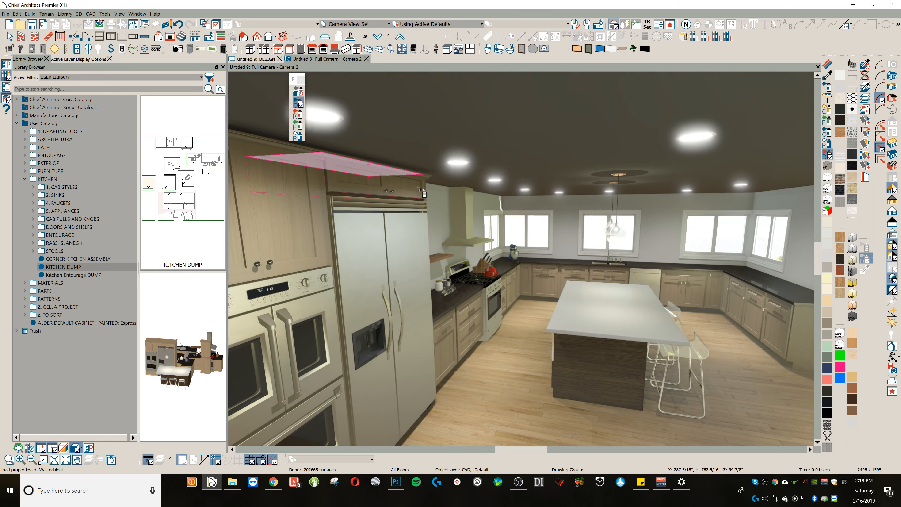
click(406, 183)
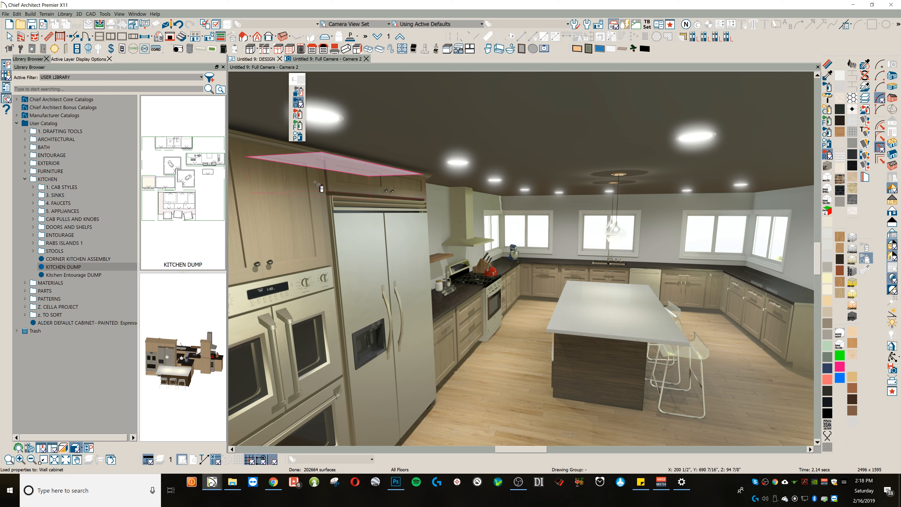
click(325, 210)
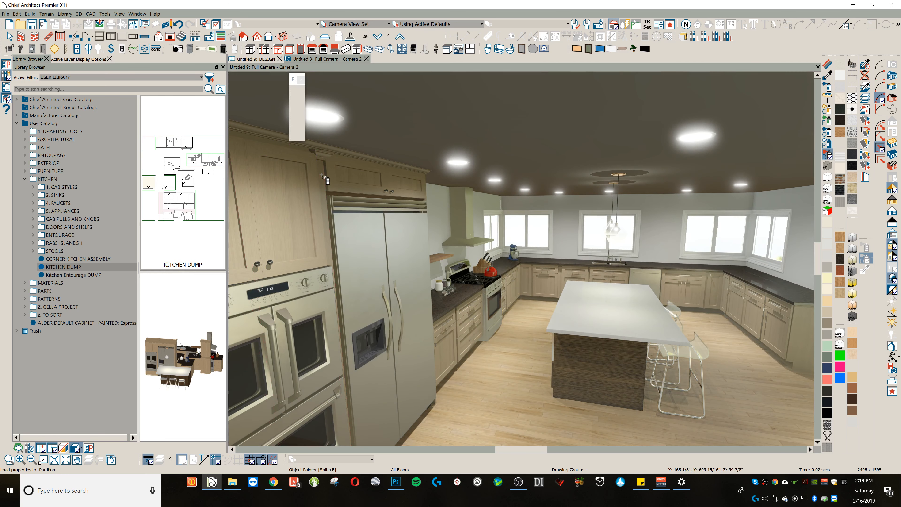
click(352, 176)
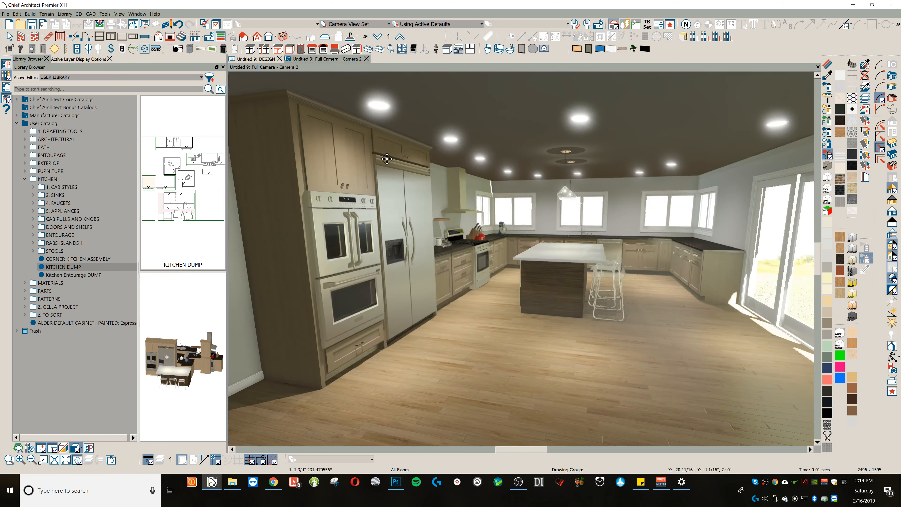
Step: Add the Place Library Object tool to the 3D View toolbar, below the neon blue material swatch
scroll(393, 162, down, 2)
scroll(496, 184, up, 2)
middle_drag(506, 189, 571, 212)
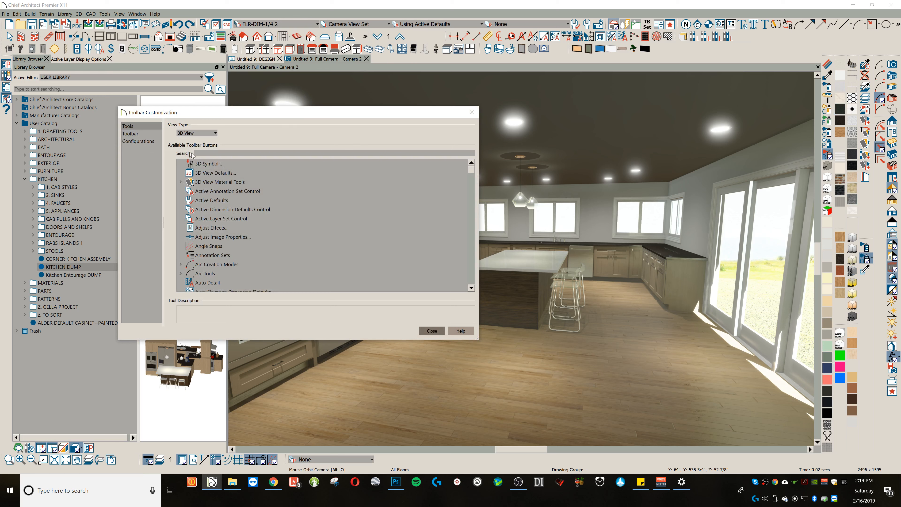
text(place library)
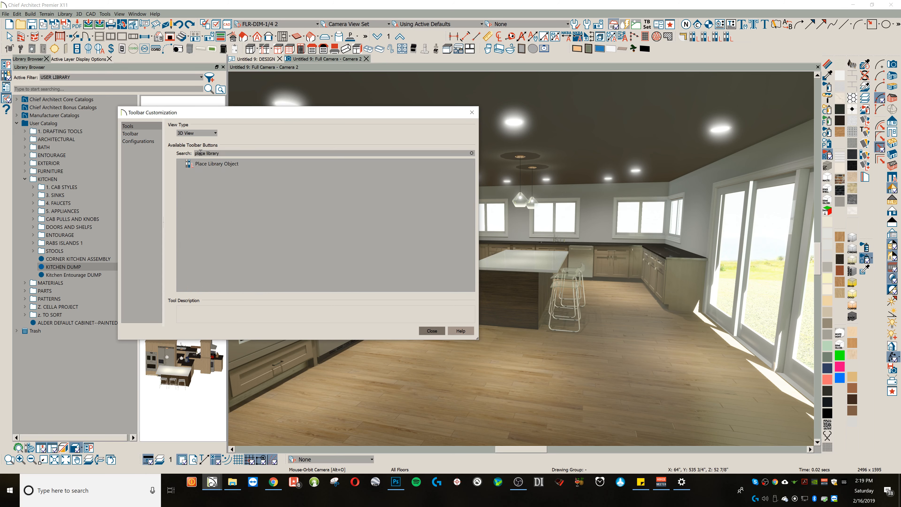
drag(197, 161, 841, 387)
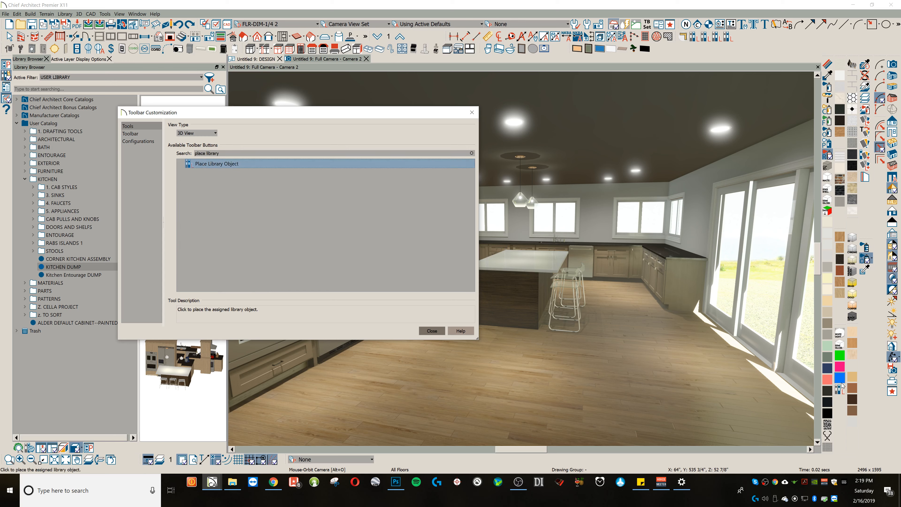
click(431, 330)
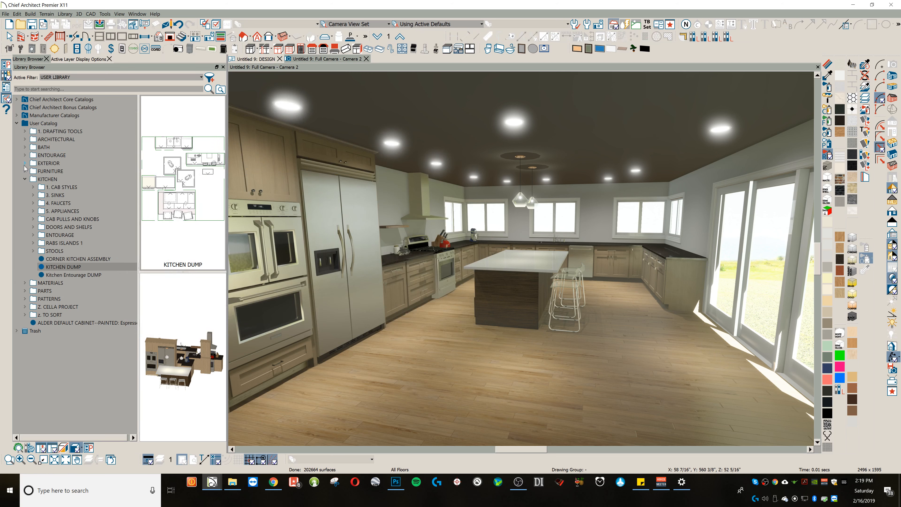
Step: Create a new material in the SOLID COLORS folder of the user catalog's MATERIALS
click(25, 179)
click(25, 187)
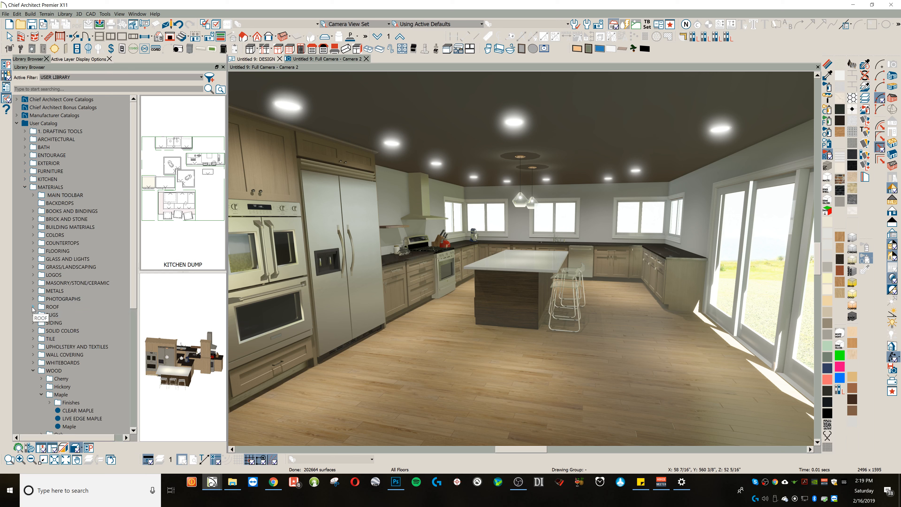
click(34, 370)
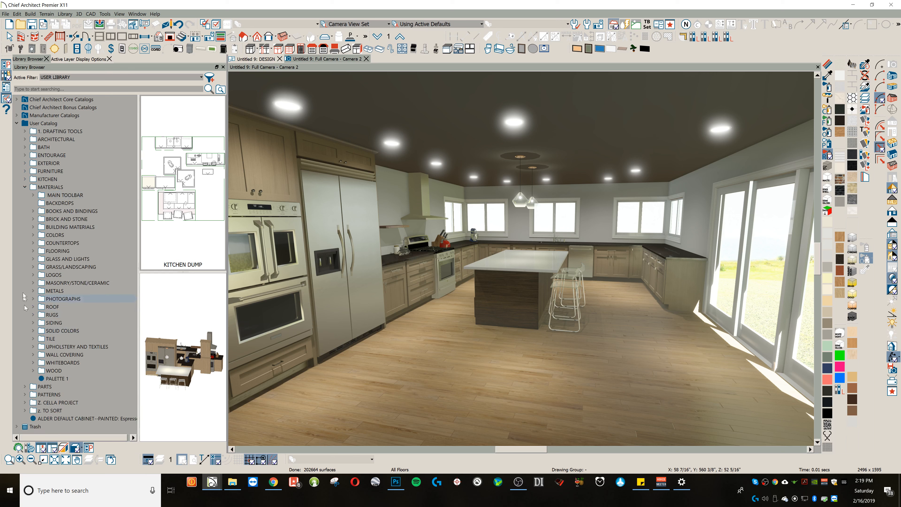
click(34, 331)
right_click(53, 331)
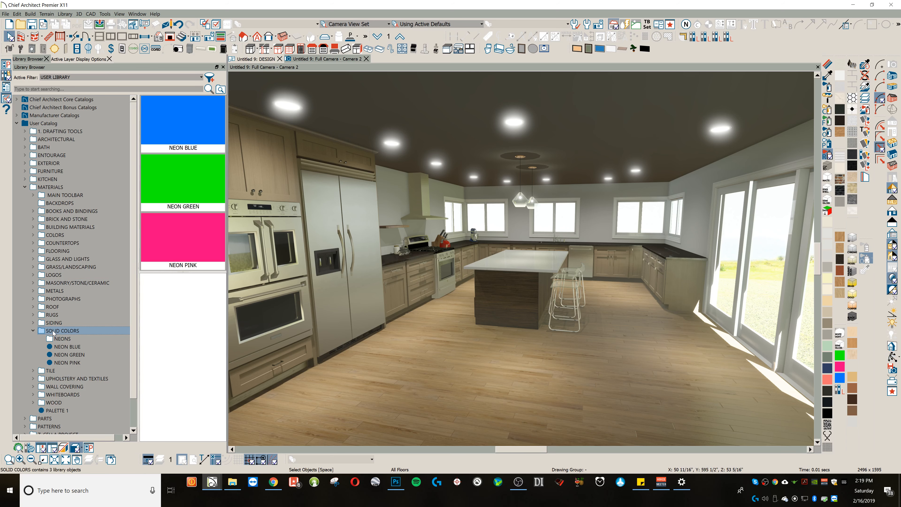
mouse_move(80, 369)
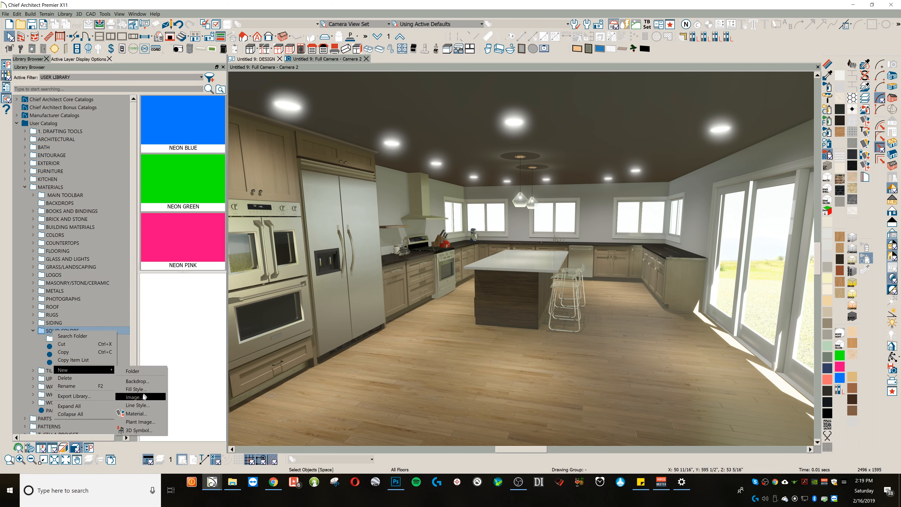
click(137, 412)
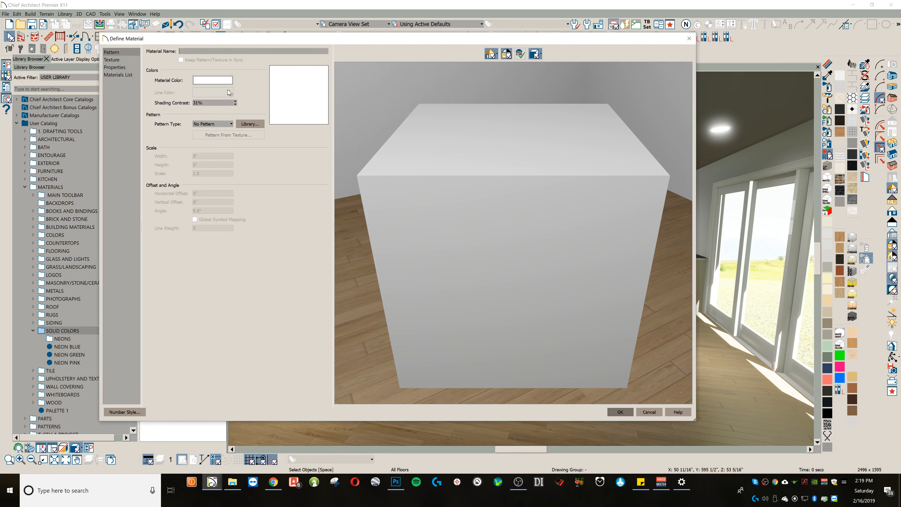
Step: Set the new material's color to yellow (RGB 255, 255, 53), name it neon yellow and save it
click(220, 81)
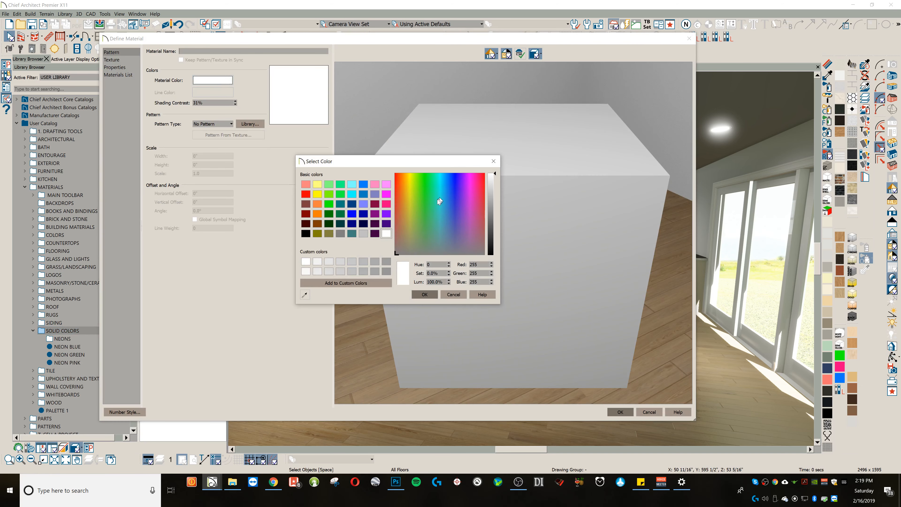
click(410, 182)
click(410, 173)
click(495, 207)
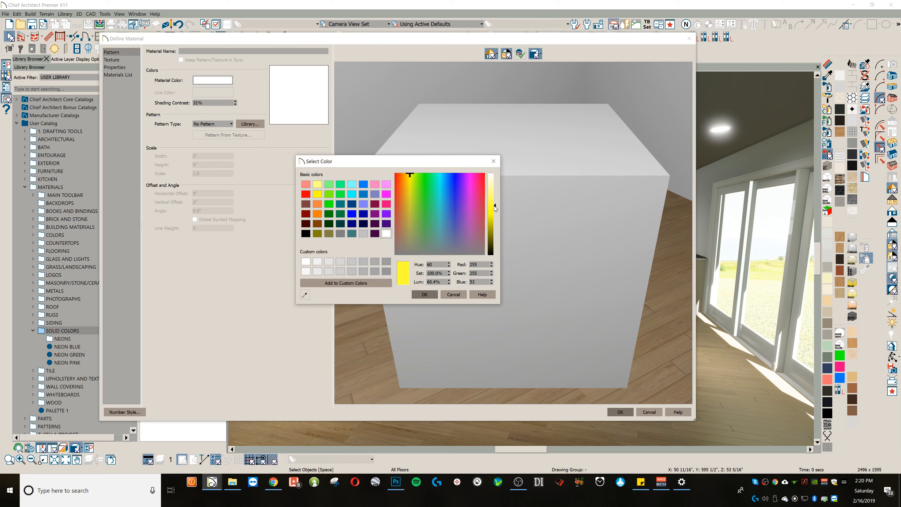
click(430, 297)
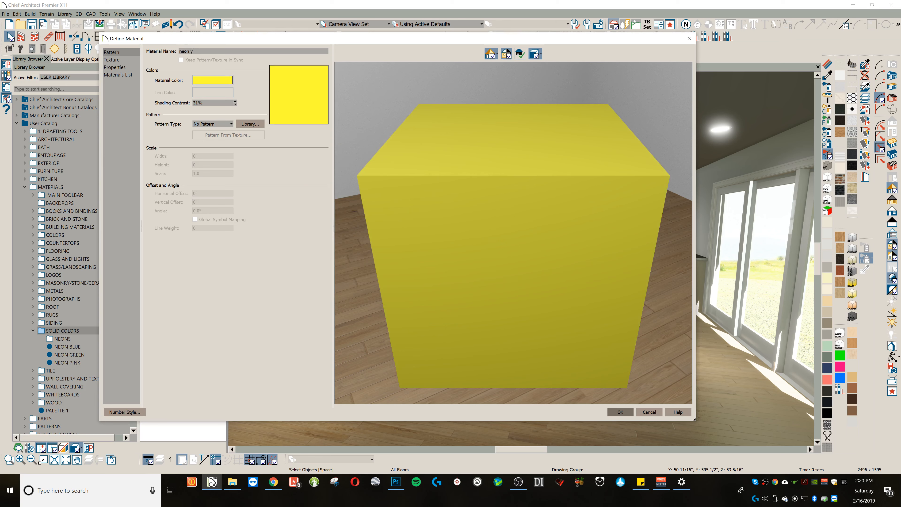
key(Return)
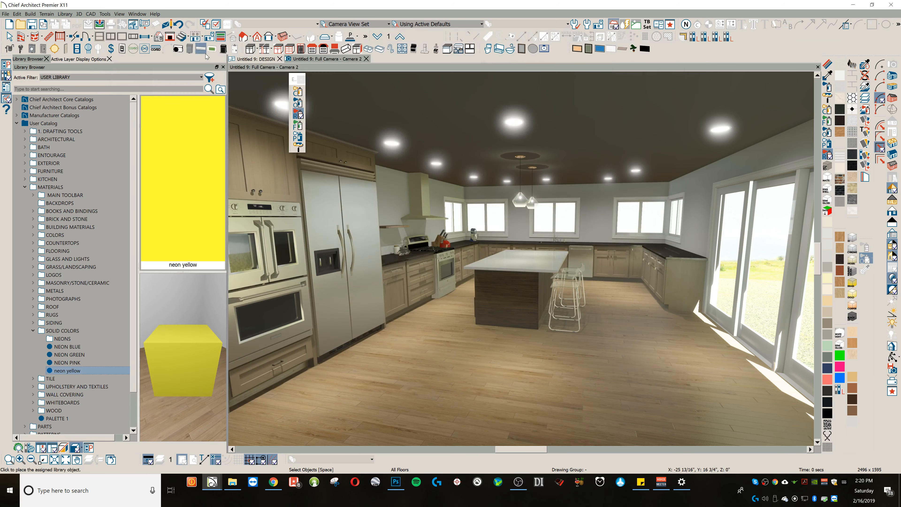
Step: Assign the neon yellow material to the new library object button and use the Automatic 1 image as its icon
click(839, 389)
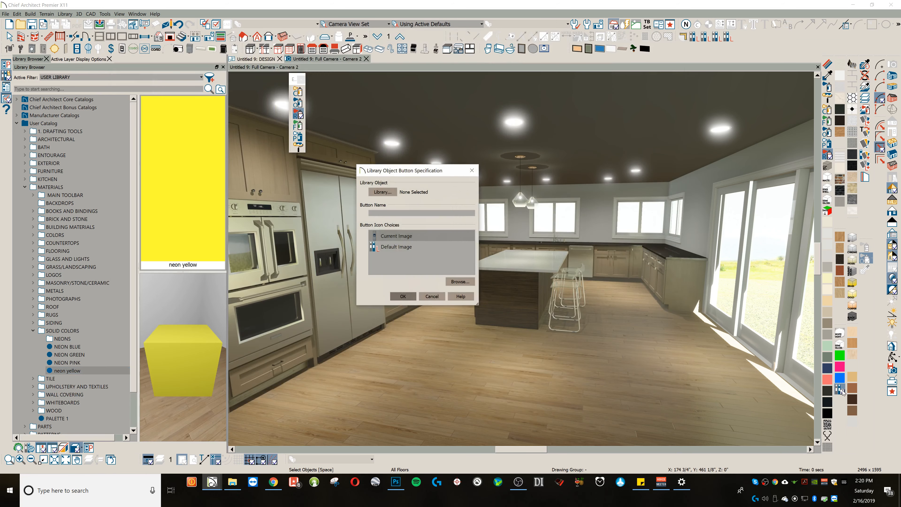
click(383, 192)
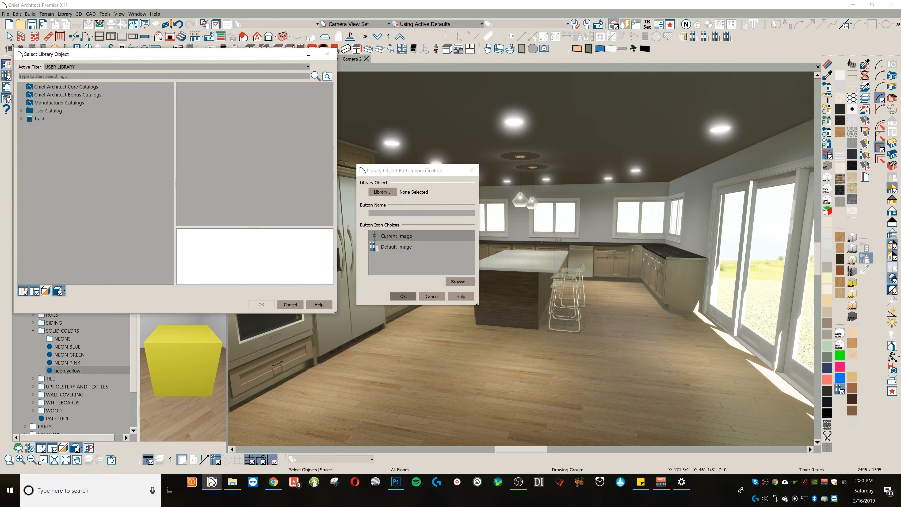
text(neon ye)
click(32, 93)
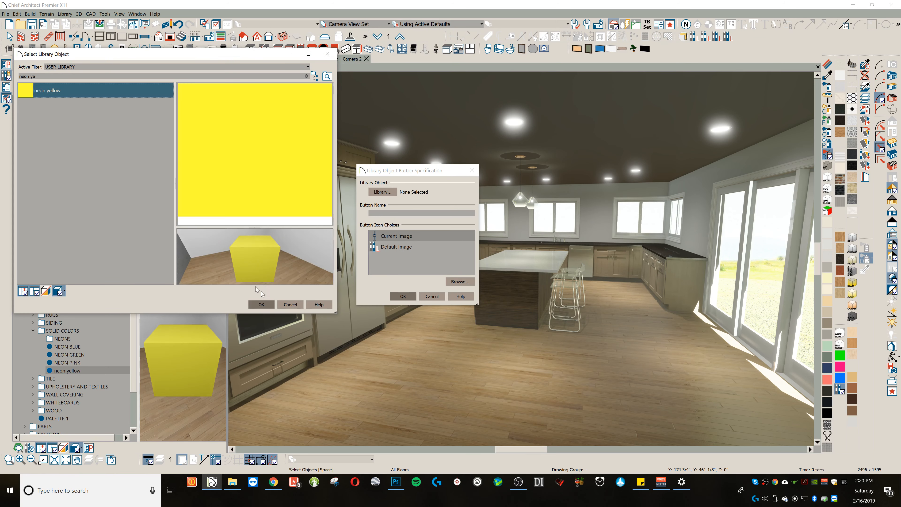
click(268, 303)
click(396, 257)
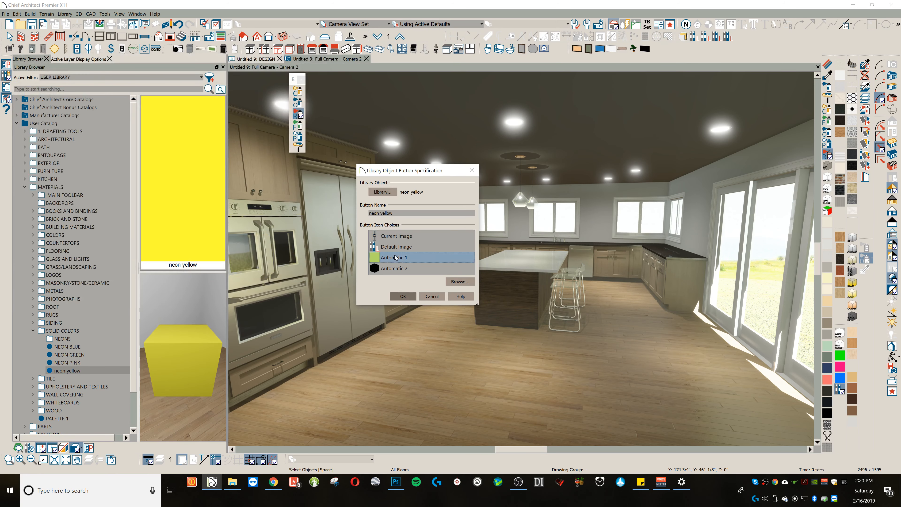
click(410, 299)
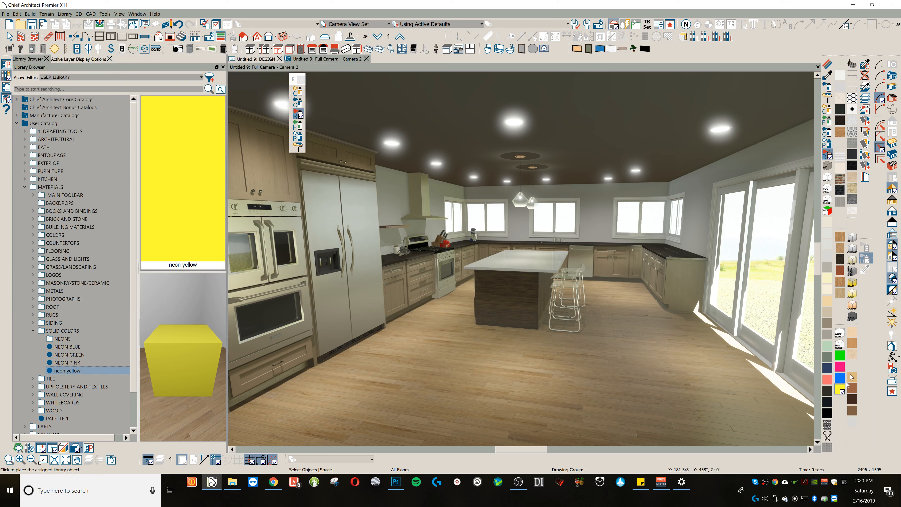
Step: Set the Material Painter to replace identical materials in the object's room and paint the kitchen's alder cabinets with Espresso
click(840, 389)
click(852, 403)
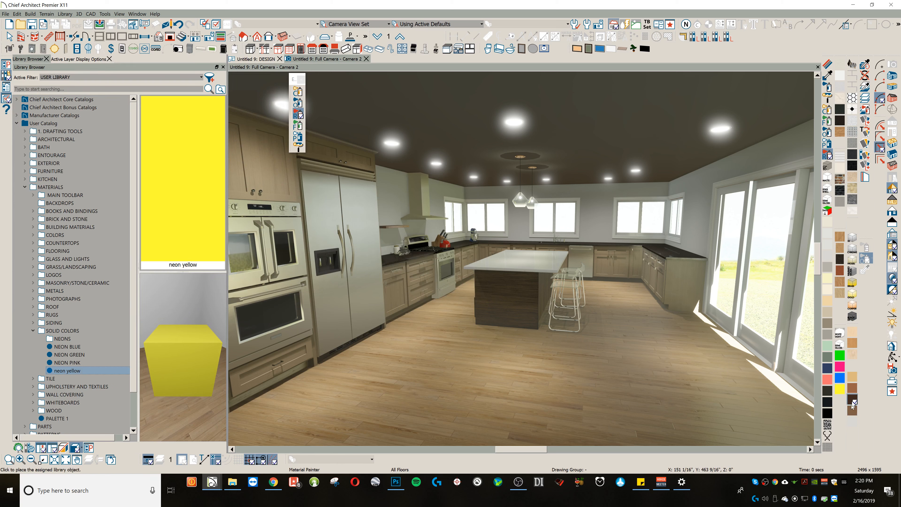
click(828, 97)
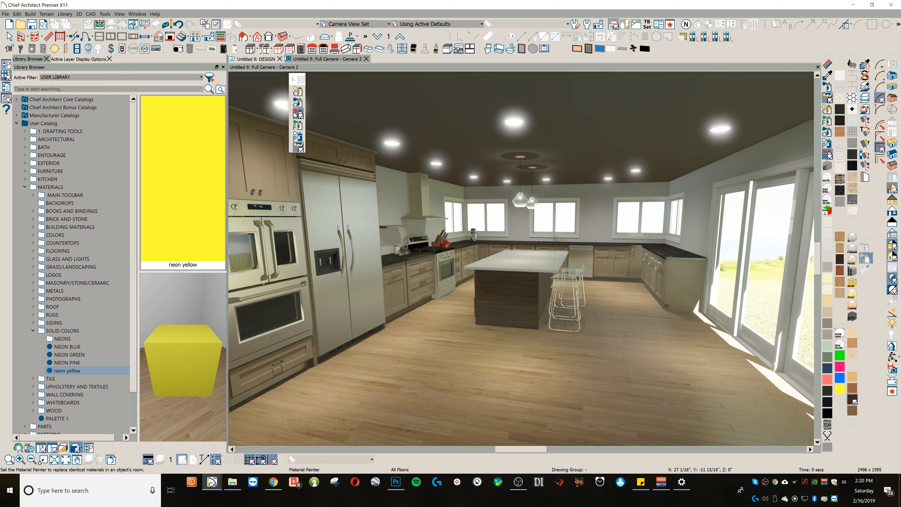
click(279, 172)
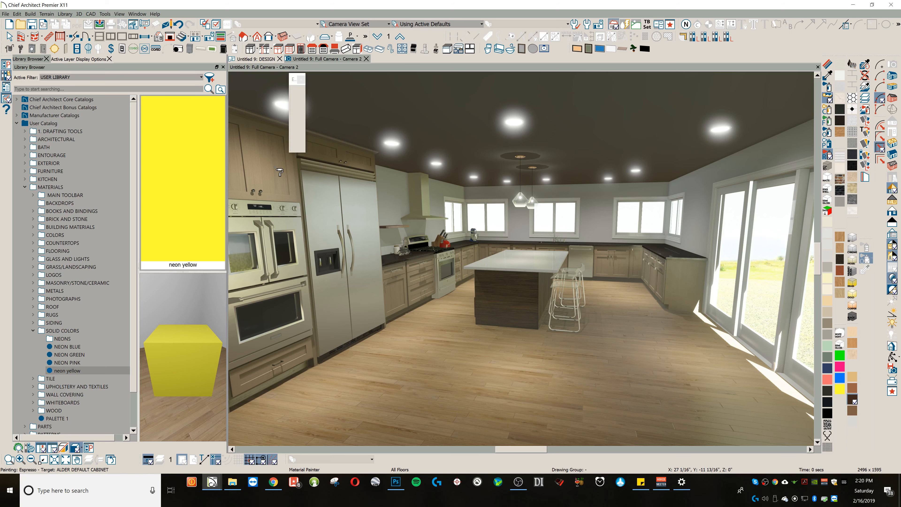
key(ctrl+z)
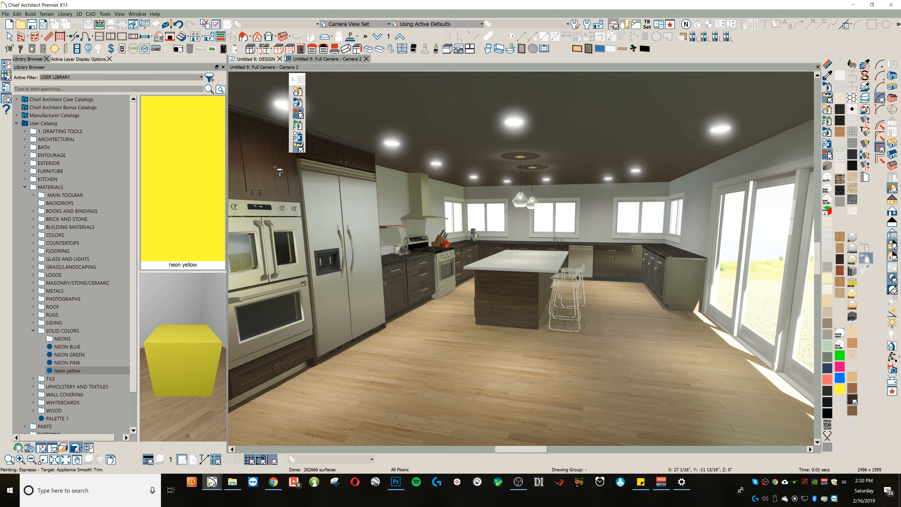
Step: Examine the Espresso cabinets around the kitchen, including the base cabinet end panel beside the sliding doors and the island area
middle_drag(586, 263, 489, 239)
scroll(464, 230, up, 3)
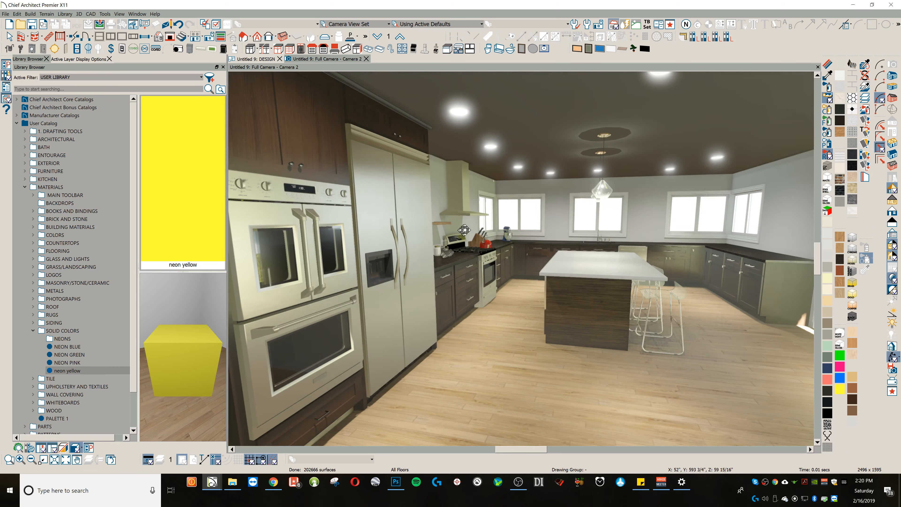
middle_drag(678, 246, 582, 232)
scroll(686, 252, up, 3)
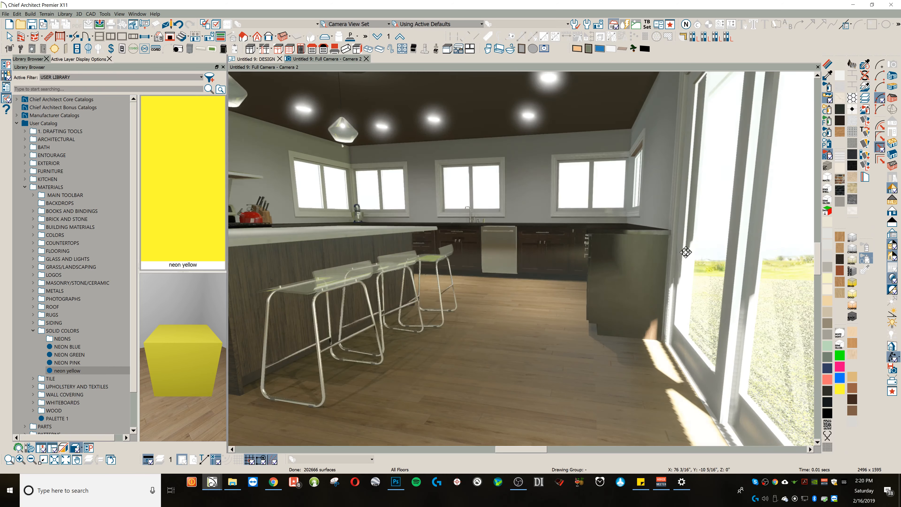
scroll(669, 261, up, 3)
scroll(632, 270, up, 3)
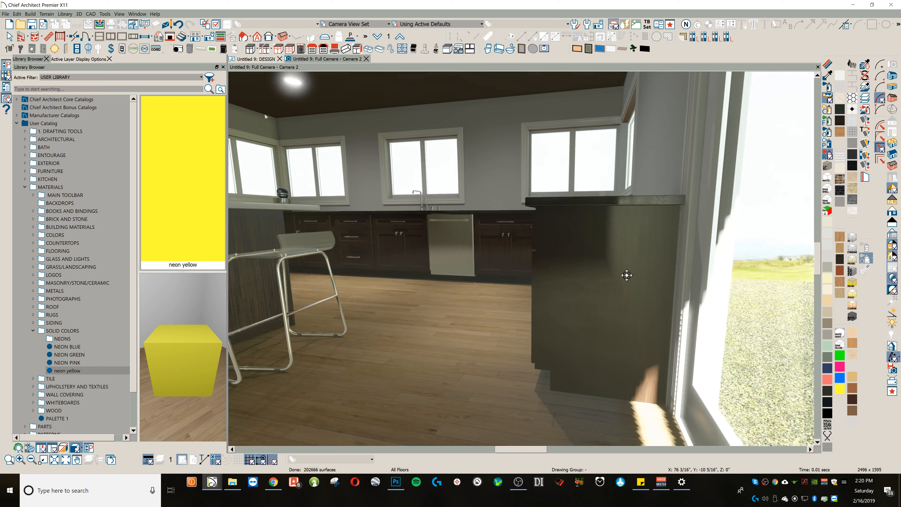
scroll(627, 275, up, 5)
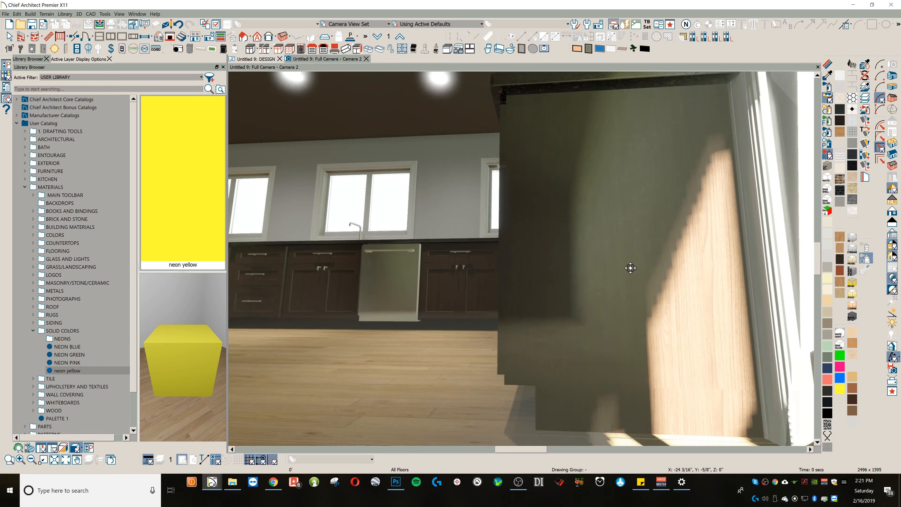
scroll(628, 267, down, 5)
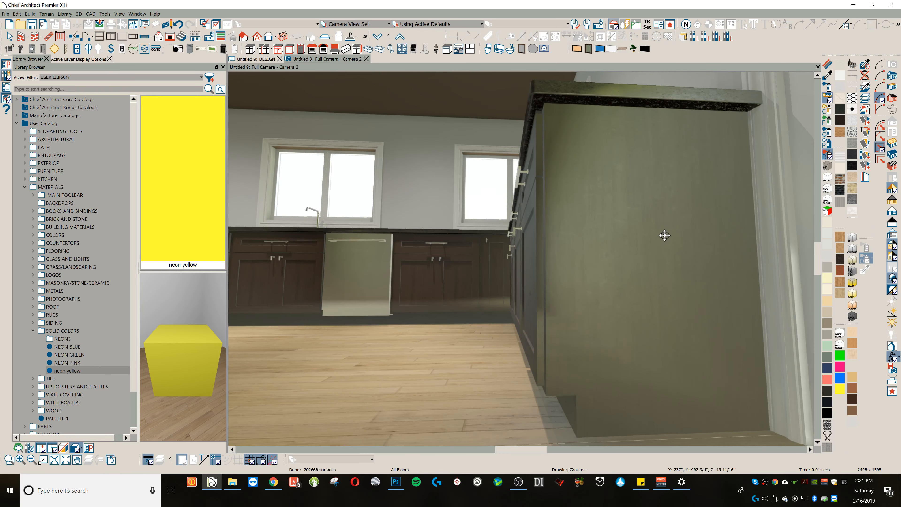
scroll(636, 196, up, 2)
scroll(591, 181, down, 3)
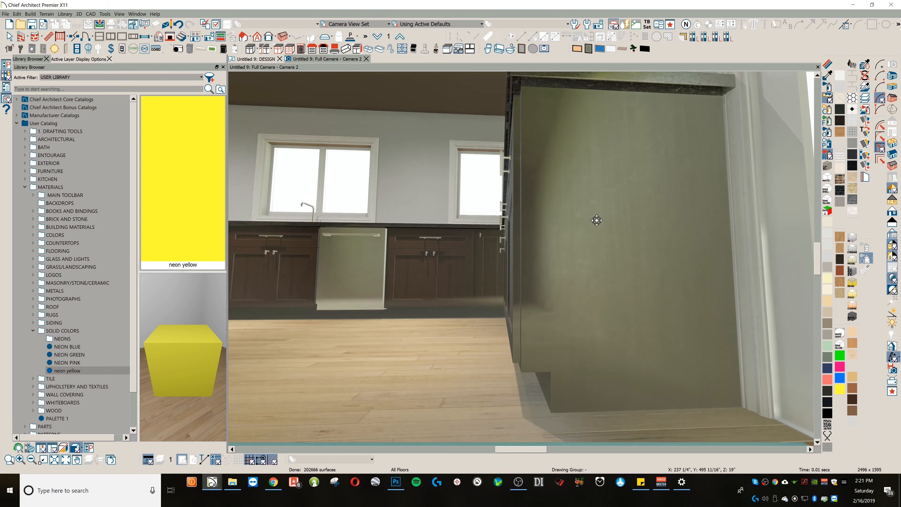
scroll(596, 224, down, 4)
scroll(603, 246, up, 2)
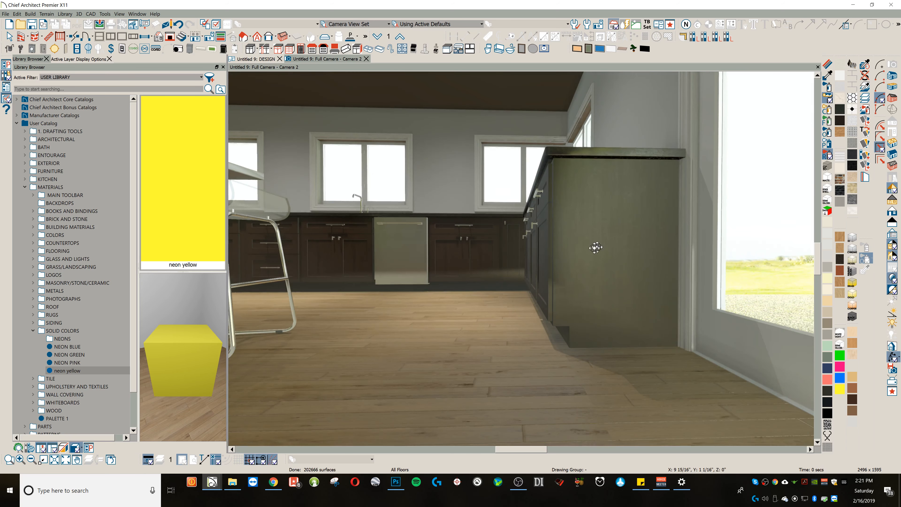
scroll(509, 245, down, 5)
scroll(508, 258, up, 2)
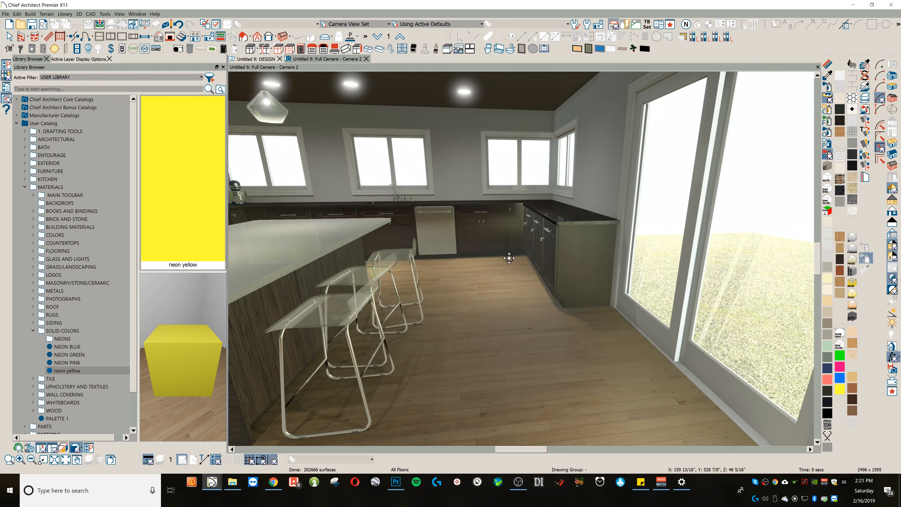
scroll(485, 245, down, 3)
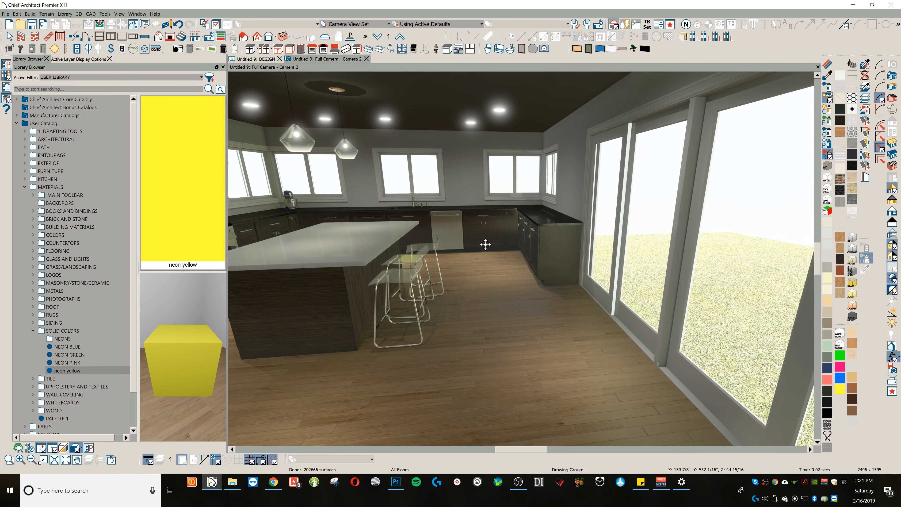
scroll(461, 244, down, 5)
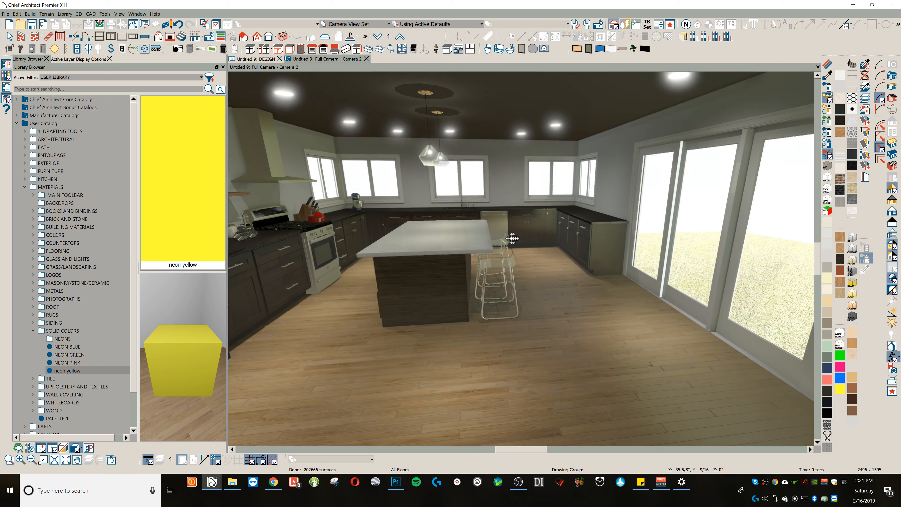
drag(430, 228, 444, 223)
middle_drag(444, 223, 505, 228)
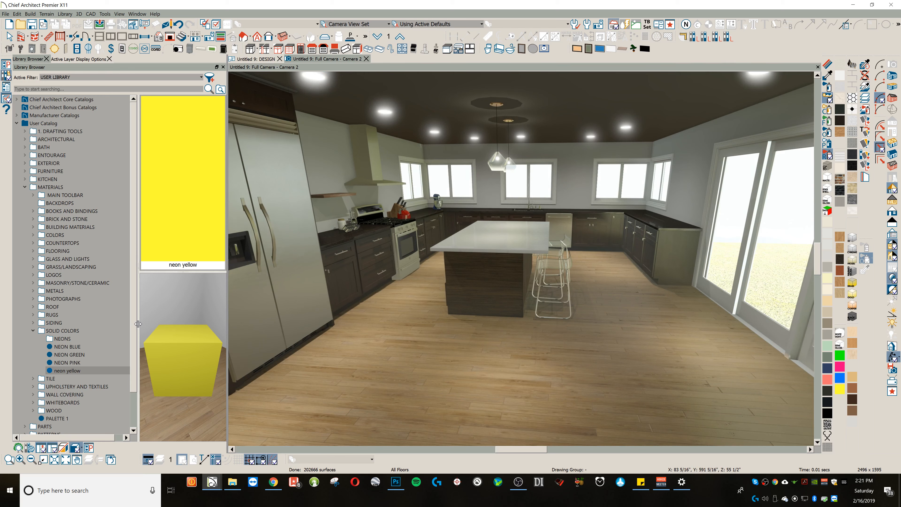
Step: Browse the WOOD and Maple folders in the user catalog's MATERIALS
drag(136, 319, 138, 362)
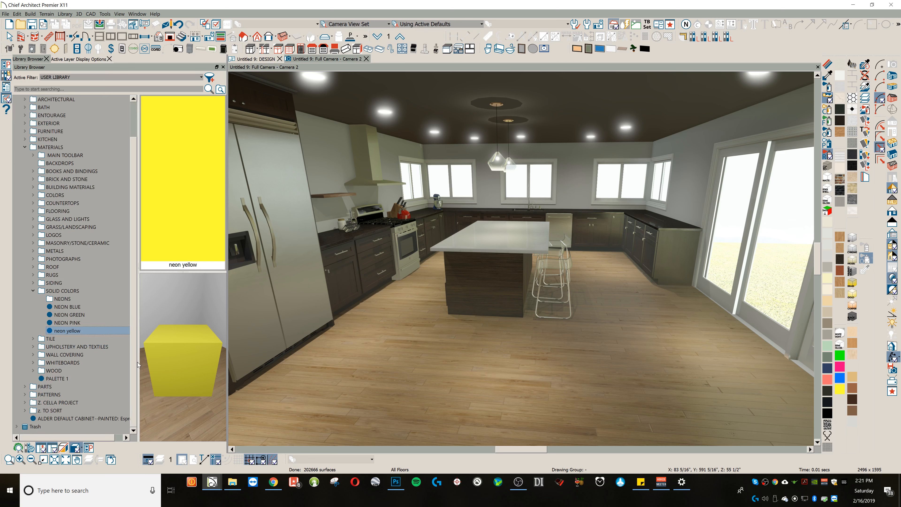
double_click(41, 371)
scroll(85, 397, down, 1)
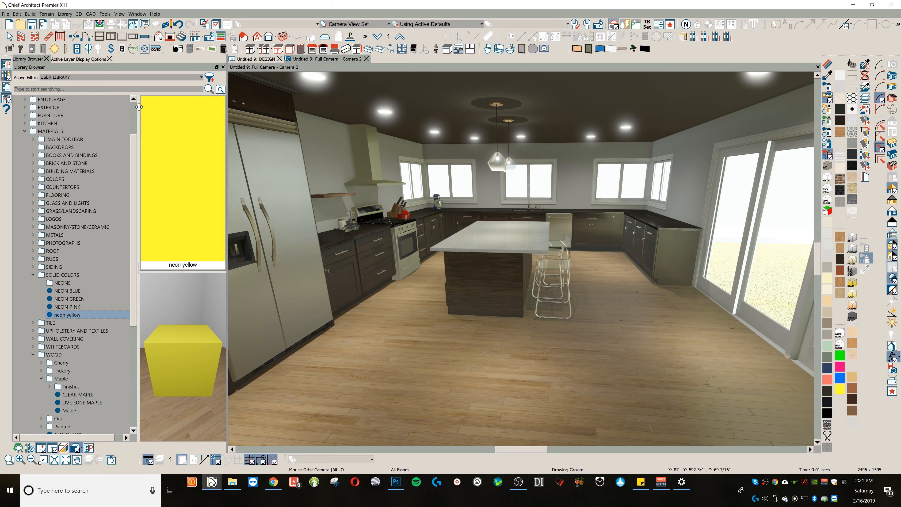
Step: Show the DESIGN floor plan and select RABS ACCESSORY HOME 1 from ACCESSORY STRUCTURES in the user catalog's ENTOURAGE folder
click(257, 59)
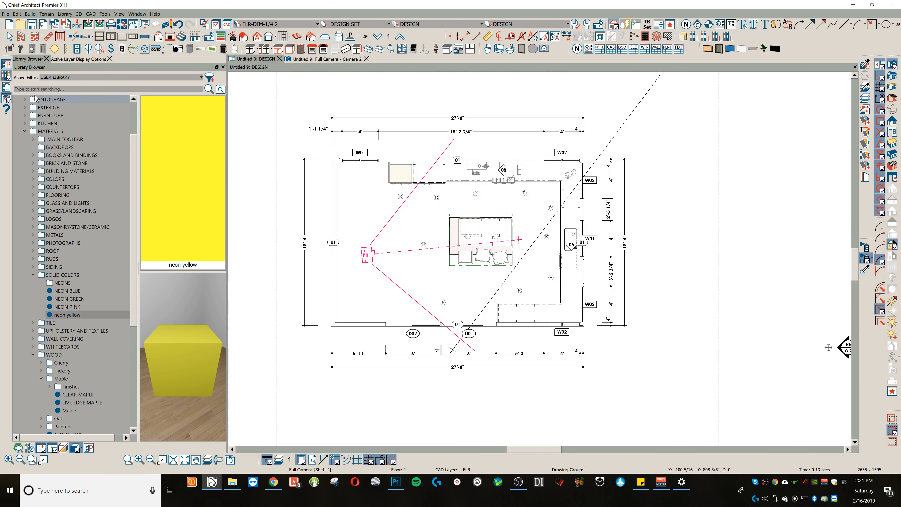
click(26, 131)
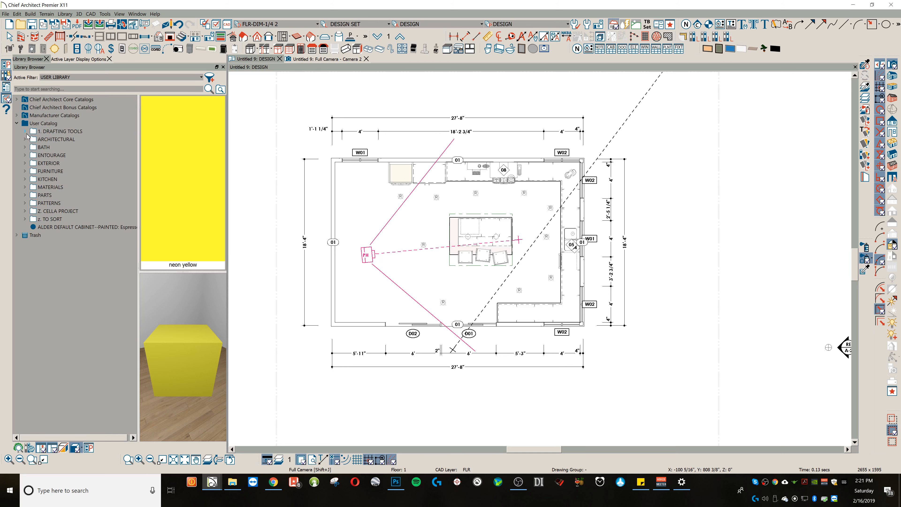
click(26, 156)
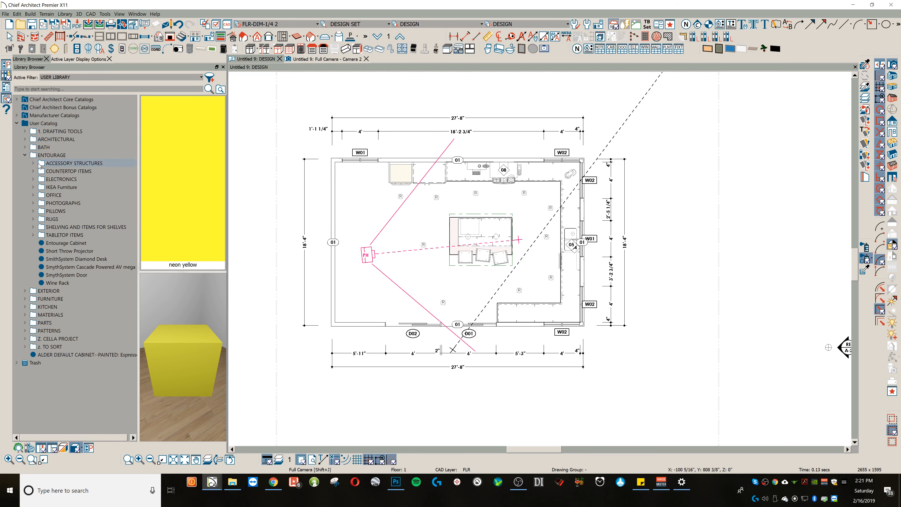
click(33, 163)
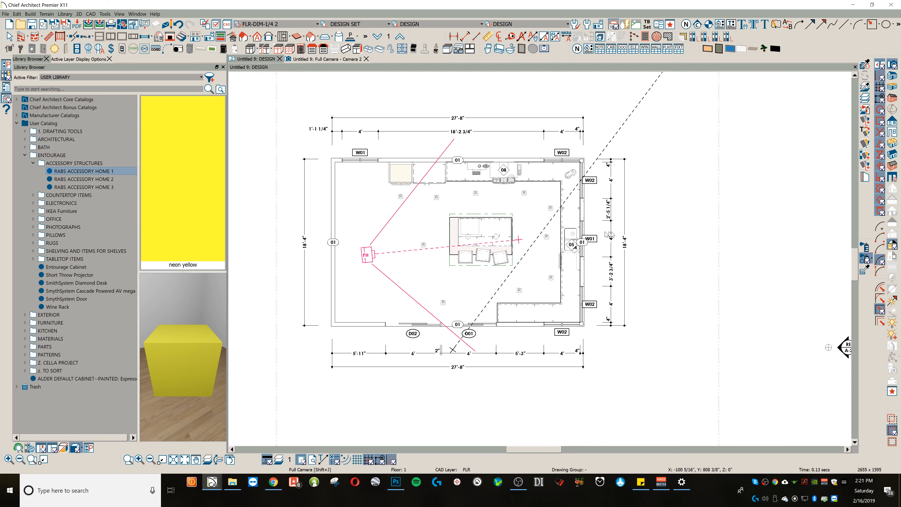
Step: Place RABS ACCESSORY HOME 1 on the plan to the east of the kitchen, over the schedules
scroll(610, 232, down, 1)
middle_drag(611, 232, 486, 222)
scroll(486, 222, down, 4)
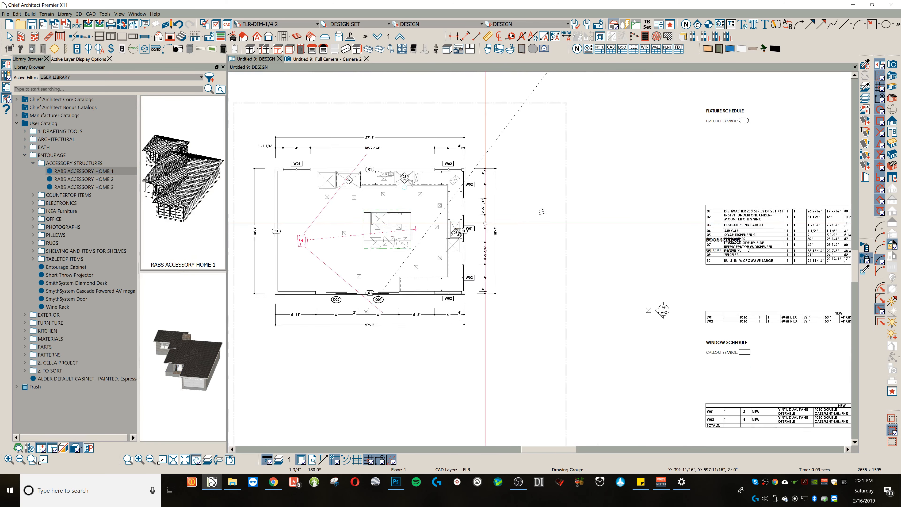
scroll(648, 198, down, 1)
scroll(648, 198, down, 1)
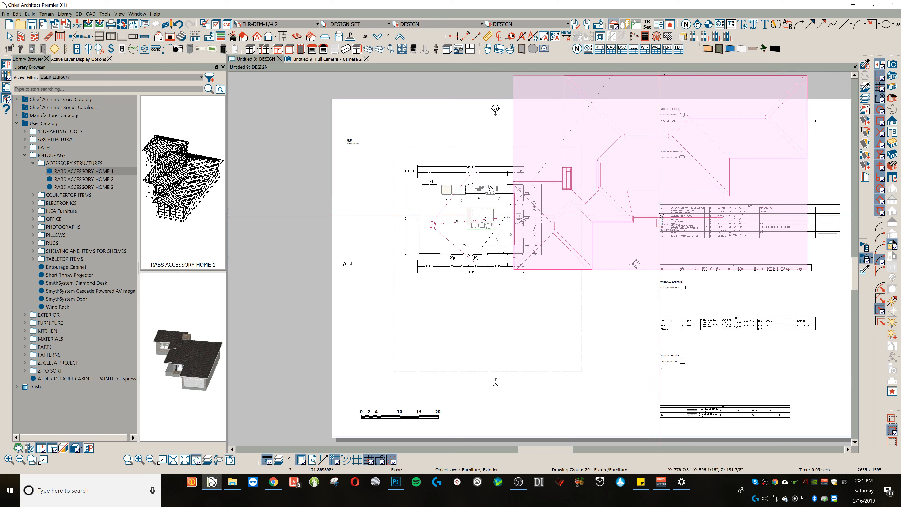
click(694, 265)
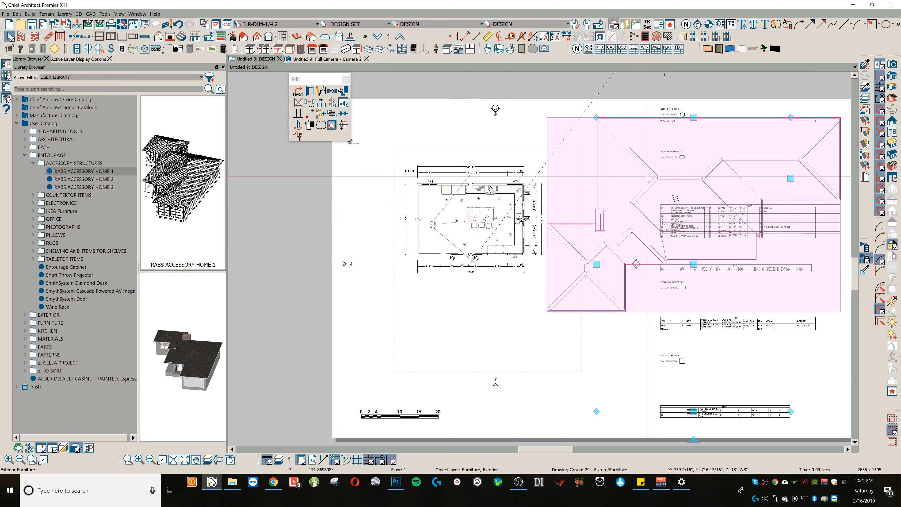
Step: Rotate the accessory home to -90° and move it about 16 feet closer to the kitchen
scroll(682, 206, down, 2)
drag(693, 439, 511, 255)
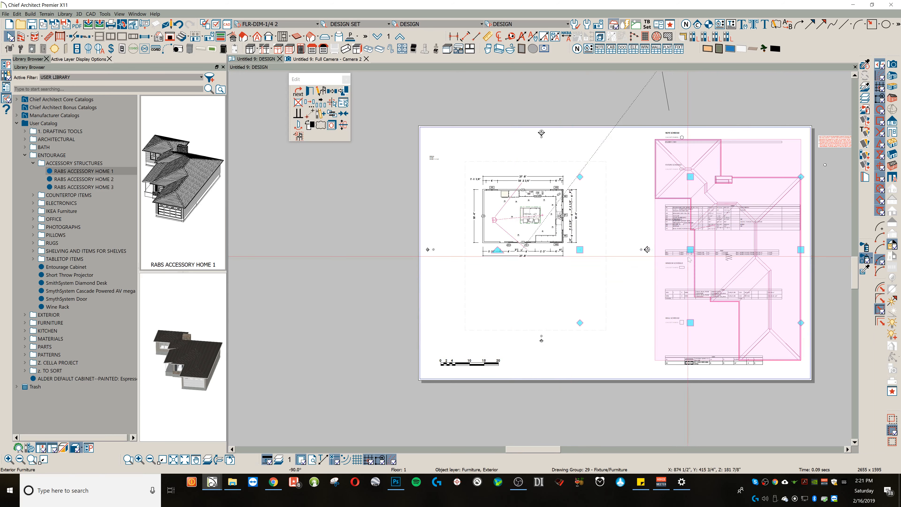
drag(690, 249, 646, 234)
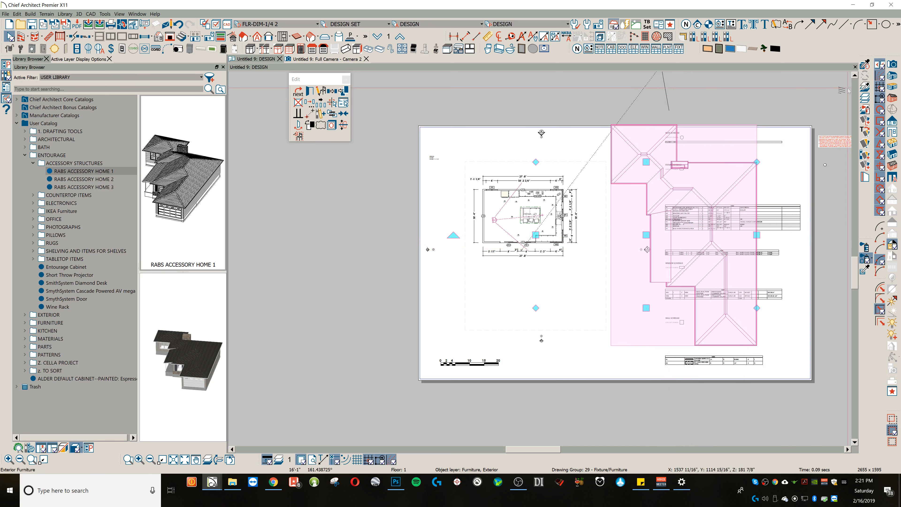
click(334, 62)
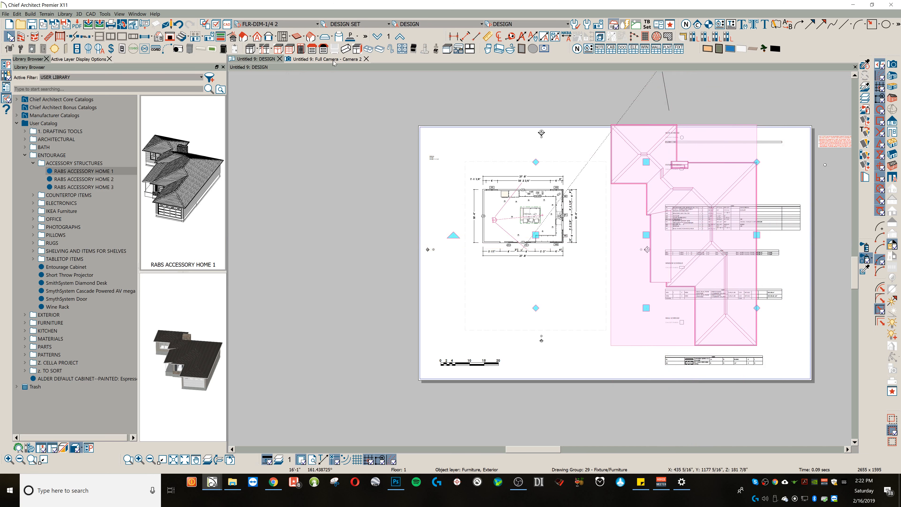
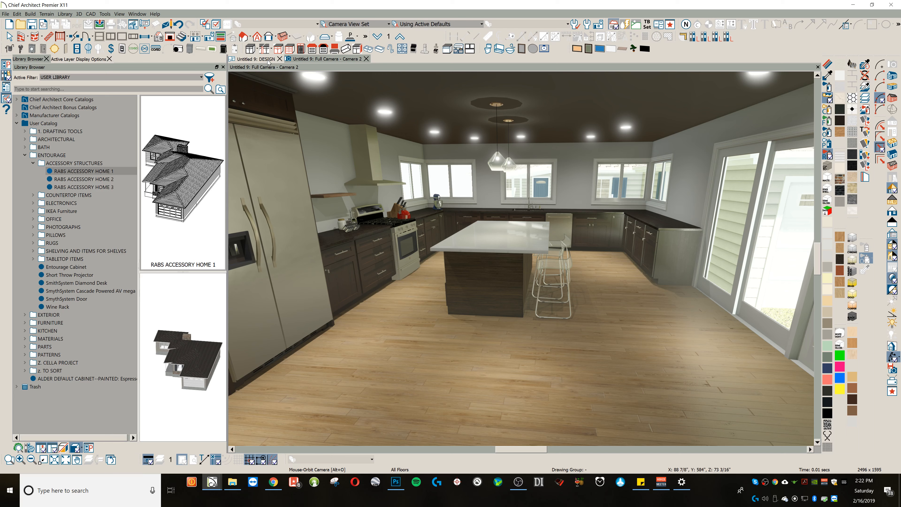
Step: Regenerate the 2D block of RABS ACCESSORY HOME 1 and turn the home to run north-south, east of the kitchen
click(255, 60)
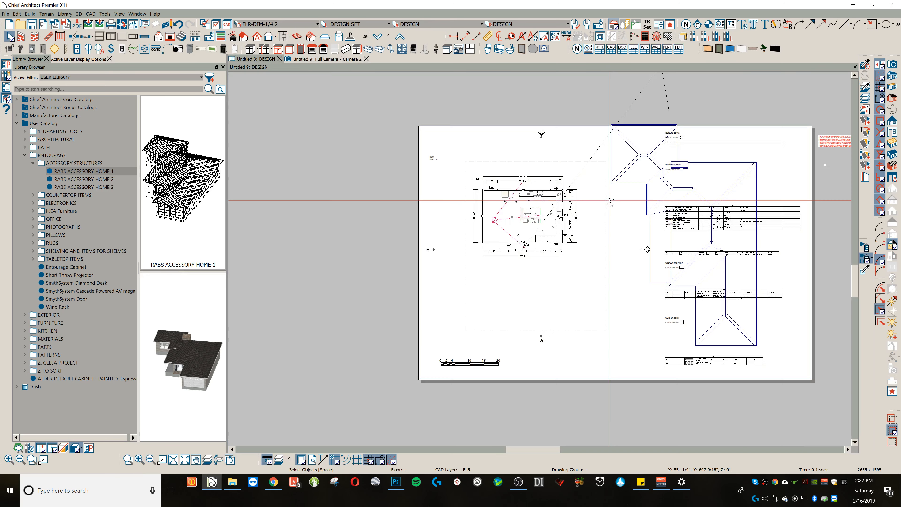
click(678, 191)
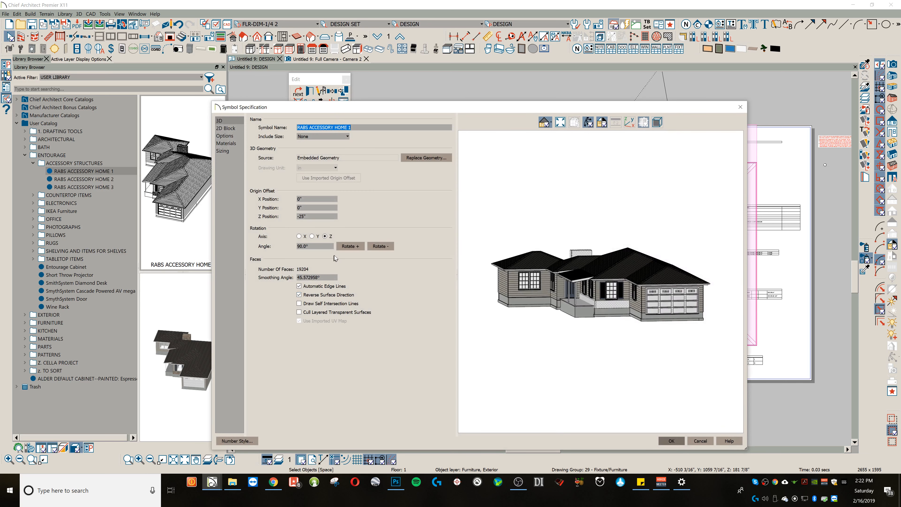
click(226, 128)
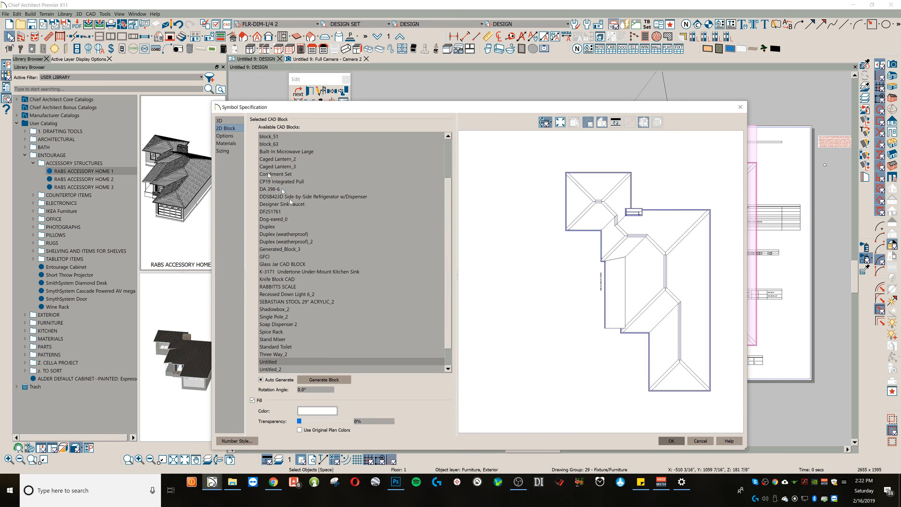
click(325, 381)
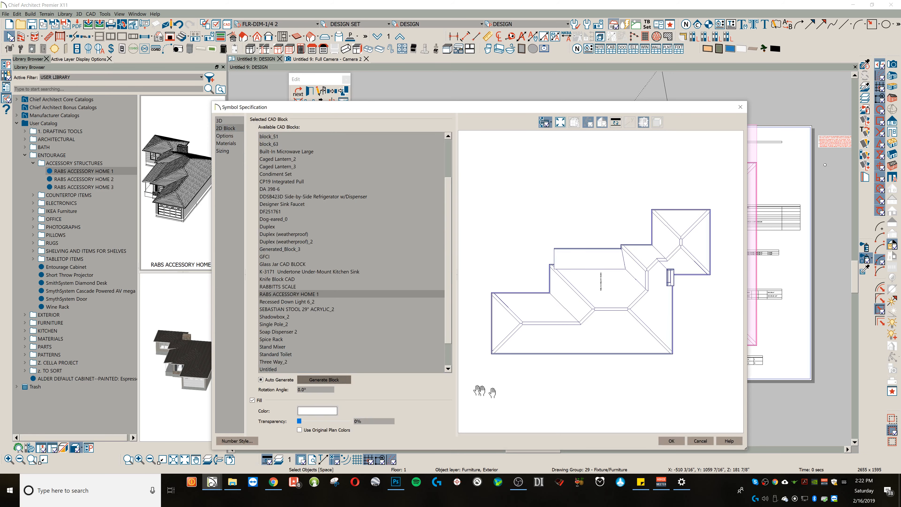
click(671, 441)
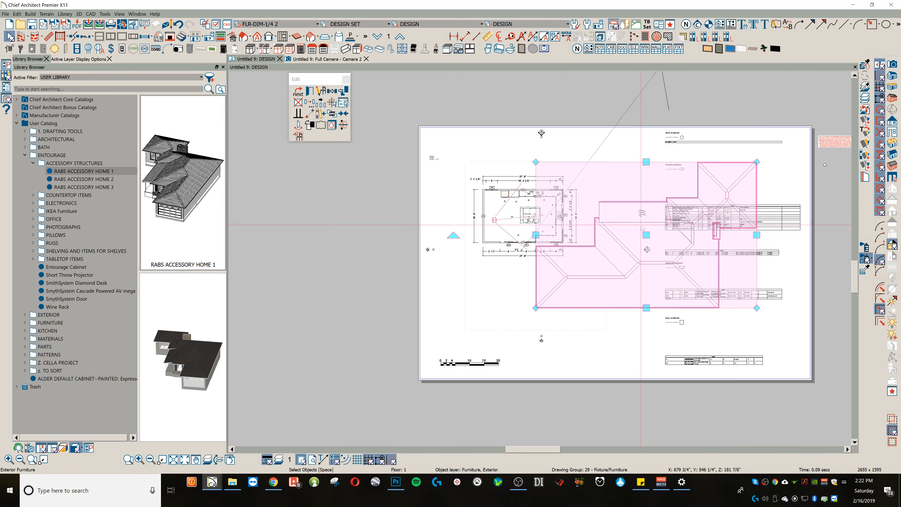
drag(454, 235, 668, 231)
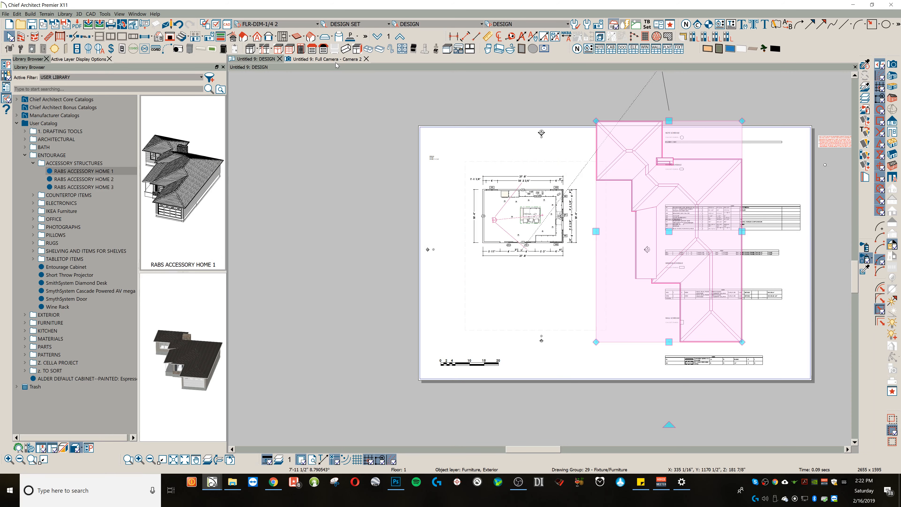
Step: In the Camera 2 view, assign 10.png as the ambient occlusion map of the accessory home's light beige fiber siding
click(336, 63)
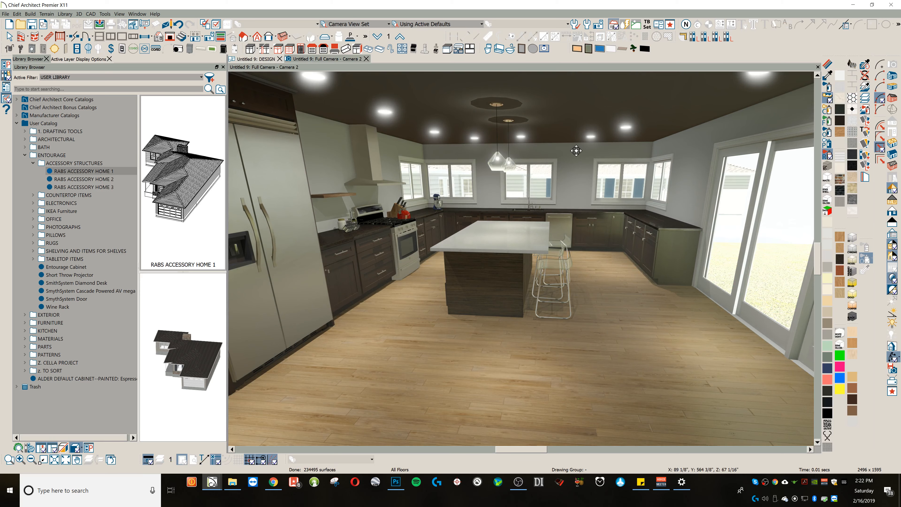
middle_drag(713, 183, 306, 275)
scroll(420, 250, up, 5)
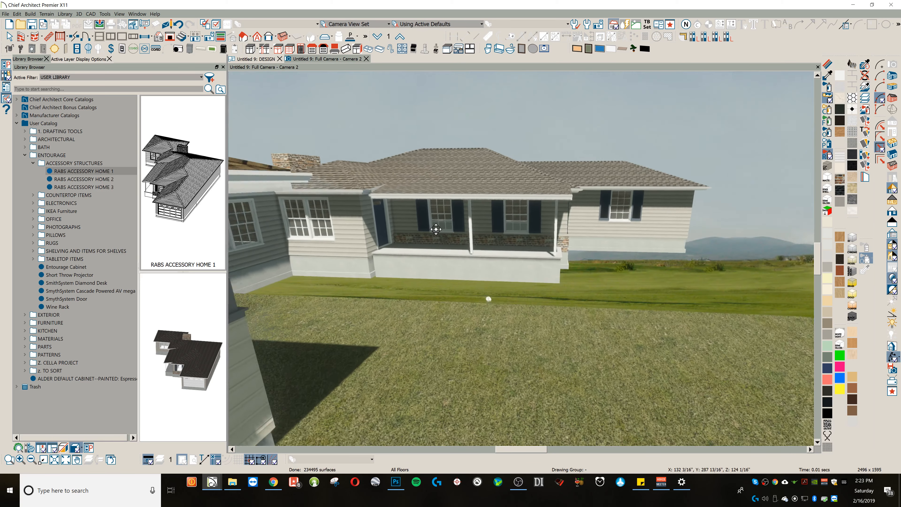
scroll(444, 231, up, 3)
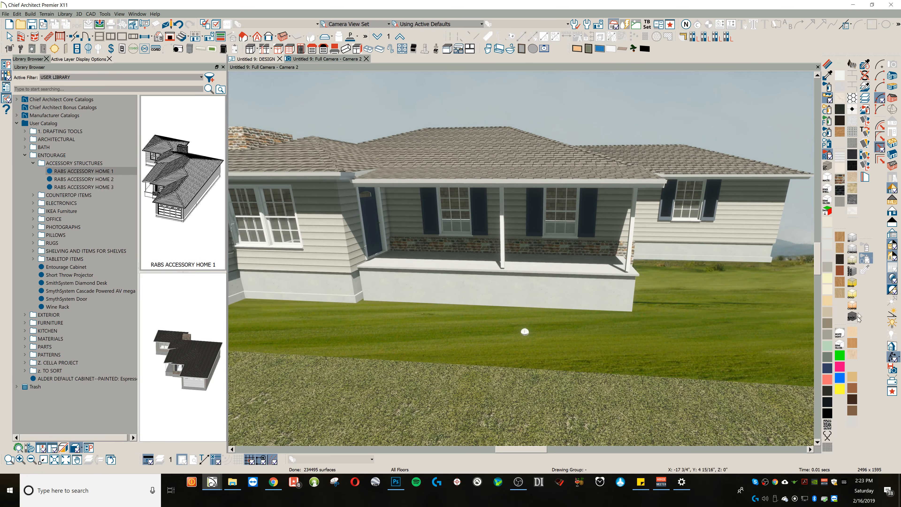
click(827, 64)
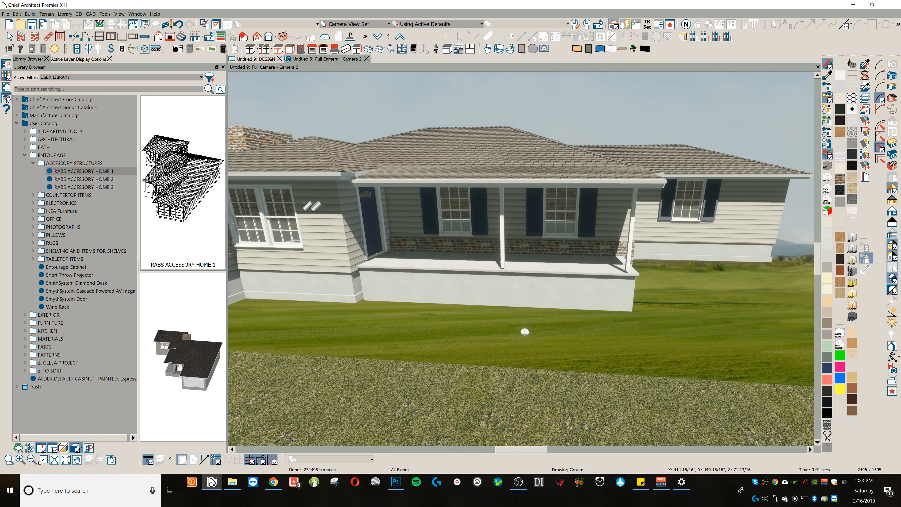
click(333, 209)
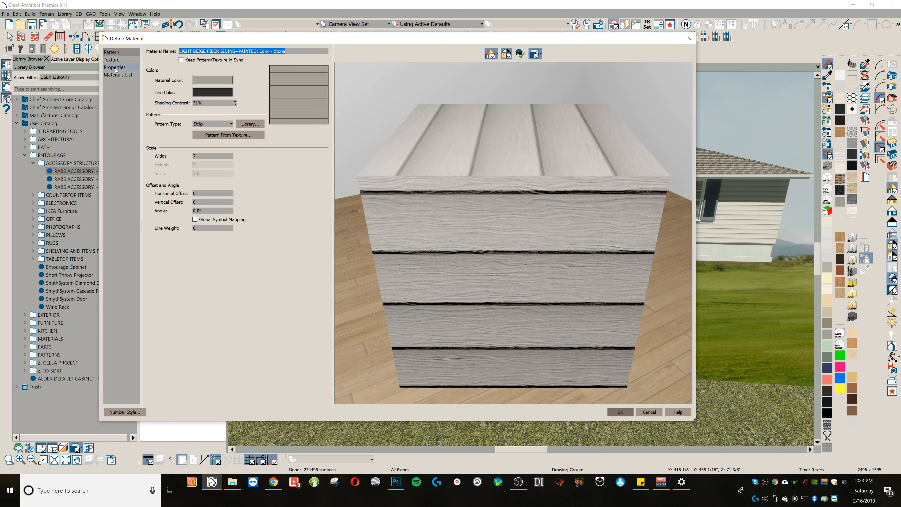
click(114, 60)
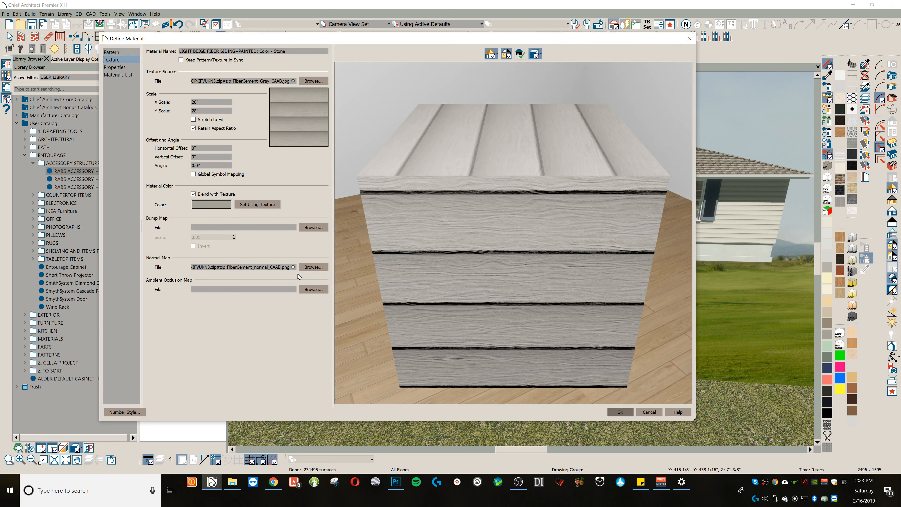
click(309, 289)
click(685, 112)
double_click(685, 111)
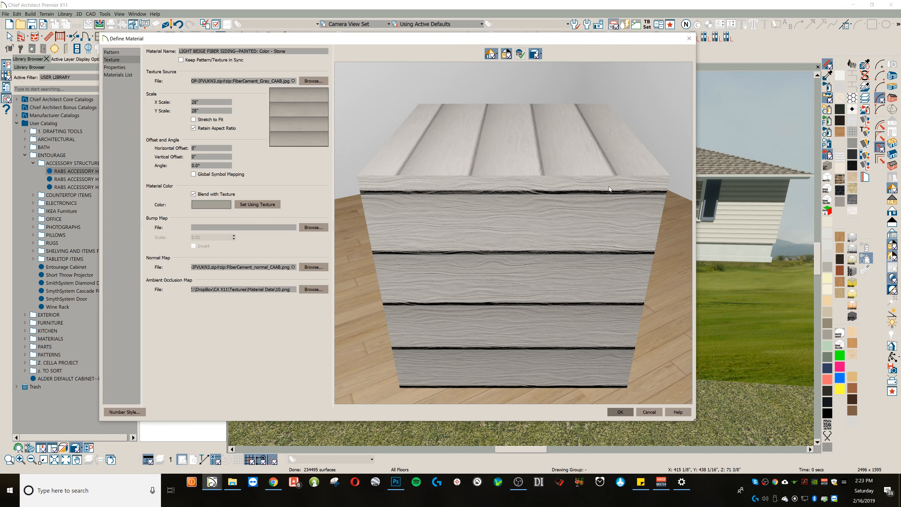
key(Return)
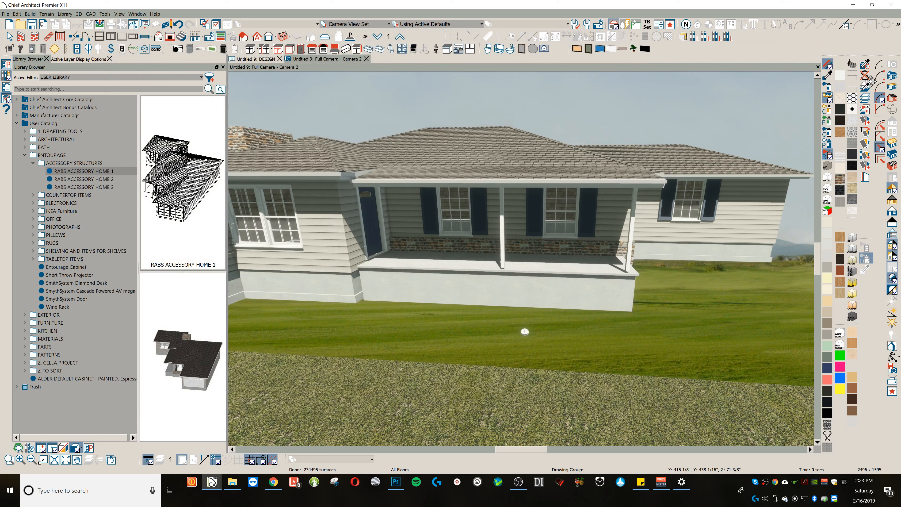
Step: Assign 10.png as the ambient occlusion map of the Color - Slate material on the accessory home's shutters
click(527, 194)
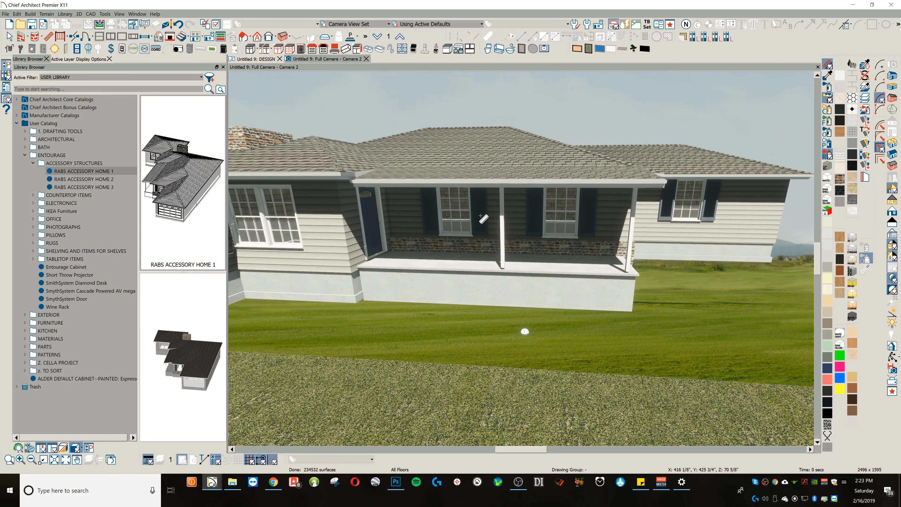
click(707, 215)
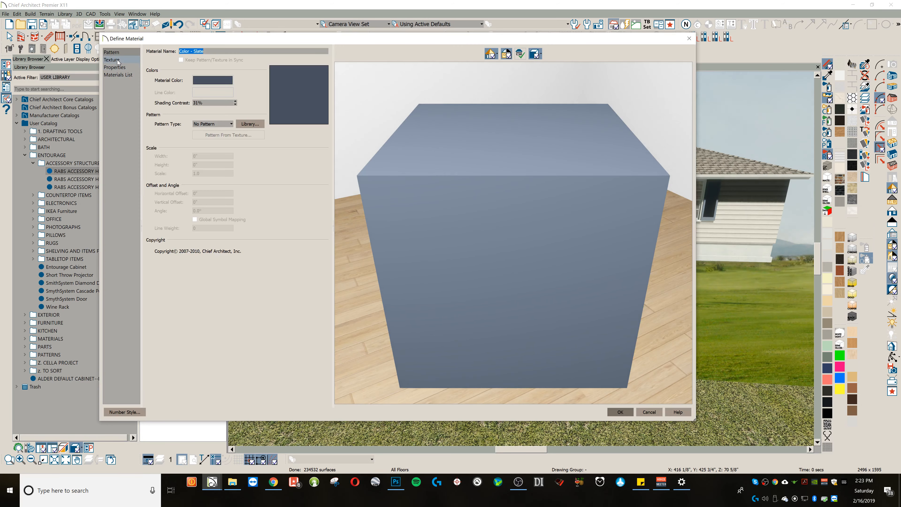
click(117, 60)
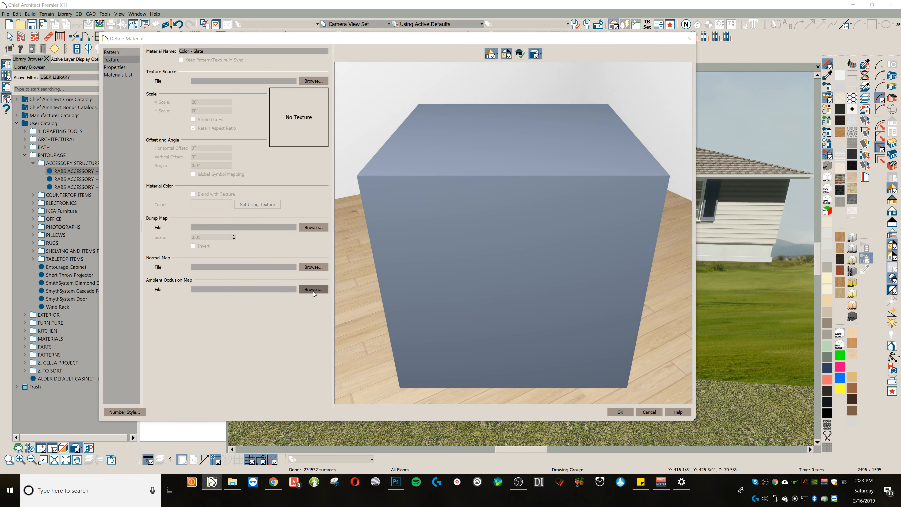
click(313, 289)
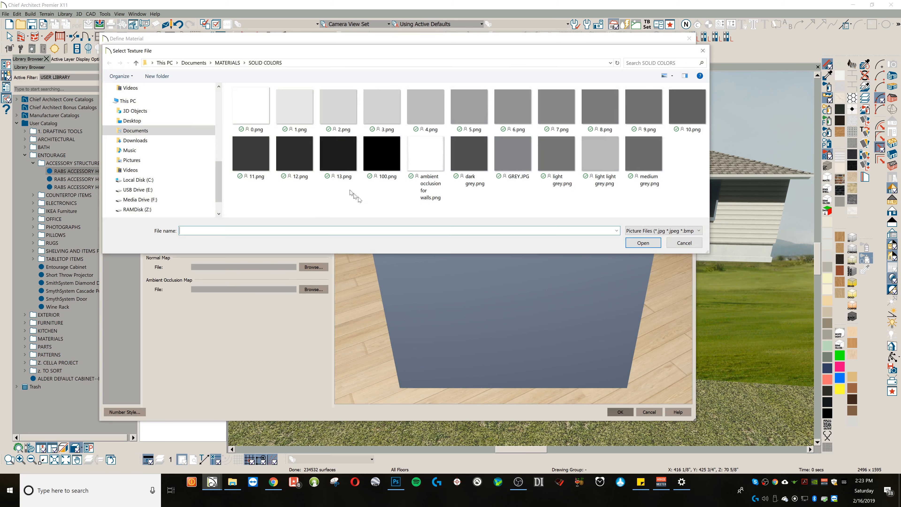
double_click(682, 109)
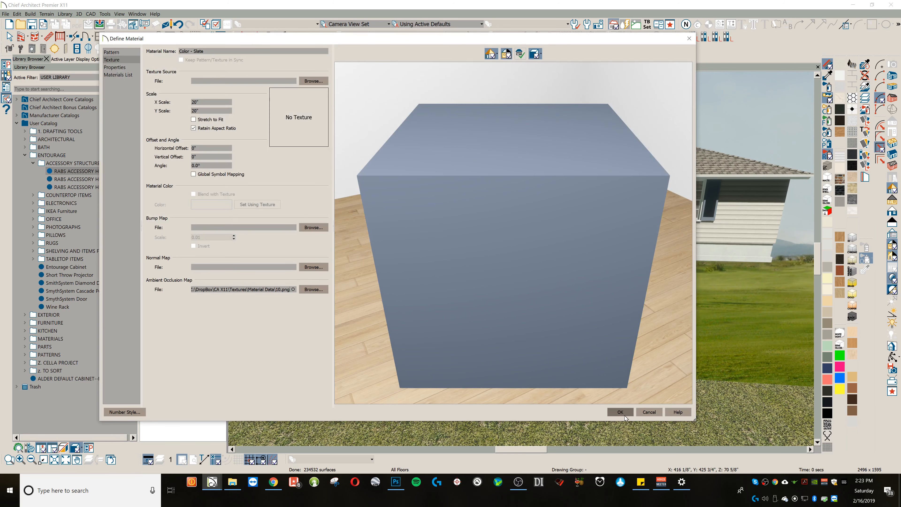
click(621, 412)
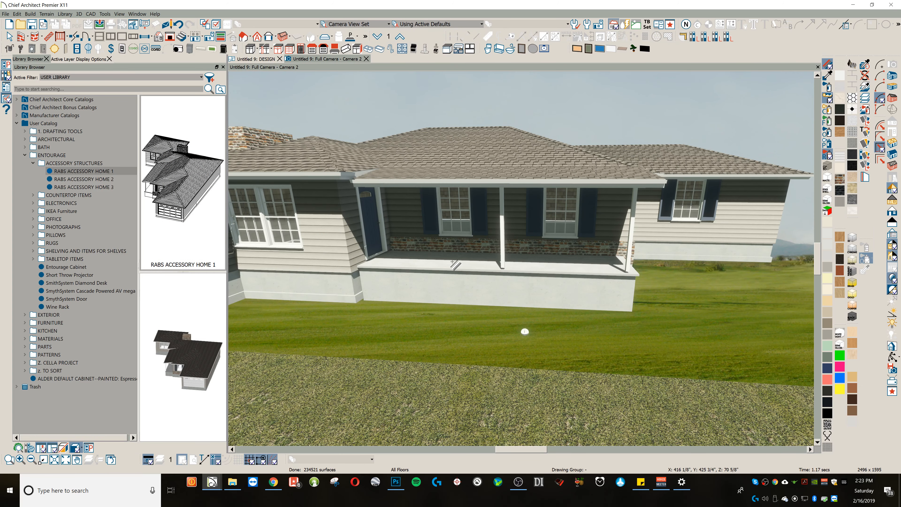
Step: Examine the neighbouring house through the windows from several viewpoints inside the kitchen
key(o)
drag(454, 263, 574, 184)
scroll(502, 205, down, 3)
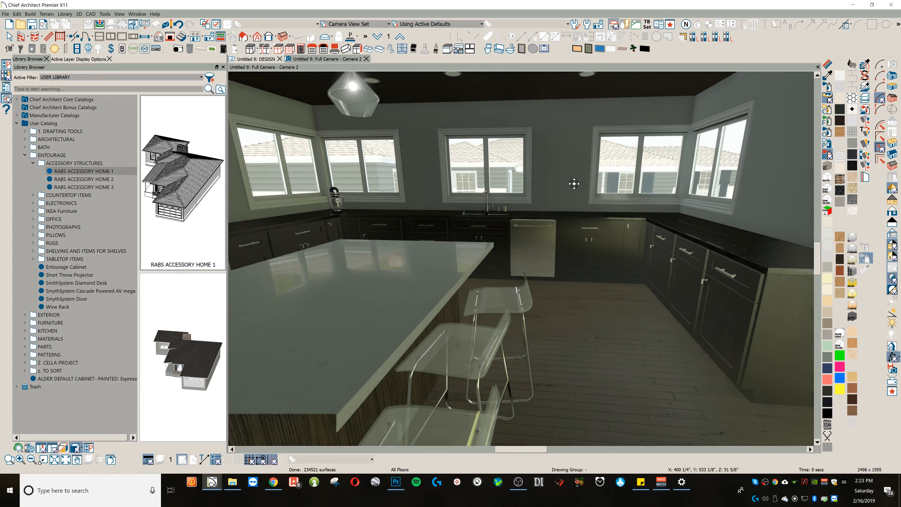
scroll(574, 184, down, 5)
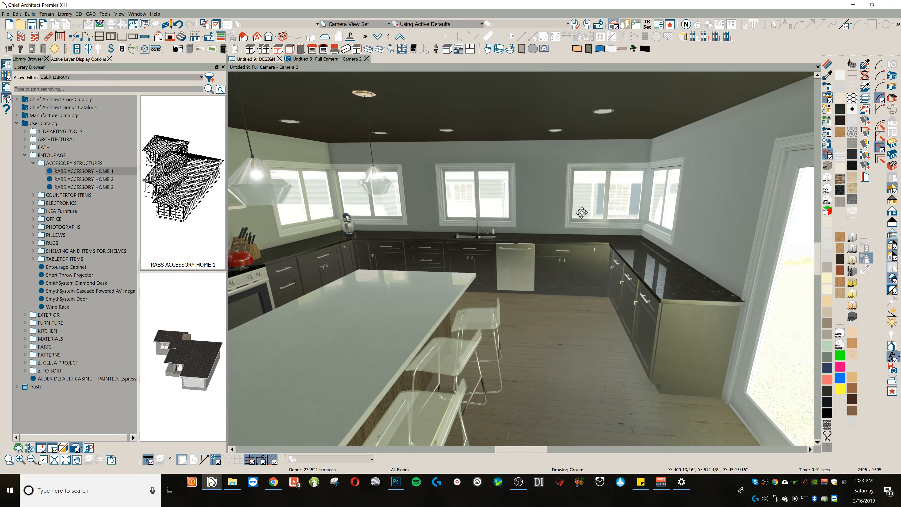
mouse_move(581, 213)
mouse_down()
mouse_move(571, 210)
mouse_move(583, 212)
mouse_up()
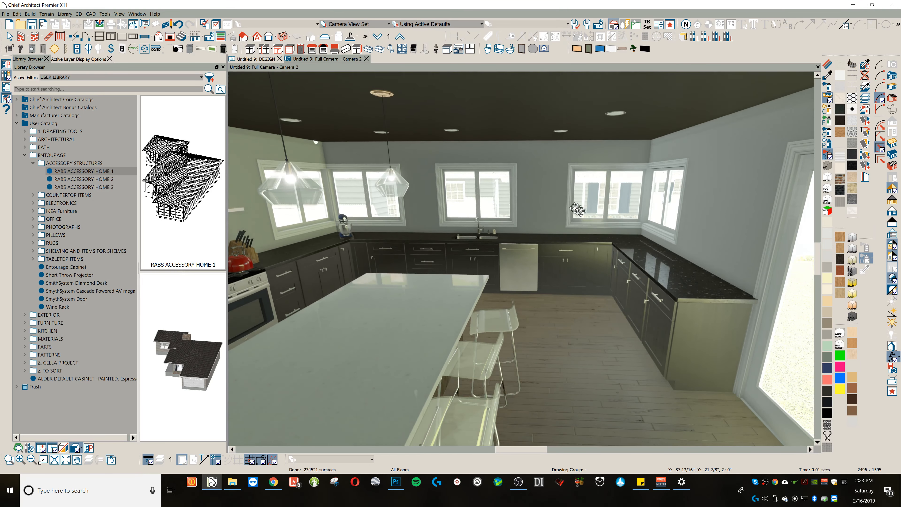
scroll(583, 212, up, 4)
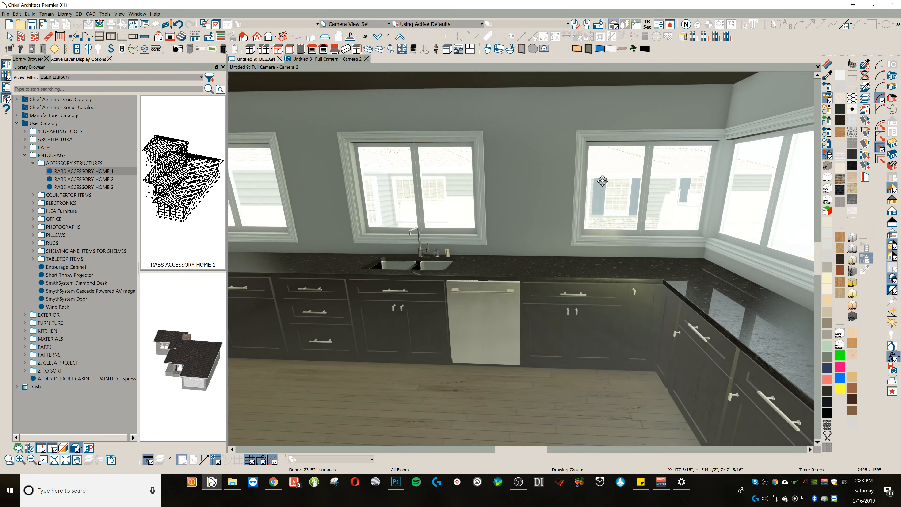
scroll(592, 191, down, 5)
middle_drag(611, 185, 601, 187)
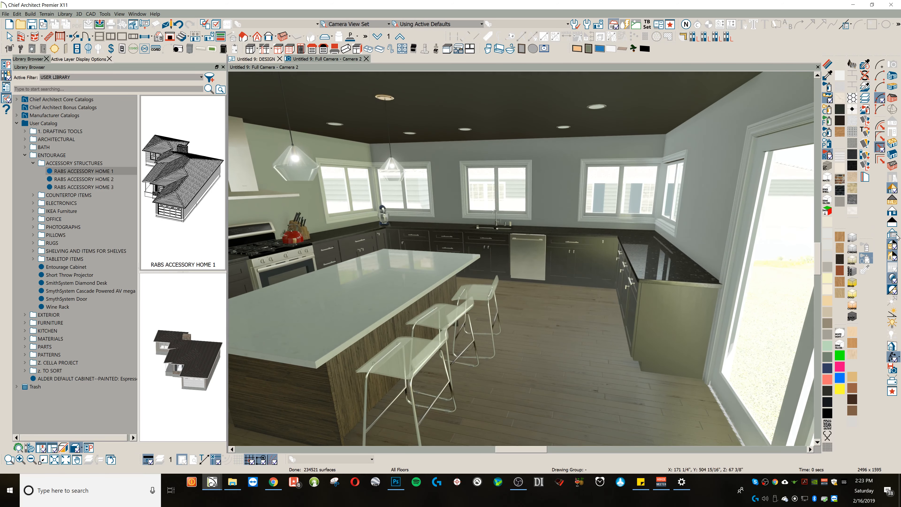
Step: Set the camera exposure of the Physically Based rendering technique to 0.2201
click(894, 191)
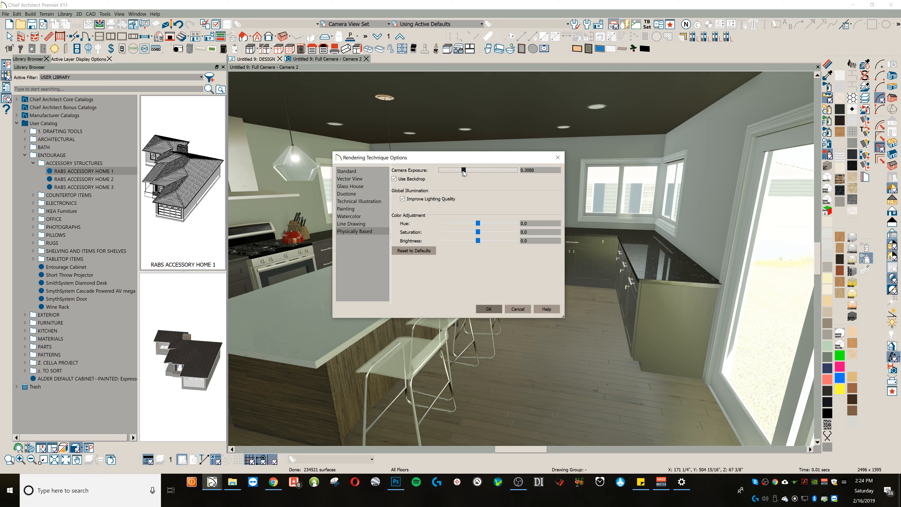
drag(466, 172, 461, 170)
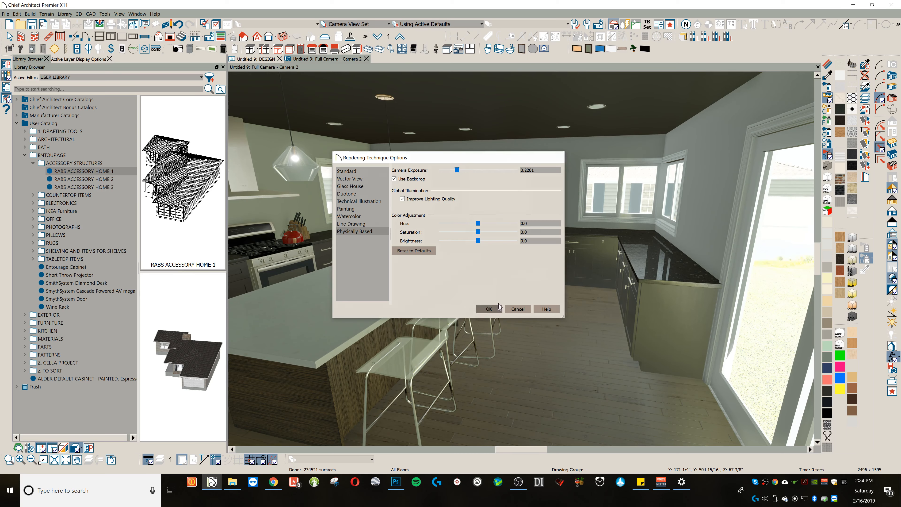
click(488, 309)
Step: Assign 13.png as the ambient occlusion map of the Color - Brite material on the neighbouring house's windows
scroll(625, 160, up, 1)
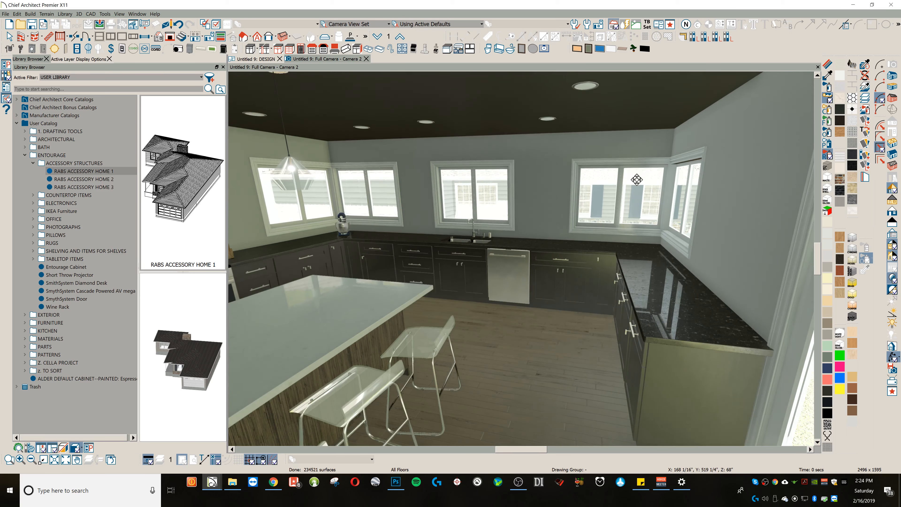
scroll(647, 192, up, 3)
click(829, 64)
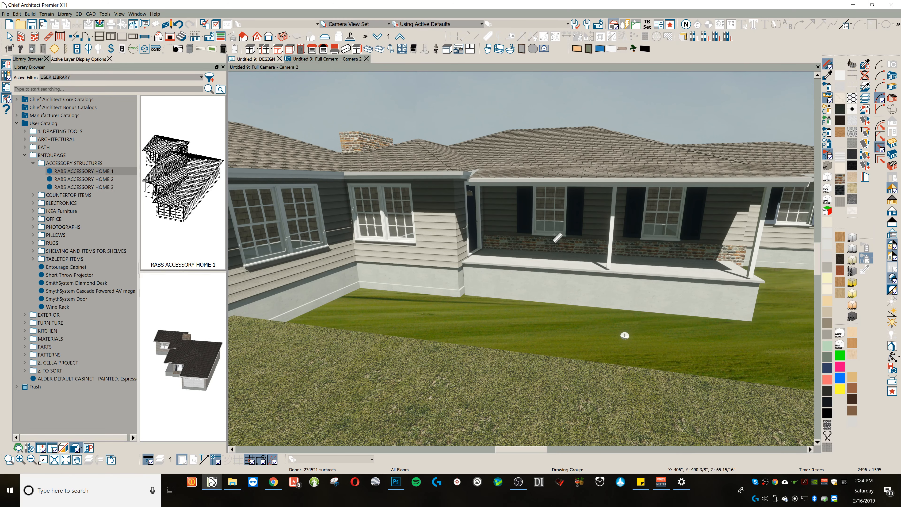
click(404, 218)
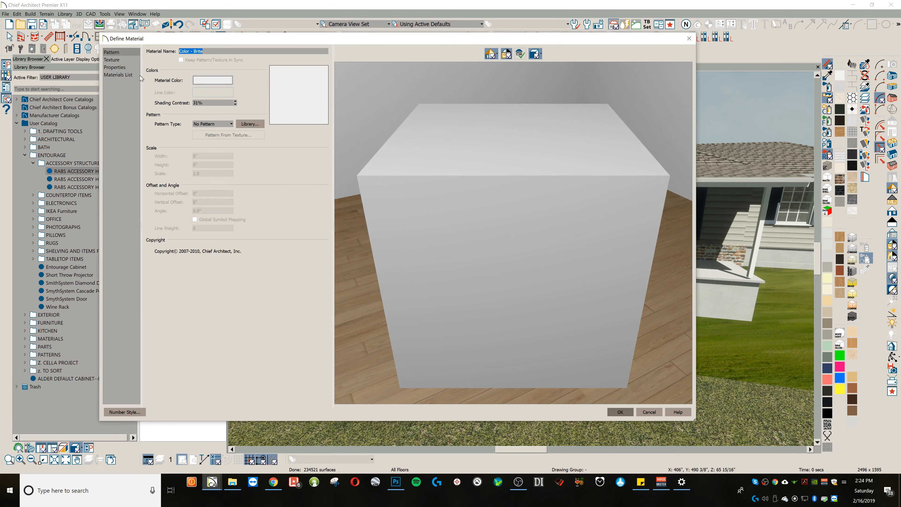
click(116, 61)
click(314, 289)
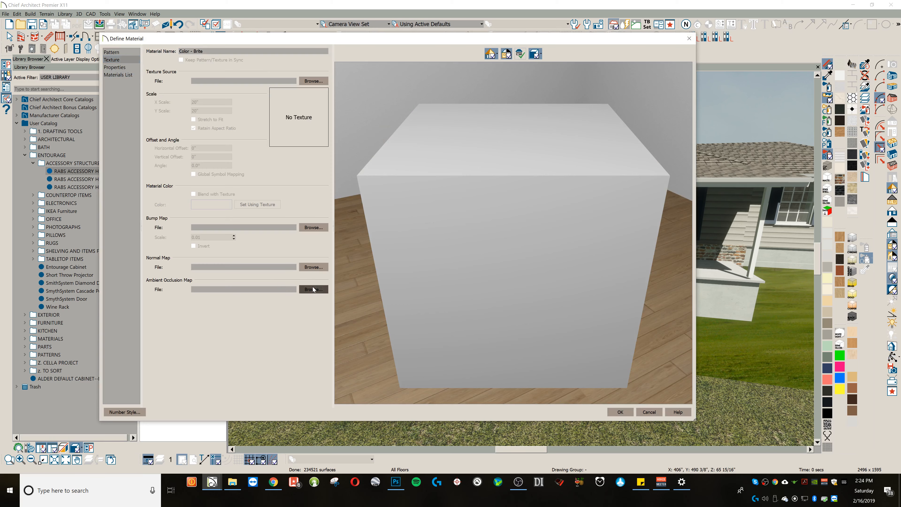
click(369, 170)
double_click(325, 158)
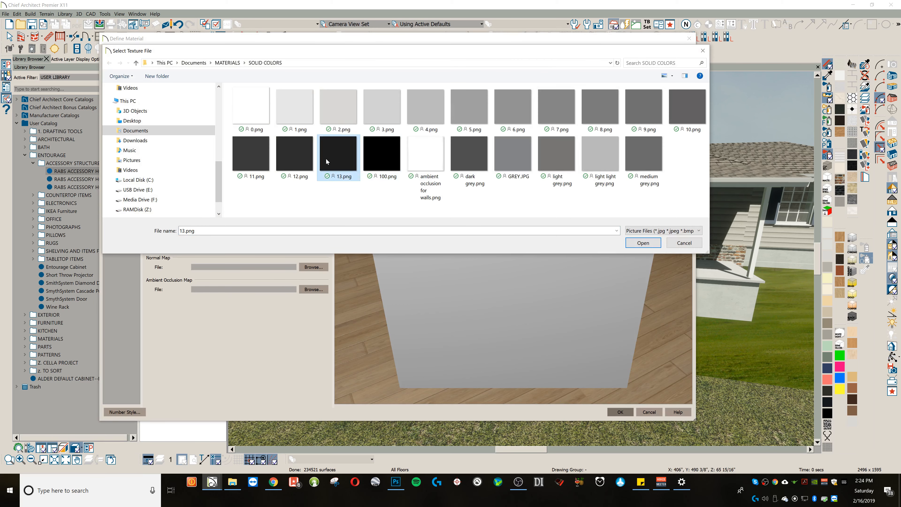
click(619, 412)
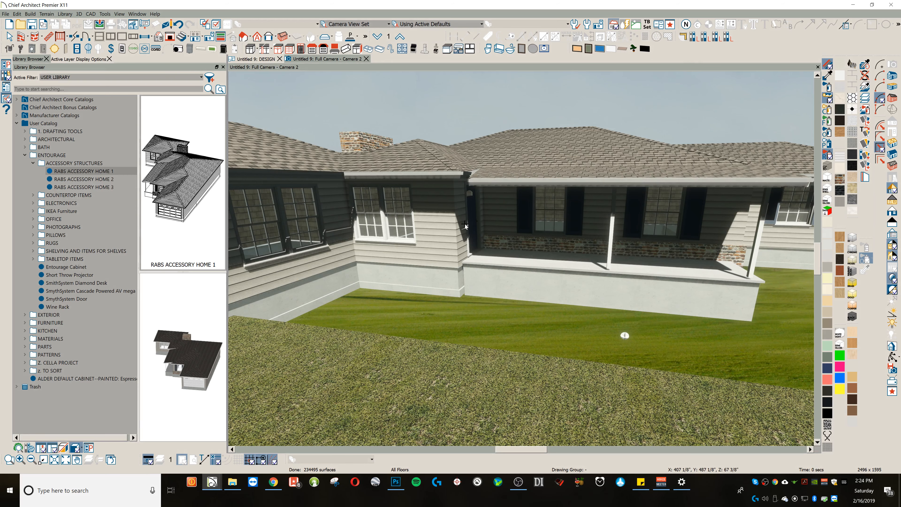
Step: Assign 12.png as the ambient occlusion map of the light beige fiber siding material on the neighbouring house
click(464, 225)
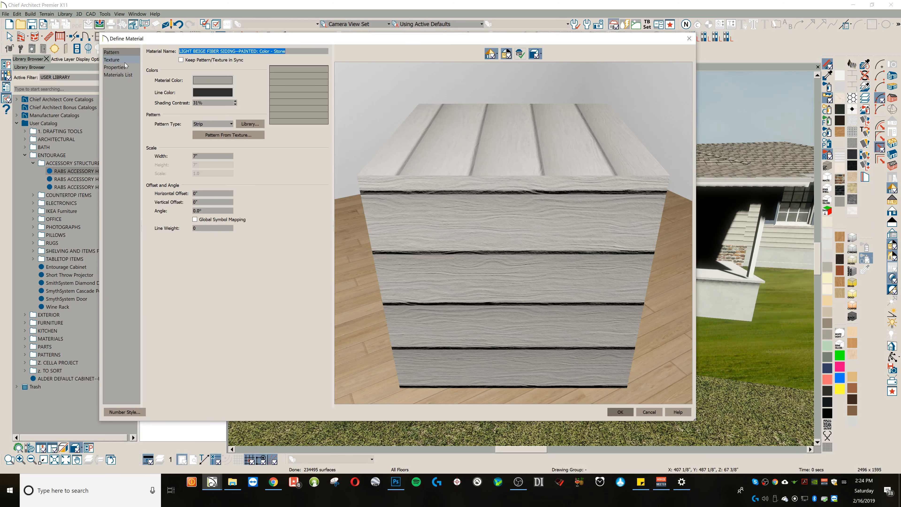
click(123, 61)
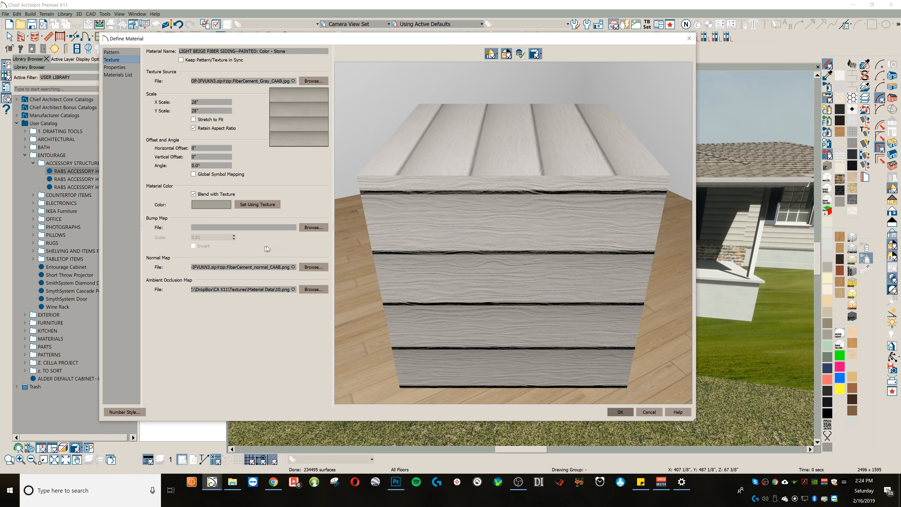
click(316, 289)
double_click(291, 163)
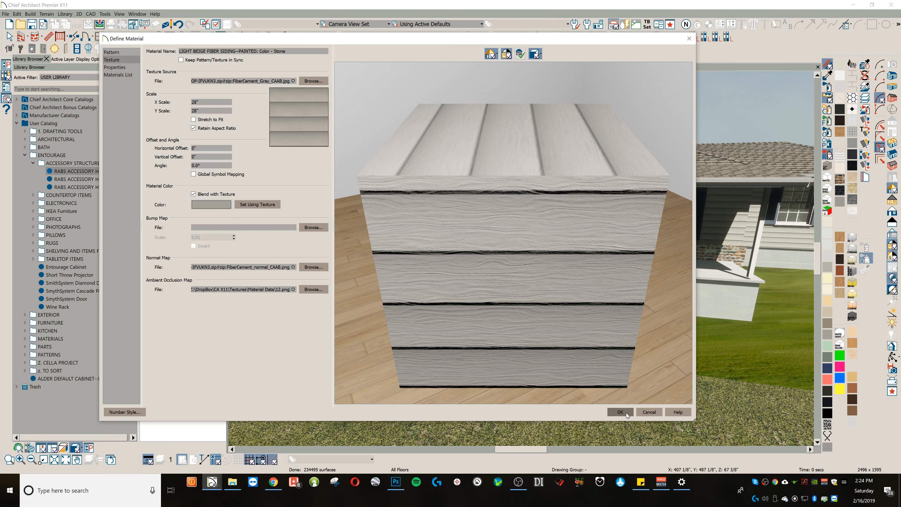
click(626, 414)
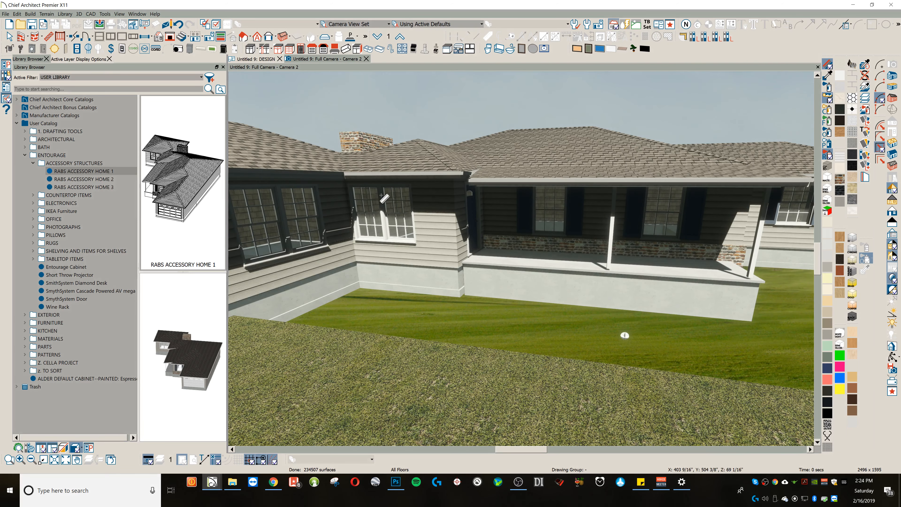
Step: Assign 12.png as the ambient occlusion map of the Color - Brite material on the neighbouring house's foundation wall
click(398, 270)
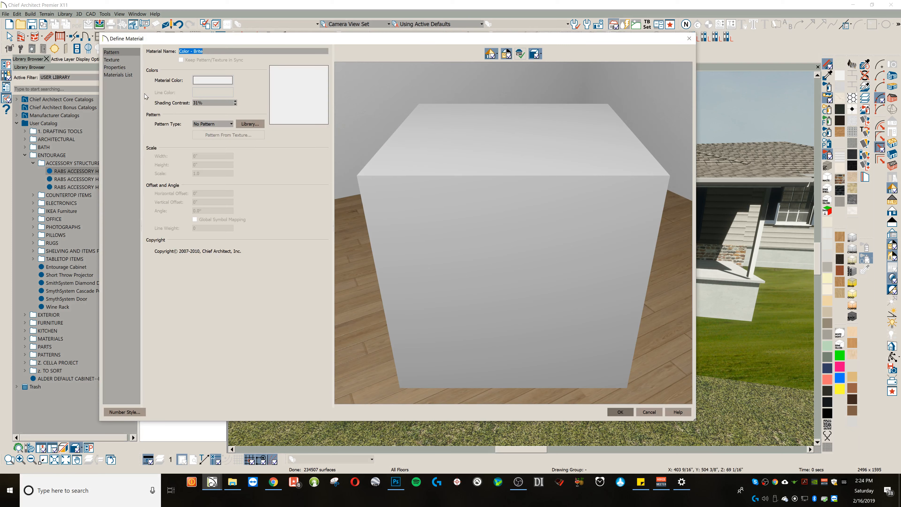
click(113, 61)
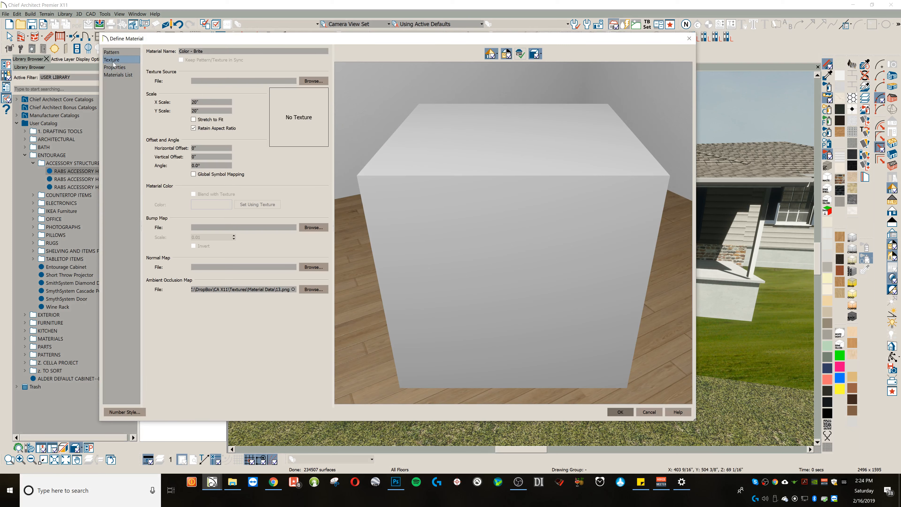
click(313, 289)
double_click(305, 165)
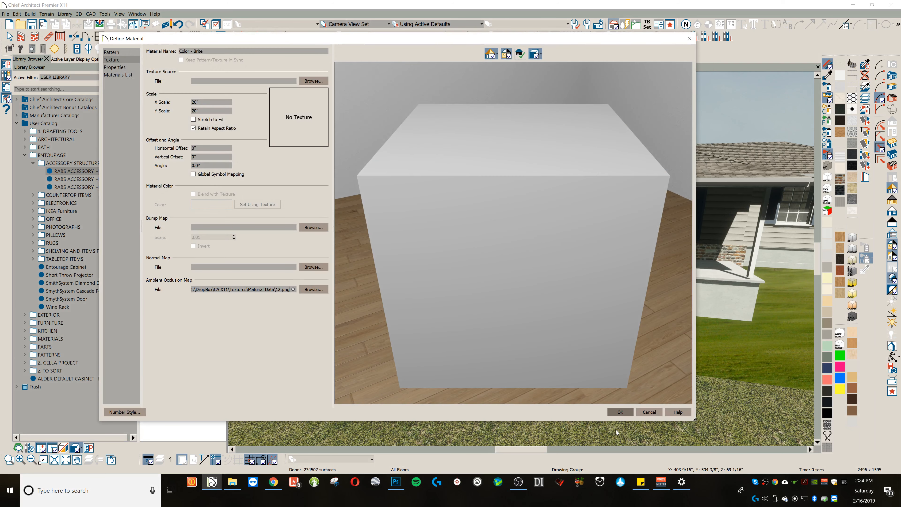
click(620, 412)
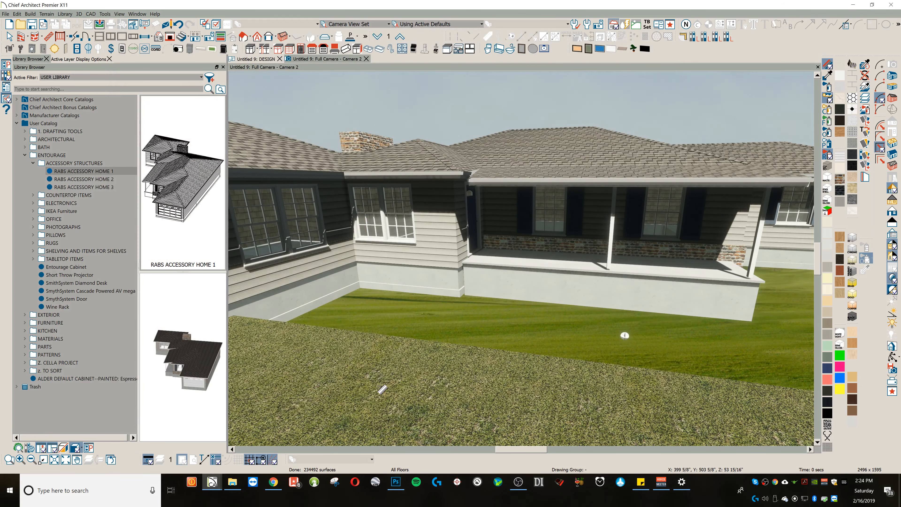
Step: Return to the kitchen interior and set the Physically Based camera exposure to 0.2547
key(o)
scroll(447, 325, down, 1)
middle_drag(442, 333, 613, 173)
scroll(563, 278, down, 3)
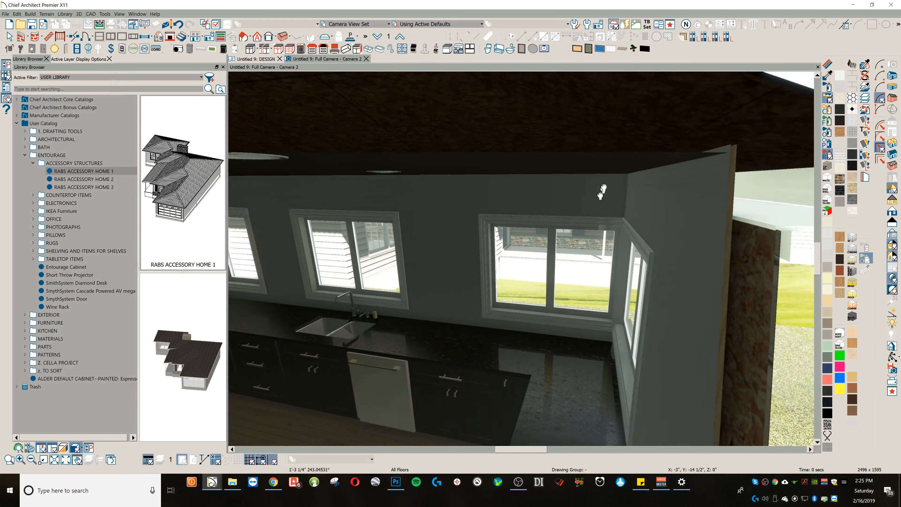
scroll(613, 173, down, 3)
drag(562, 229, 596, 223)
click(892, 233)
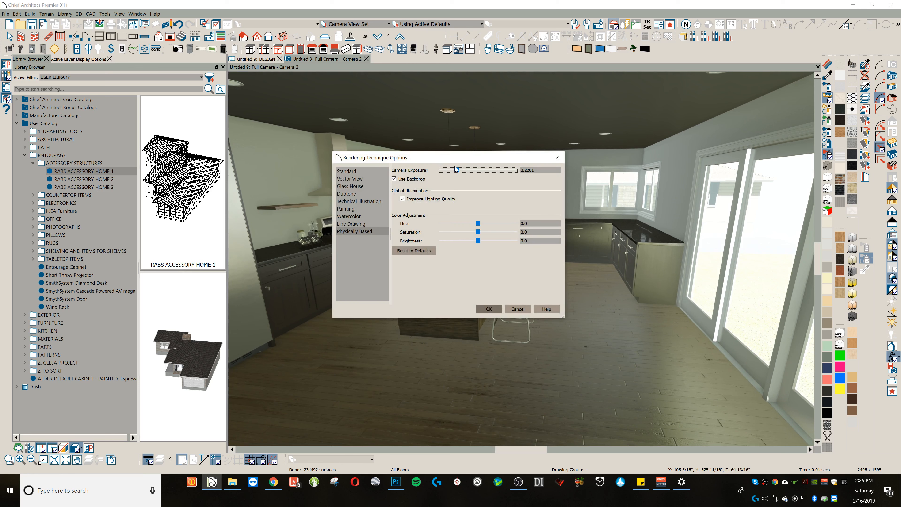
drag(459, 167, 460, 168)
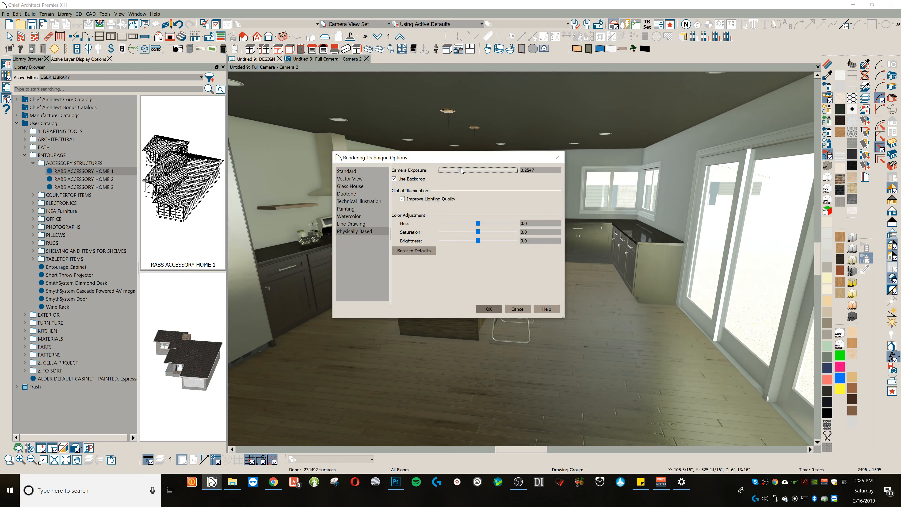
click(488, 309)
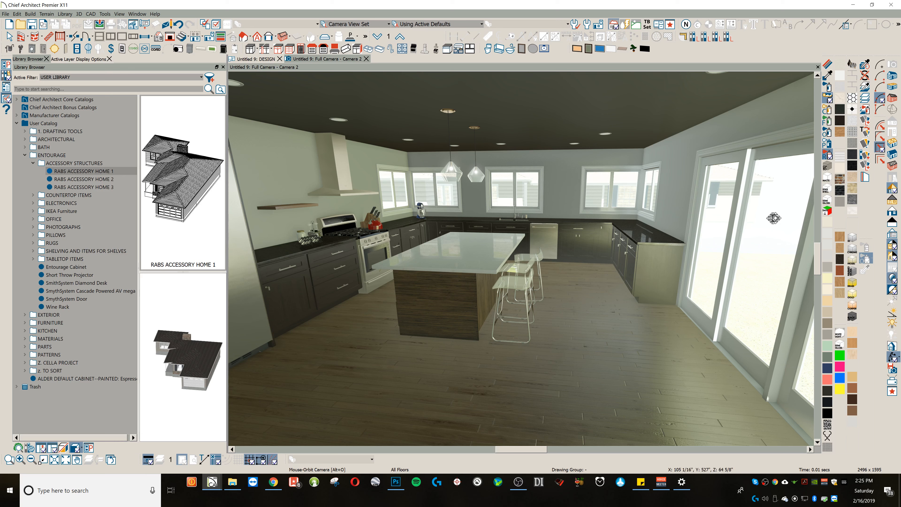
Step: Light Camera 2 with a generic sun that does not follow the camera, at 140° direction and -22° tilt
click(891, 314)
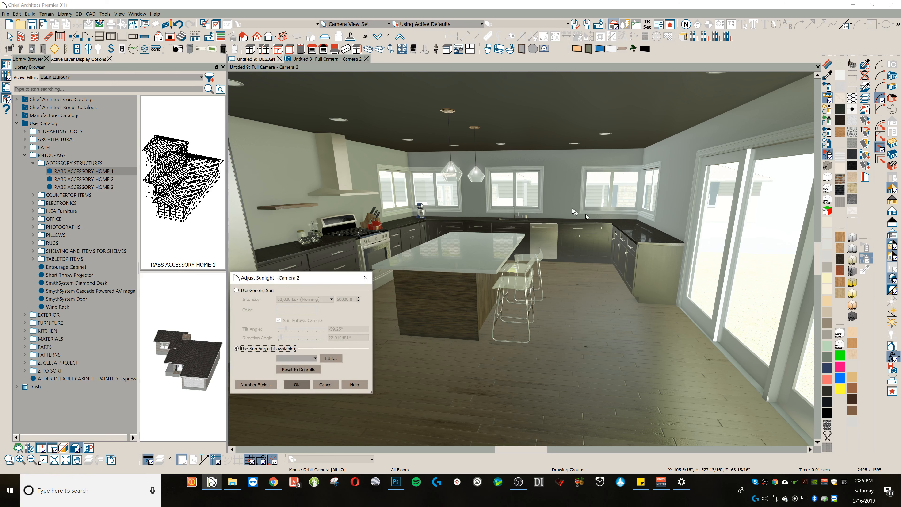
click(236, 290)
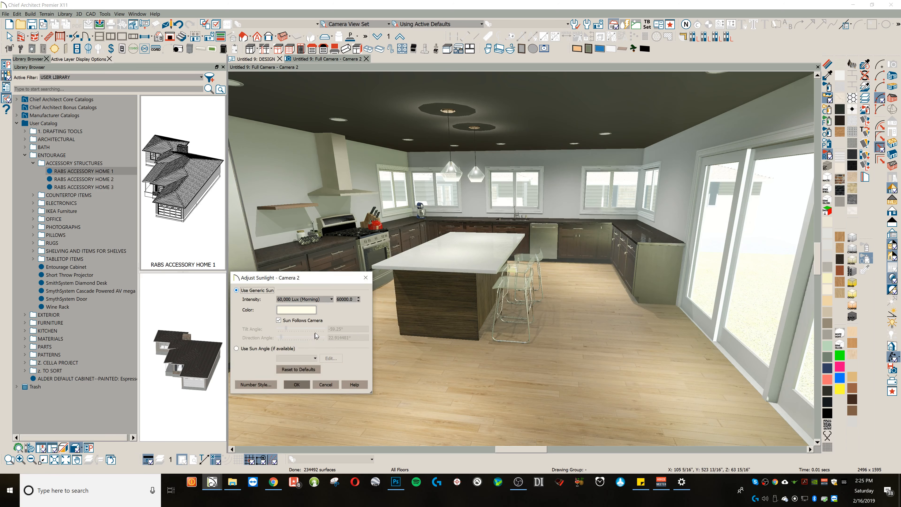
click(279, 320)
double_click(357, 336)
text(140)
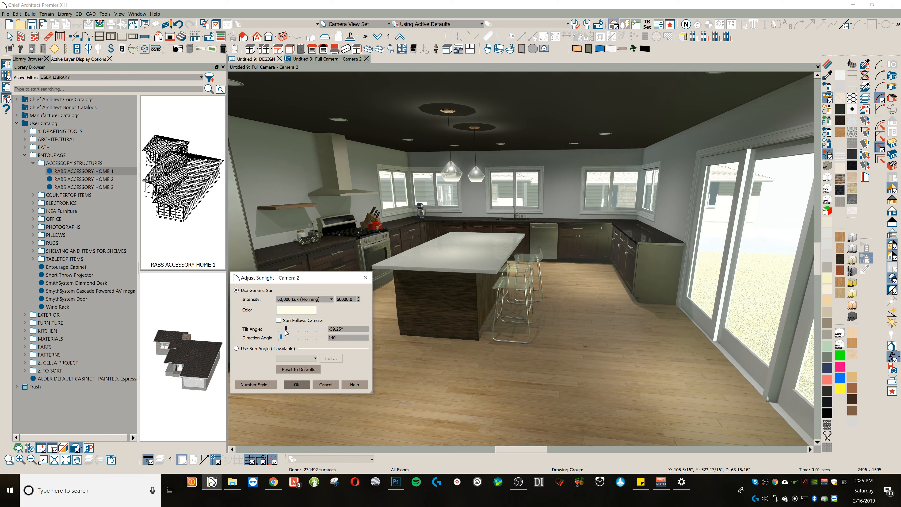
key(Tab)
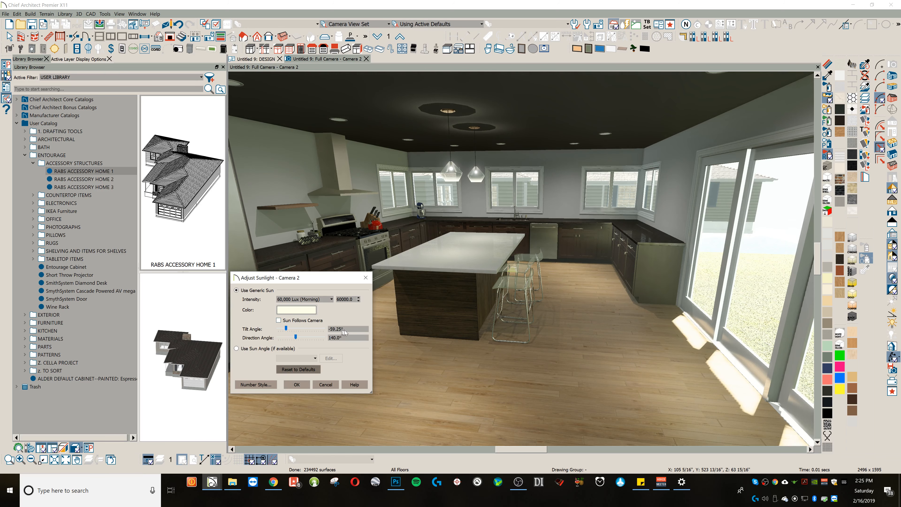
drag(361, 327, 287, 328)
text(-22)
key(Tab)
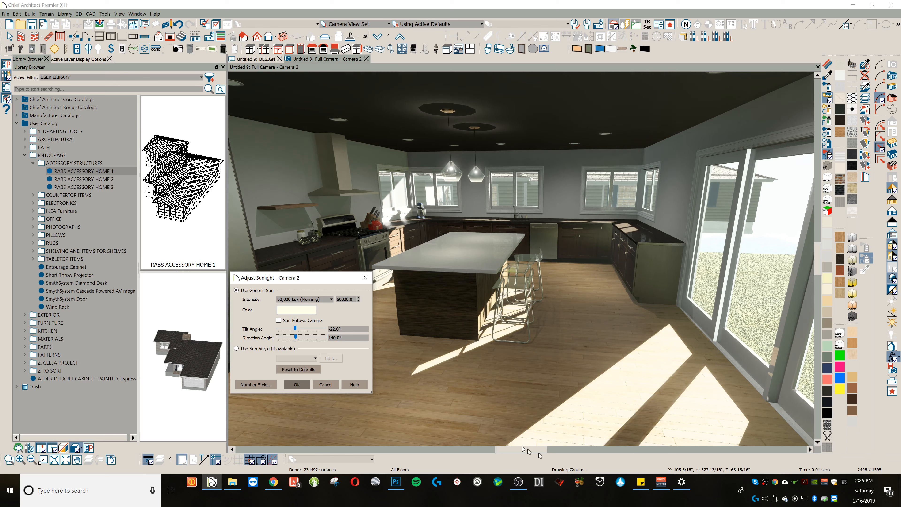
click(302, 387)
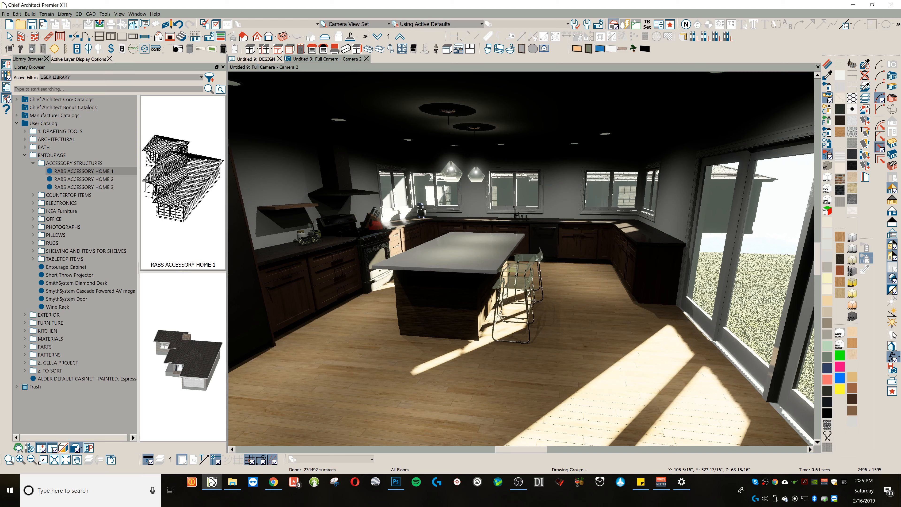
Step: Add a light source in the floor plan at the inner counter corner beside the sliding-door wall and select it
click(893, 334)
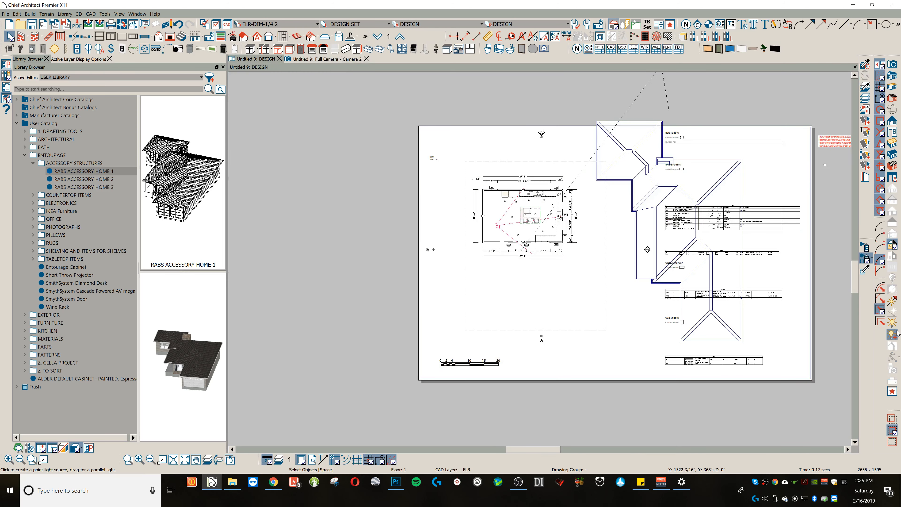
scroll(544, 235, up, 2)
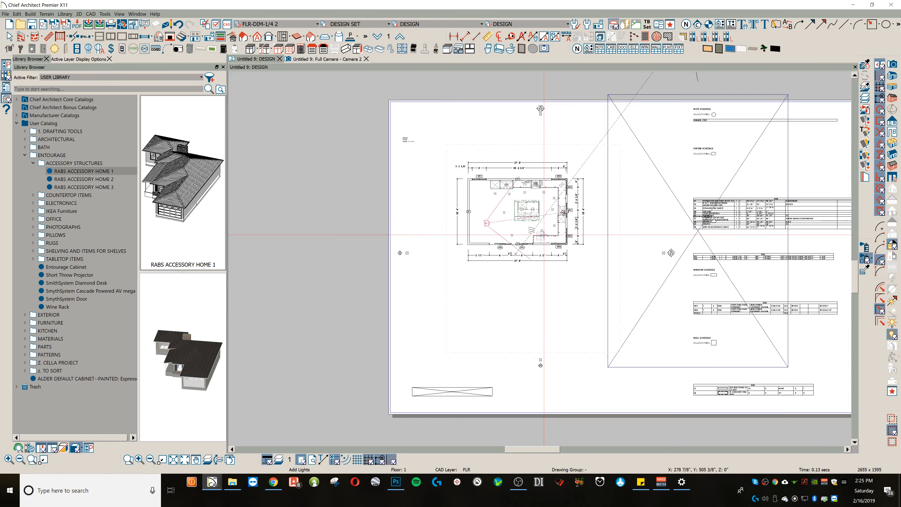
scroll(544, 234, up, 4)
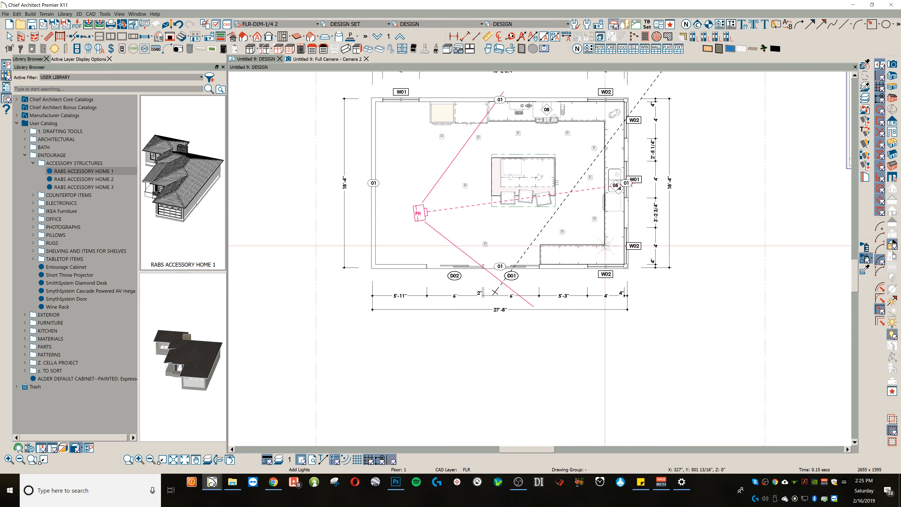
key(space)
click(608, 247)
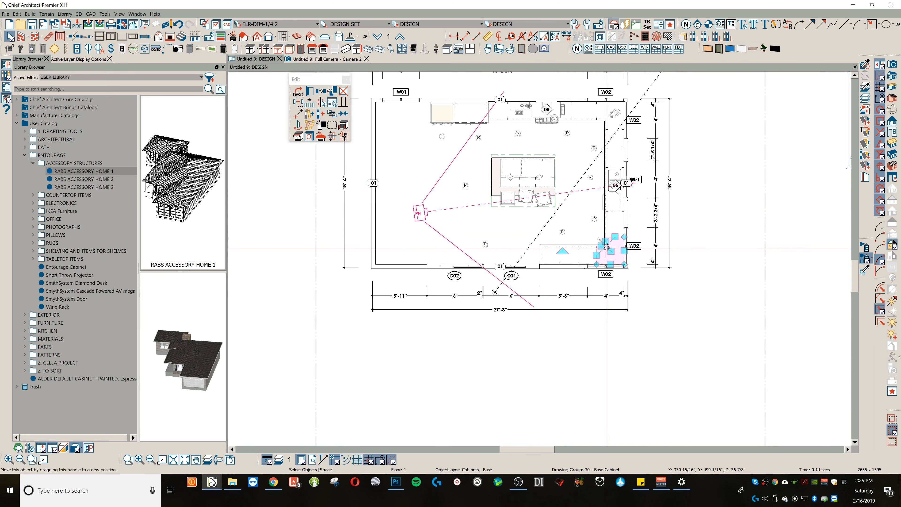
click(605, 246)
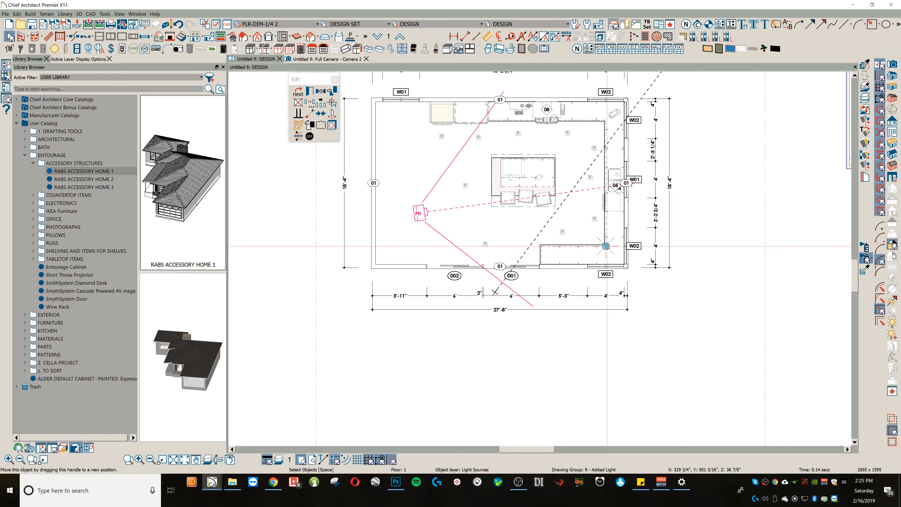
Step: Make the added light a red spot light of 90000 lumens with 140° direction, 180° cut-off angle and drop-off rate 35
double_click(606, 245)
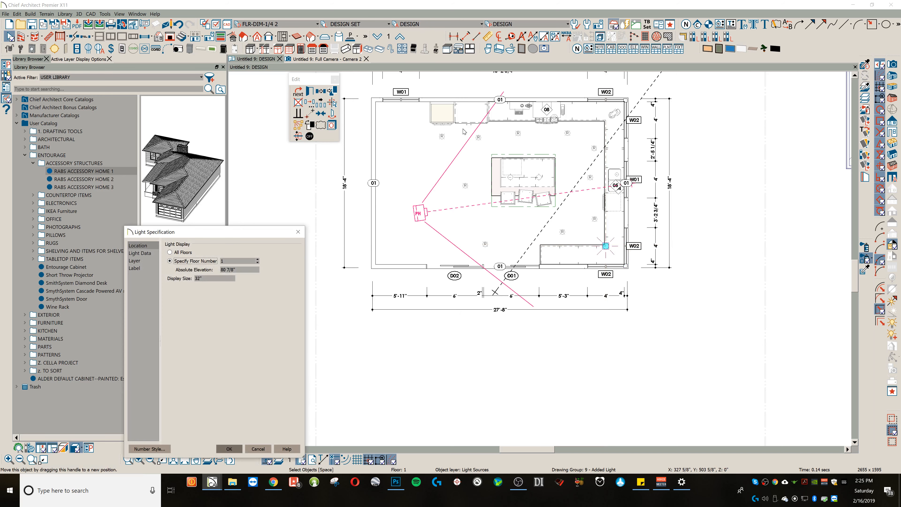
click(153, 254)
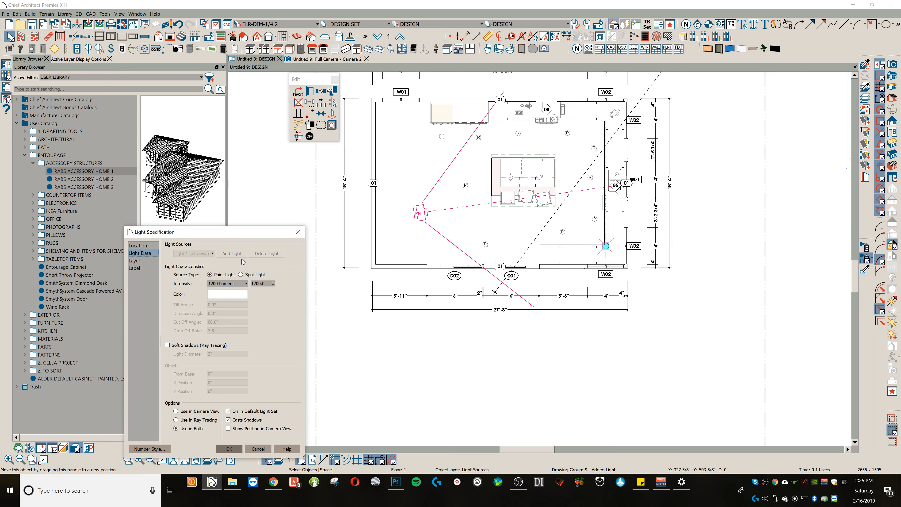
click(256, 275)
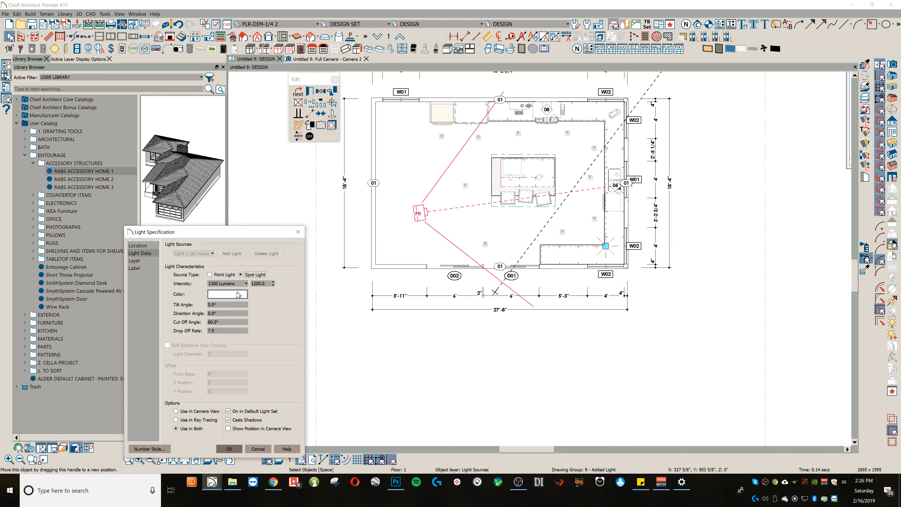
drag(228, 304, 189, 301)
key(Tab)
double_click(256, 283)
click(223, 295)
click(126, 310)
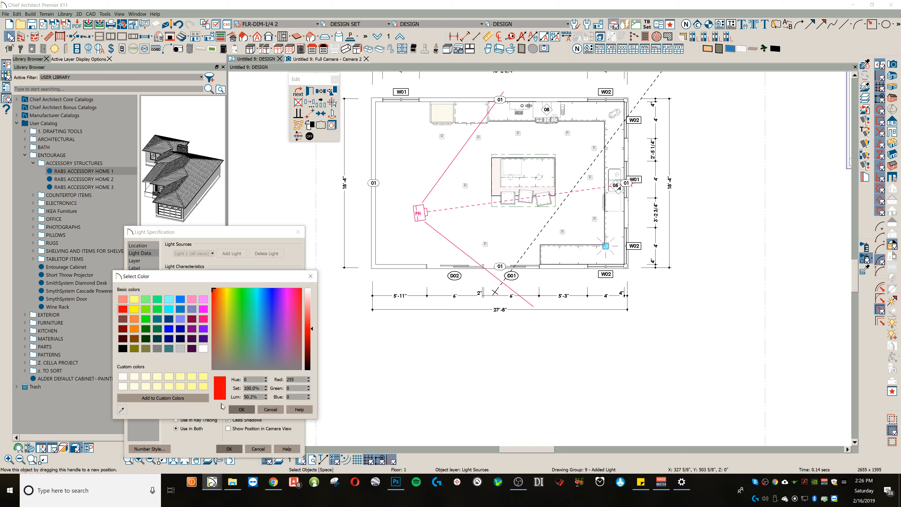
click(235, 409)
Step: Set the red spot light's tilt angle to -15° and its absolute elevation to 60"
double_click(220, 305)
text(-15)
key(Tab)
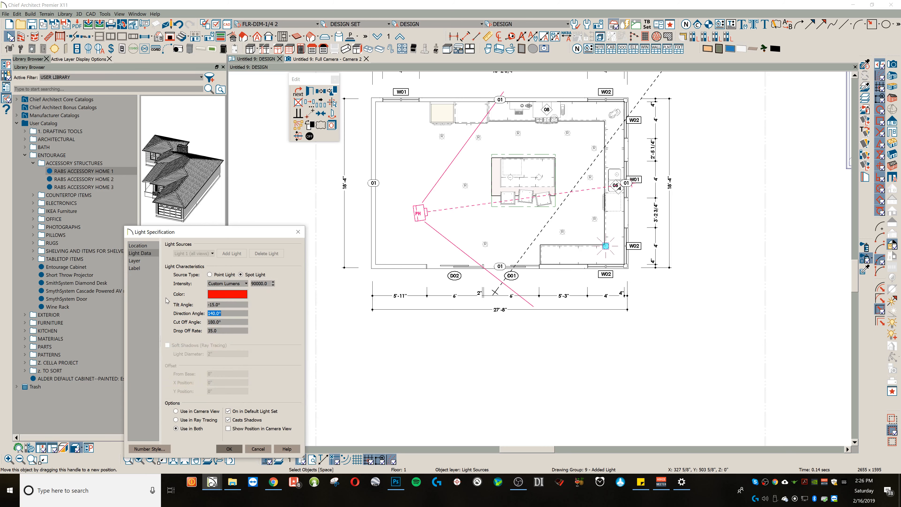
click(141, 245)
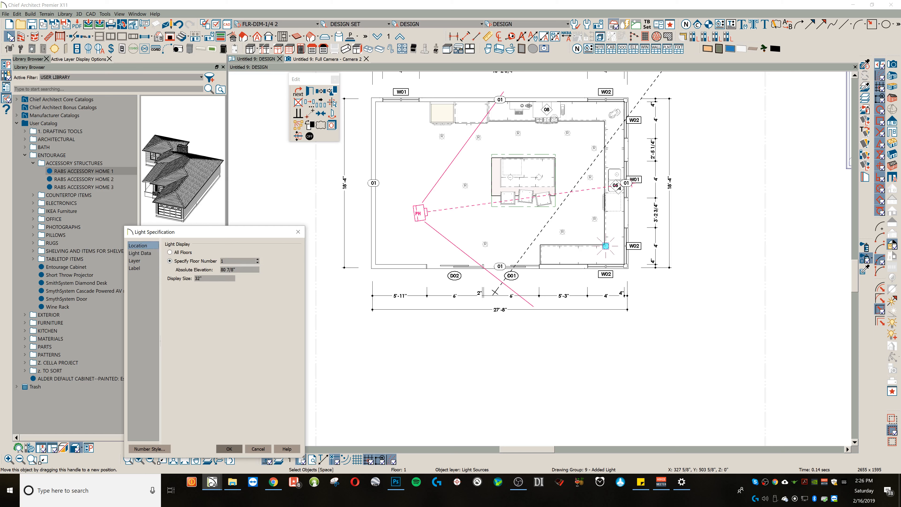
text(60)
click(144, 254)
click(240, 421)
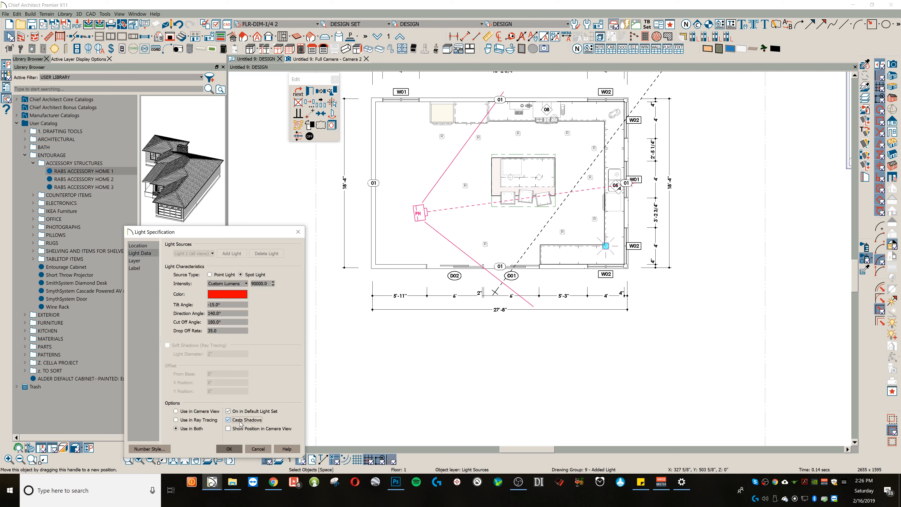
click(238, 449)
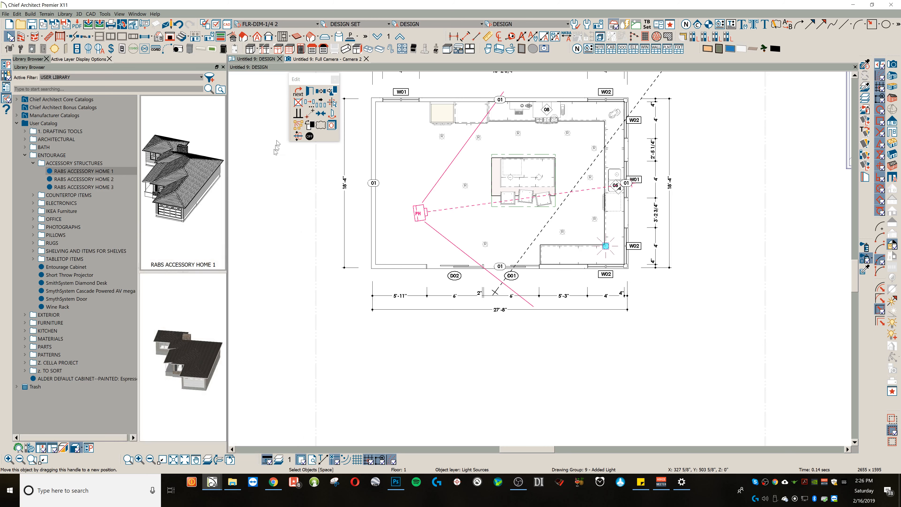
Step: Raise the added red spot light's intensity to 150000 lumens through Camera 2's light adjustments
click(316, 59)
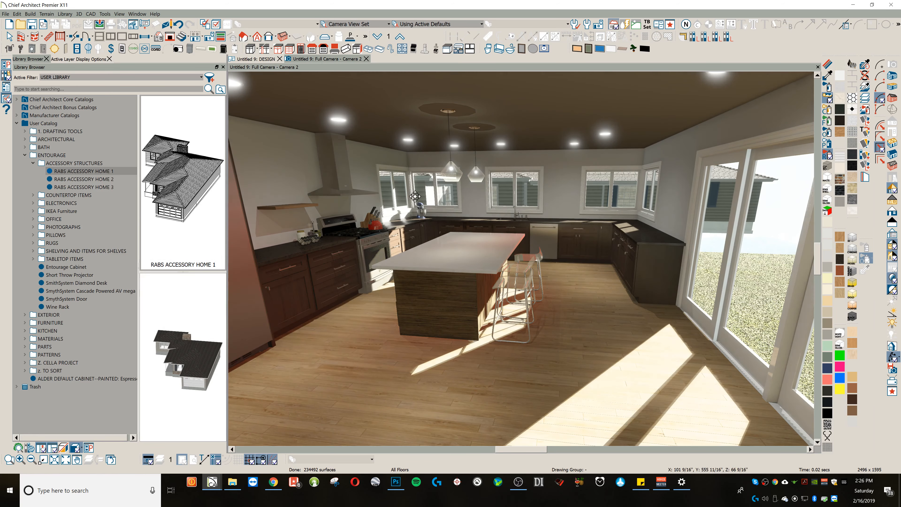
scroll(446, 188, down, 5)
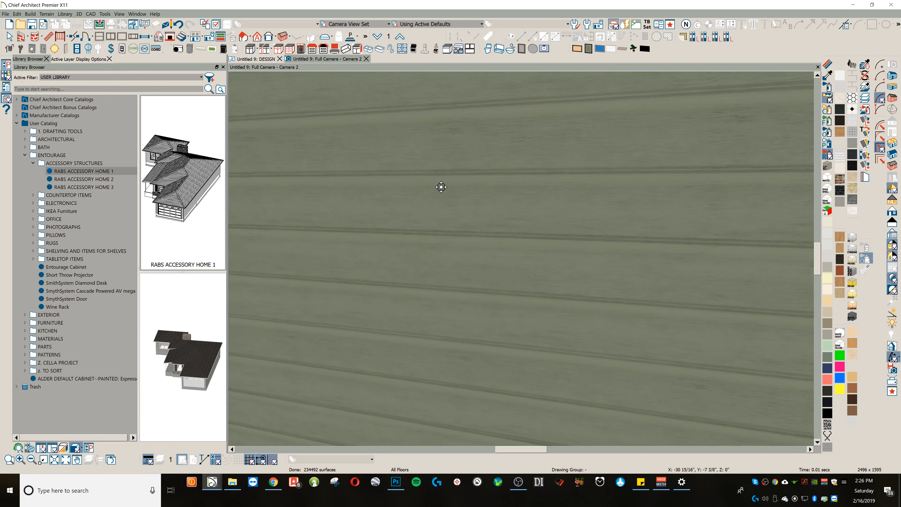
scroll(441, 185, up, 5)
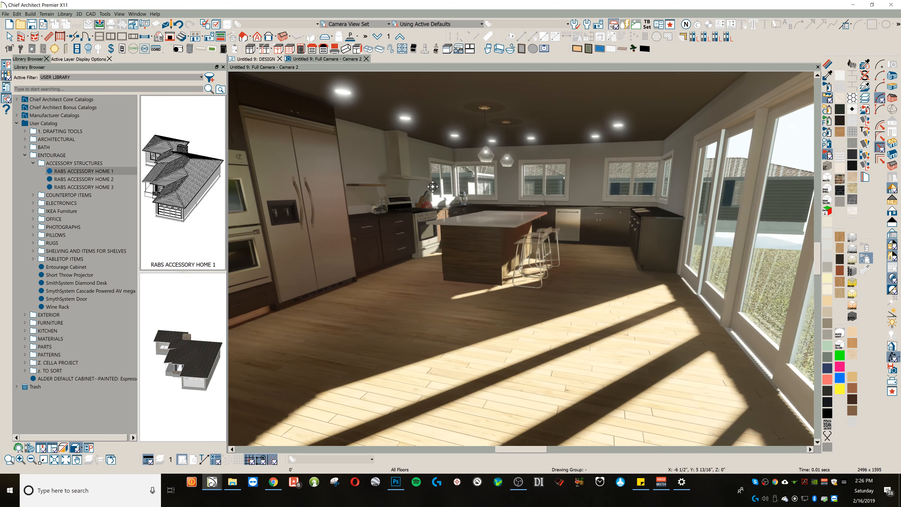
scroll(440, 189, up, 2)
scroll(452, 195, up, 2)
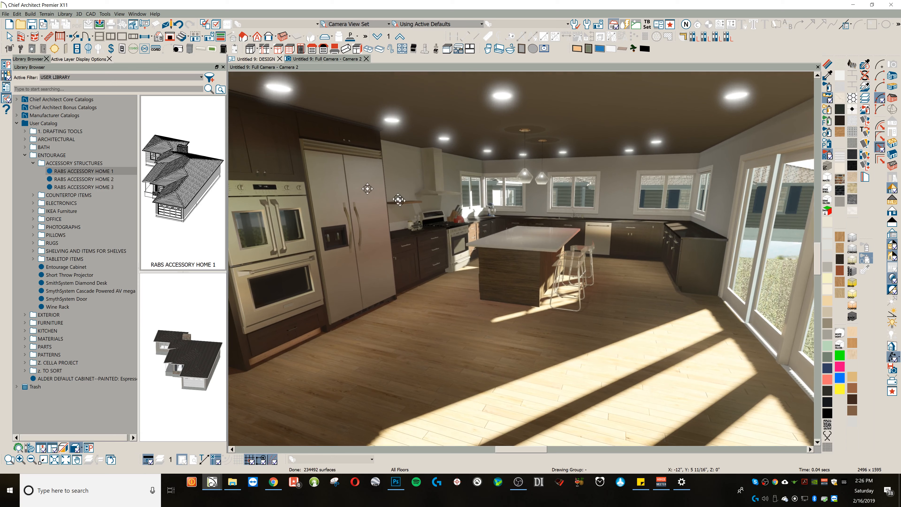
click(894, 324)
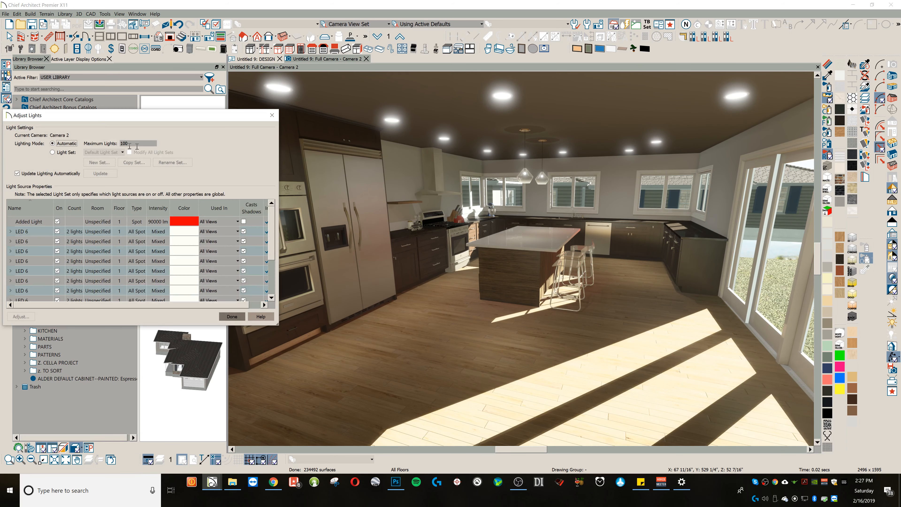
click(161, 223)
double_click(160, 222)
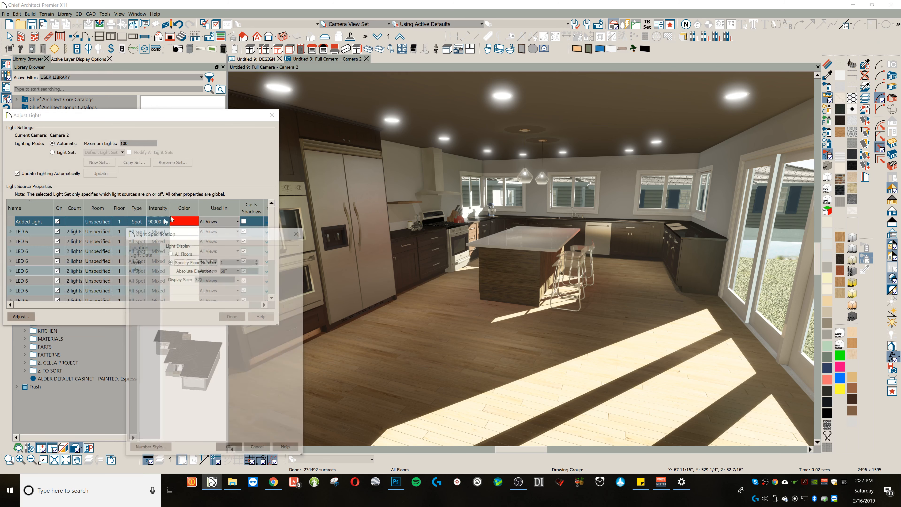
click(139, 253)
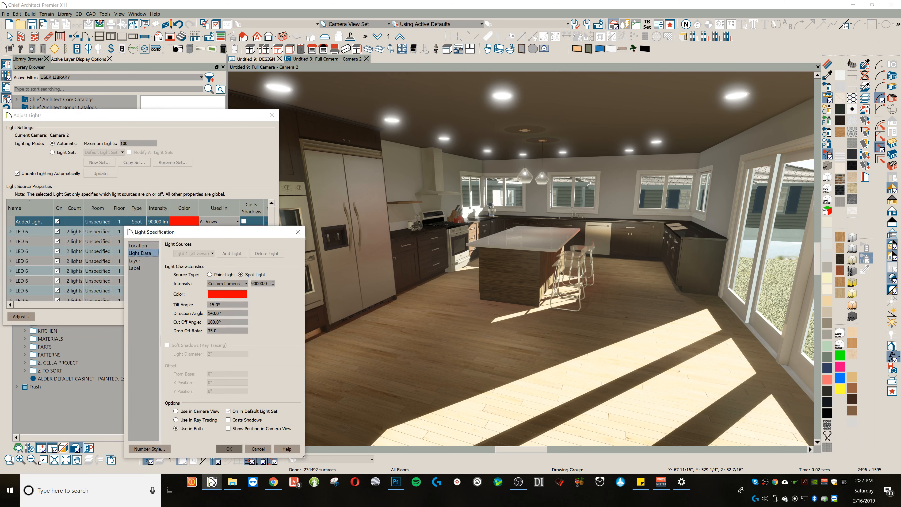
drag(257, 285, 242, 283)
key(Return)
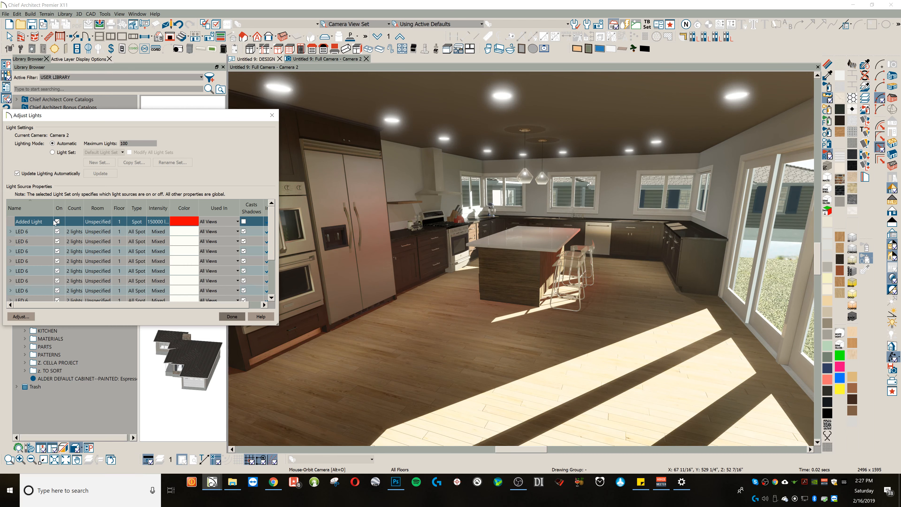
Step: Change the added spot light's colour from red to a pale yellow custom colour and finish adjusting the lights
click(171, 225)
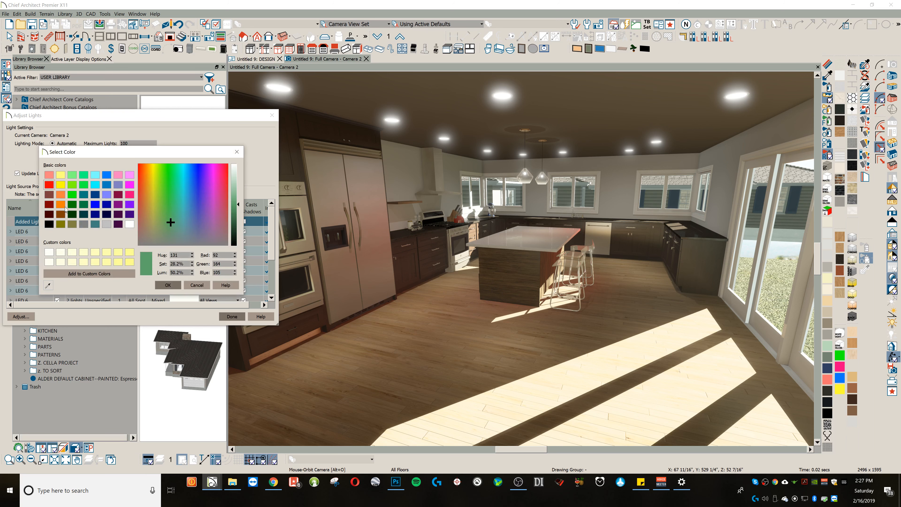
click(72, 252)
click(167, 286)
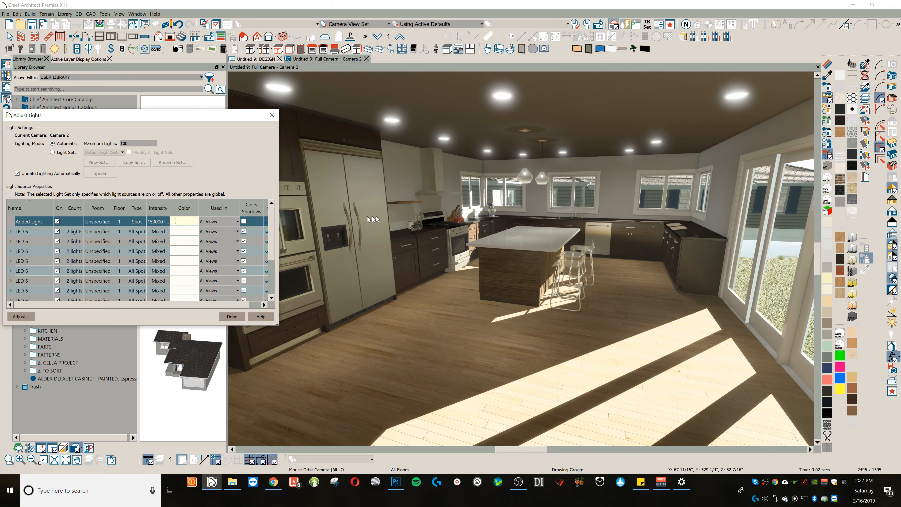
click(231, 316)
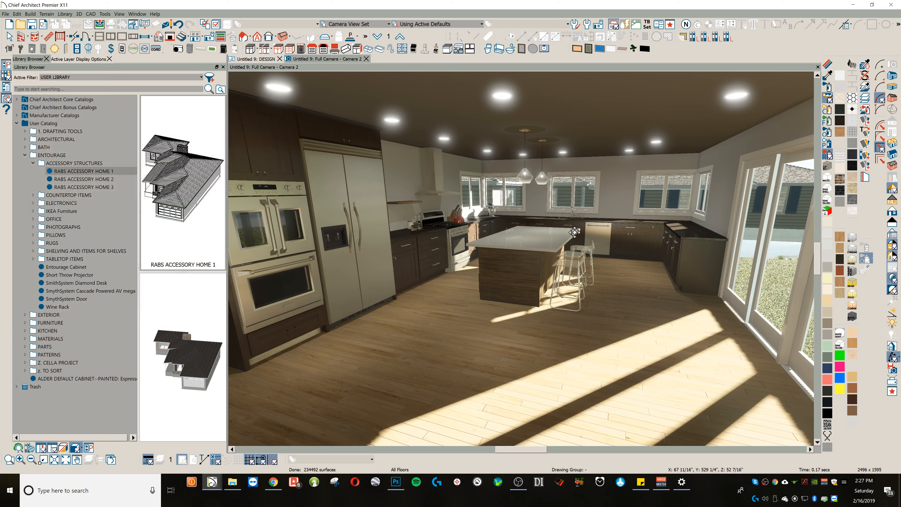
Step: Examine how the changed spot light affects the kitchen around the island and perimeter counters in Camera 2
scroll(574, 232, up, 5)
drag(549, 221, 455, 227)
middle_drag(515, 224, 426, 214)
scroll(371, 210, up, 4)
drag(364, 210, 497, 206)
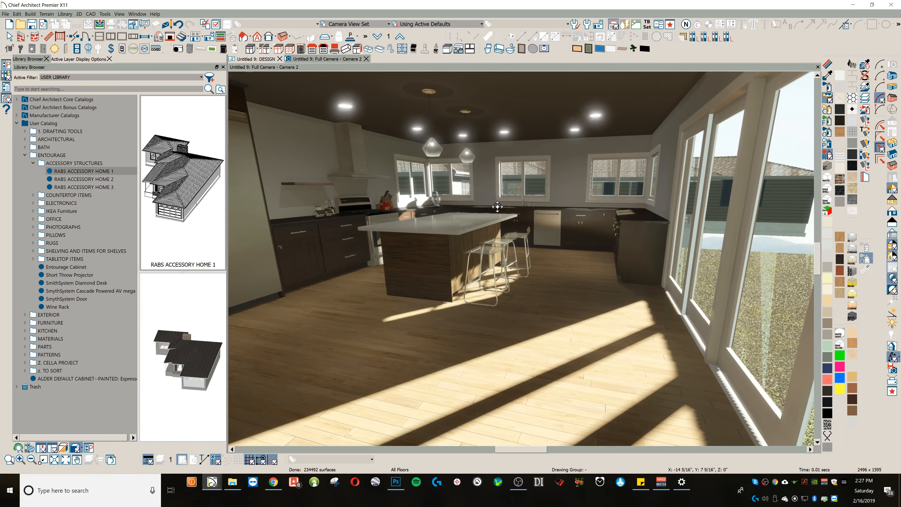
scroll(463, 200, down, 3)
middle_drag(459, 200, 501, 212)
Step: Set the base cabinet defaults to a backsplash 18" high and 1/2" thick
click(251, 50)
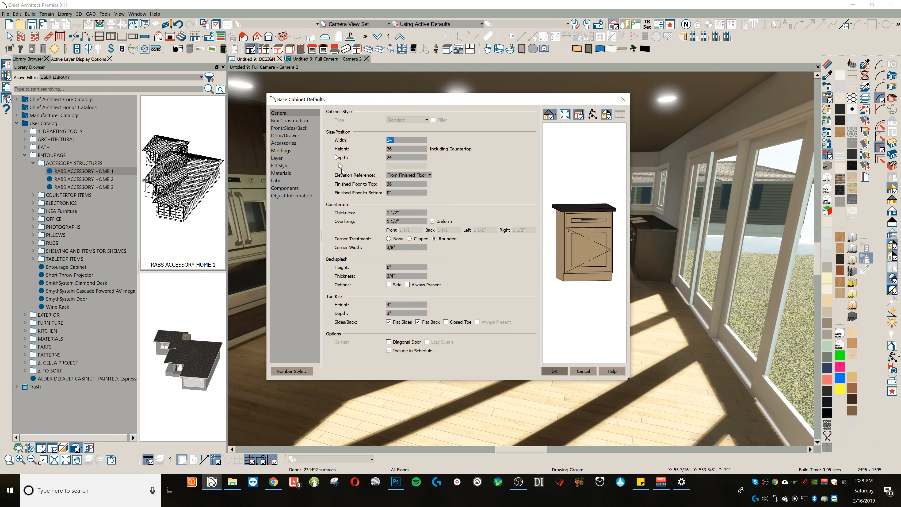
click(394, 267)
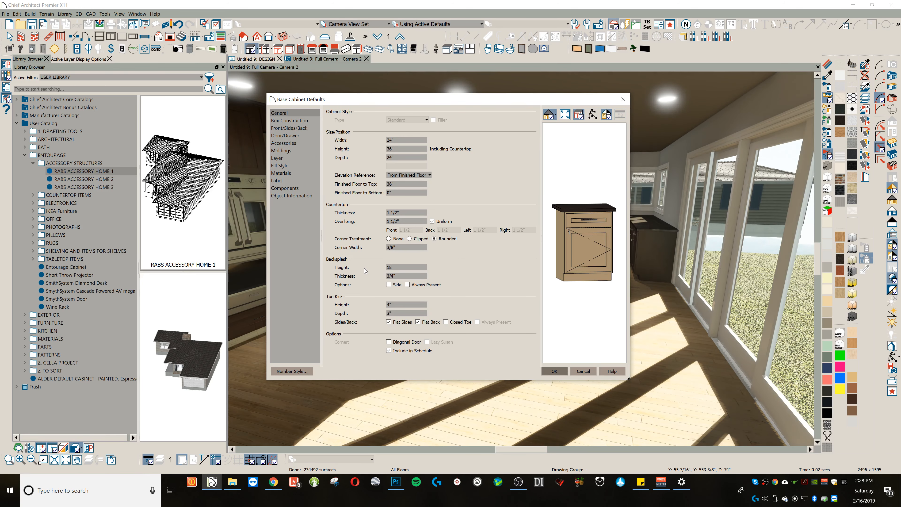
text(18)
click(406, 277)
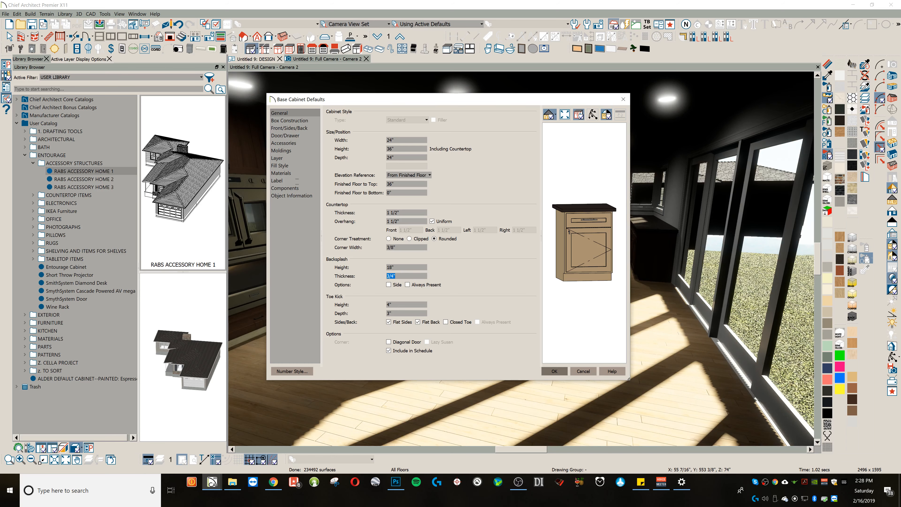
text(1/2)
key(Tab)
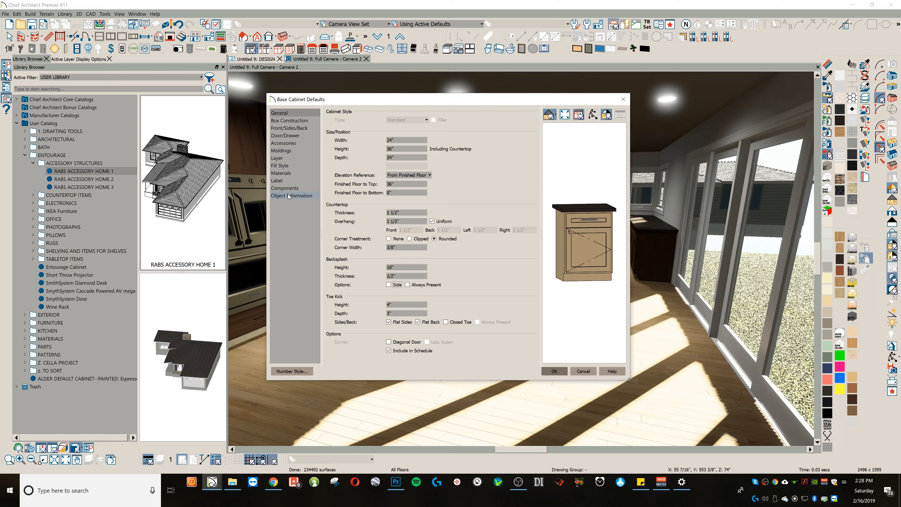
Step: Assign WHITE GLOSS SUBWAY TILE WITH GREY GROUT from the user tile library to the default base cabinet backsplash
click(281, 173)
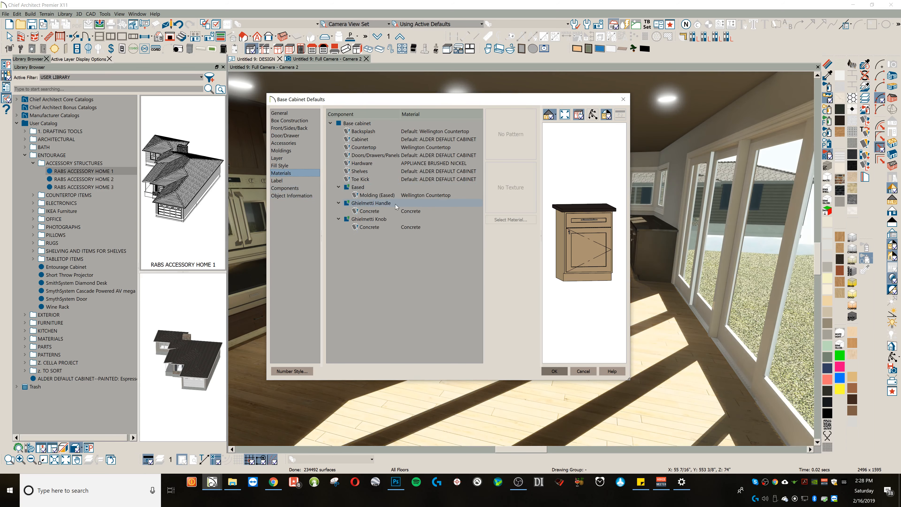
click(383, 131)
click(522, 220)
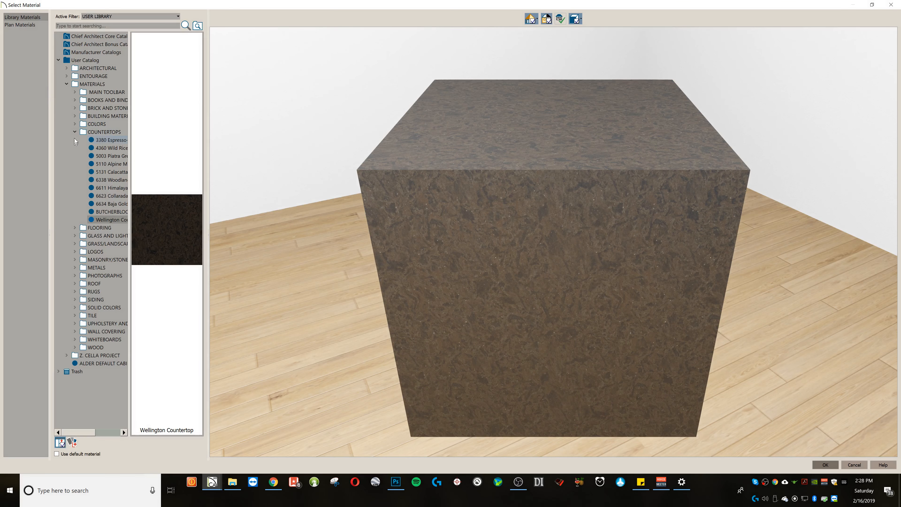
click(74, 132)
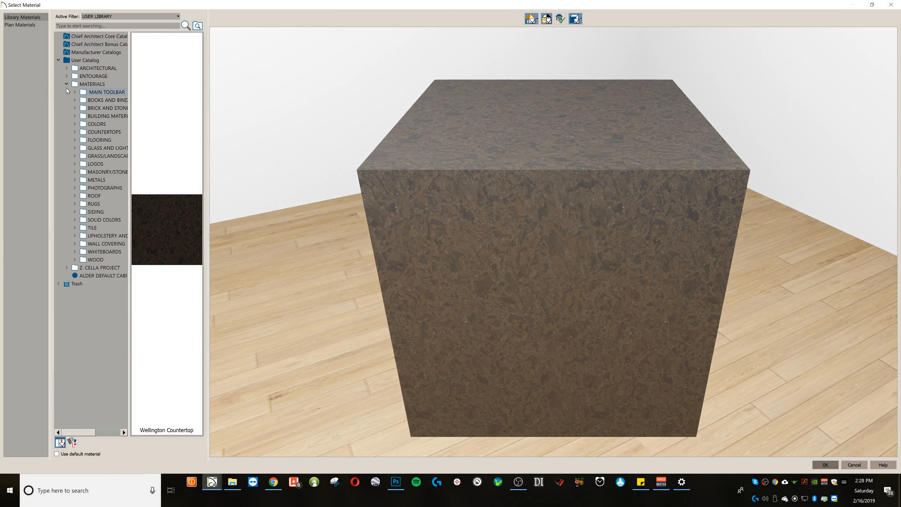
click(74, 228)
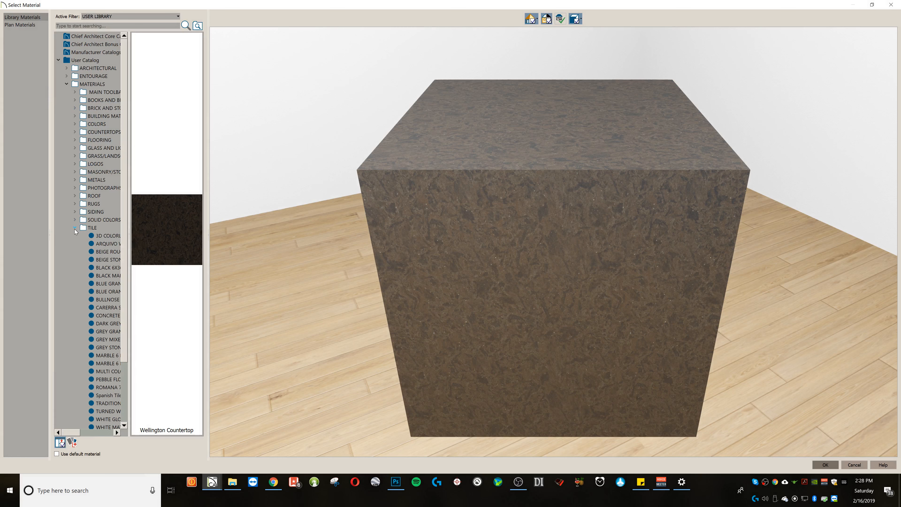
scroll(115, 326, down, 2)
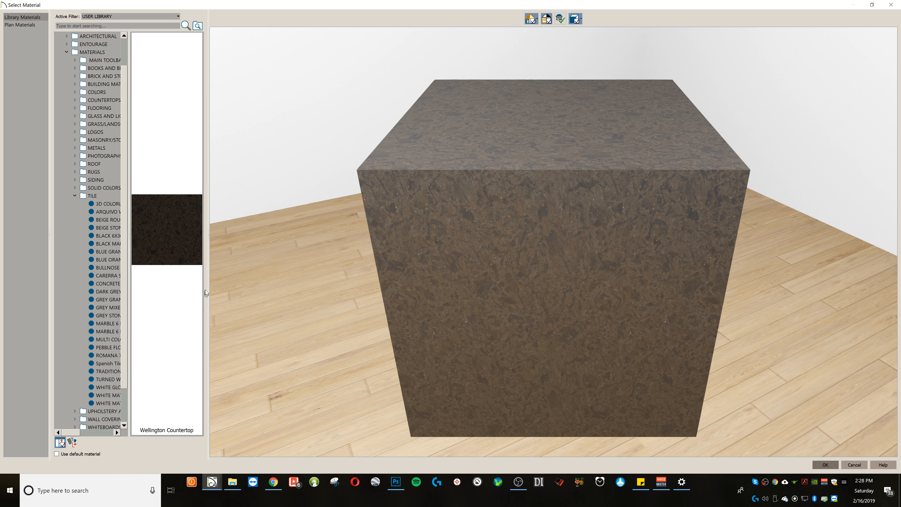
drag(209, 278, 337, 270)
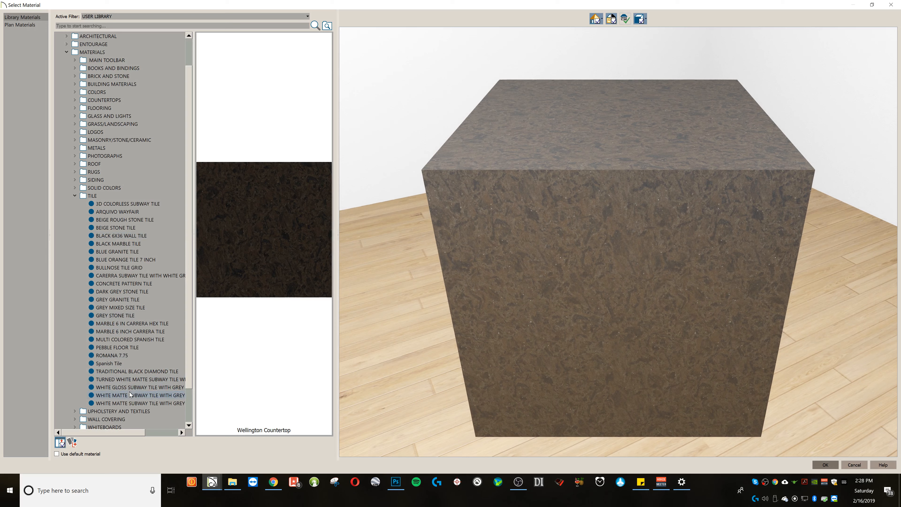
click(144, 387)
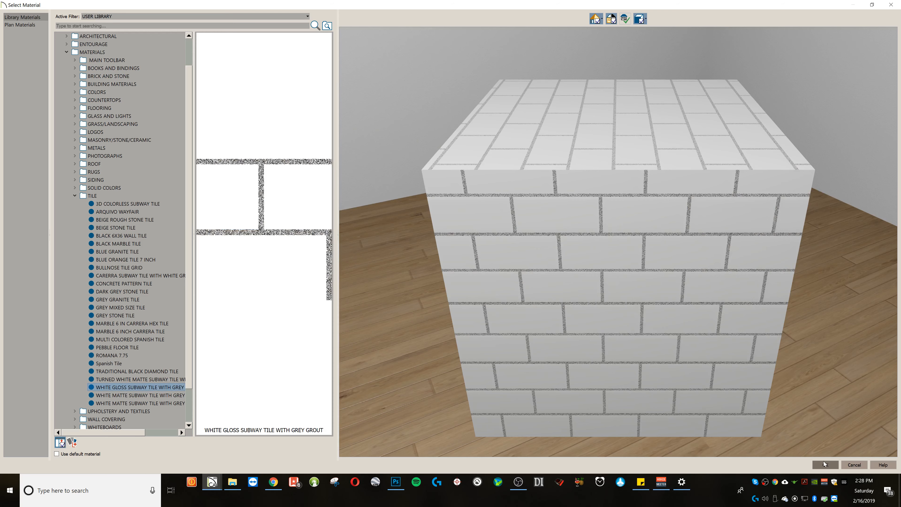
click(825, 464)
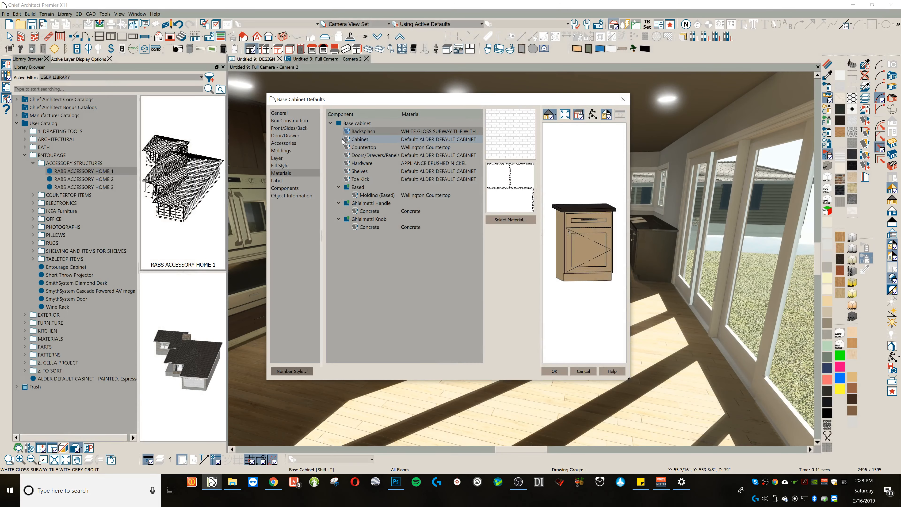
Step: Assign 5131 Calacatta-Caesarstone to the default base cabinet countertop and apply the cabinet defaults
click(365, 147)
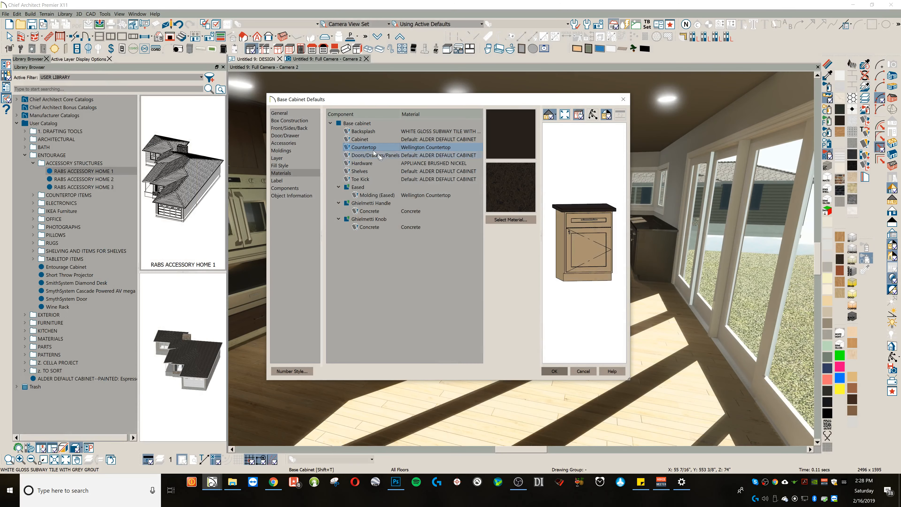
click(519, 219)
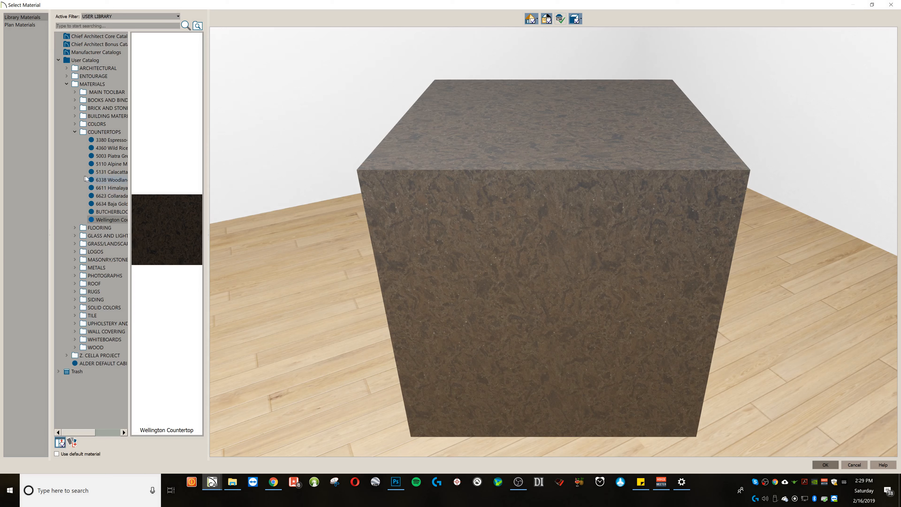
click(108, 157)
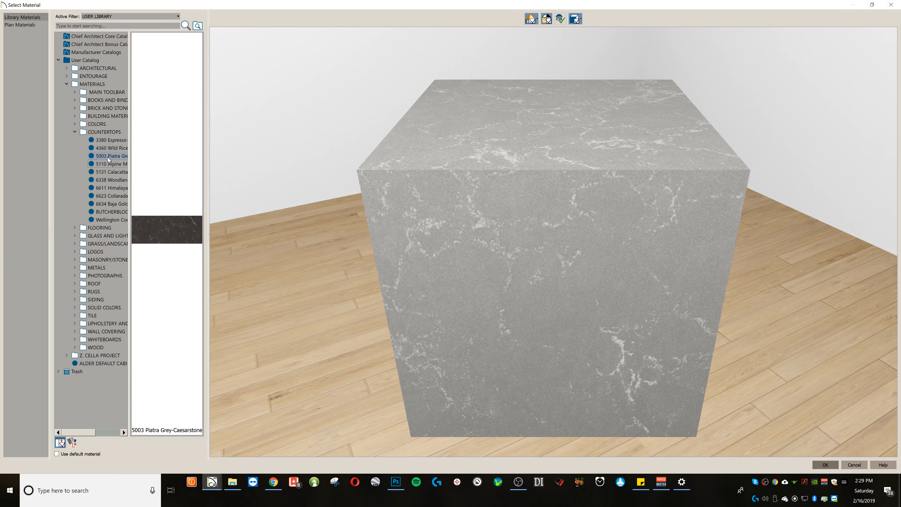
key(Down)
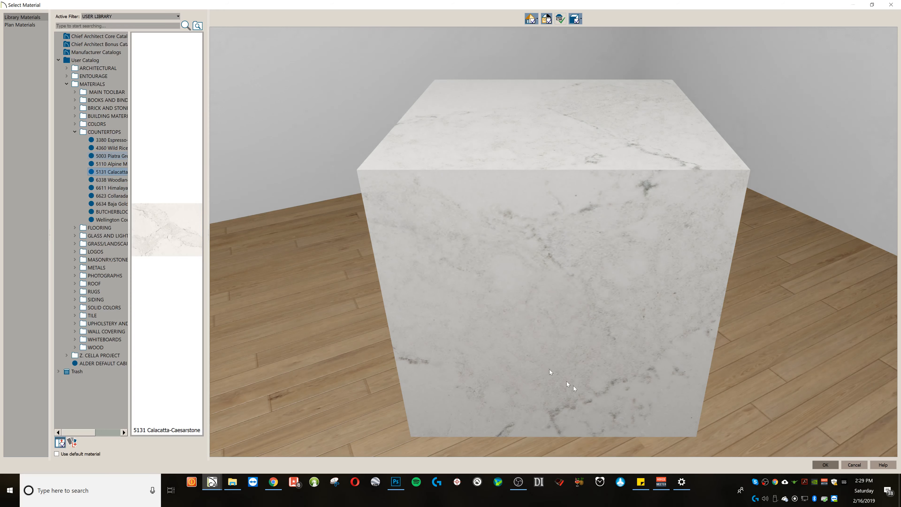
click(824, 463)
click(553, 371)
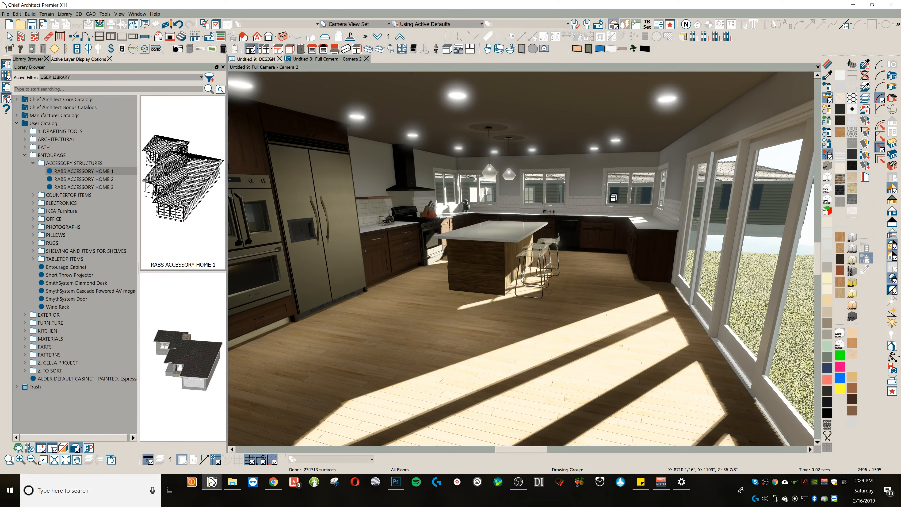
Step: Sample the perimeter countertop's 5131 Calacatta-Caesarstone and paint it onto the white matte island countertop
click(891, 357)
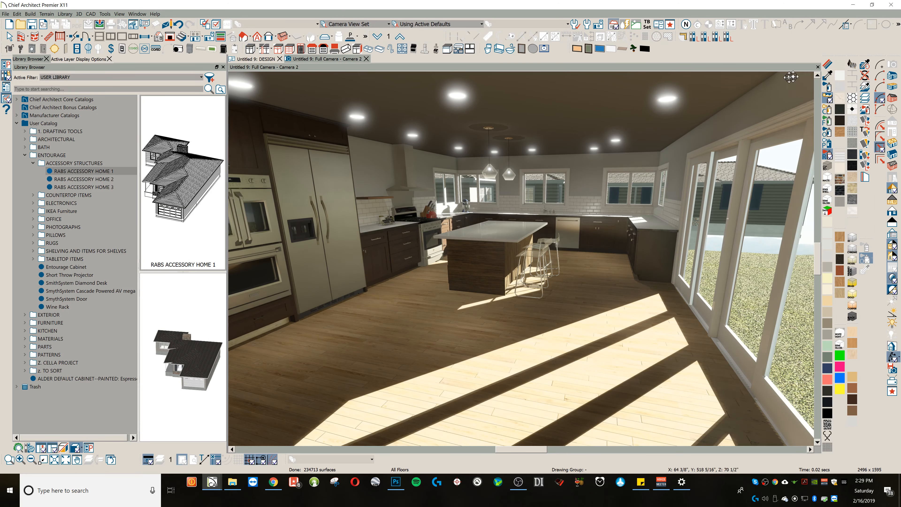
click(827, 75)
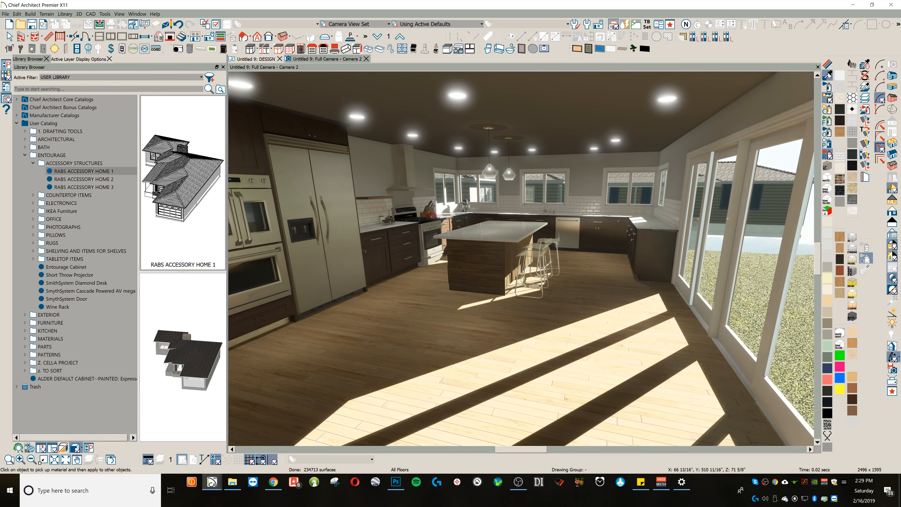
click(650, 221)
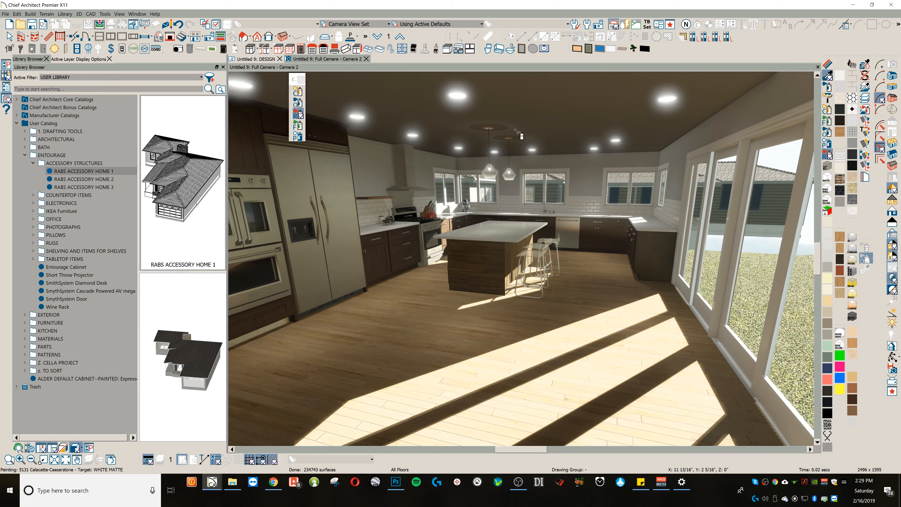
middle_drag(574, 252, 574, 252)
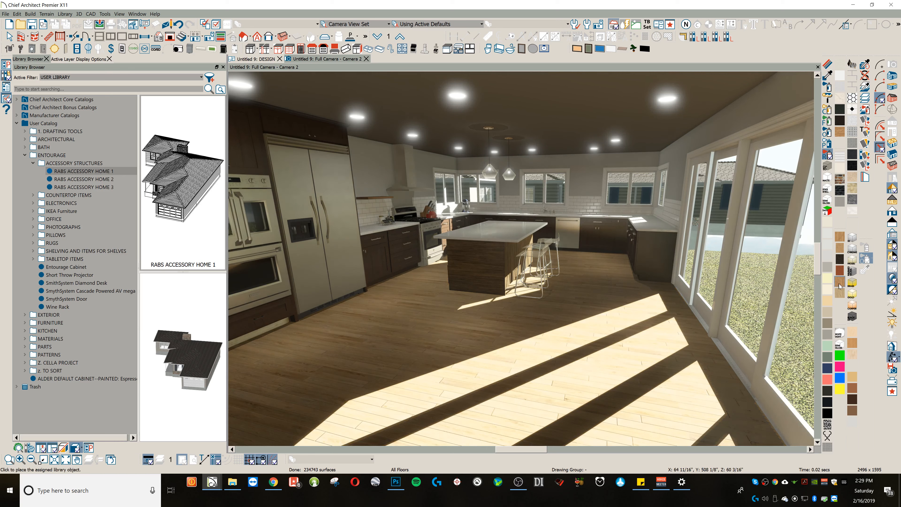
click(827, 66)
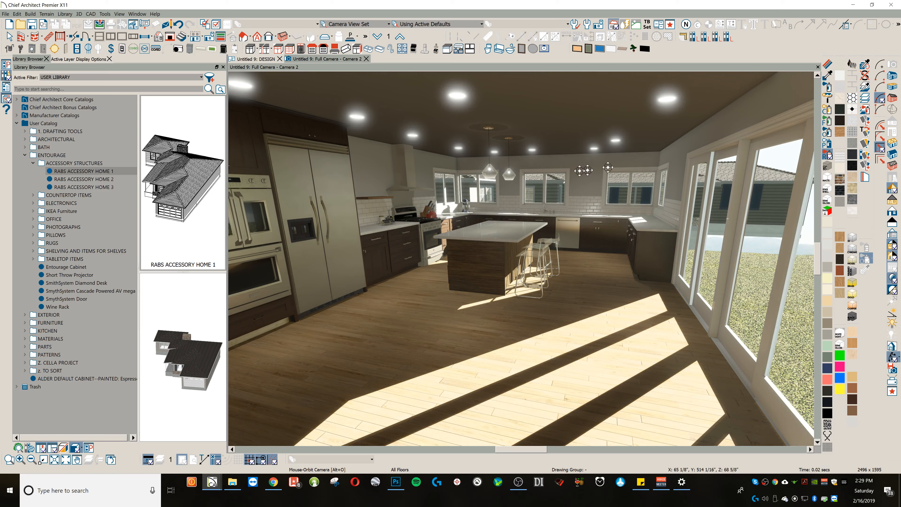
scroll(516, 264, up, 5)
middle_drag(510, 264, 511, 261)
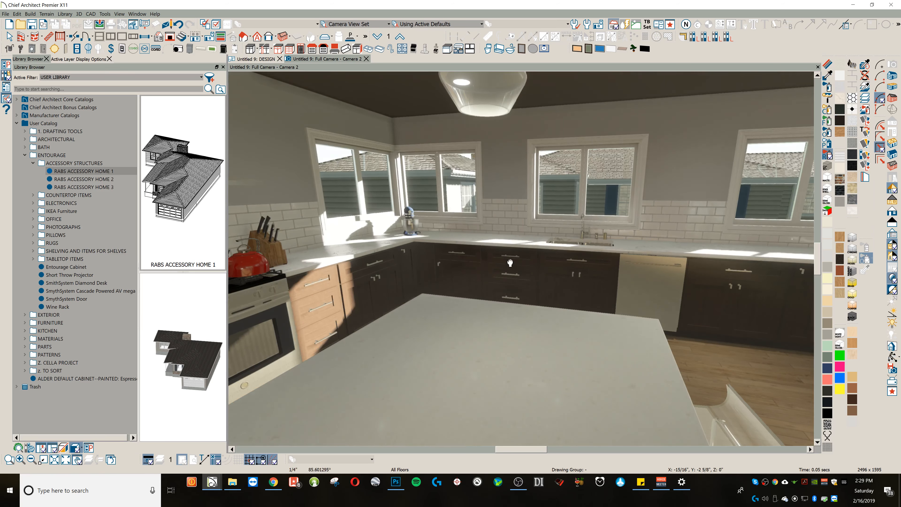
scroll(510, 261, down, 1)
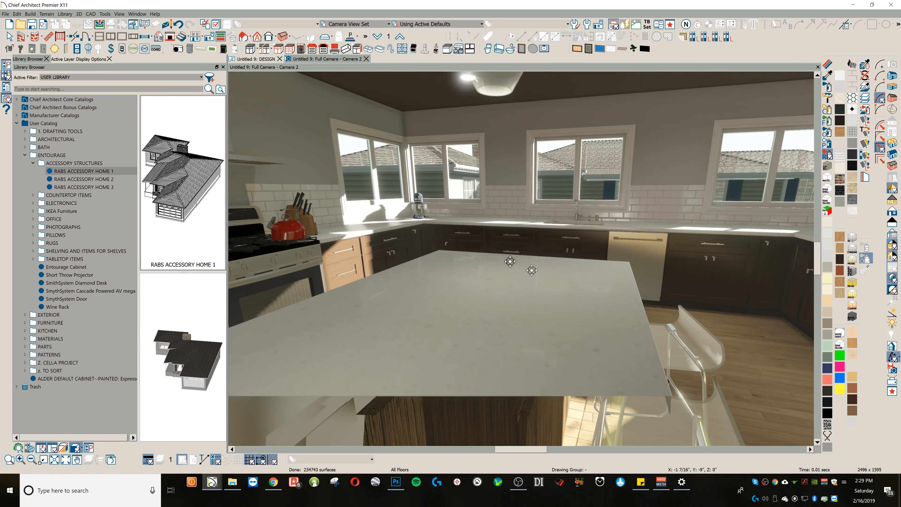
Step: Examine the island countertop's 5131 Calacatta-Caesarstone material properties, including its roughness map, and inspect its preview up close
click(828, 79)
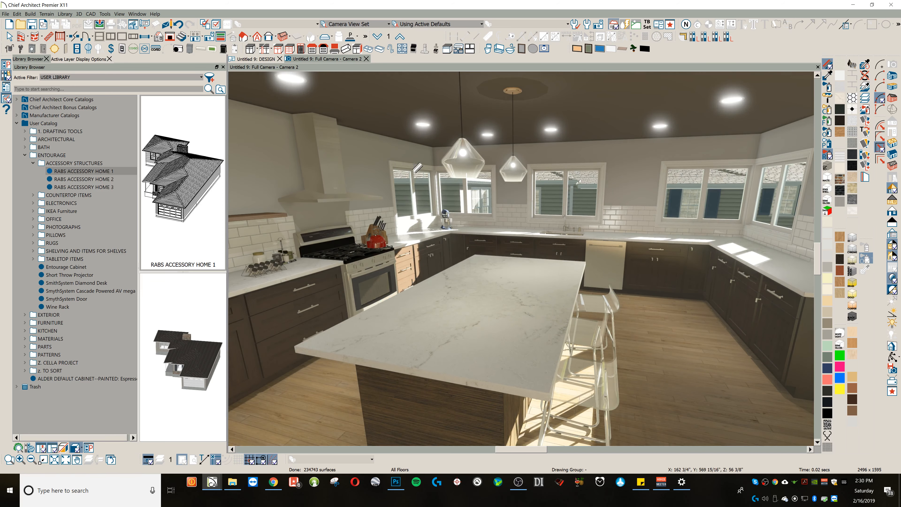
click(417, 168)
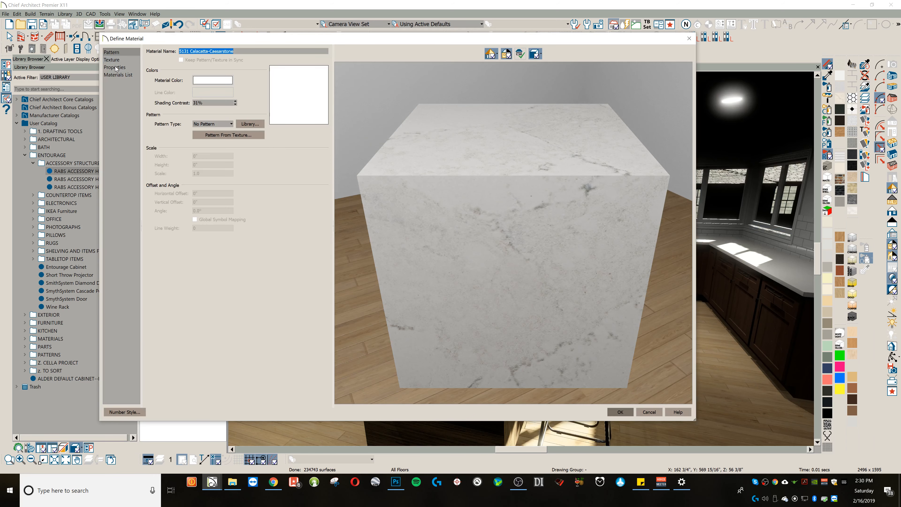
click(115, 67)
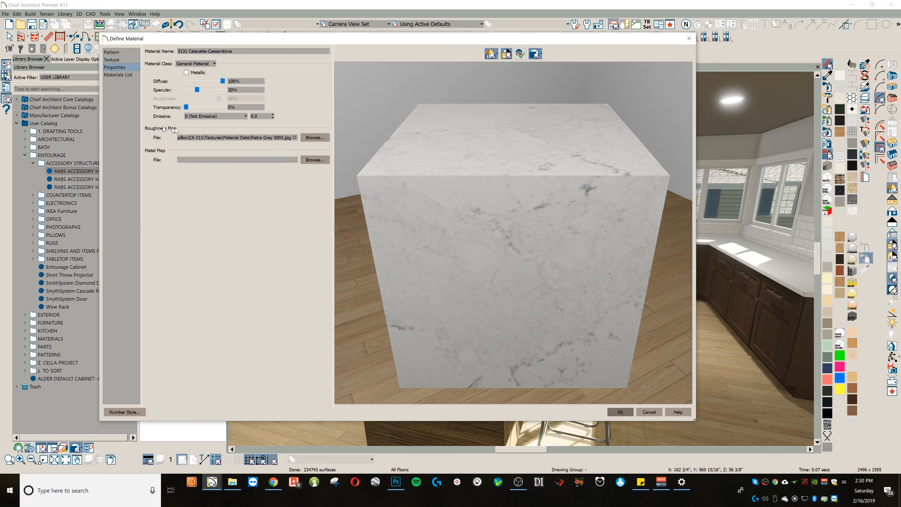
scroll(472, 169, up, 4)
drag(482, 164, 396, 117)
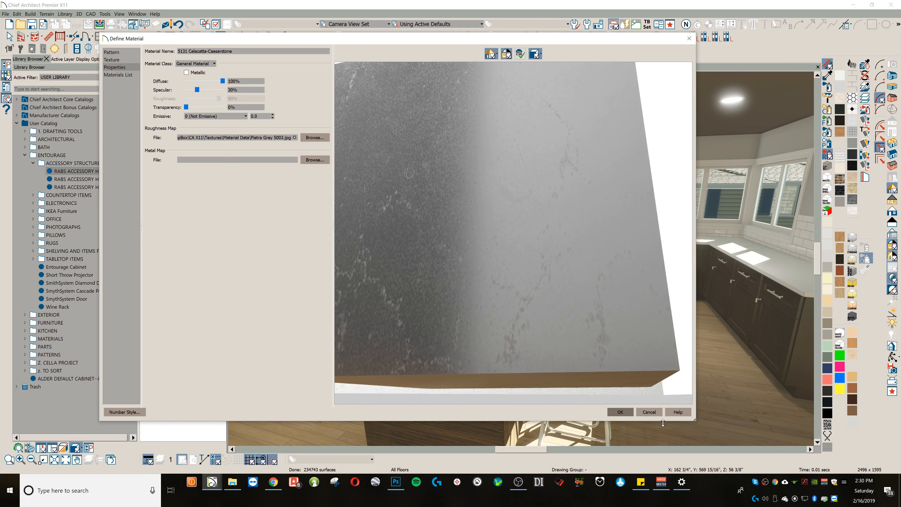
click(651, 412)
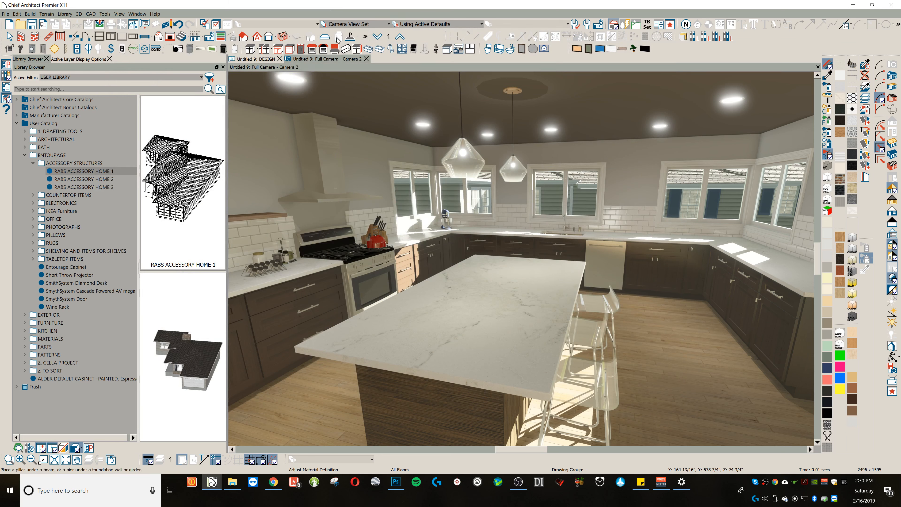
Step: Draw a custom backsplash on the wall behind the range hood, from countertop height up to the ceiling
click(251, 48)
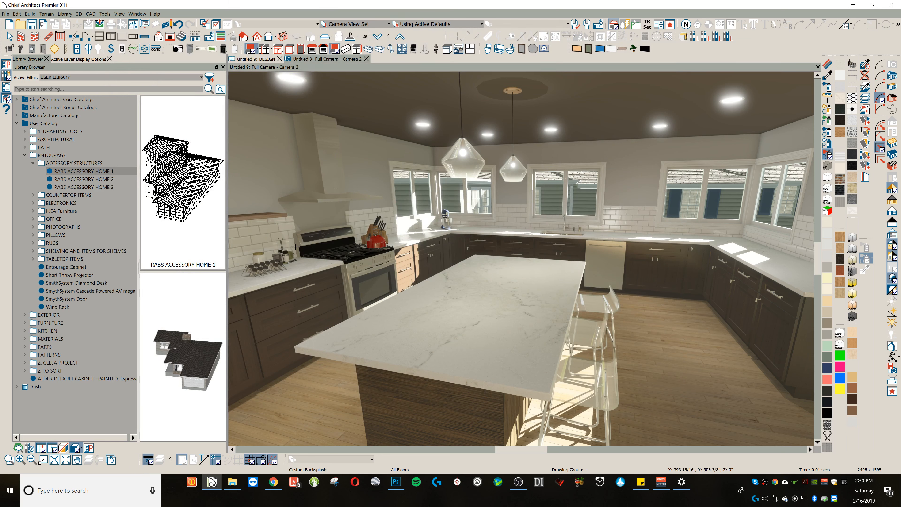
drag(291, 232, 342, 123)
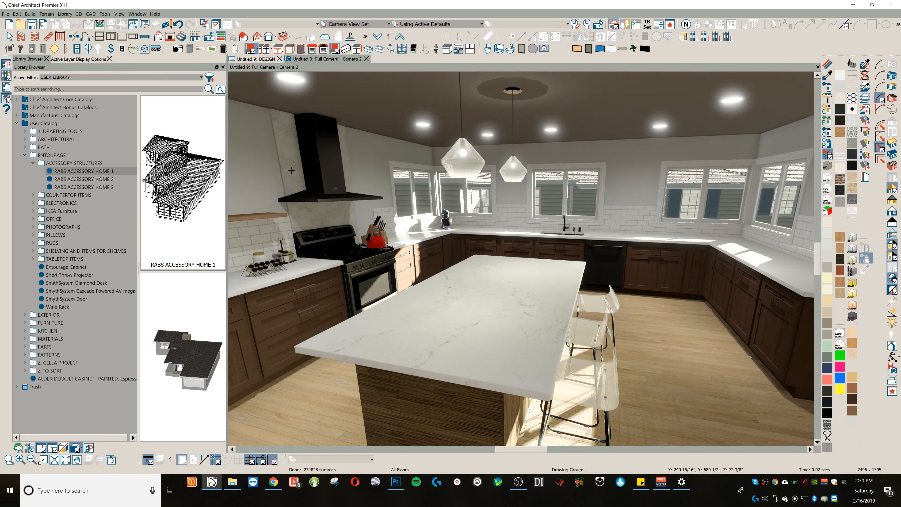
click(330, 193)
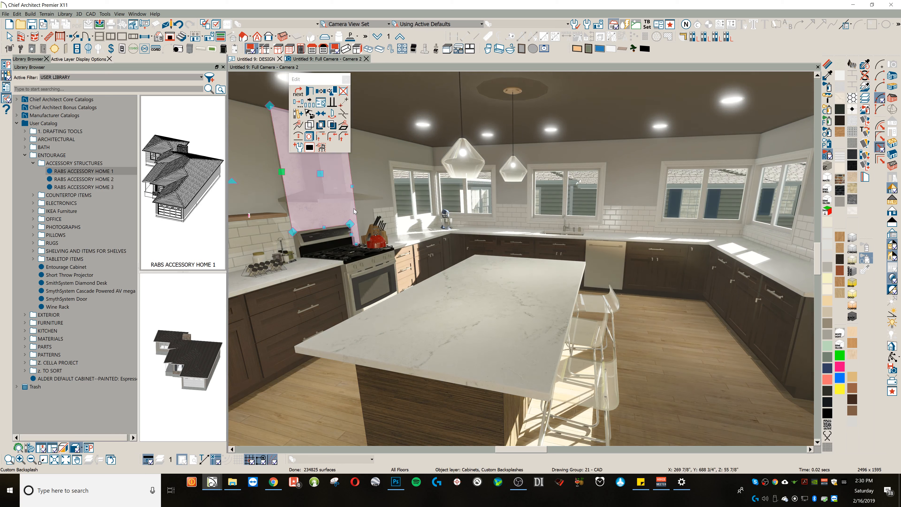
Step: Break the custom backsplash's edge beside the range and extend its lower section along the wall to the corner
key(3)
mouse_move(355, 209)
mouse_down()
mouse_move(356, 224)
mouse_move(432, 212)
mouse_up()
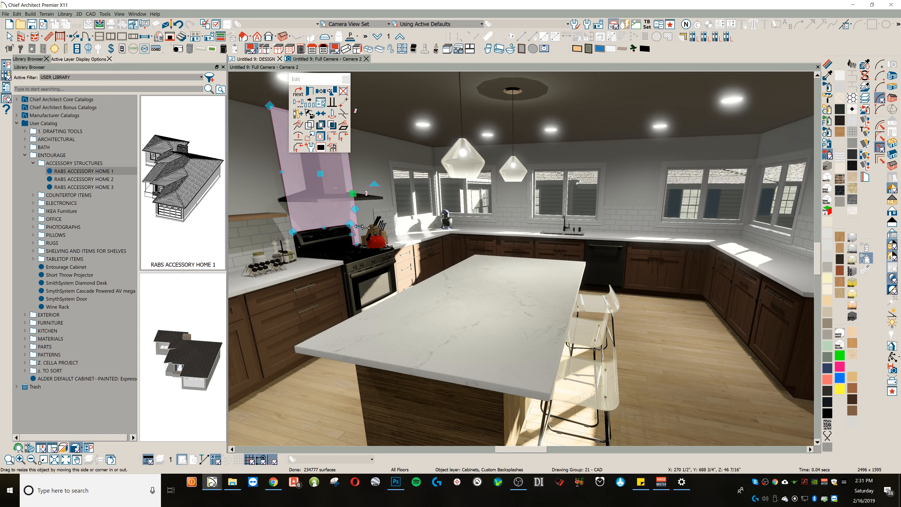
drag(357, 227, 436, 209)
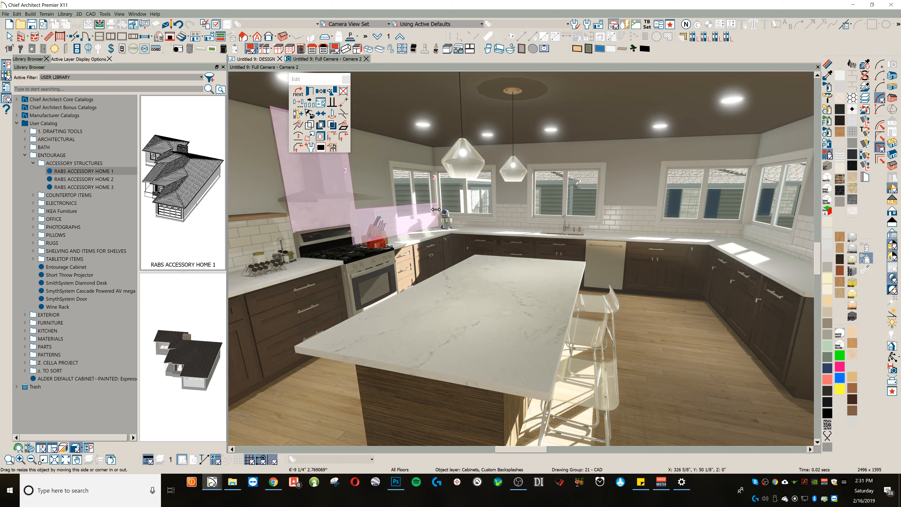
drag(436, 209, 436, 209)
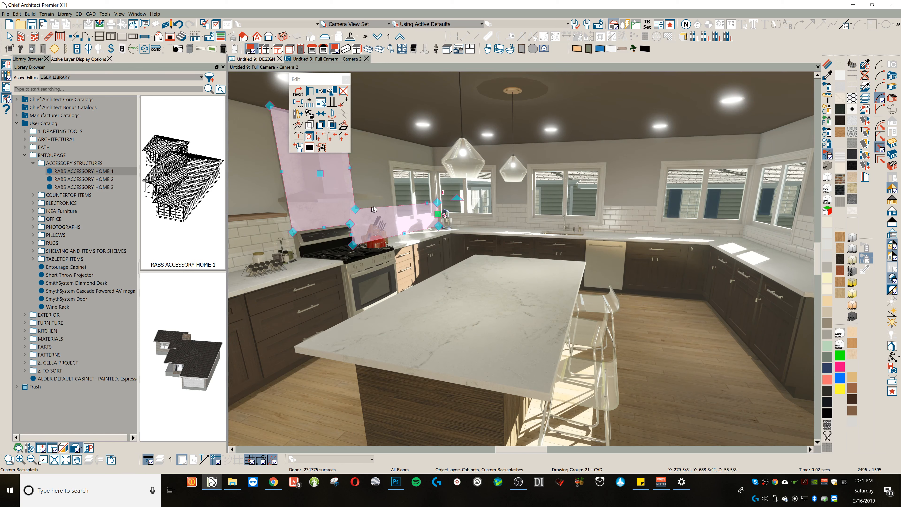
key(Escape)
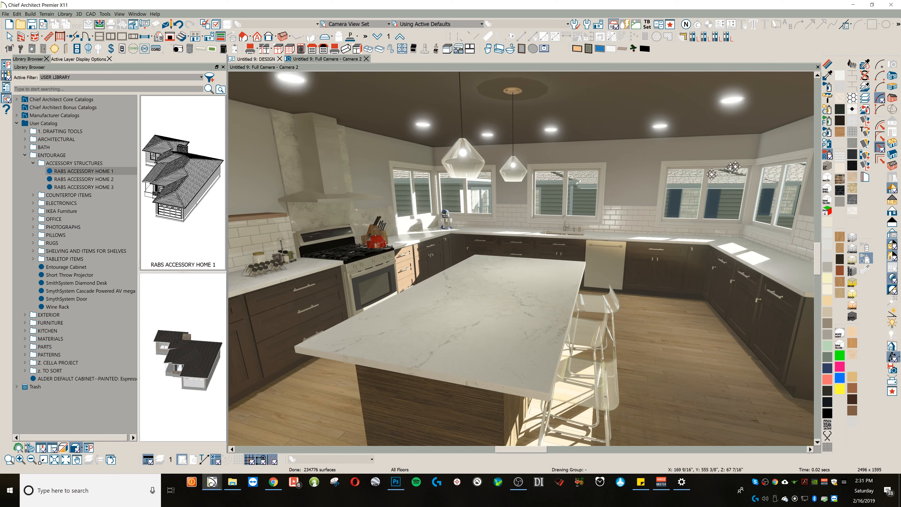
Step: Sample WHITE GLOSS SUBWAY TILE WITH GREY GROUT from the existing backsplash and paint it onto the custom backsplash behind the range
click(827, 79)
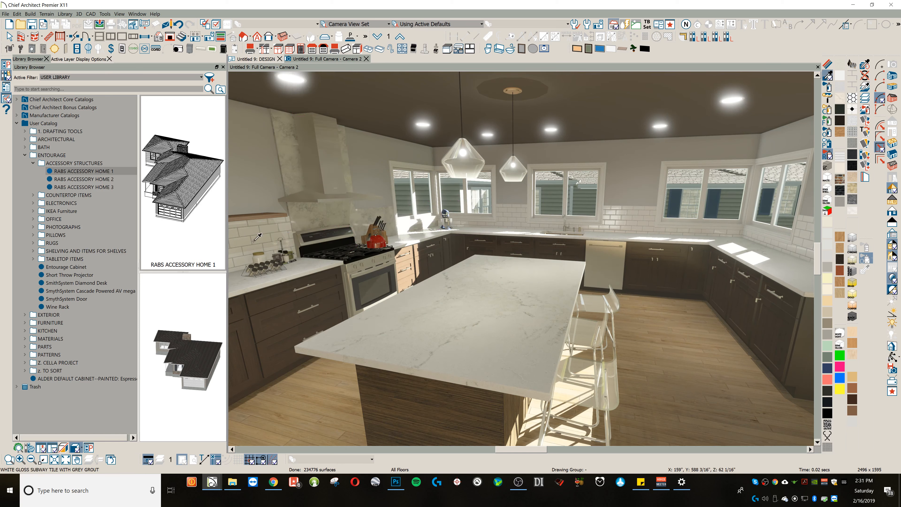
click(258, 232)
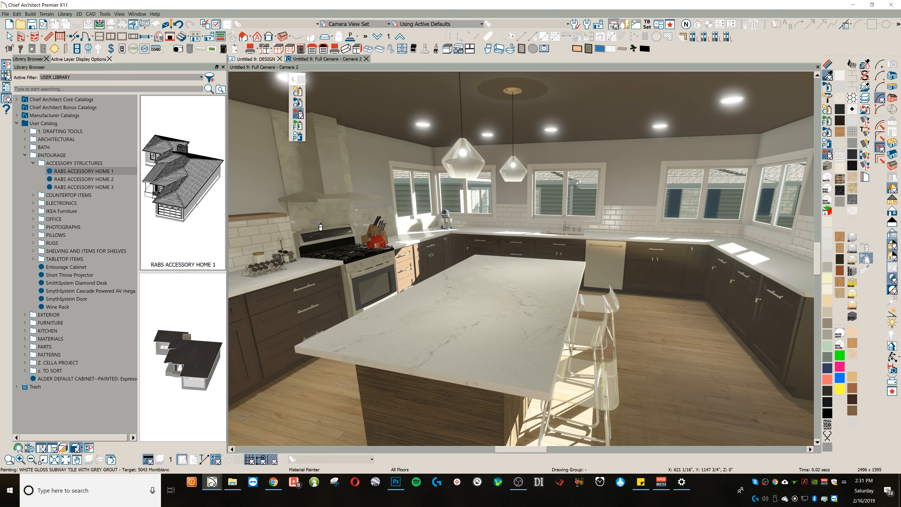
click(319, 226)
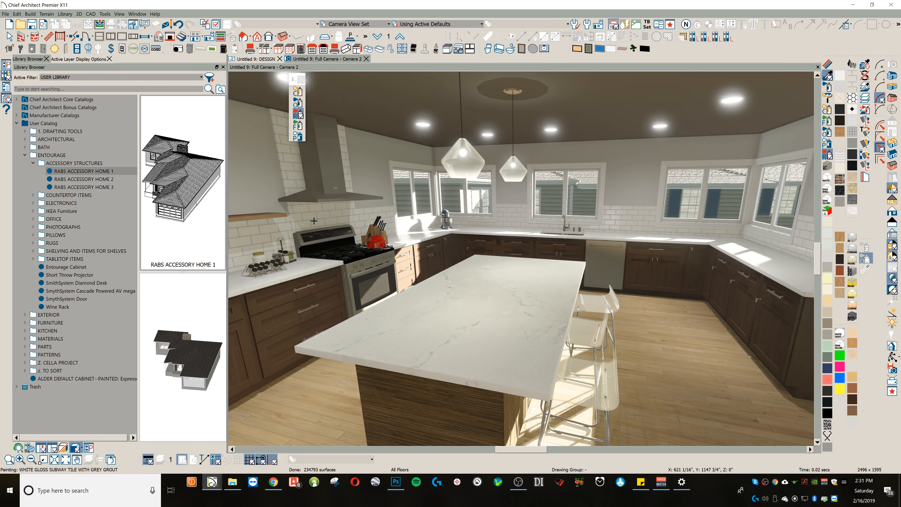
key(Escape)
Step: Paint the kitchen floor with the ZEBRAWOOD BY RAB wood material
scroll(411, 219, down, 3)
middle_drag(440, 208, 475, 213)
scroll(475, 214, down, 3)
key(alt+o)
scroll(505, 207, down, 3)
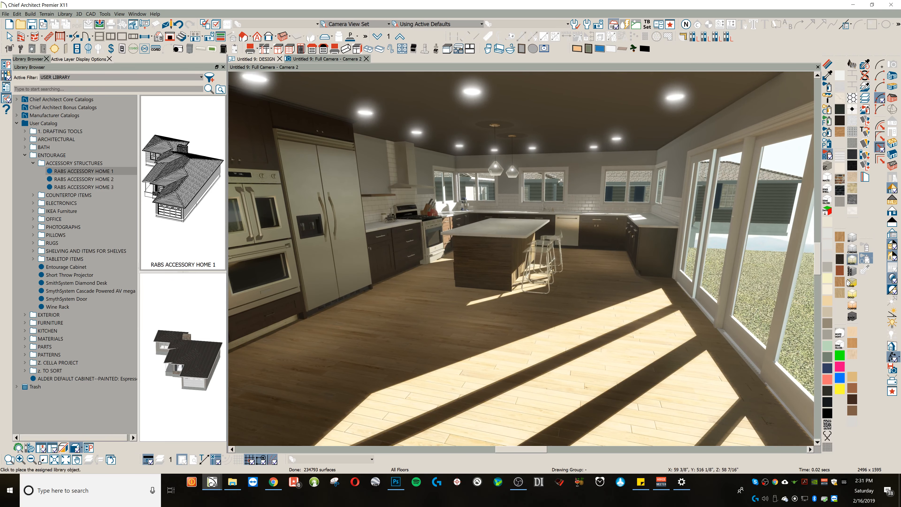
click(840, 282)
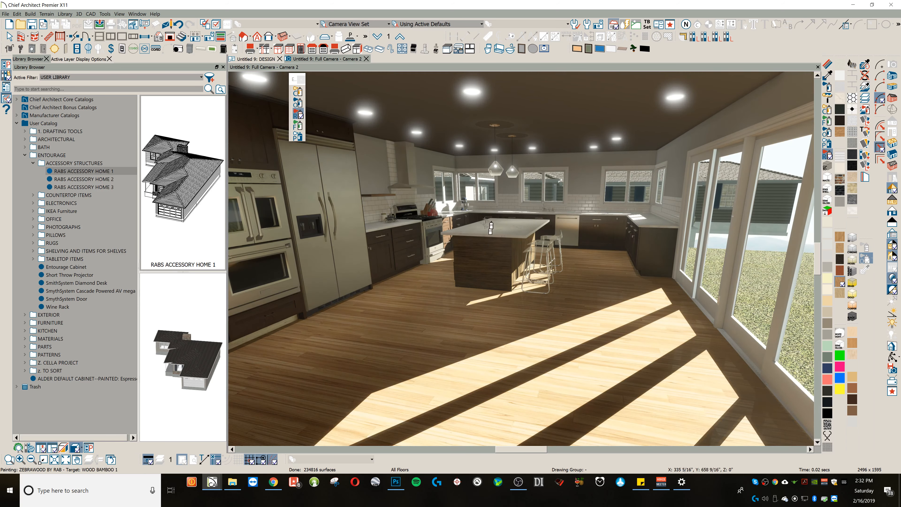
Step: Examine the texture settings of the floor's ZEBRAWOOD BY RAB material and the images available for its ambient occlusion map
click(827, 64)
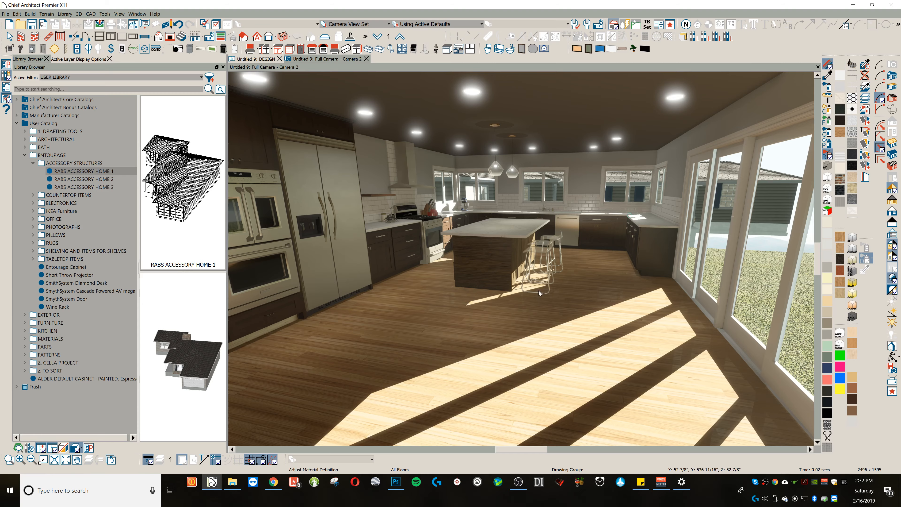
click(542, 293)
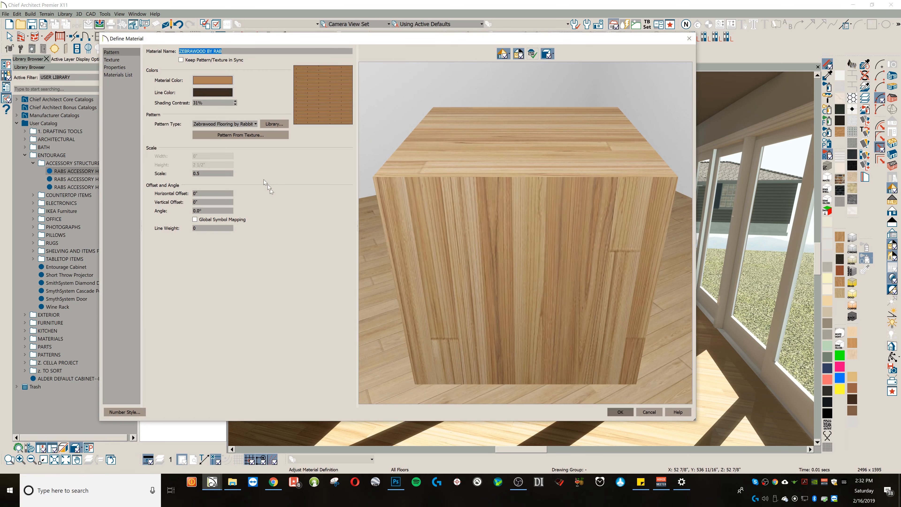
click(128, 60)
click(325, 289)
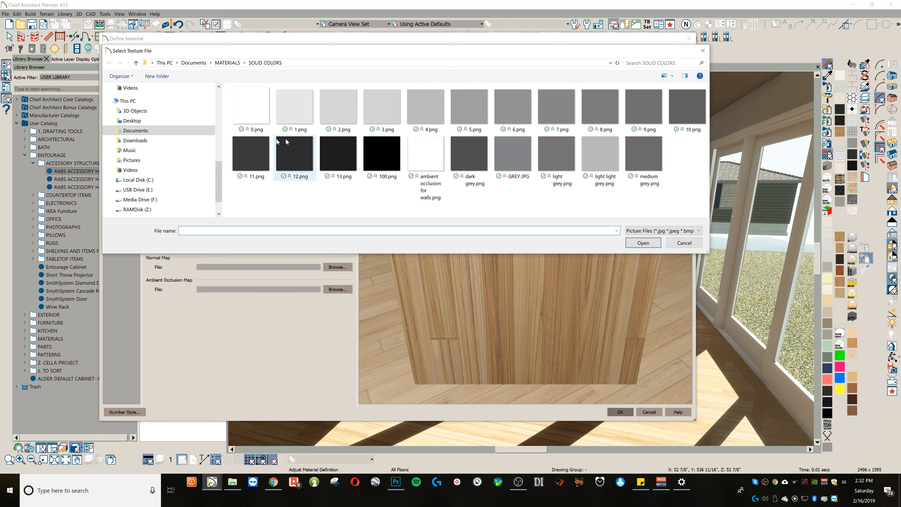
key(Escape)
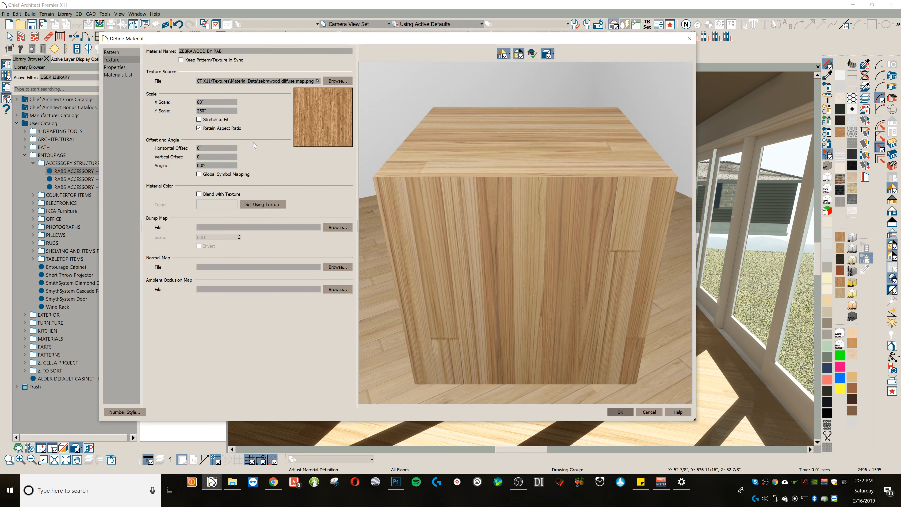
click(620, 412)
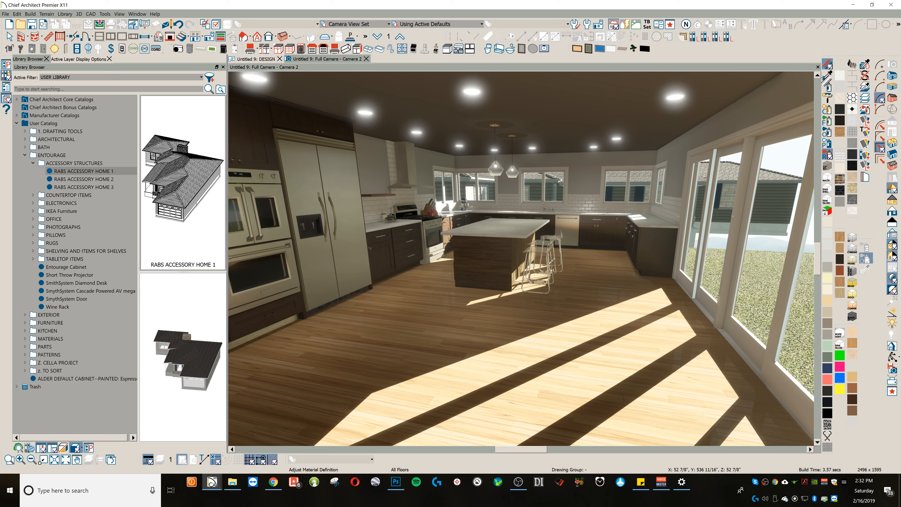
Step: Sample ALDER DEFAULT CABINET--PAINTED: Espresso from the oven cabinet and paint it onto that cabinet's toe kick in component mode
click(828, 76)
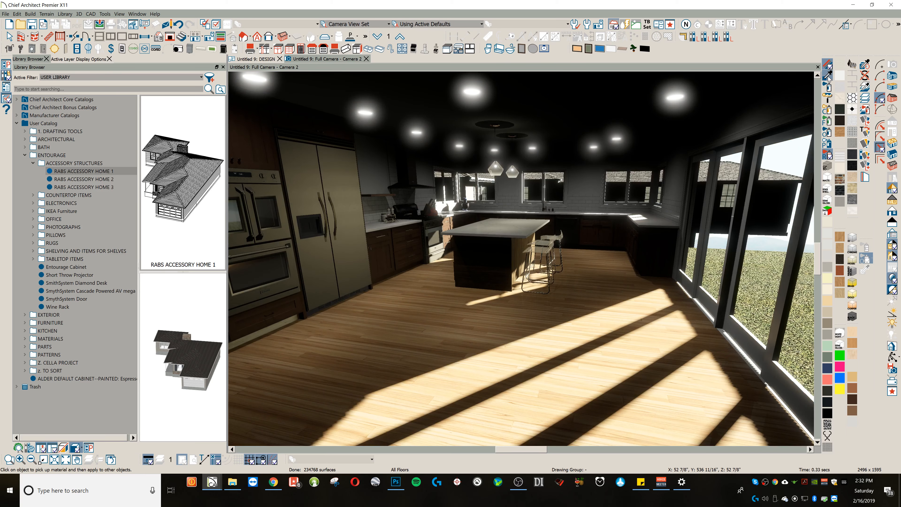
click(271, 323)
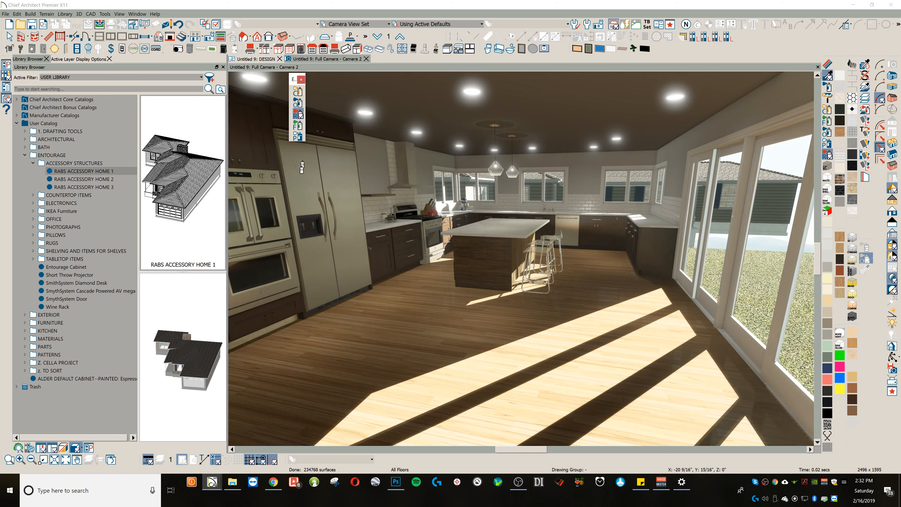
click(297, 91)
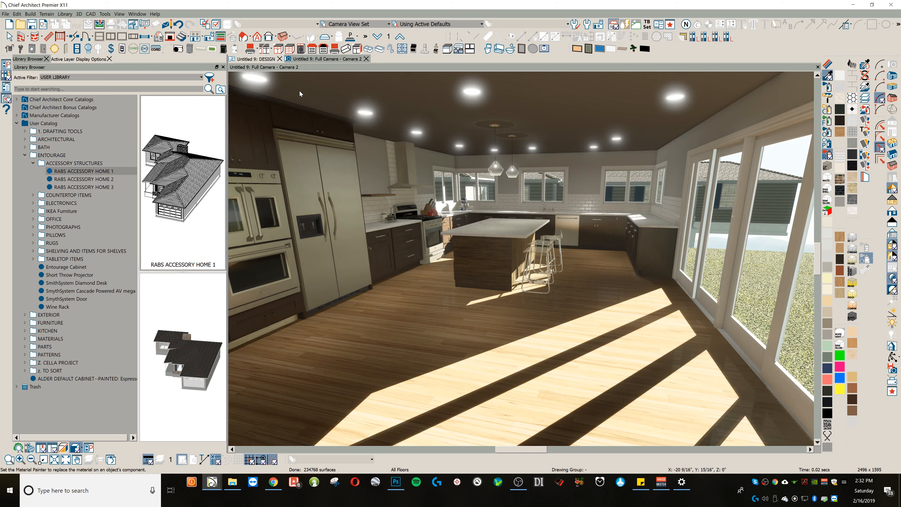
click(276, 331)
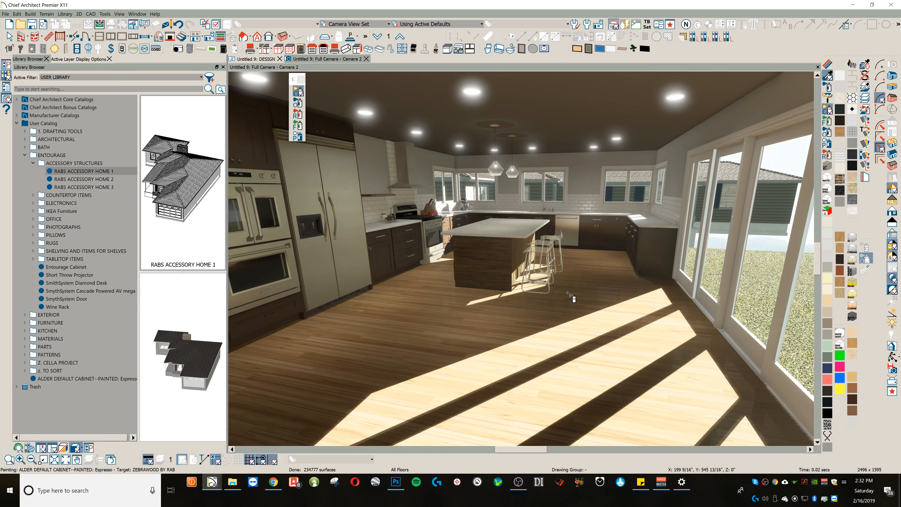
key(Escape)
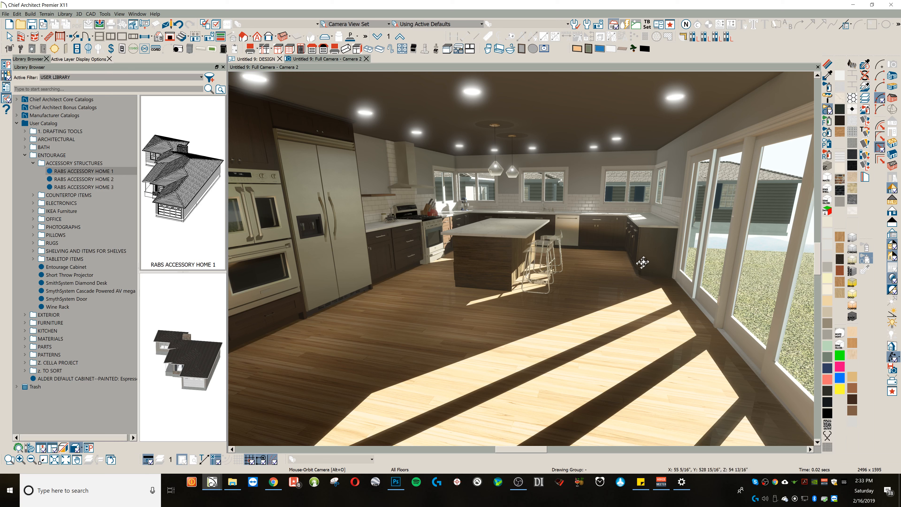
Step: Replace the ambient occlusion map of the walls' TEXTURED GYPSUM BOARD material with a lighter solid-color image
click(827, 64)
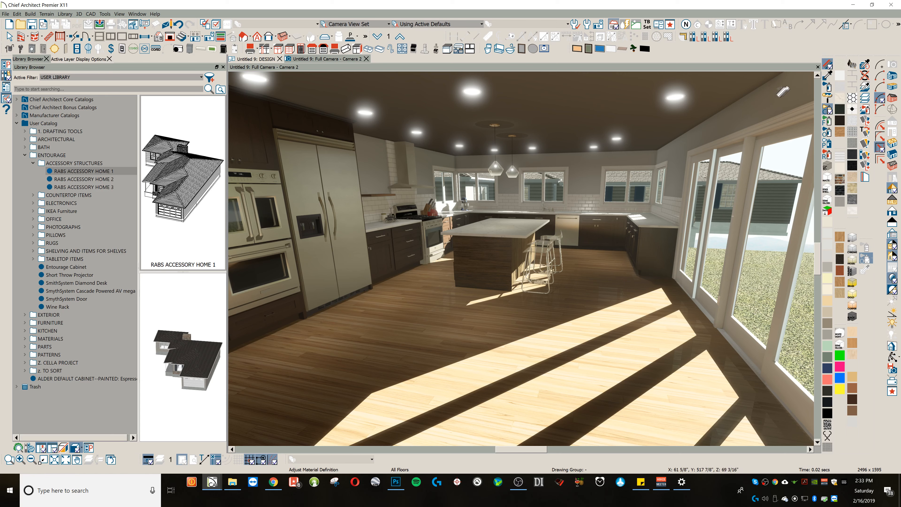
click(385, 144)
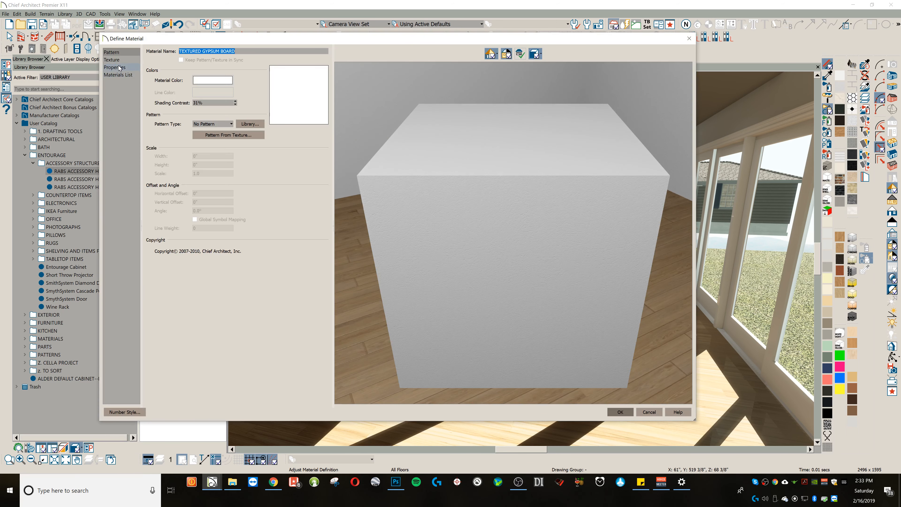
click(119, 68)
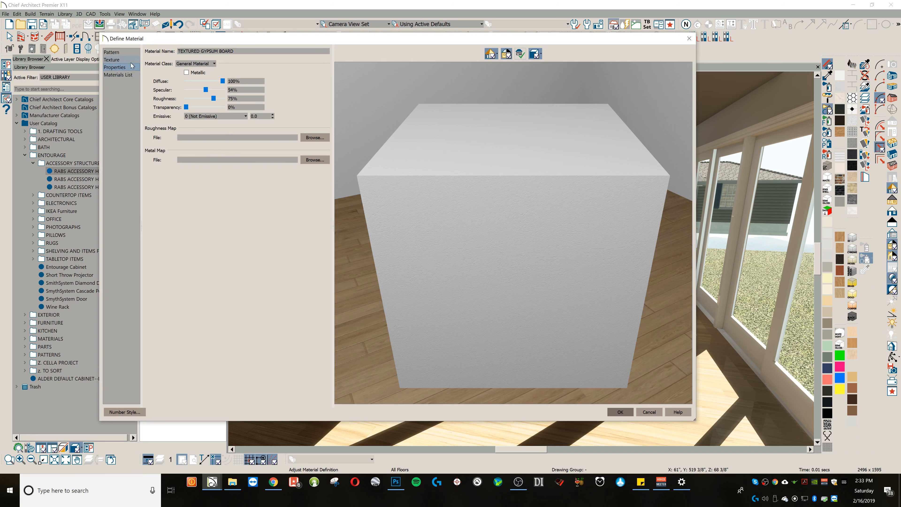
click(117, 60)
click(312, 289)
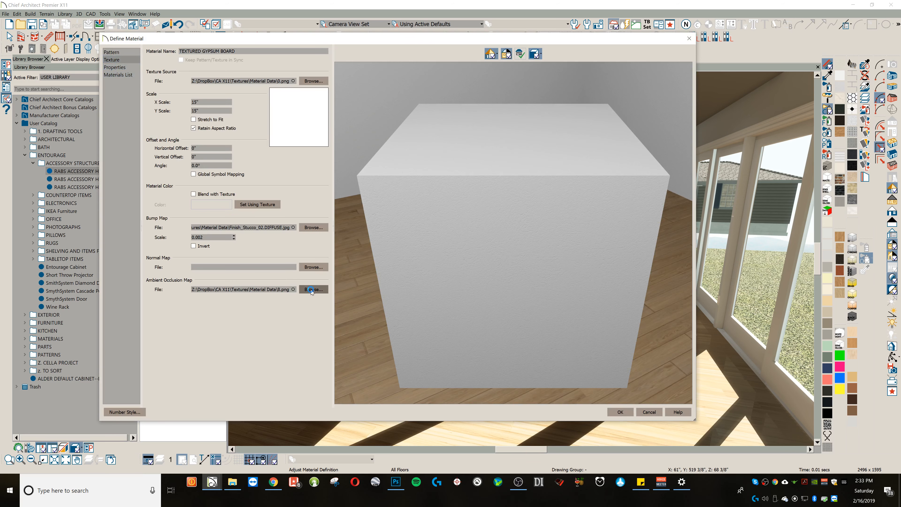
click(343, 114)
double_click(344, 114)
click(620, 413)
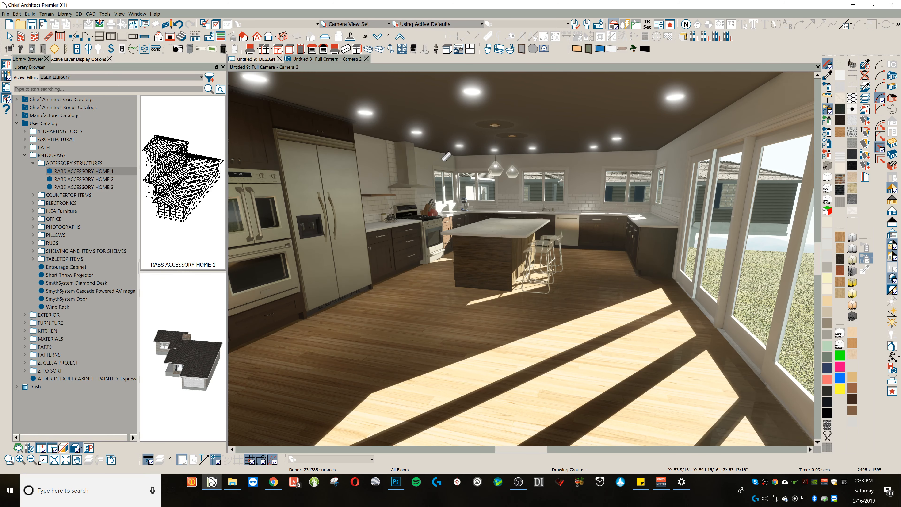
key(Escape)
Step: Frame the whole kitchen from the oven cabinet to the patio doors and export the view at active window size as "test kitchen diffuse.png"
mouse_move(467, 176)
middle_down()
mouse_move(496, 191)
mouse_move(470, 204)
mouse_move(582, 215)
mouse_move(567, 217)
mouse_move(577, 208)
middle_up()
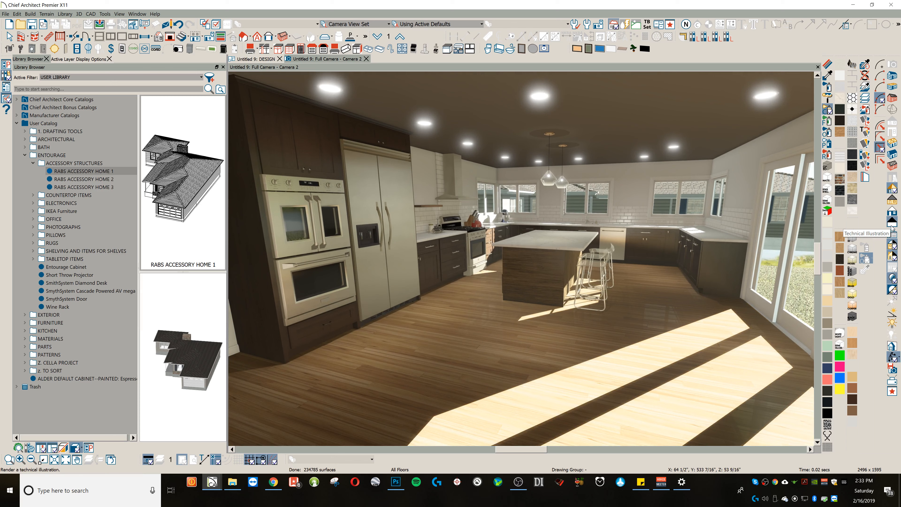
middle_drag(687, 235, 680, 237)
mouse_move(424, 208)
mouse_down()
mouse_move(429, 202)
mouse_move(426, 211)
mouse_up()
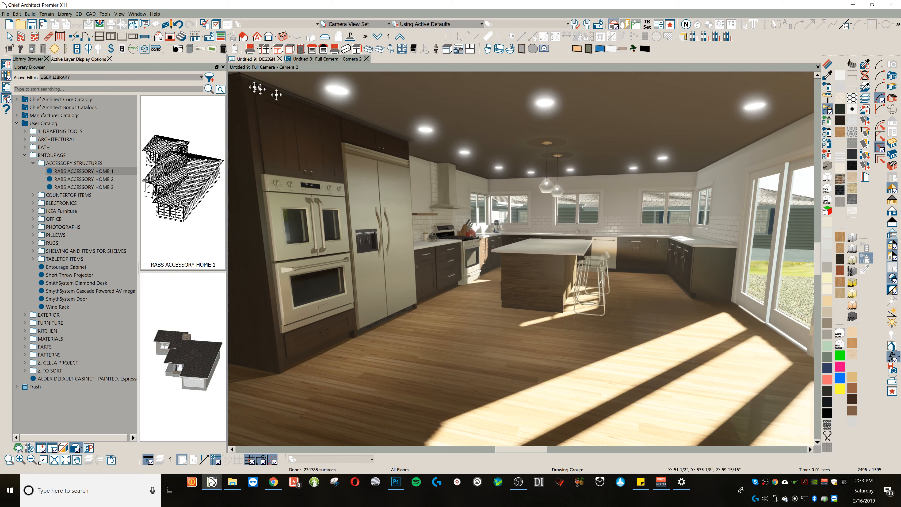
click(100, 24)
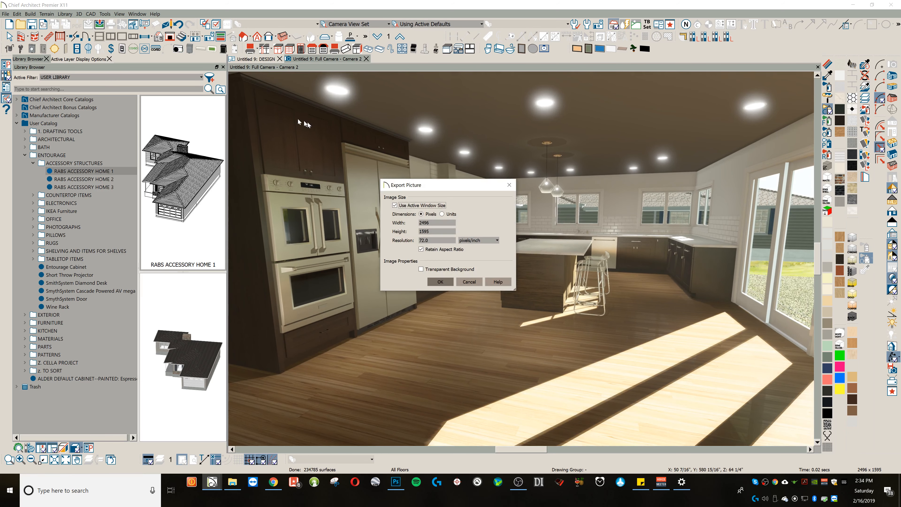
click(442, 283)
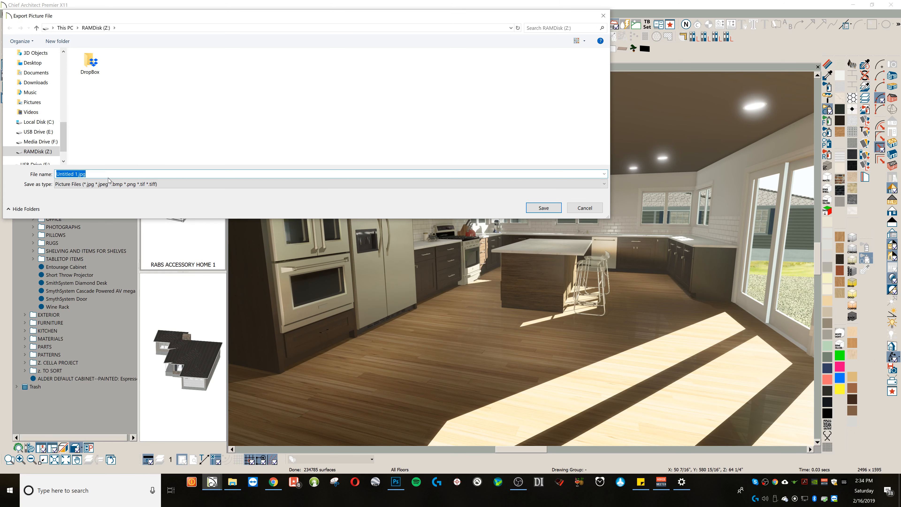
text(test kitchen diffu)
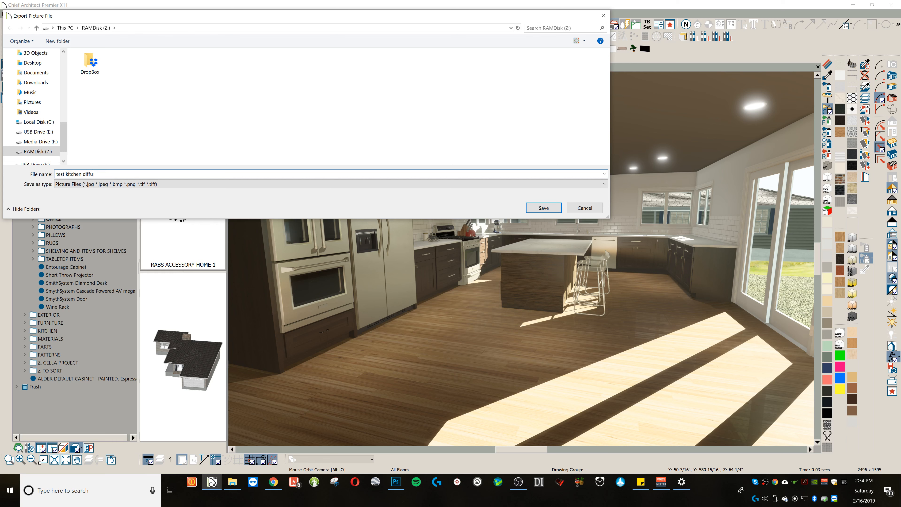
text(se.png)
key(Return)
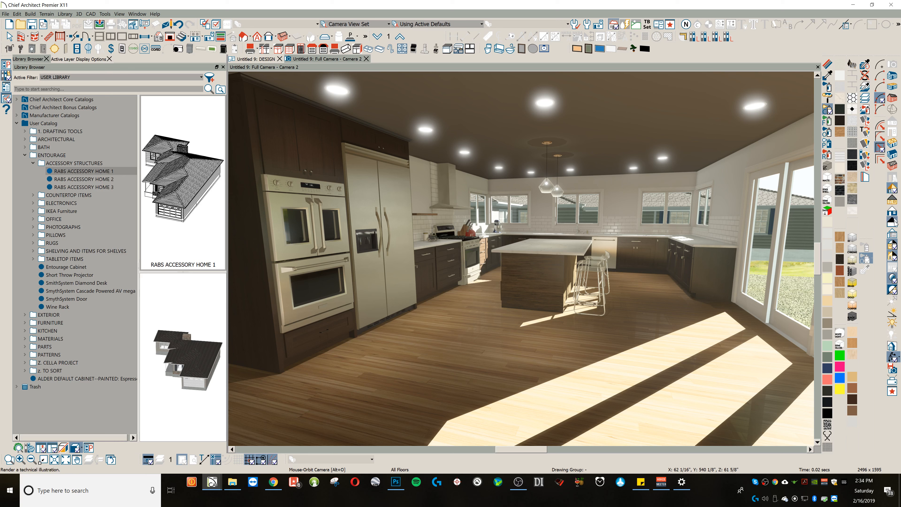
Step: Lower the camera exposure of the Physically Based rendering to nearly zero
click(892, 234)
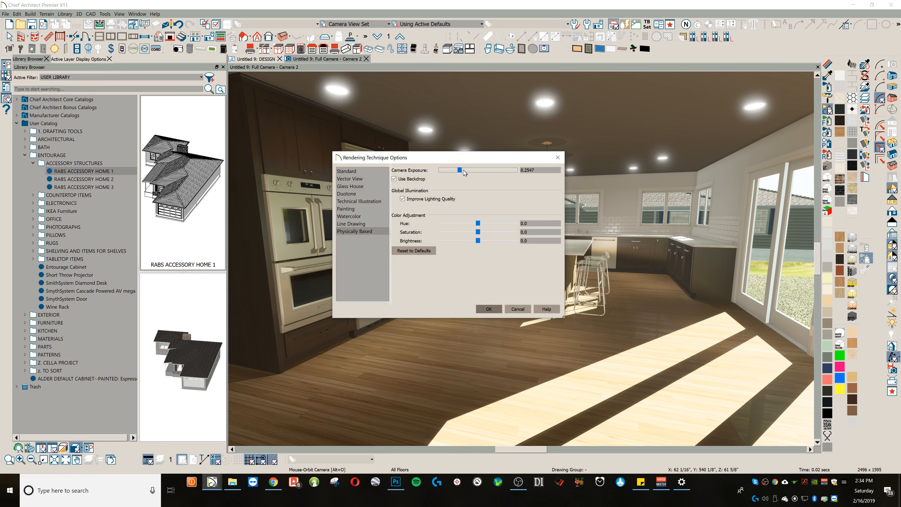
drag(459, 169, 442, 171)
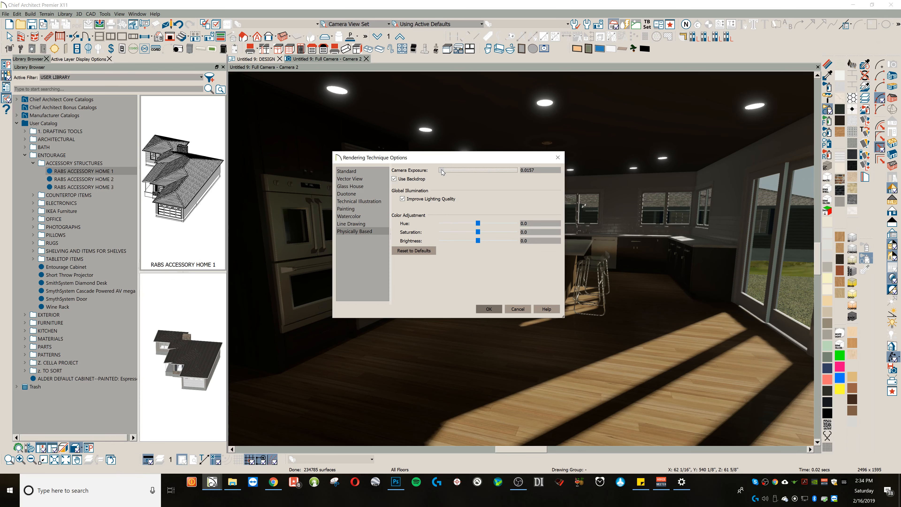
drag(537, 170, 488, 162)
text(.0)
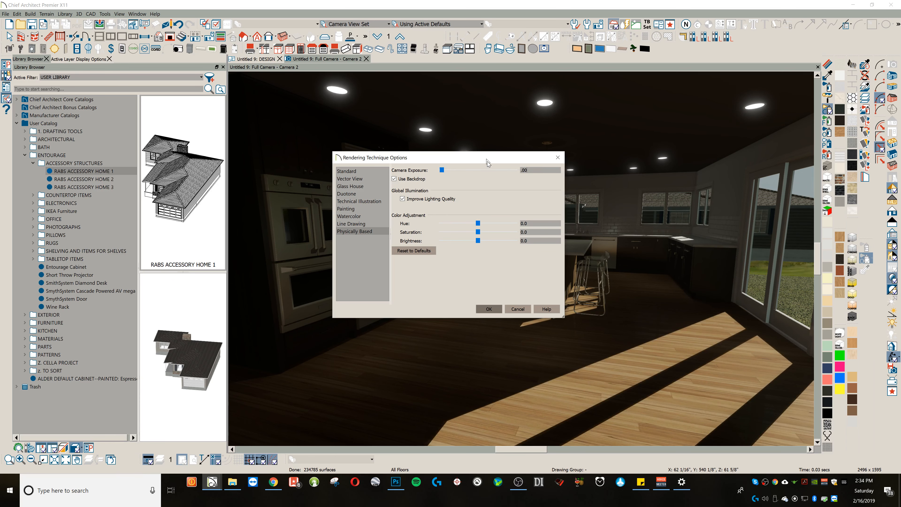
key(Return)
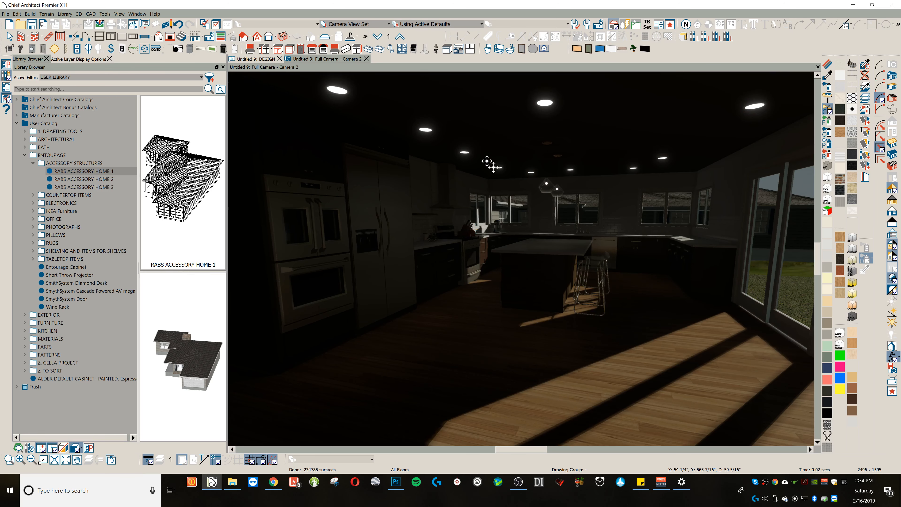
Step: Export the darkened kitchen view at active window size as "test kitchen luminosity.png"
click(101, 24)
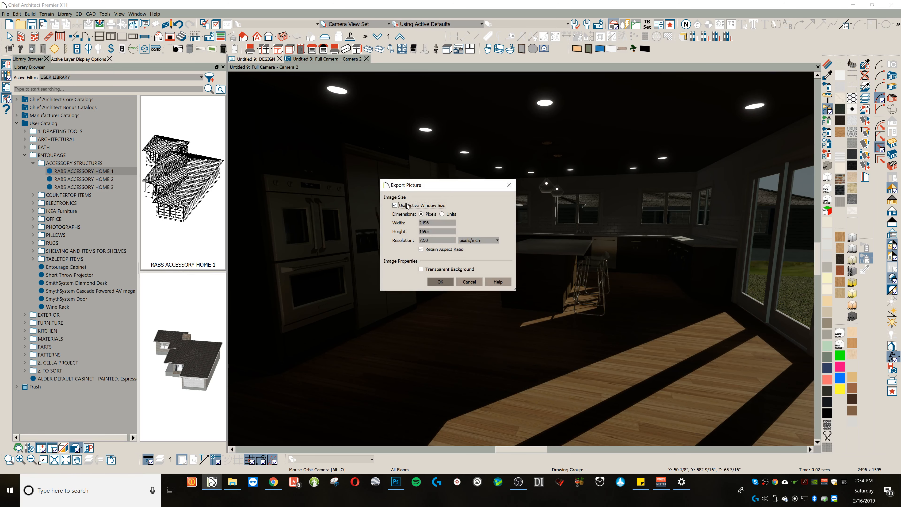
click(440, 281)
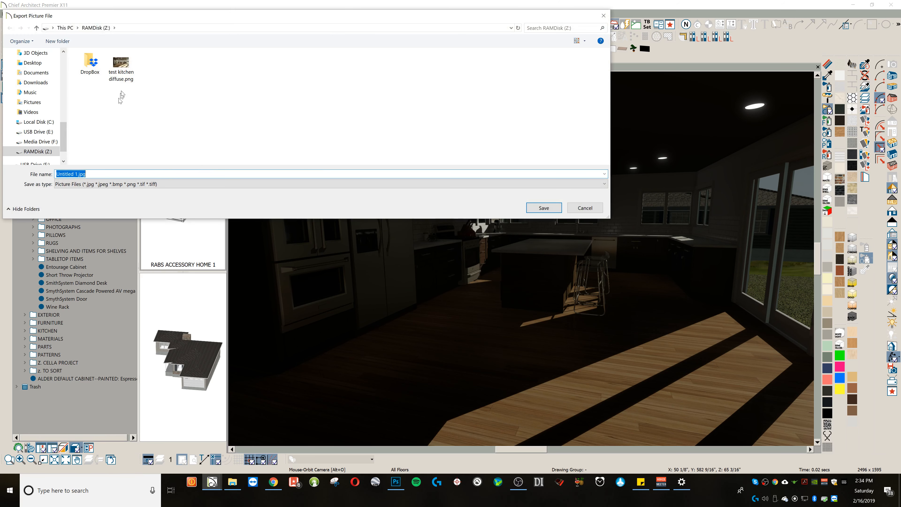
click(121, 66)
click(92, 174)
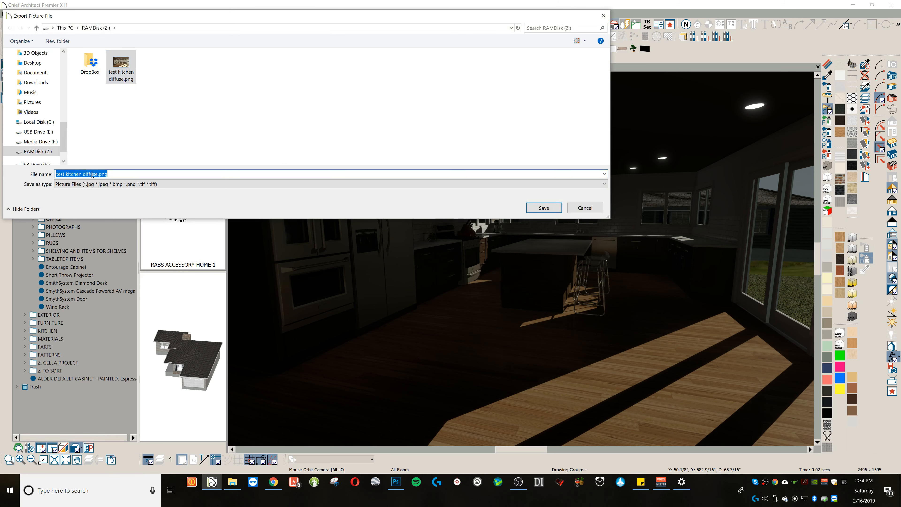
click(93, 174)
double_click(93, 174)
text(lumino)
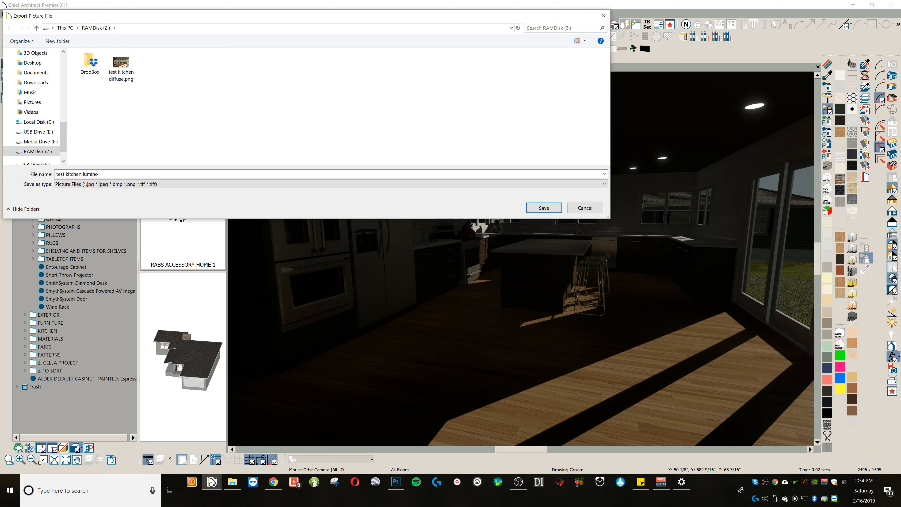
text(sity.png)
key(Return)
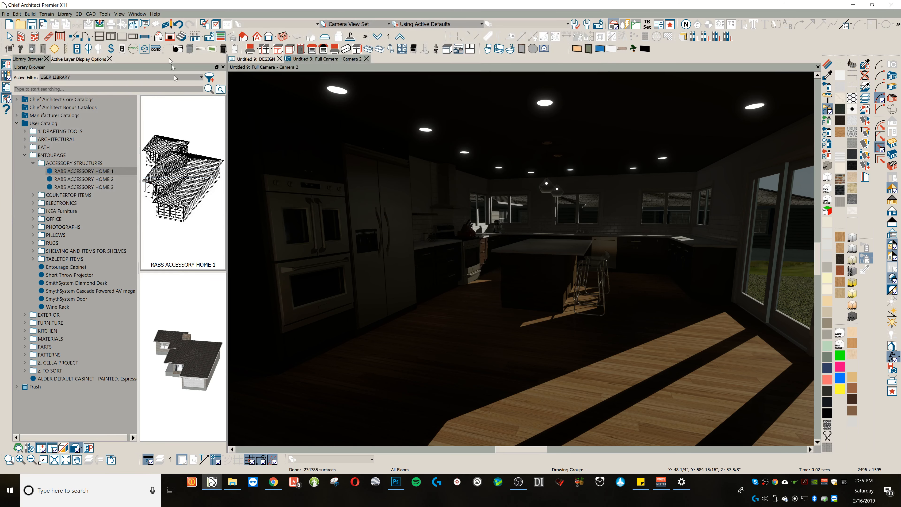
Step: Raise the Physically Based camera exposure back to a brightly lit level
click(892, 233)
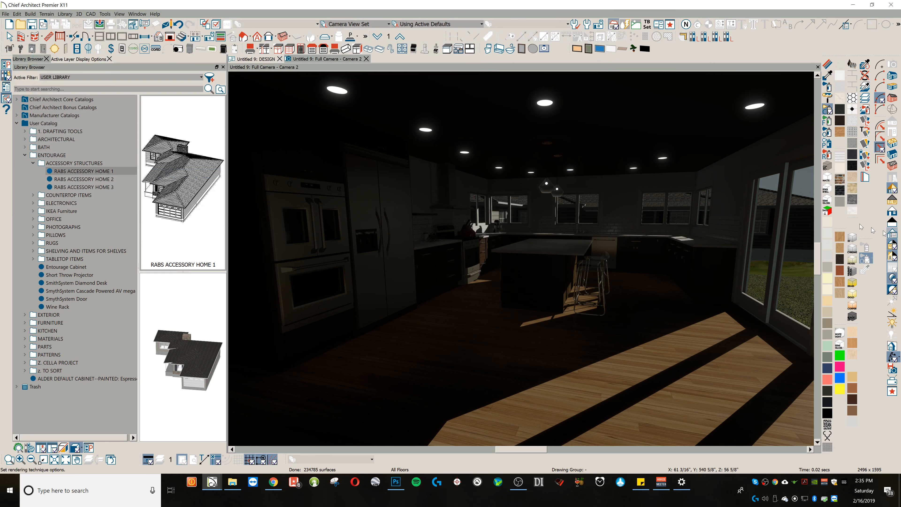
drag(443, 170, 457, 171)
click(488, 309)
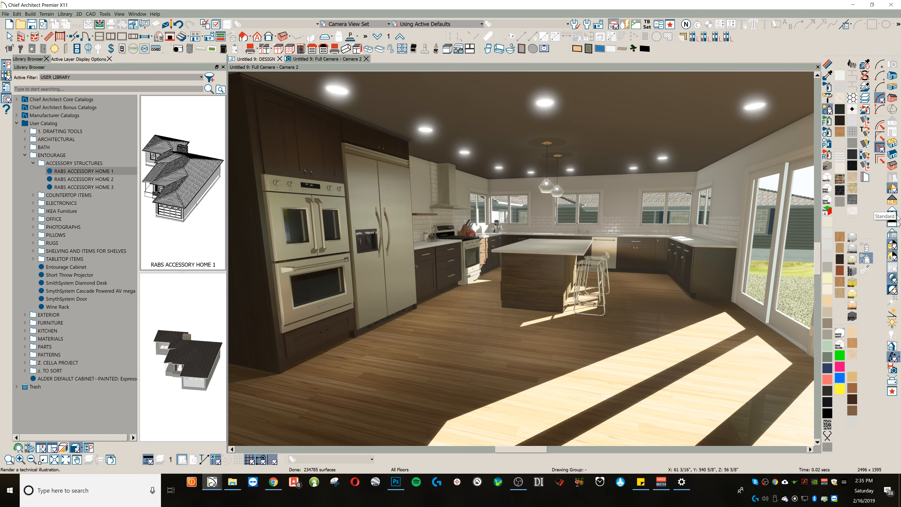
Step: In Standard rendering, paint the room's espresso cabinets NEON GREEN and its wood floor NEON PINK using the material painter's room mode
click(892, 271)
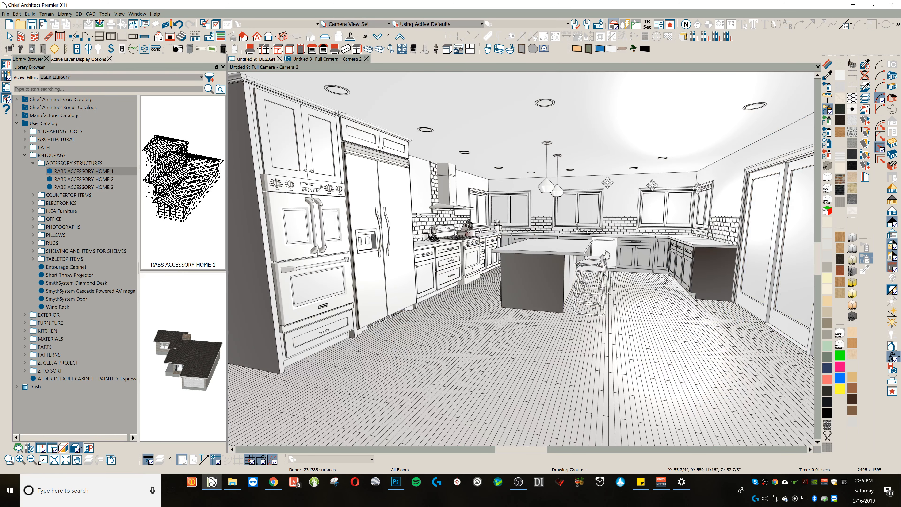
click(891, 214)
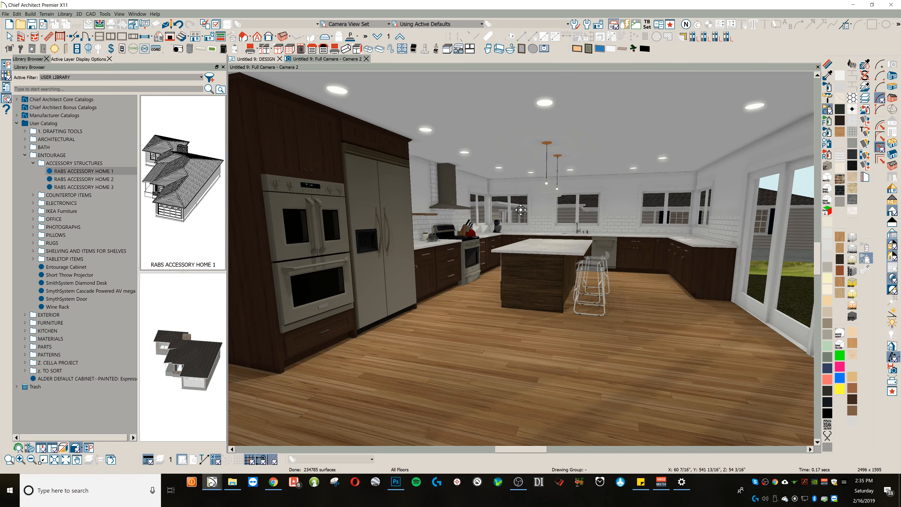
click(828, 348)
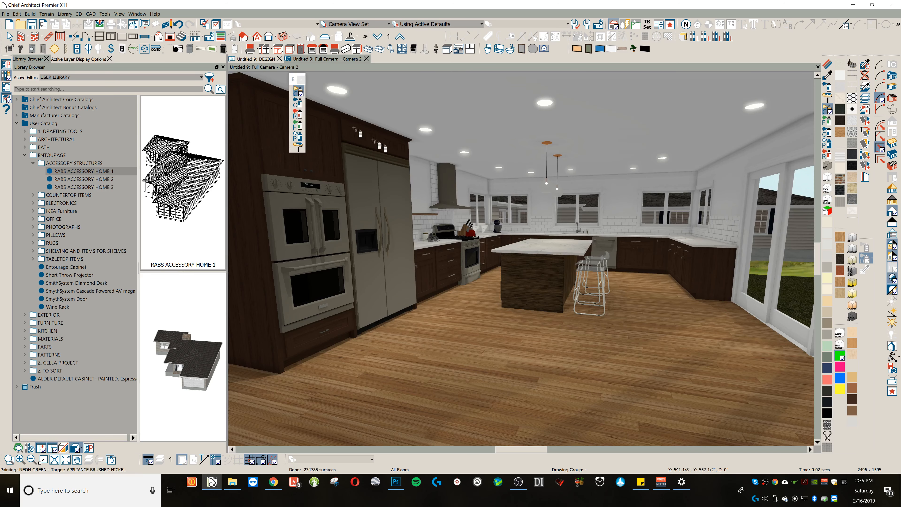
click(298, 115)
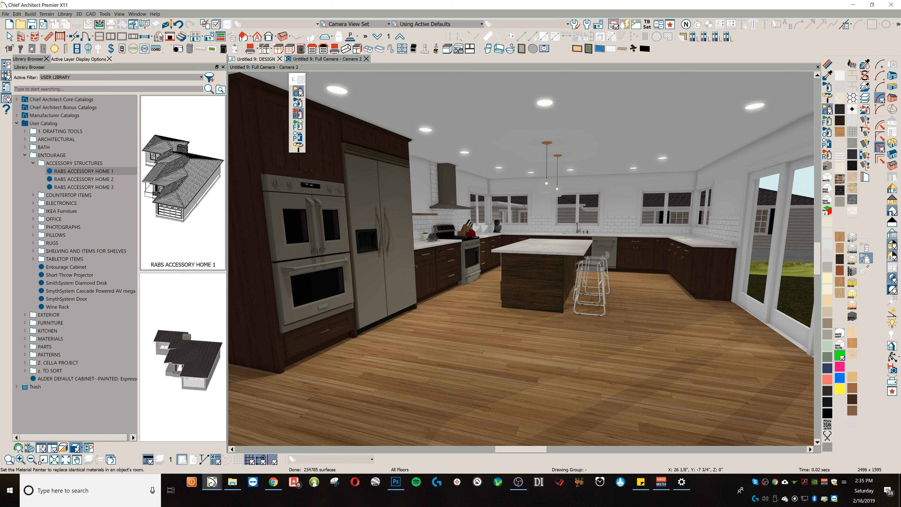
click(360, 193)
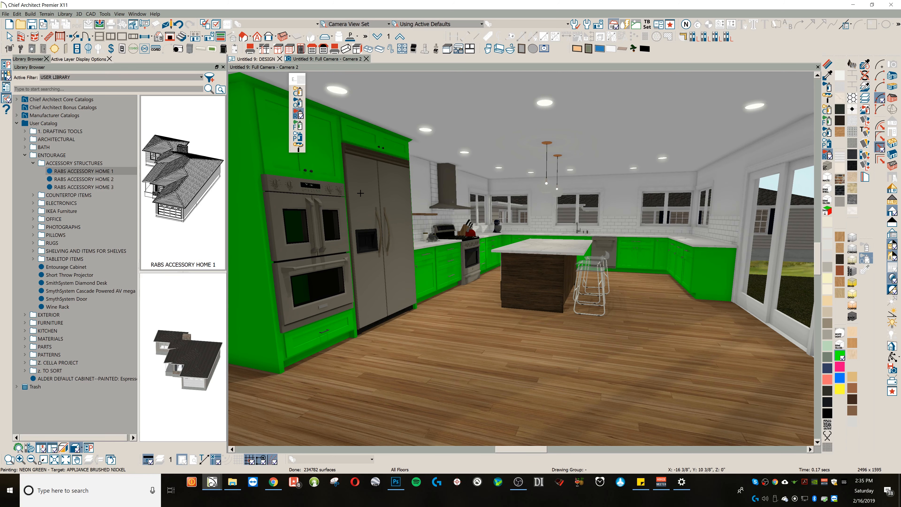
click(840, 366)
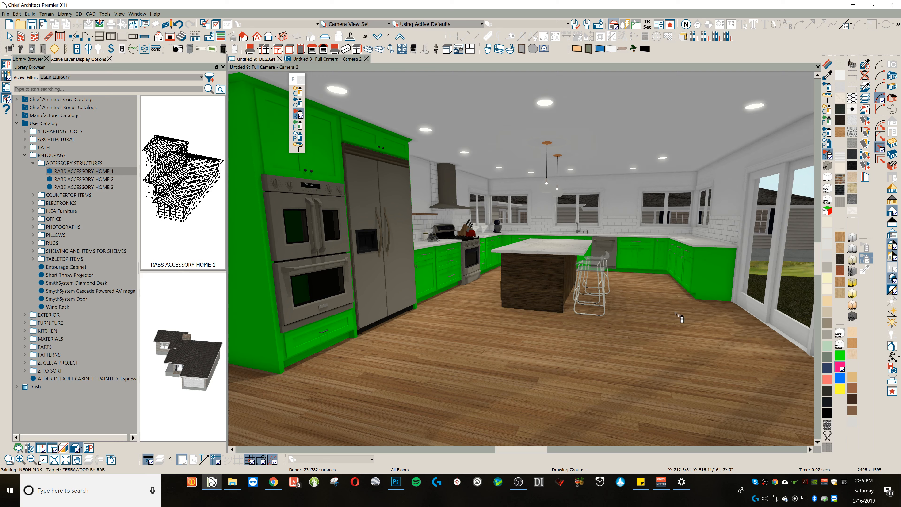
click(422, 193)
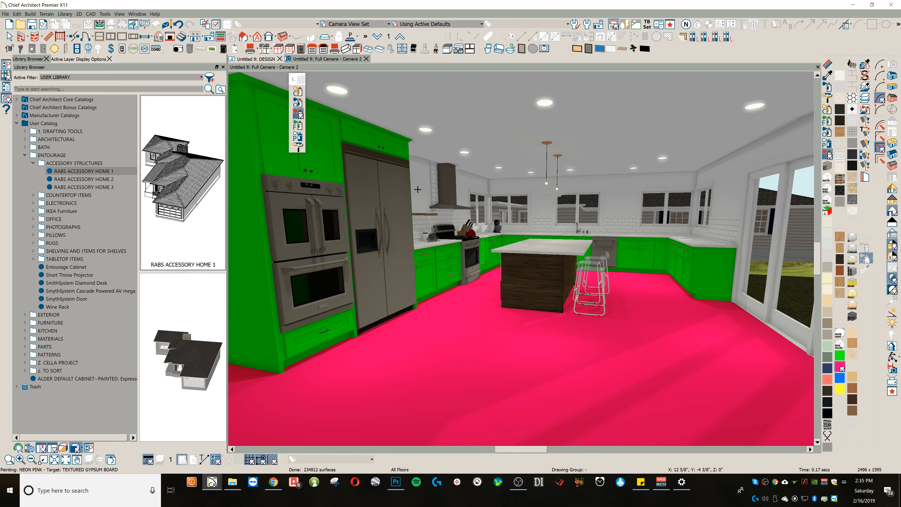
Step: Export the neon-painted kitchen view at active window size as "test kitchen material id.png"
click(99, 24)
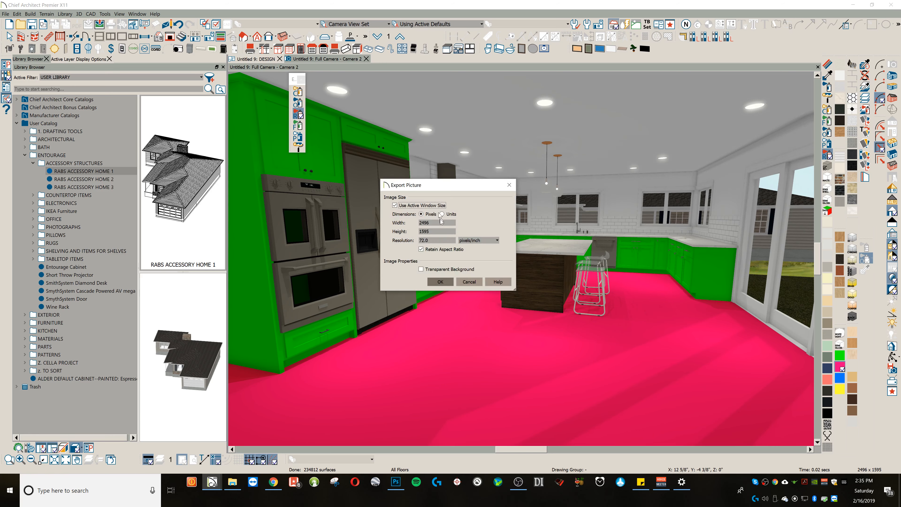
click(440, 281)
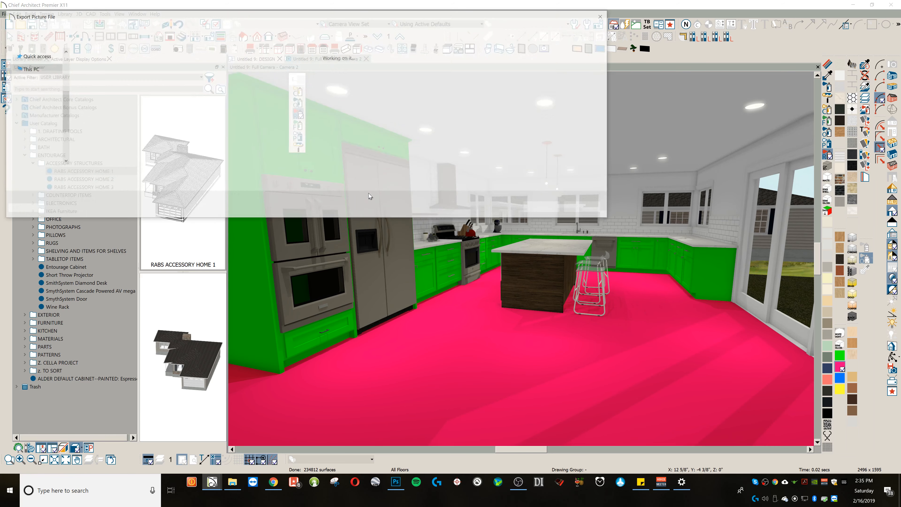
click(155, 65)
click(99, 174)
double_click(98, 174)
double_click(98, 173)
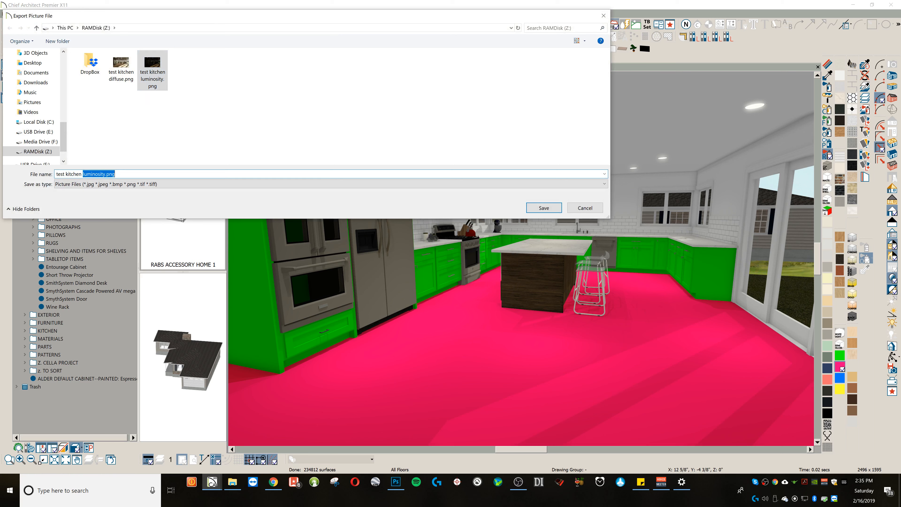
text(material id)
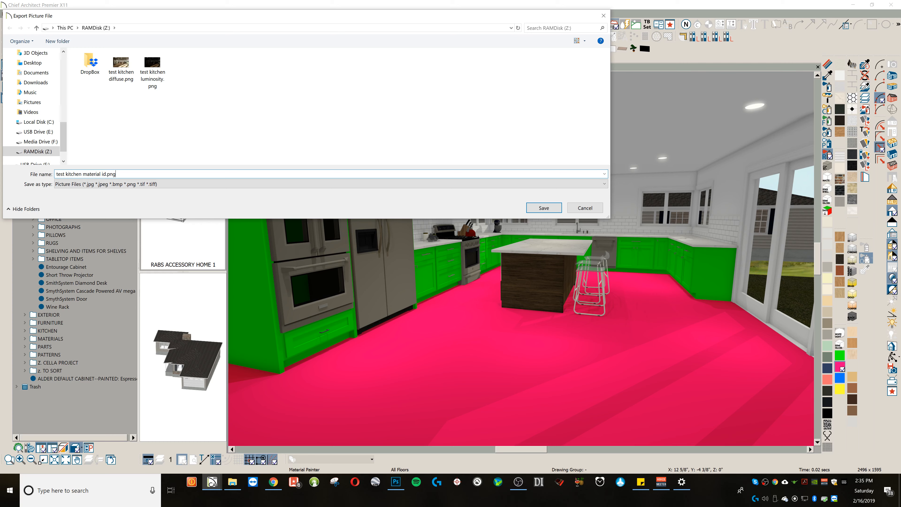
key(Return)
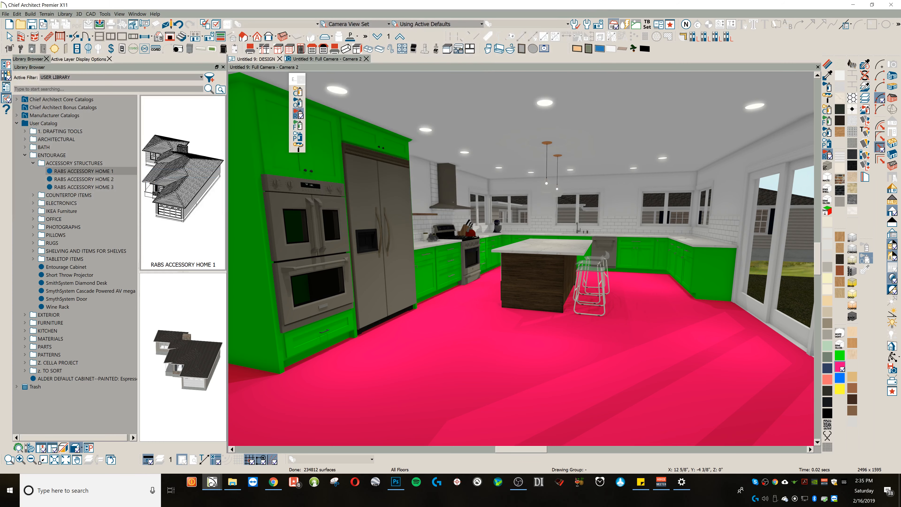
Step: Undo the neon floor and cabinet paints and return the view to Physically Based rendering
click(179, 26)
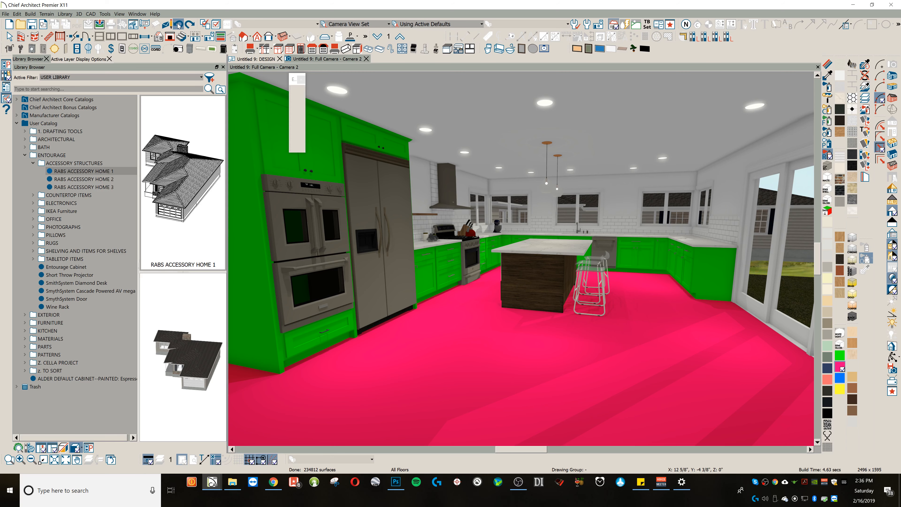
click(178, 25)
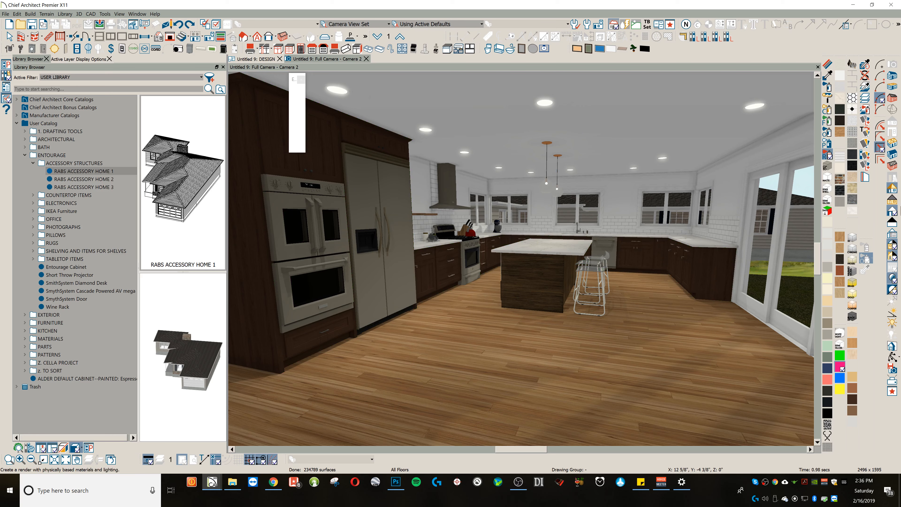
click(892, 193)
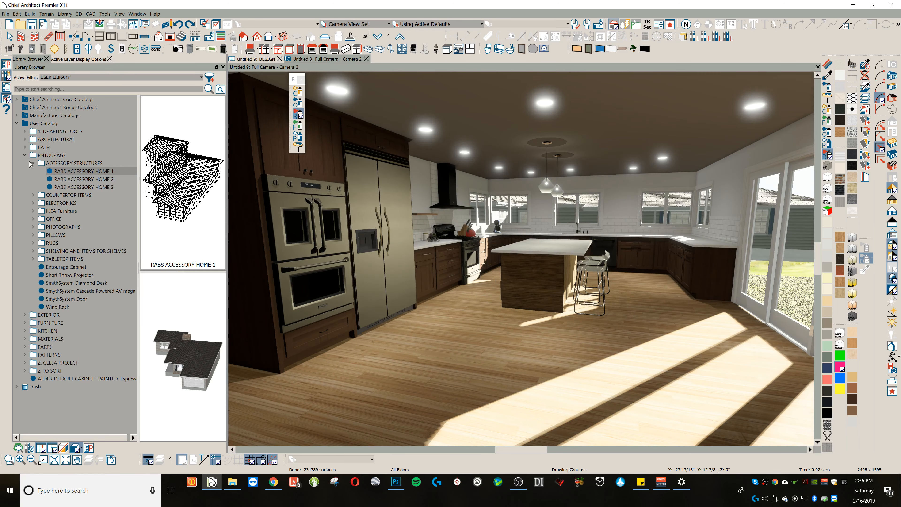
Step: Collapse the User Catalog and filter the library by AMERICAN WOODMARK
click(25, 155)
click(16, 123)
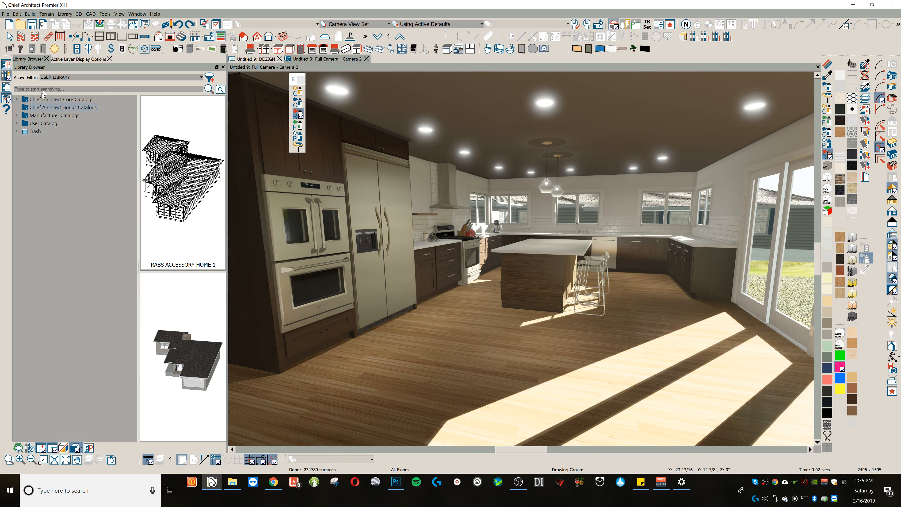
click(52, 77)
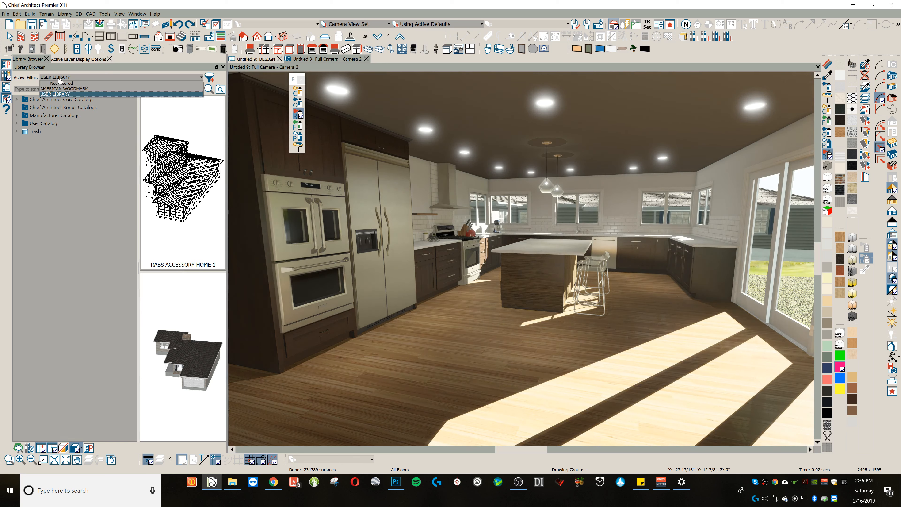
click(81, 94)
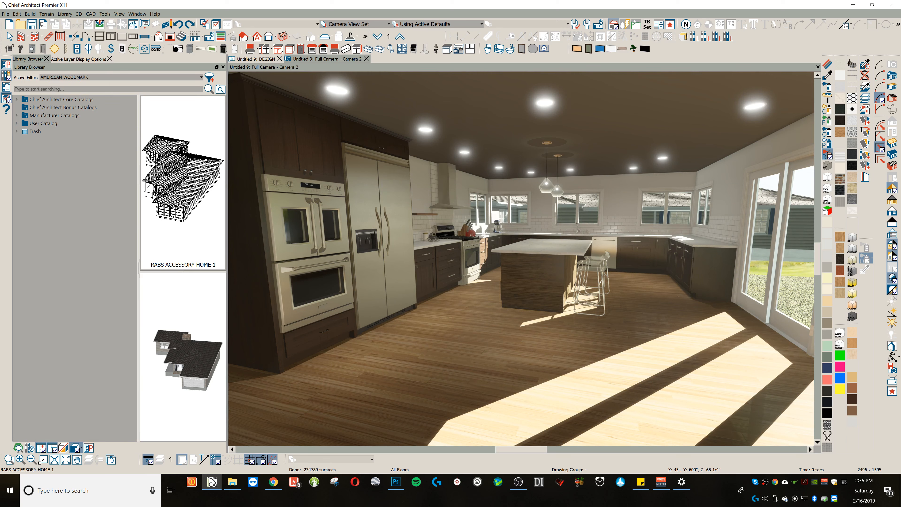
Step: Search the library for 610, apply the 610 Door to the cabinets above the ovens and fridge, and the 610 Drawer below the ovens
text(601)
key(Return)
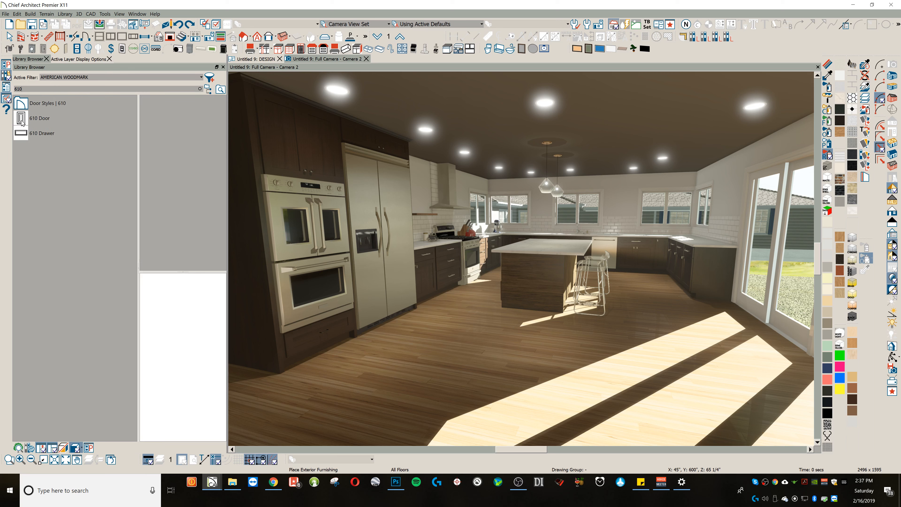
click(22, 120)
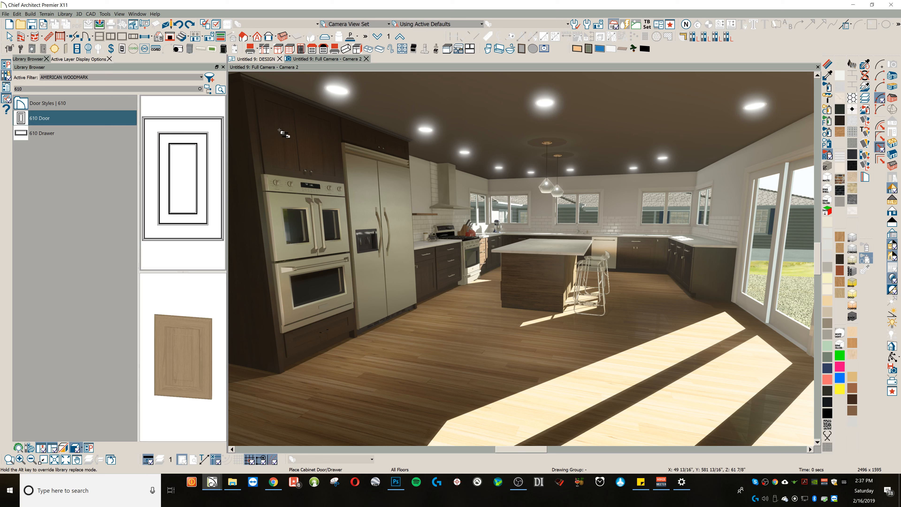
click(362, 138)
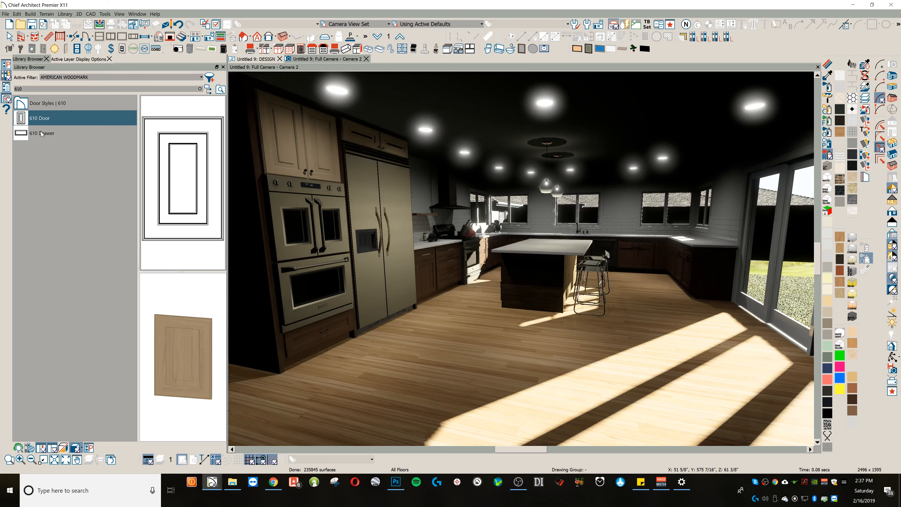
click(41, 133)
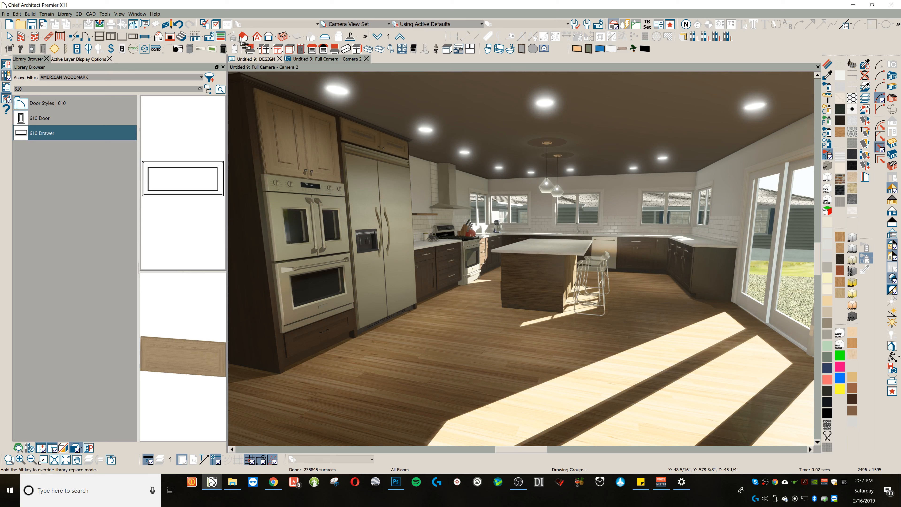
Step: In the base cabinet defaults, set the door style to the library's 610 Door
click(254, 49)
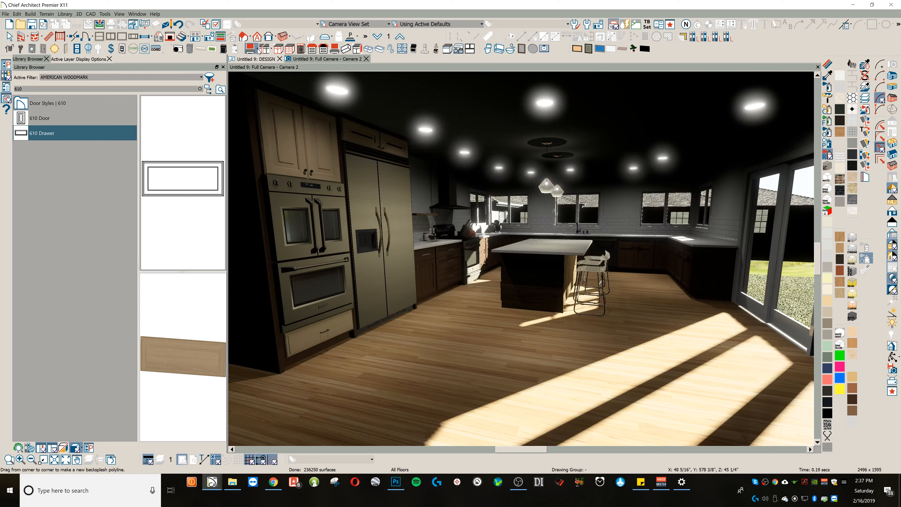
click(257, 50)
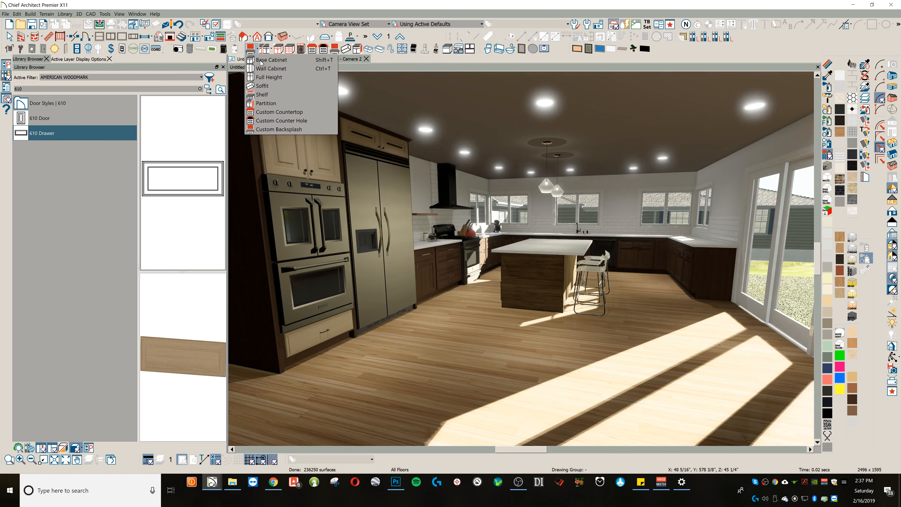
click(261, 61)
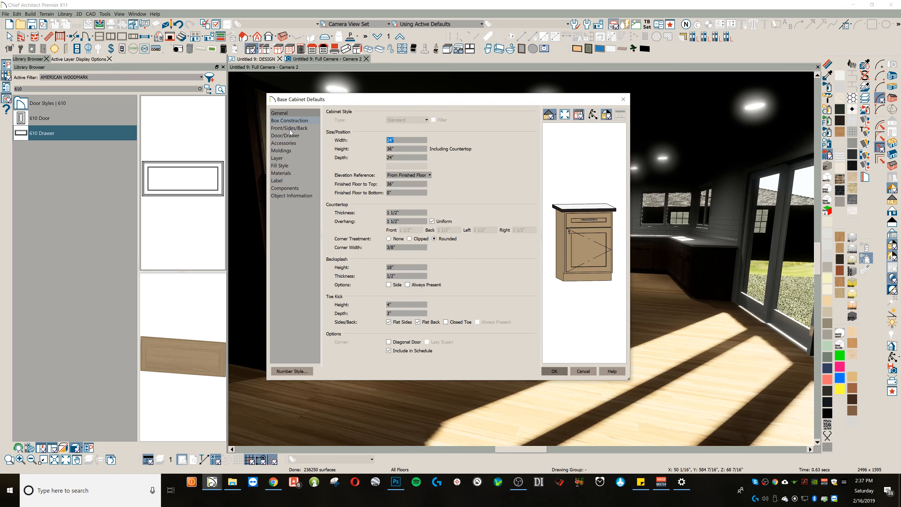
click(288, 135)
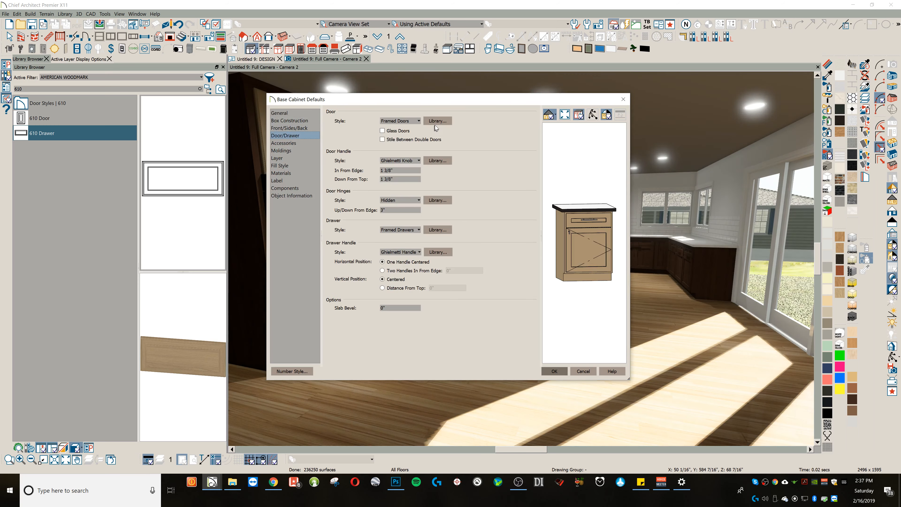
click(436, 122)
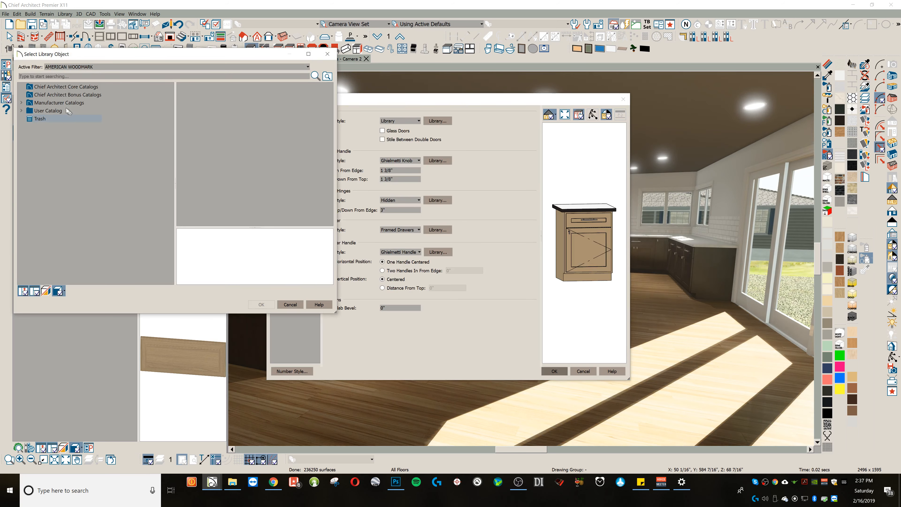
text(6)
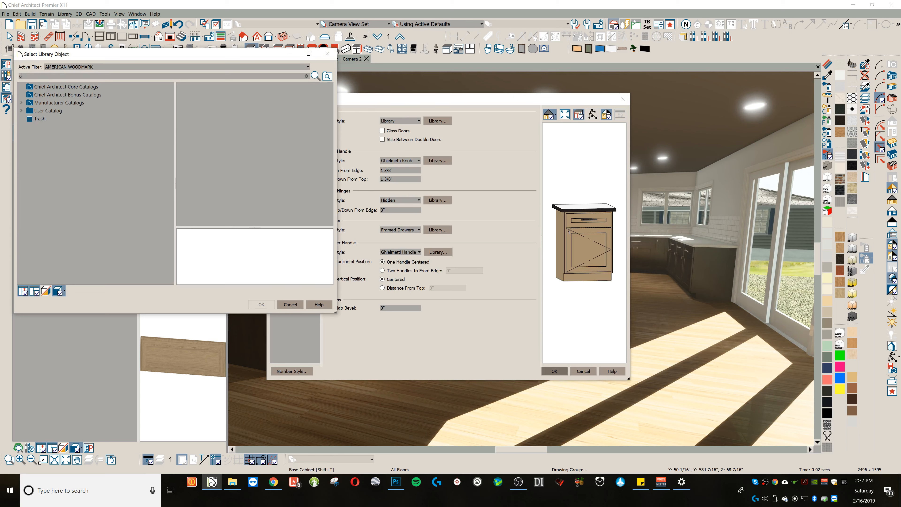
text(10)
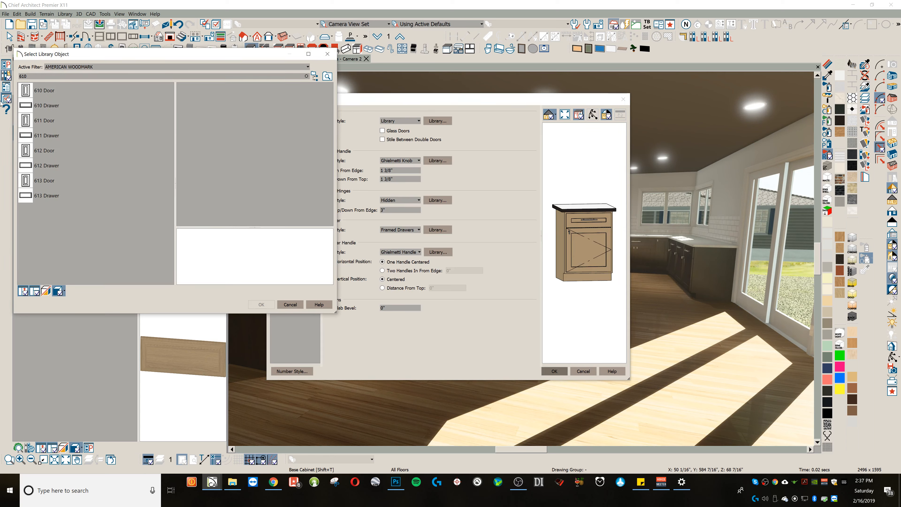
click(34, 92)
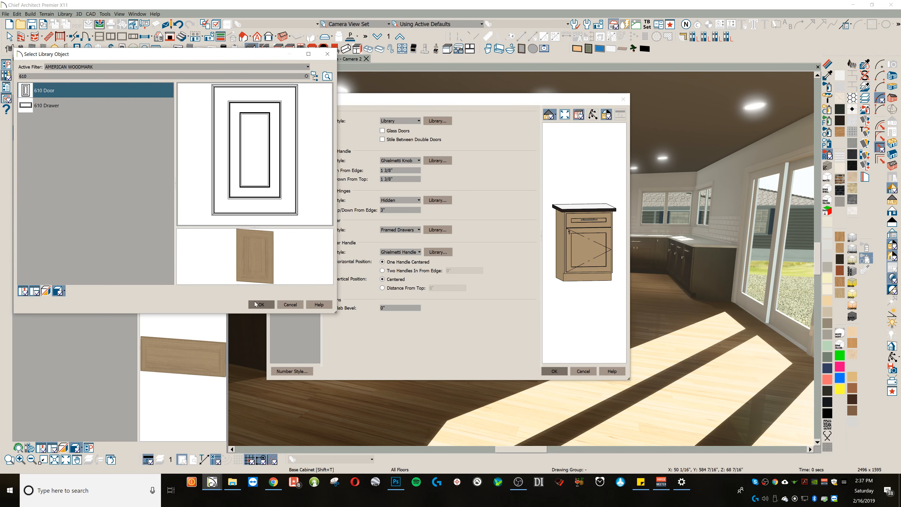
click(260, 304)
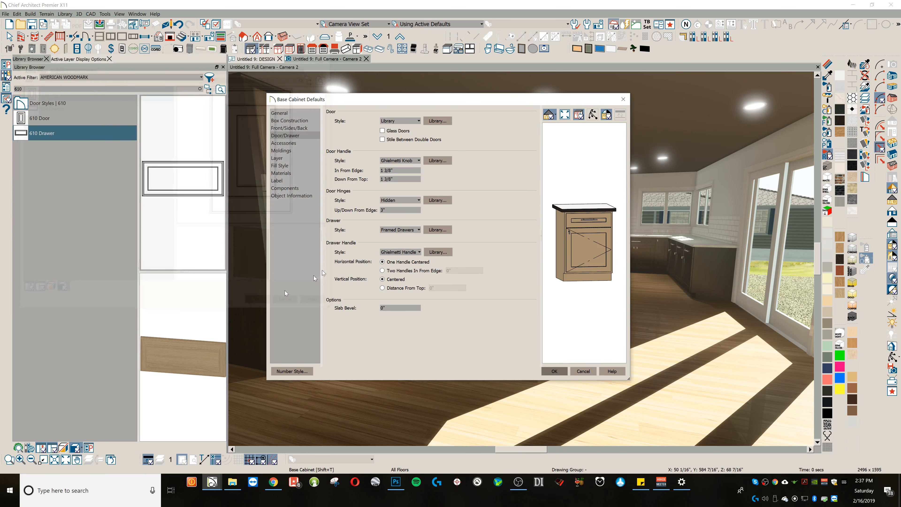
Step: Set the default base cabinet drawer style to the library's 610 Drawer and apply the defaults
click(445, 231)
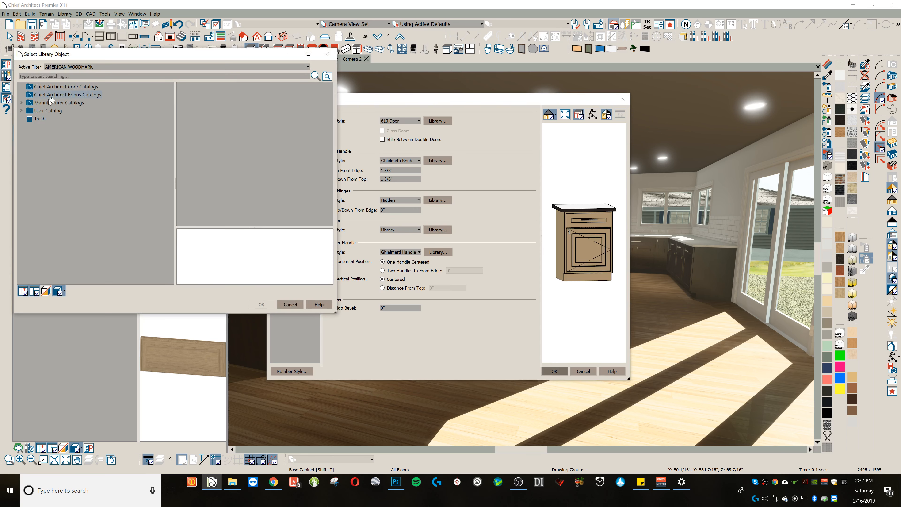
text(610)
key(Return)
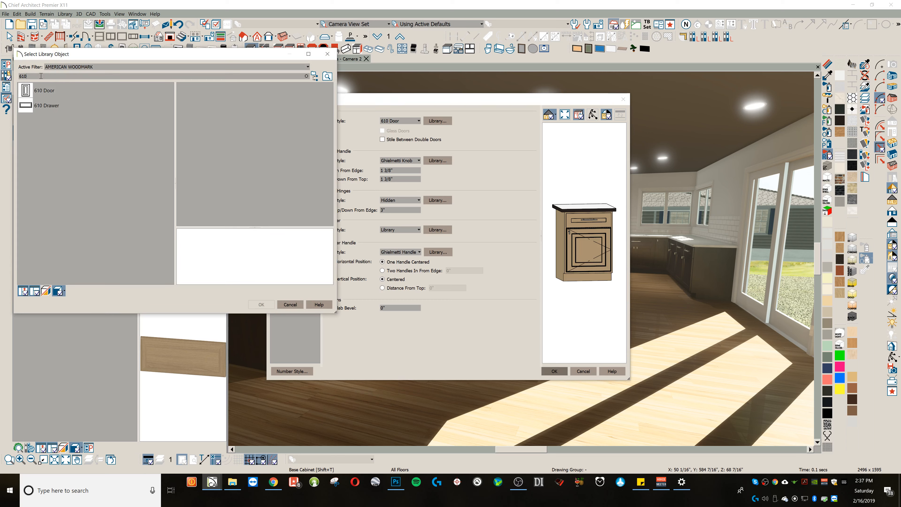
click(46, 105)
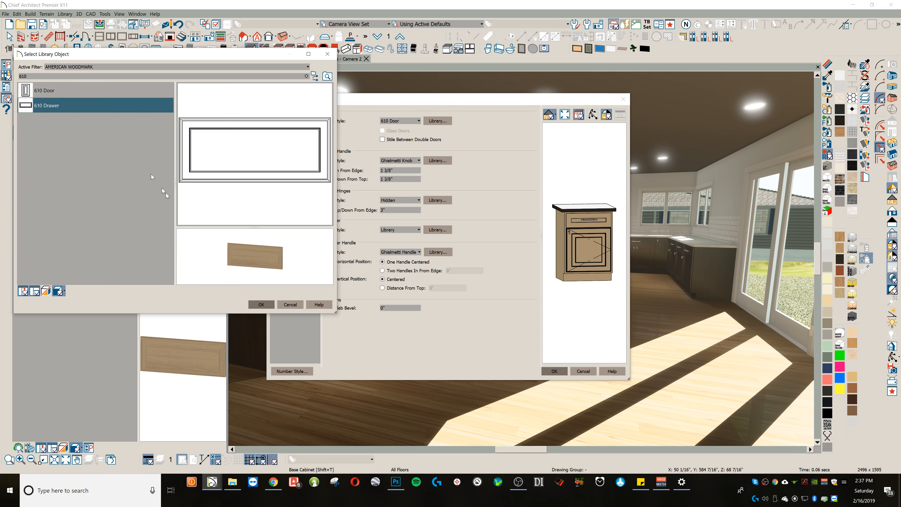
click(261, 304)
click(553, 370)
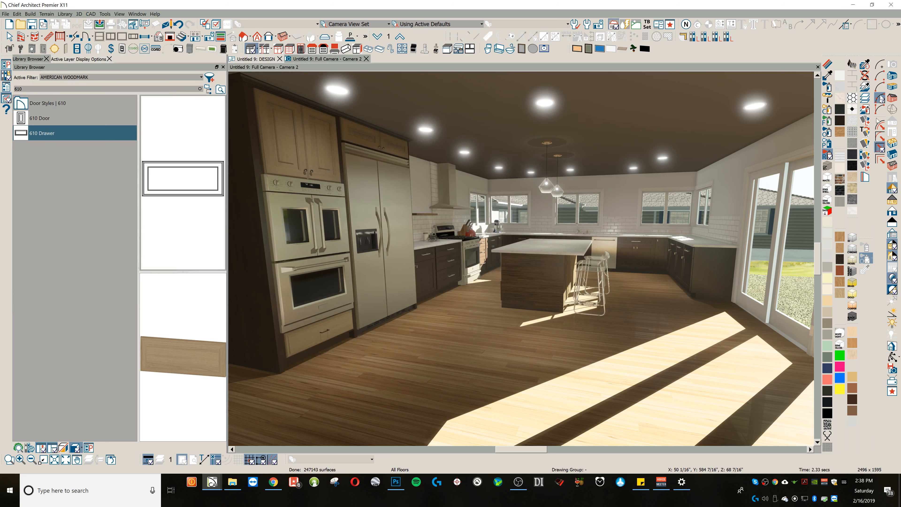
Step: Pick up the espresso cabinet material with the material painter and apply it to the room's light wood cabinet doors and drawers
click(828, 76)
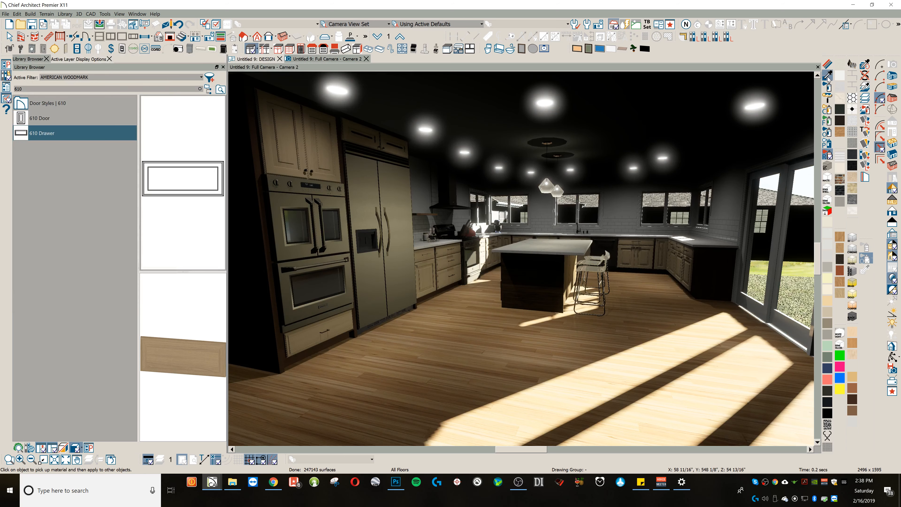
click(714, 262)
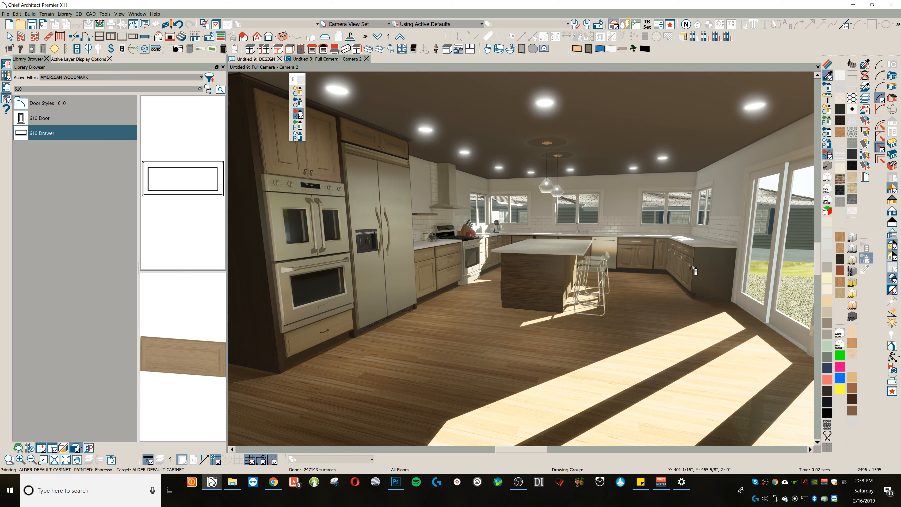
click(515, 263)
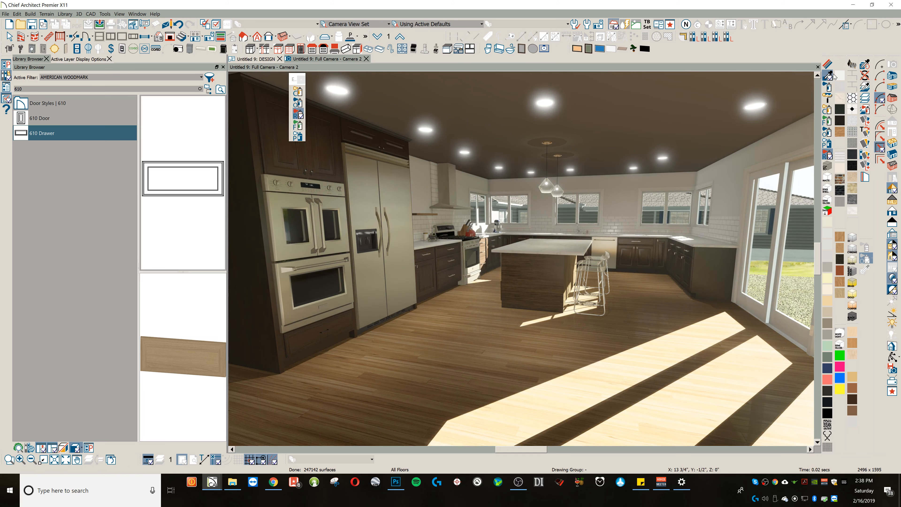
Step: Export the espresso kitchen view as a picture, overwriting "test kitchen diffuse.png" on the RAMDisk
click(99, 24)
click(440, 281)
click(121, 68)
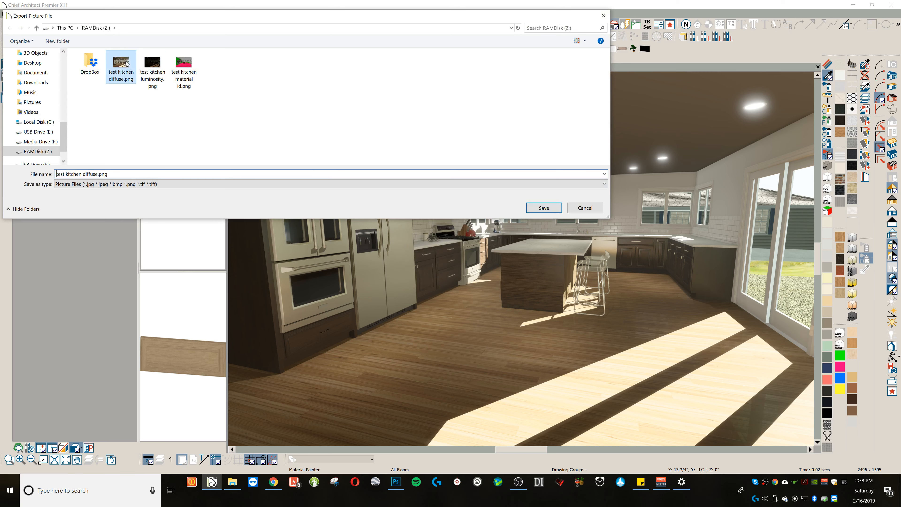
click(534, 209)
click(470, 238)
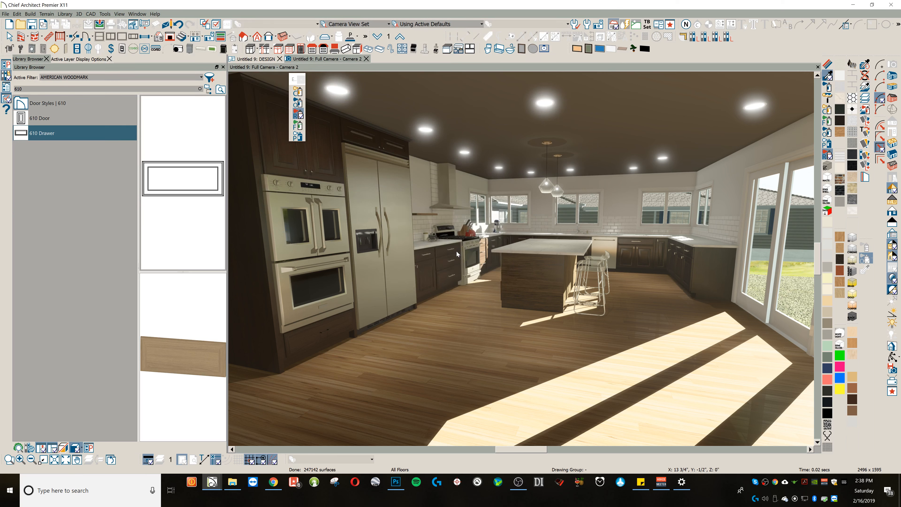
Step: Open the diffuse, luminosity and material ID pictures from the RAMDisk folder in Photoshop
click(232, 481)
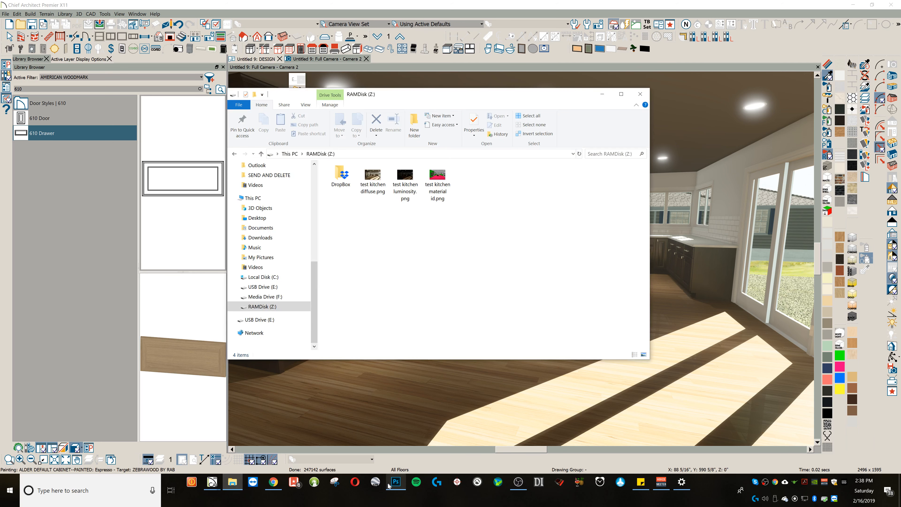
click(396, 482)
click(232, 481)
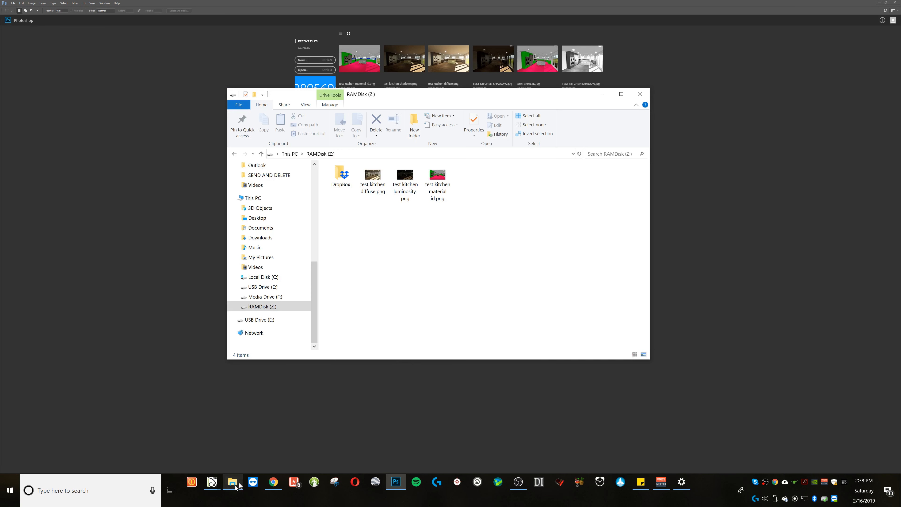
drag(461, 242, 175, 62)
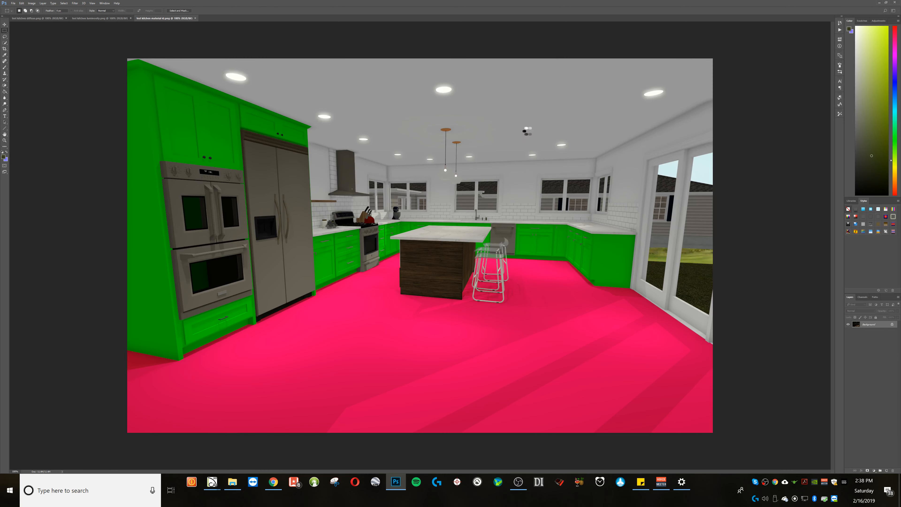
Step: Copy the whole material ID picture and paste it into the diffuse document as a new layer
key(ctrl+a)
click(38, 18)
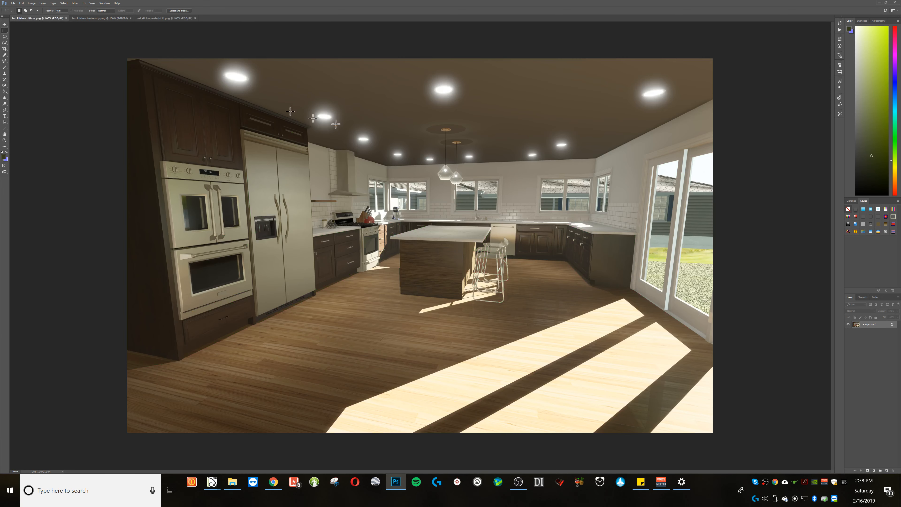
key(ctrl+alt+v)
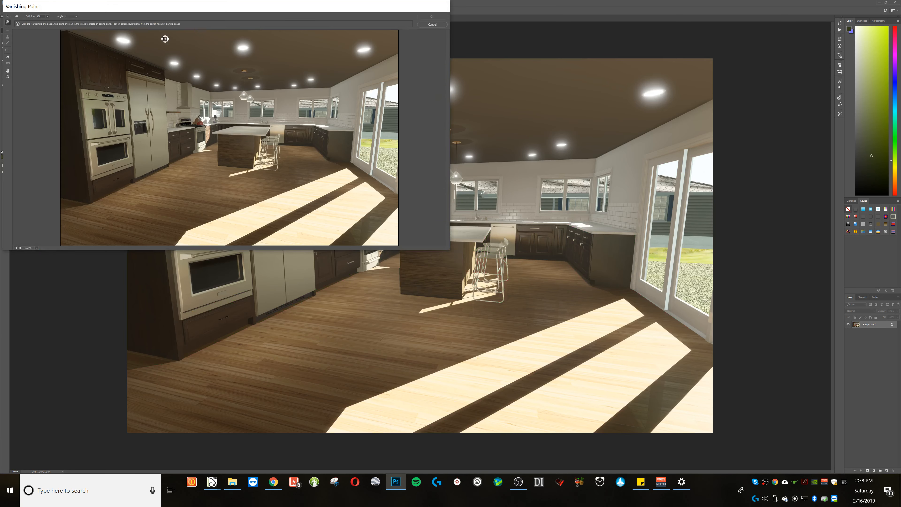
click(432, 24)
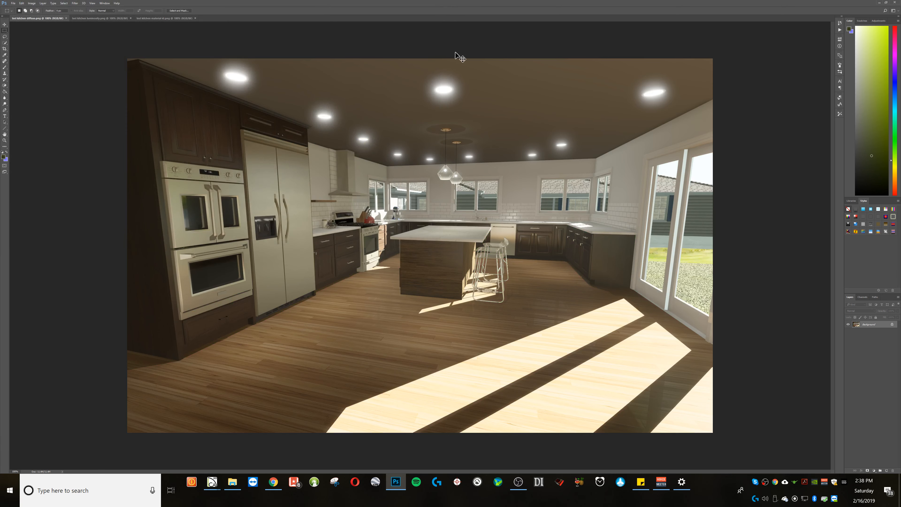
key(ctrl+v)
Step: Copy the whole luminosity picture and paste it into the diffuse document above the material ID layer
click(107, 19)
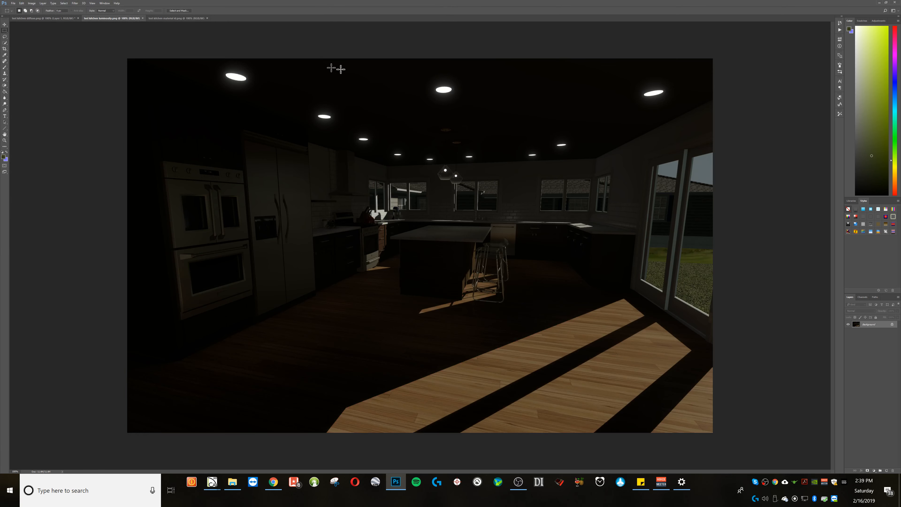
key(ctrl+a)
key(ctrl+c)
click(43, 18)
key(ctrl+v)
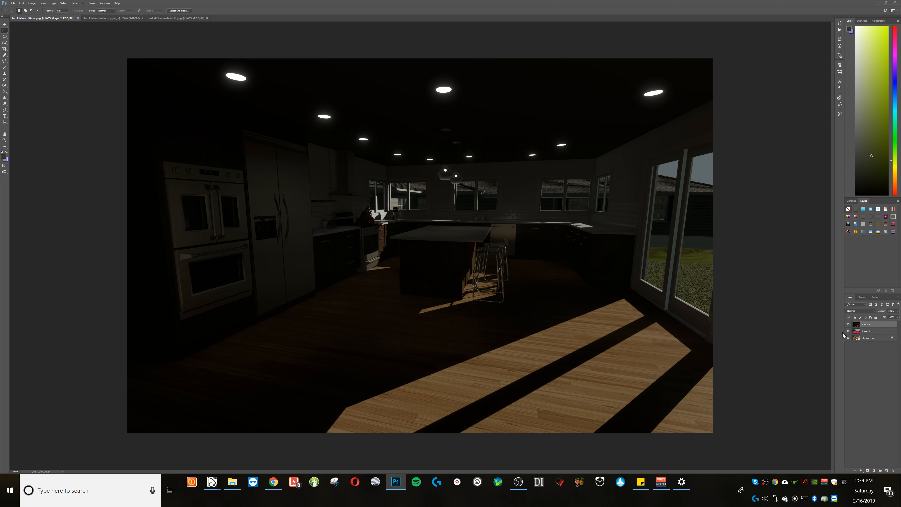
Step: Unlock the diffuse background layer, move it between the luminosity and material ID layers, and compare the view with the luminosity layer hidden and shown
click(891, 338)
mouse_move(871, 331)
mouse_down()
mouse_move(869, 345)
mouse_move(862, 323)
mouse_up()
click(848, 325)
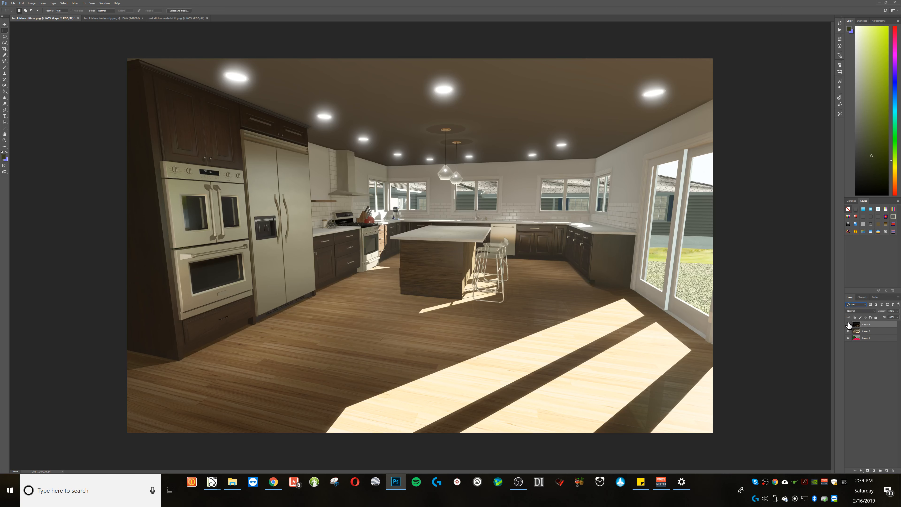
click(848, 325)
Step: Set the luminosity layer's blend mode to Luminosity, reduce its opacity, and hide the layer to compare the result
click(855, 311)
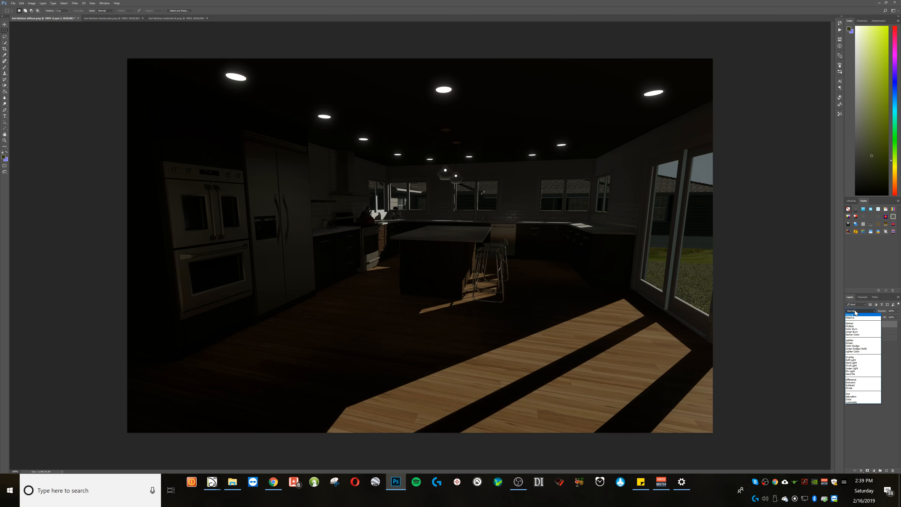
click(851, 401)
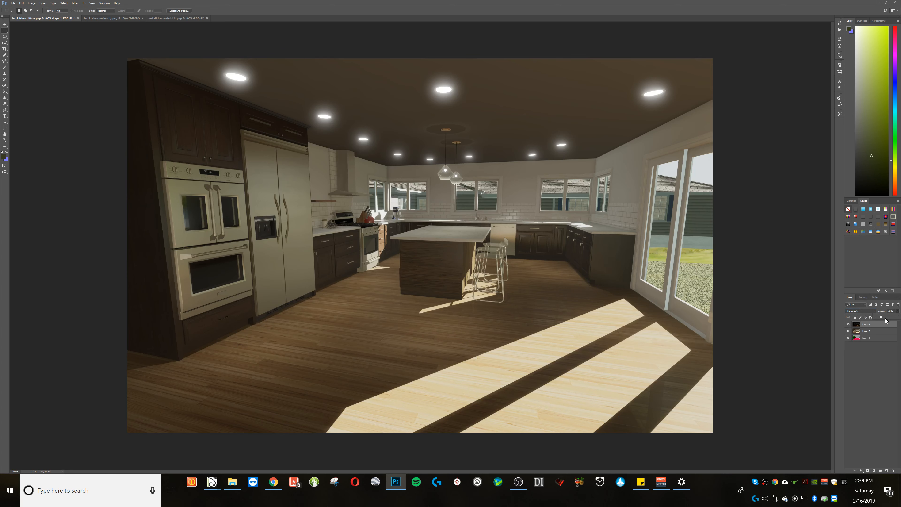
drag(885, 318, 885, 318)
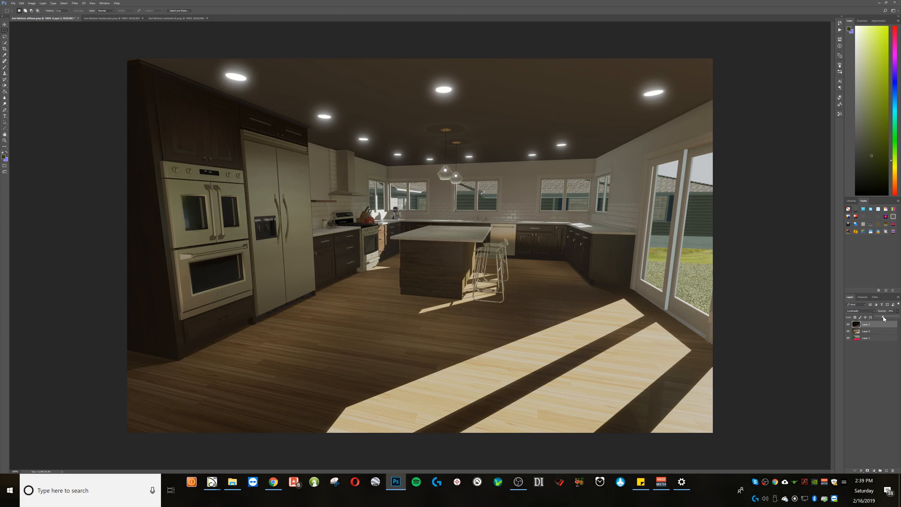
click(848, 325)
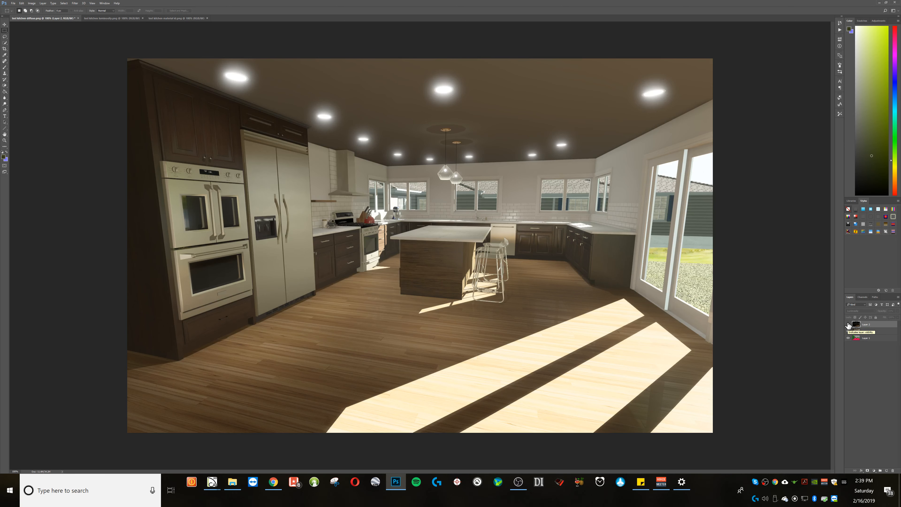
Step: Toggle the luminosity layer's visibility repeatedly to compare the kitchen picture with and without it
click(848, 325)
click(849, 325)
click(848, 325)
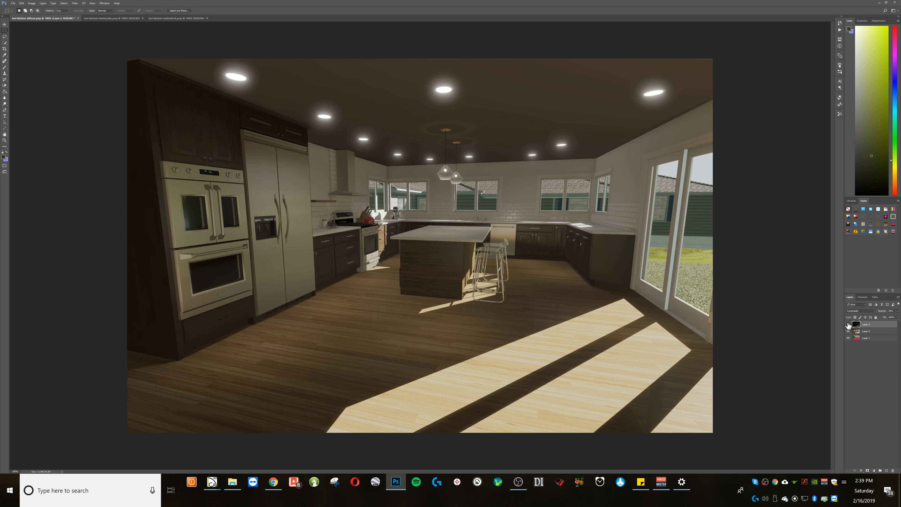
click(848, 324)
click(848, 325)
Step: Activate the material ID layer and hide the diffuse and luminosity layers above it
click(866, 339)
click(848, 331)
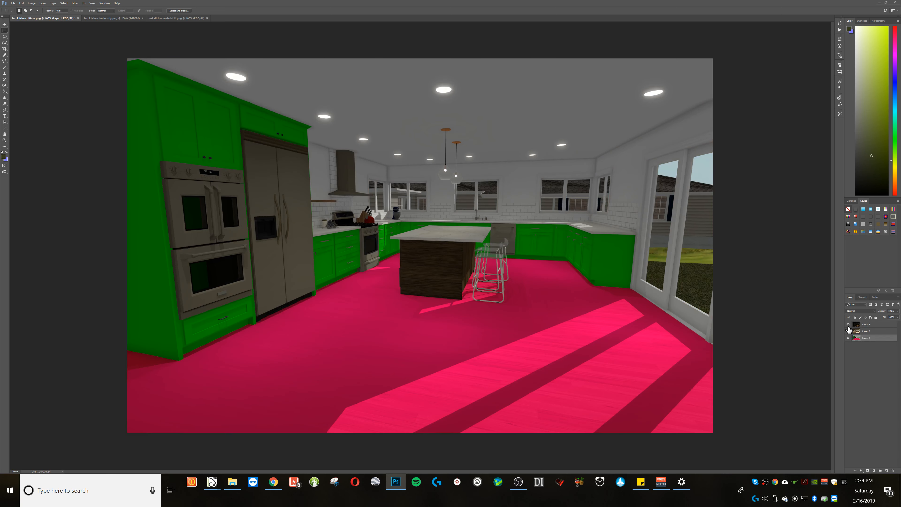
click(848, 324)
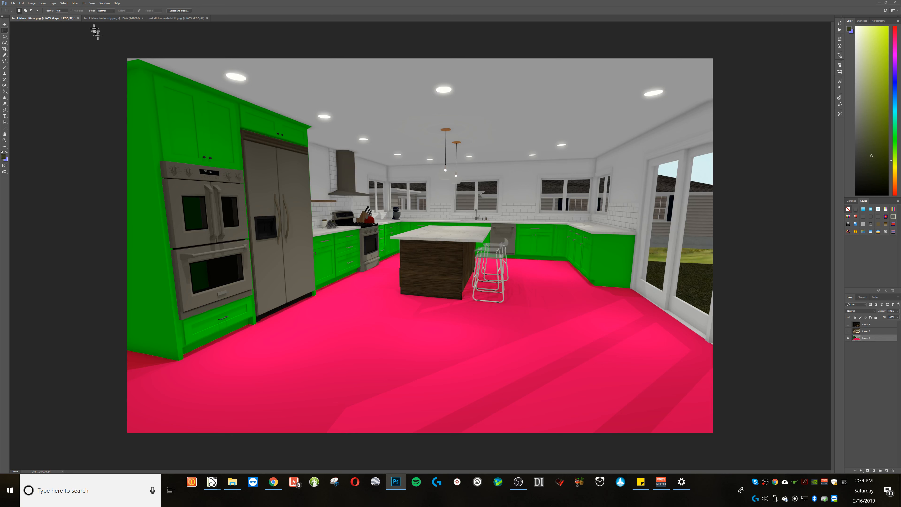
Step: Select the pink floor area of the material ID layer with Color Range, using a fuzziness of 200
click(74, 4)
click(64, 4)
click(64, 4)
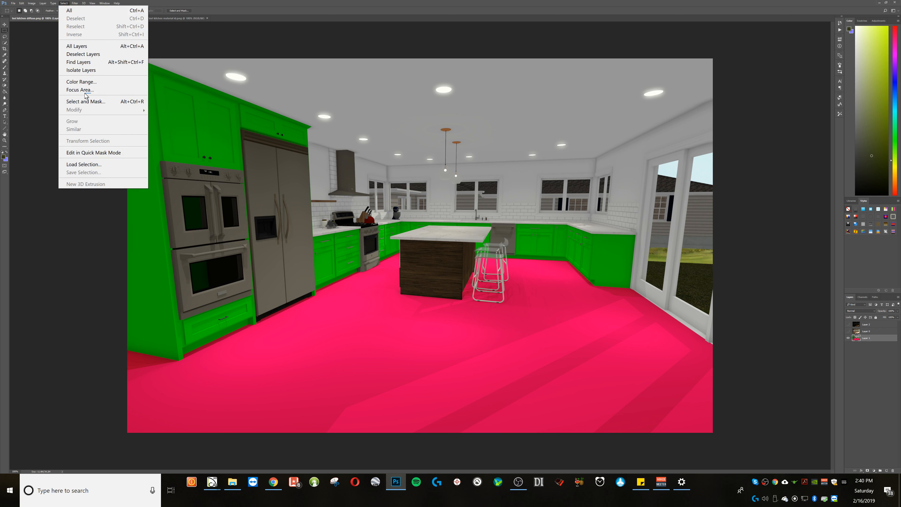
click(81, 81)
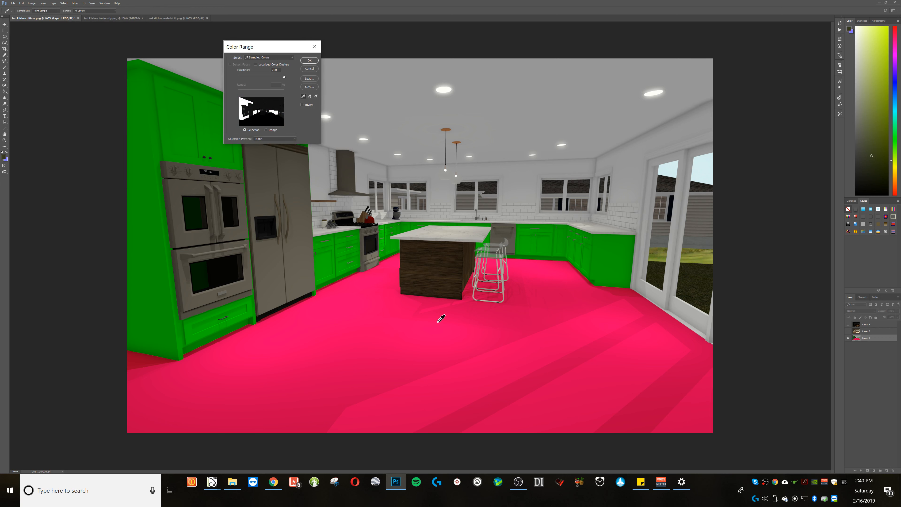
click(439, 314)
mouse_move(283, 77)
mouse_down()
mouse_move(249, 76)
mouse_move(284, 77)
mouse_up()
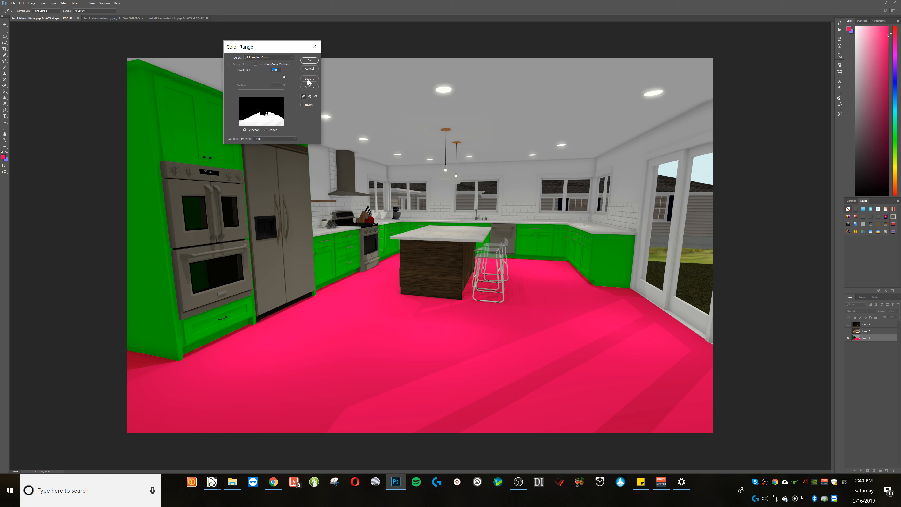
click(313, 60)
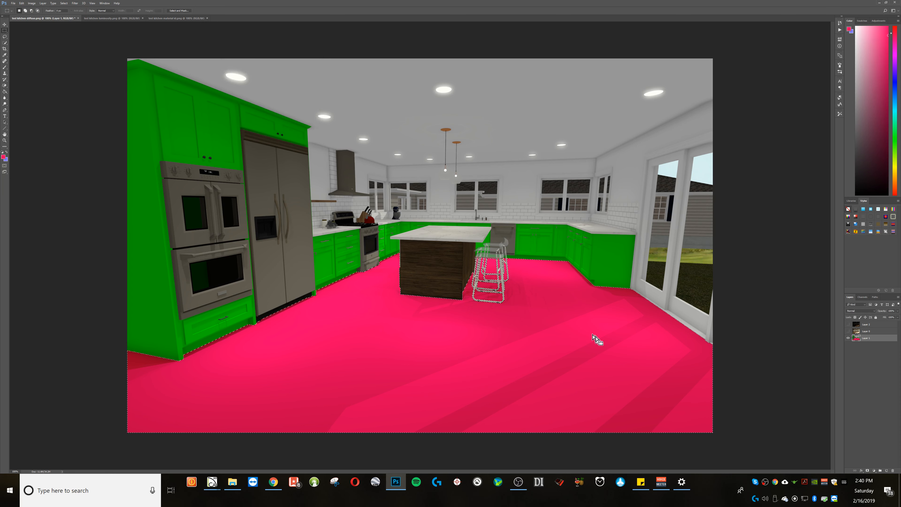
Step: Show and activate the diffuse layer, lower the brightness and raise the contrast of the selected floor, and deselect it
click(866, 331)
click(848, 331)
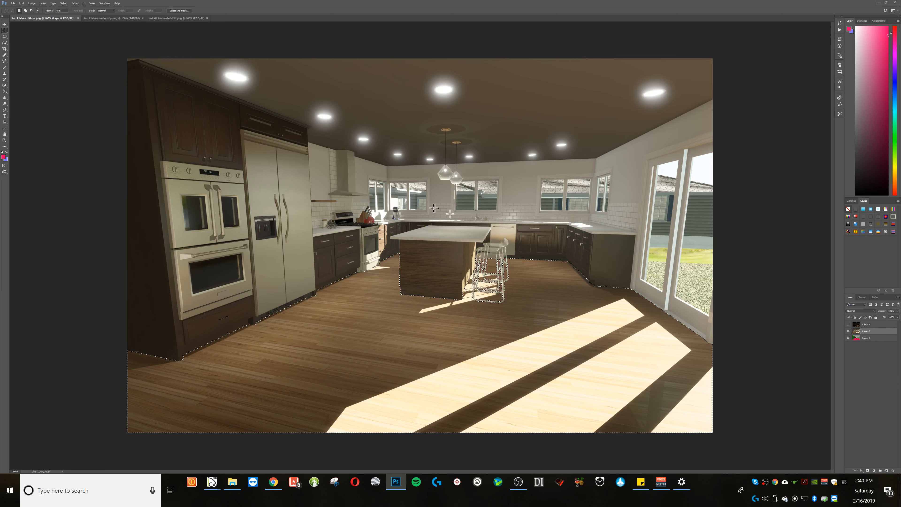
click(32, 3)
mouse_move(58, 23)
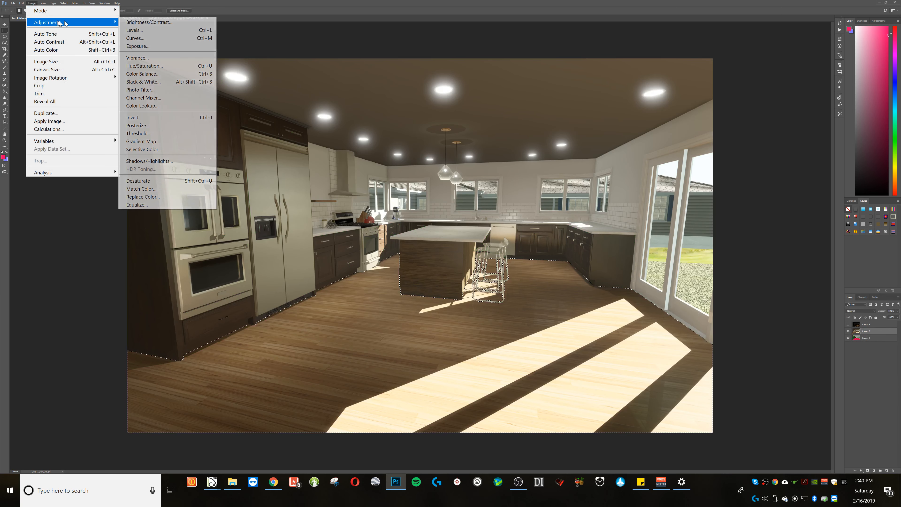
click(149, 23)
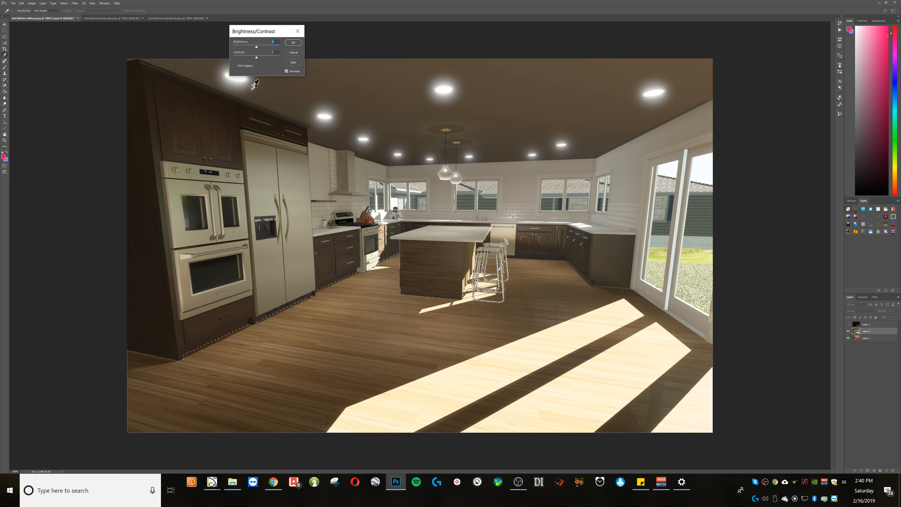
drag(256, 48, 247, 49)
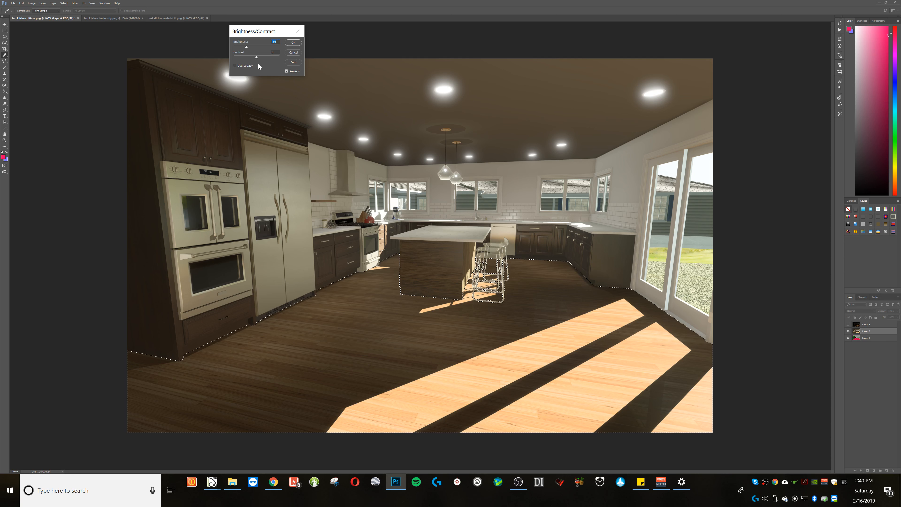
mouse_move(256, 57)
mouse_down()
mouse_move(266, 59)
mouse_move(250, 49)
mouse_up()
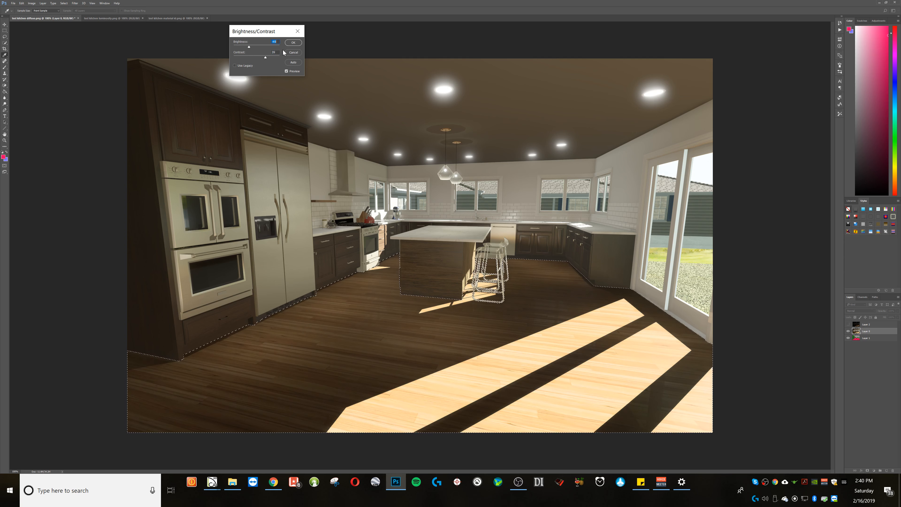
click(292, 43)
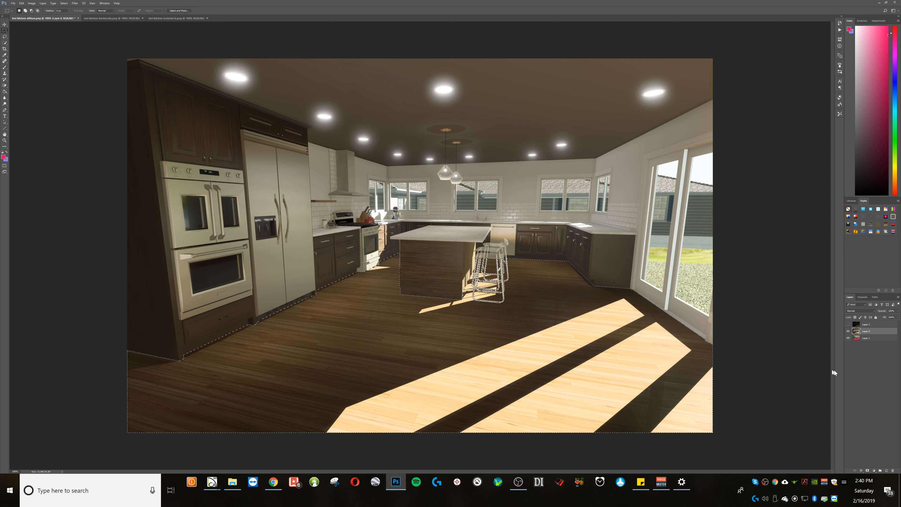
key(ctrl+d)
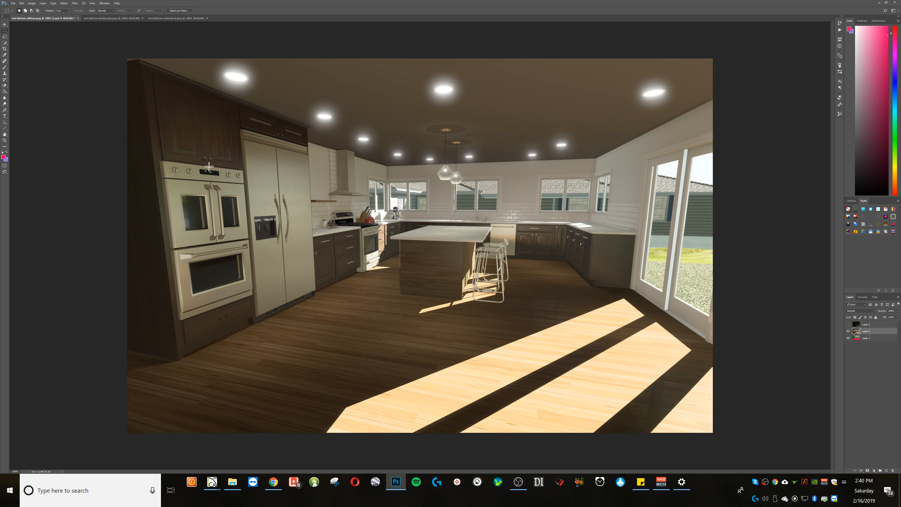
Step: Switch to Chief Architect and bring up the full camera view of the kitchen
right_click(754, 303)
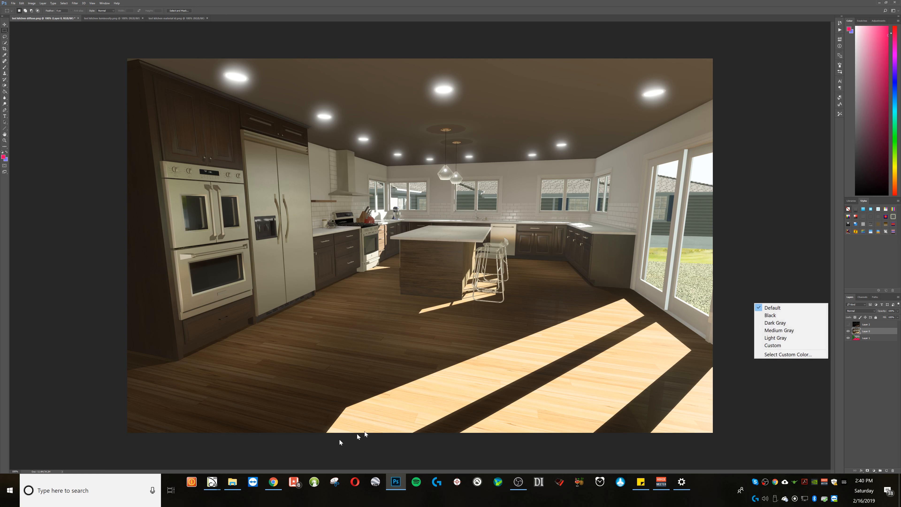
click(268, 486)
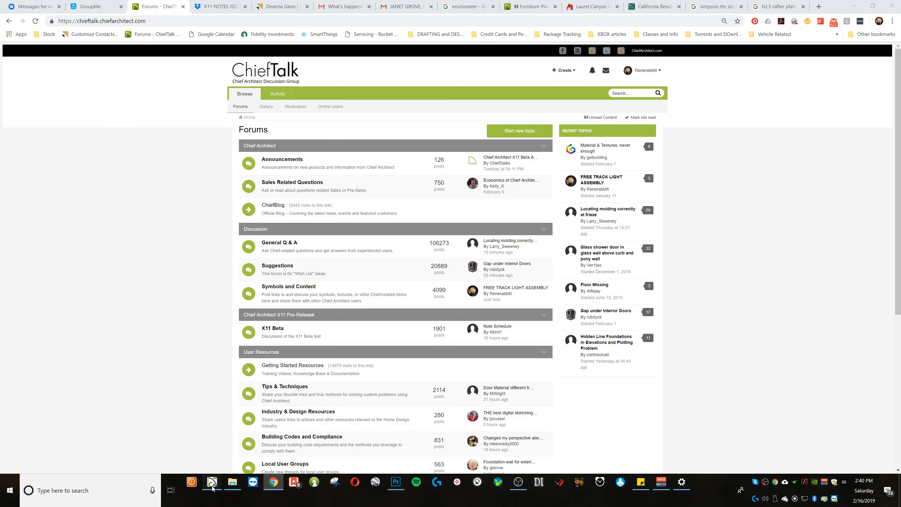
mouse_move(212, 482)
click(171, 462)
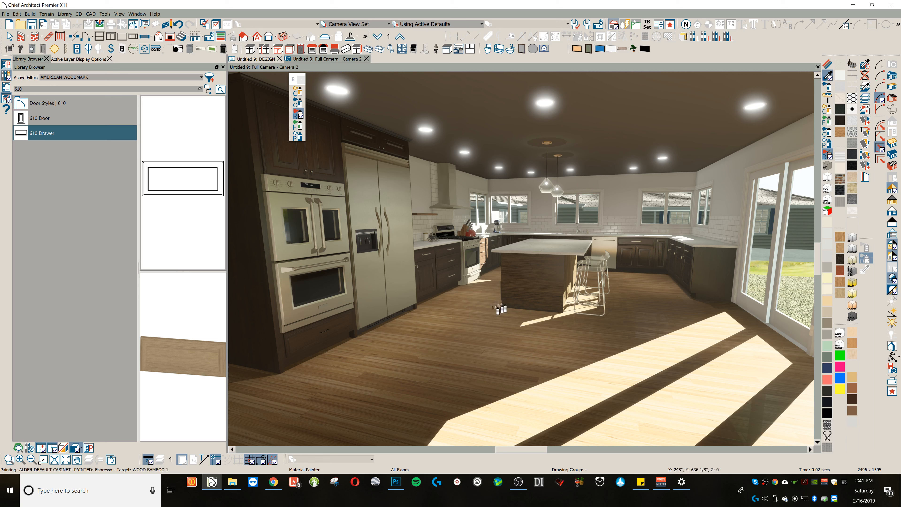